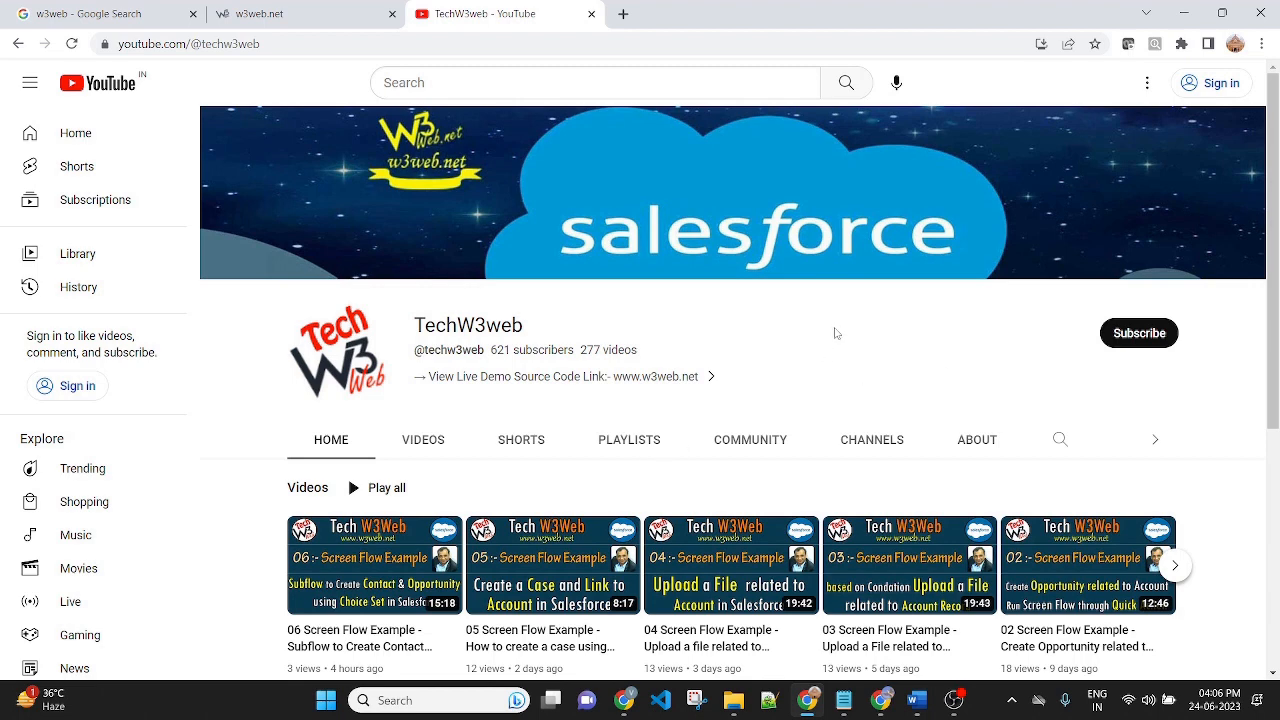
Step: Look over the requirements in the Word document, switch to Salesforce Setup and start a new record type on the Contact object
{"action": "left_click", "coordinate": [917, 702]}
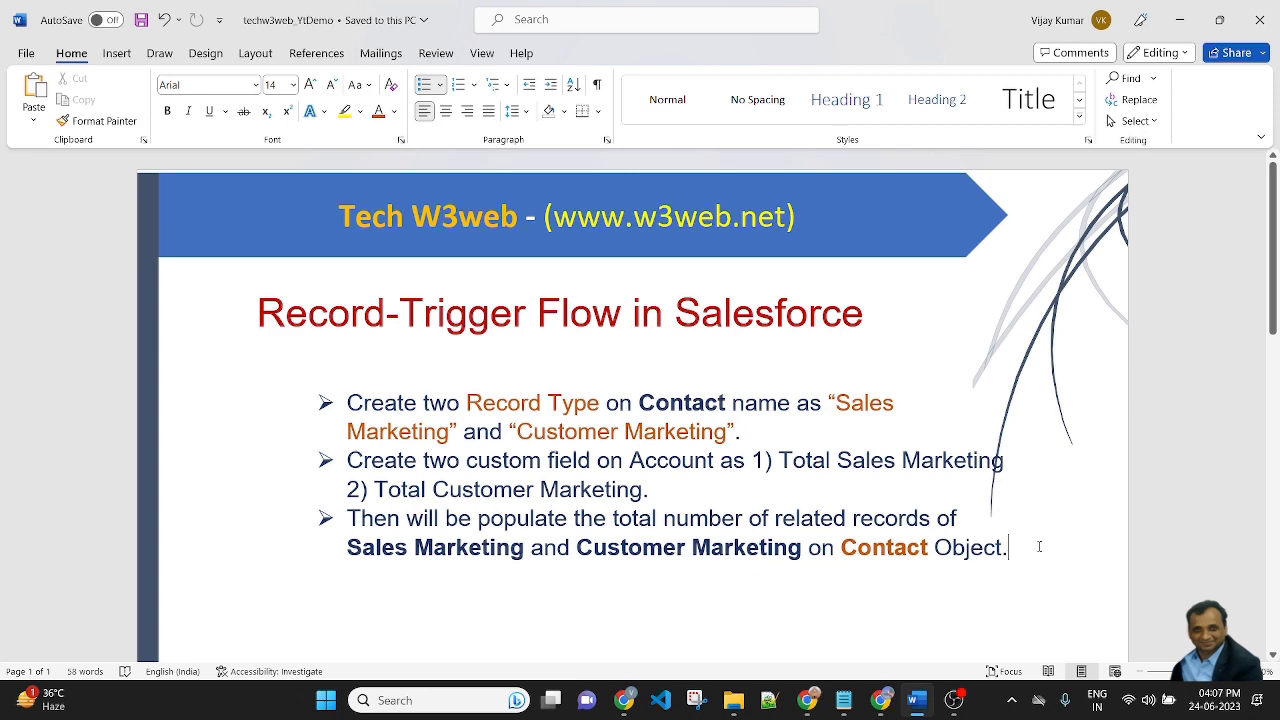
{"action": "left_click", "coordinate": [880, 700]}
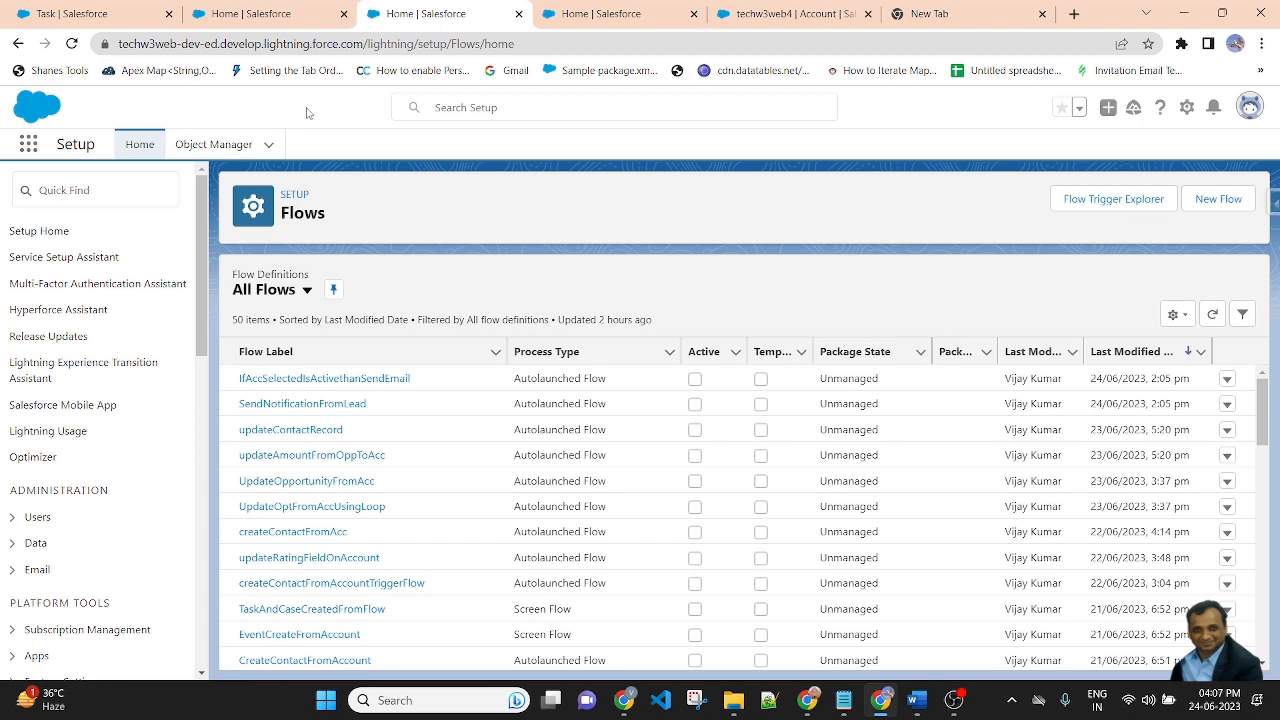
{"action": "left_click", "coordinate": [205, 146]}
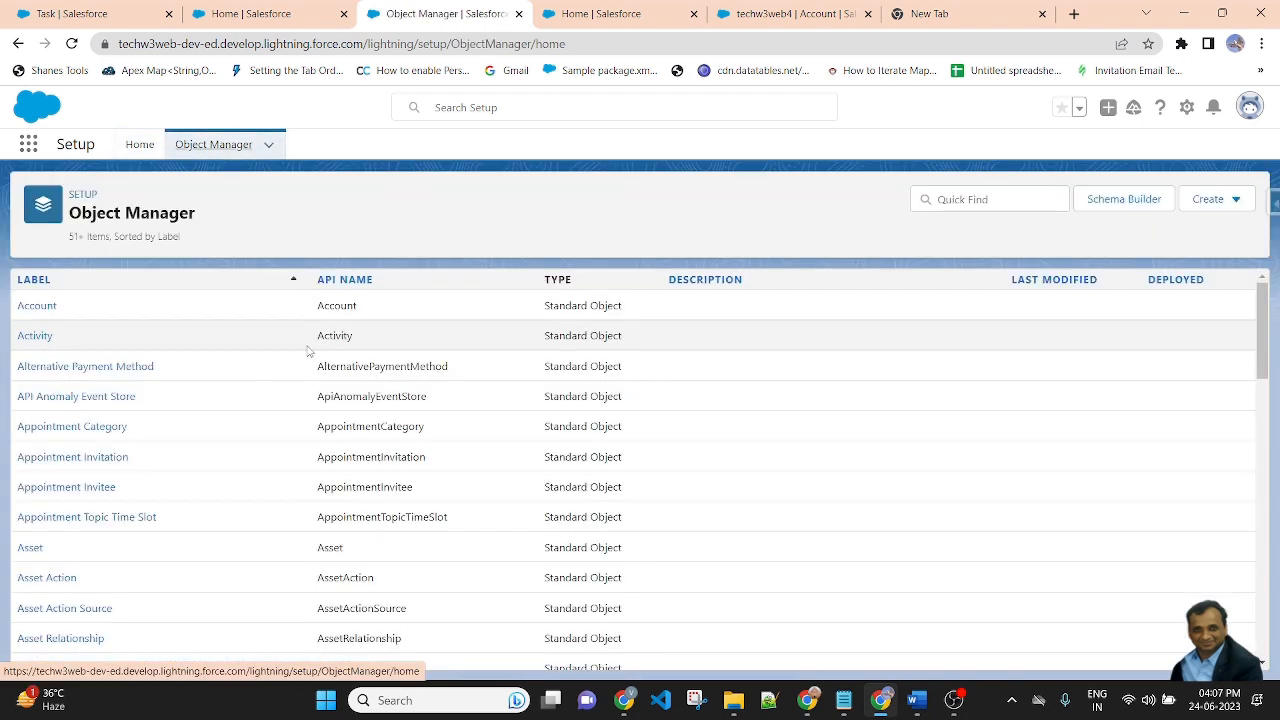
{"action": "left_click", "coordinate": [972, 200]}
{"action": "type", "text": "cont"}
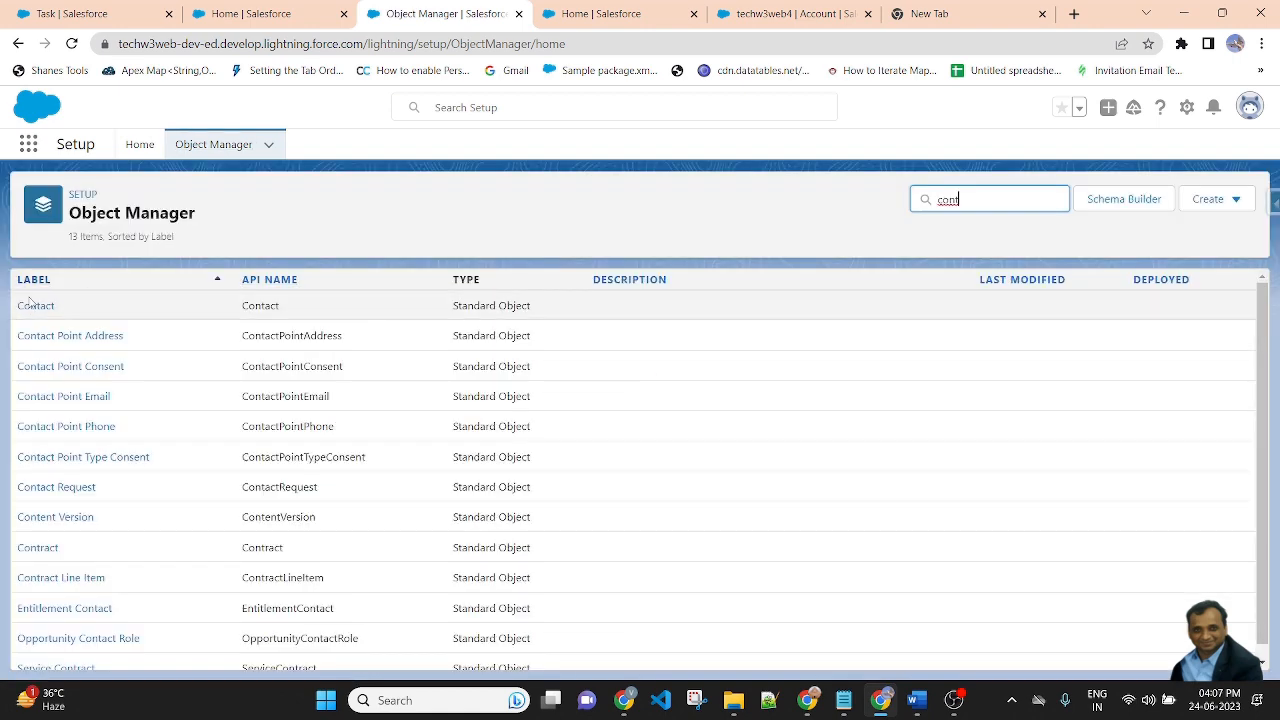
{"action": "left_click", "coordinate": [37, 305]}
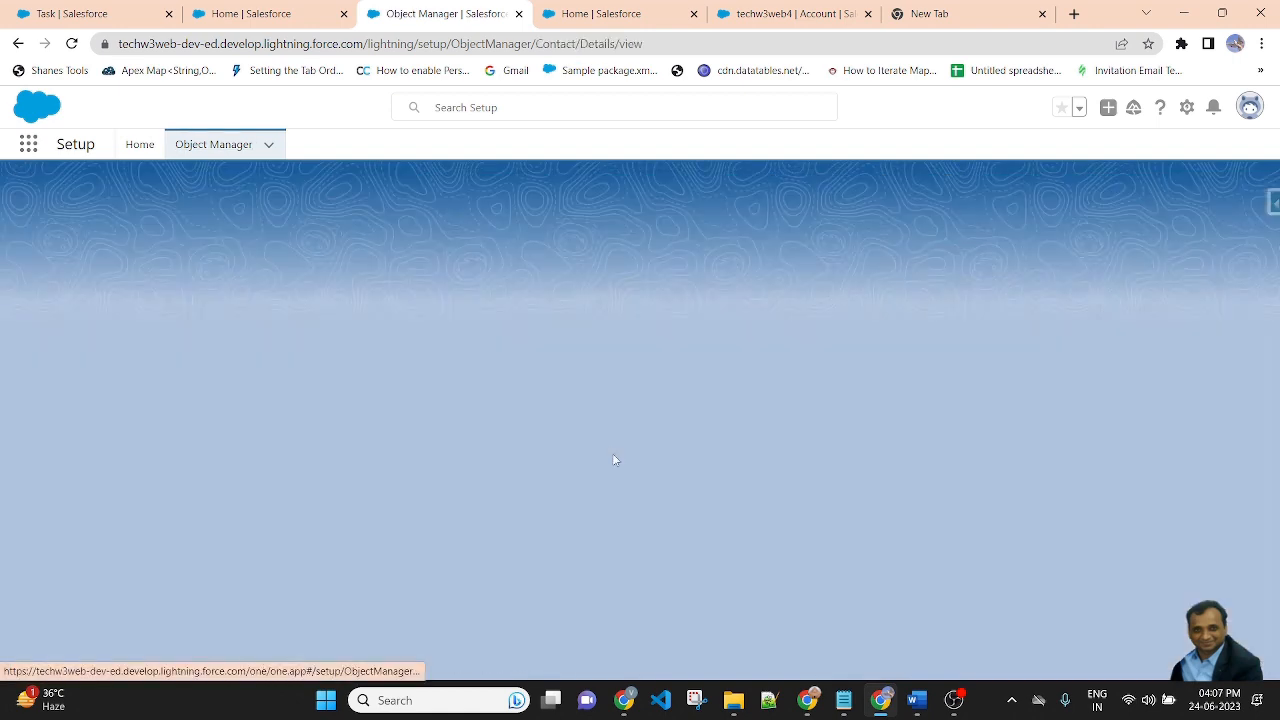
{"action": "left_click", "coordinate": [62, 522]}
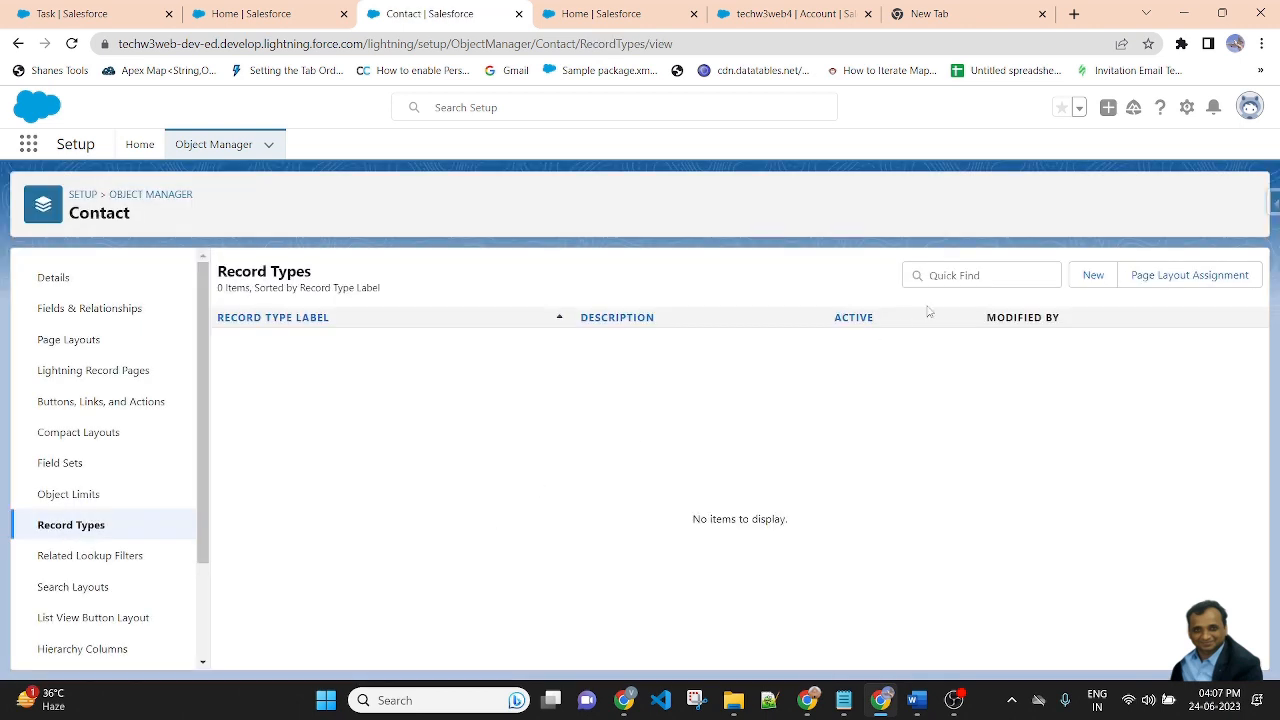
{"action": "left_click", "coordinate": [1093, 275]}
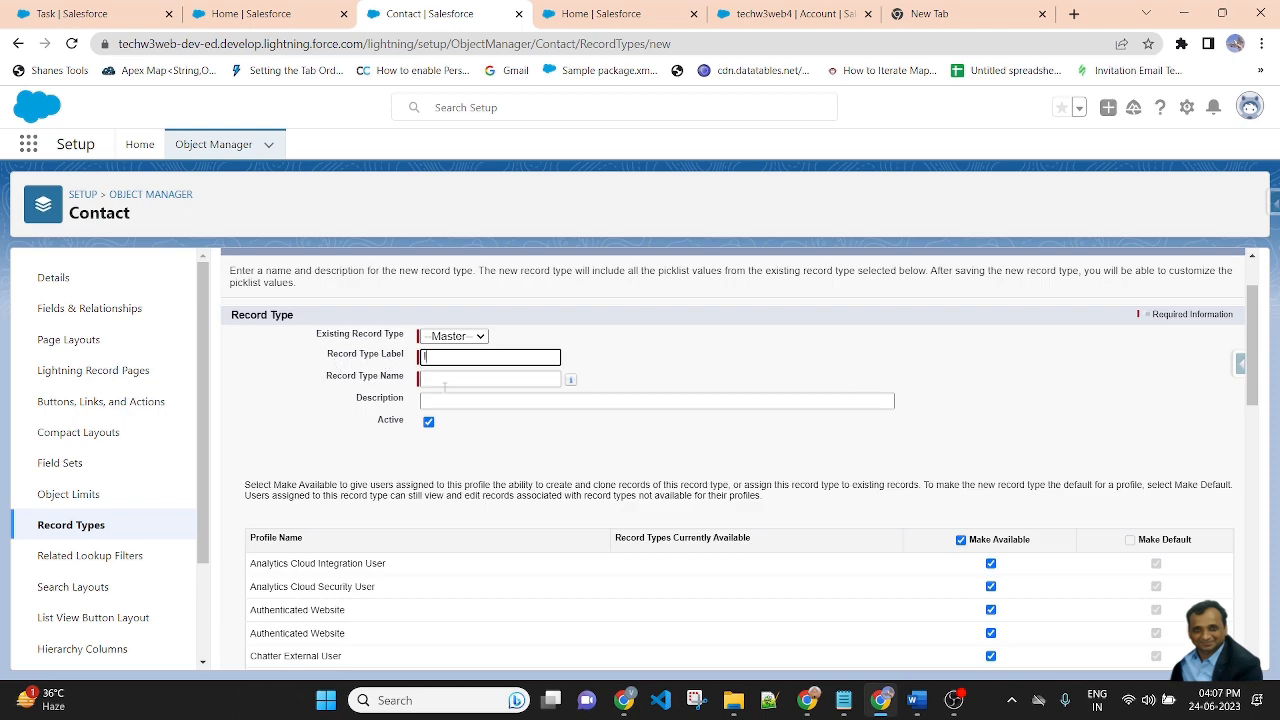
Step: Copy "Sales Marketing" from the Word requirements as the Salesforce record type label and proceed to the page layout assignment
{"action": "left_click", "coordinate": [916, 700]}
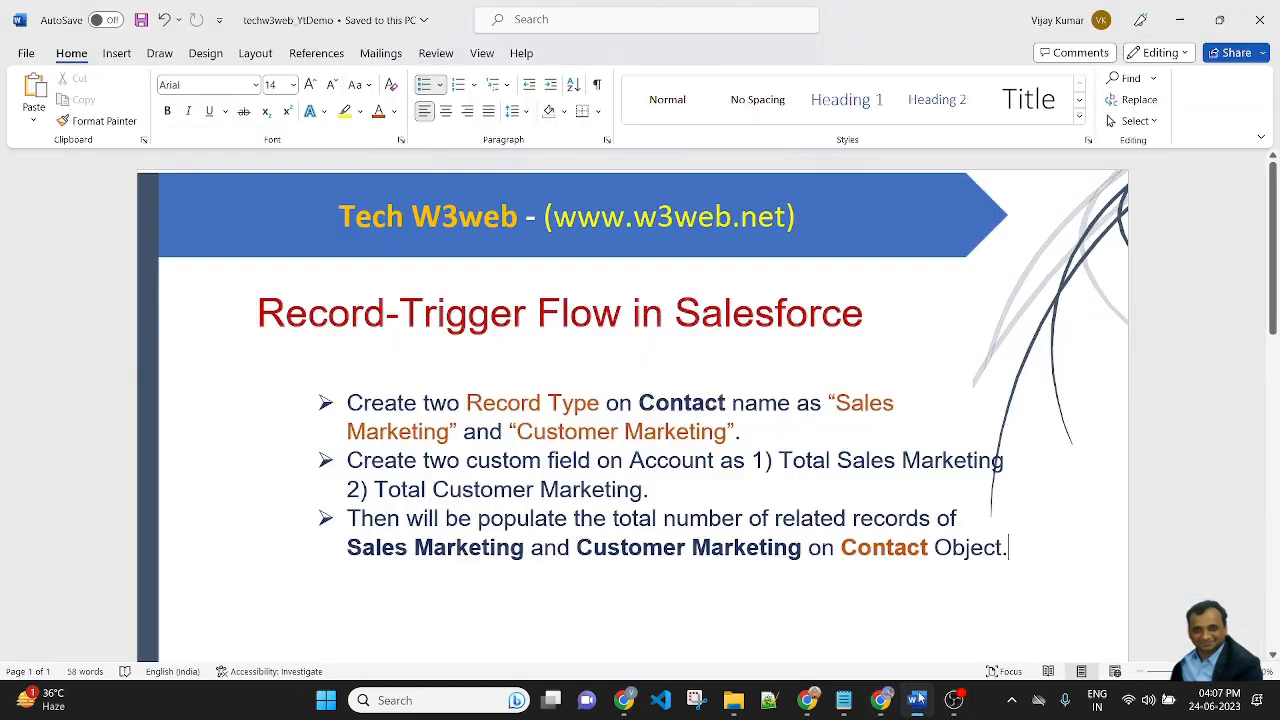
{"action": "left_click_drag", "start_coordinate": [836, 402], "coordinate": [450, 431]}
{"action": "key", "text": "ctrl+c"}
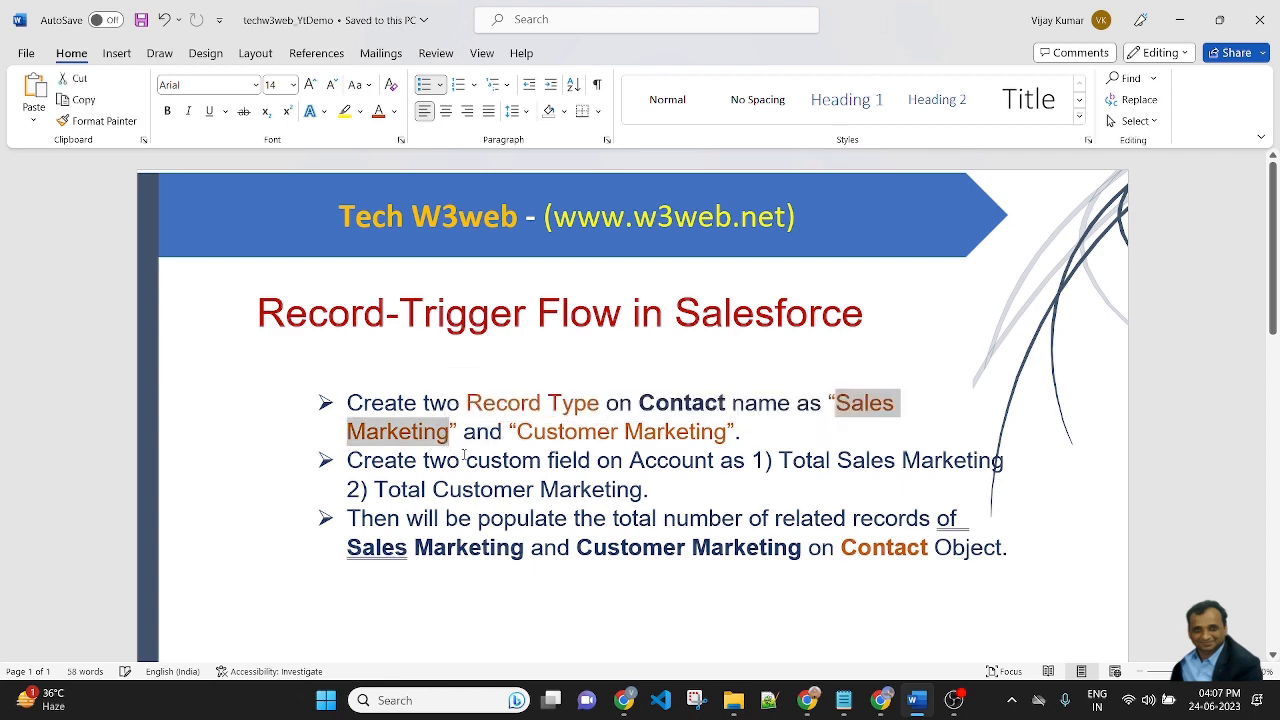
{"action": "key", "text": "alt+Tab"}
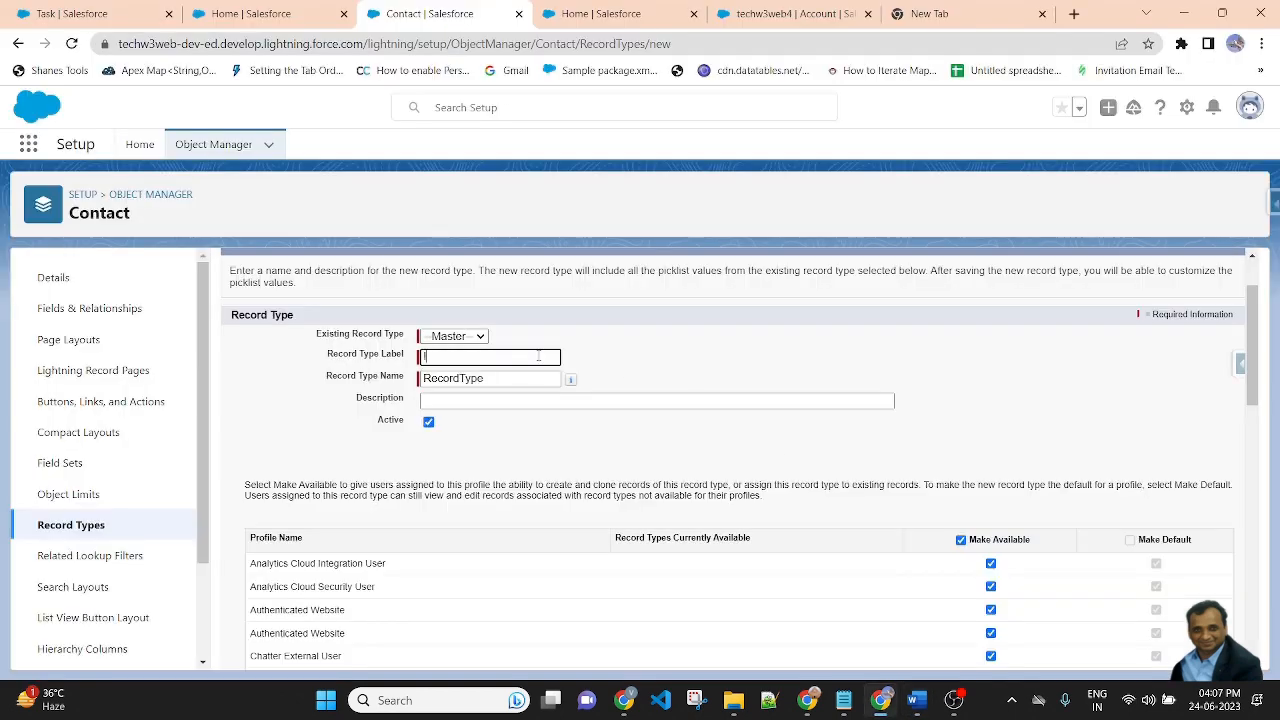
{"action": "key", "text": "ctrl+v"}
{"action": "left_click", "coordinate": [744, 327]}
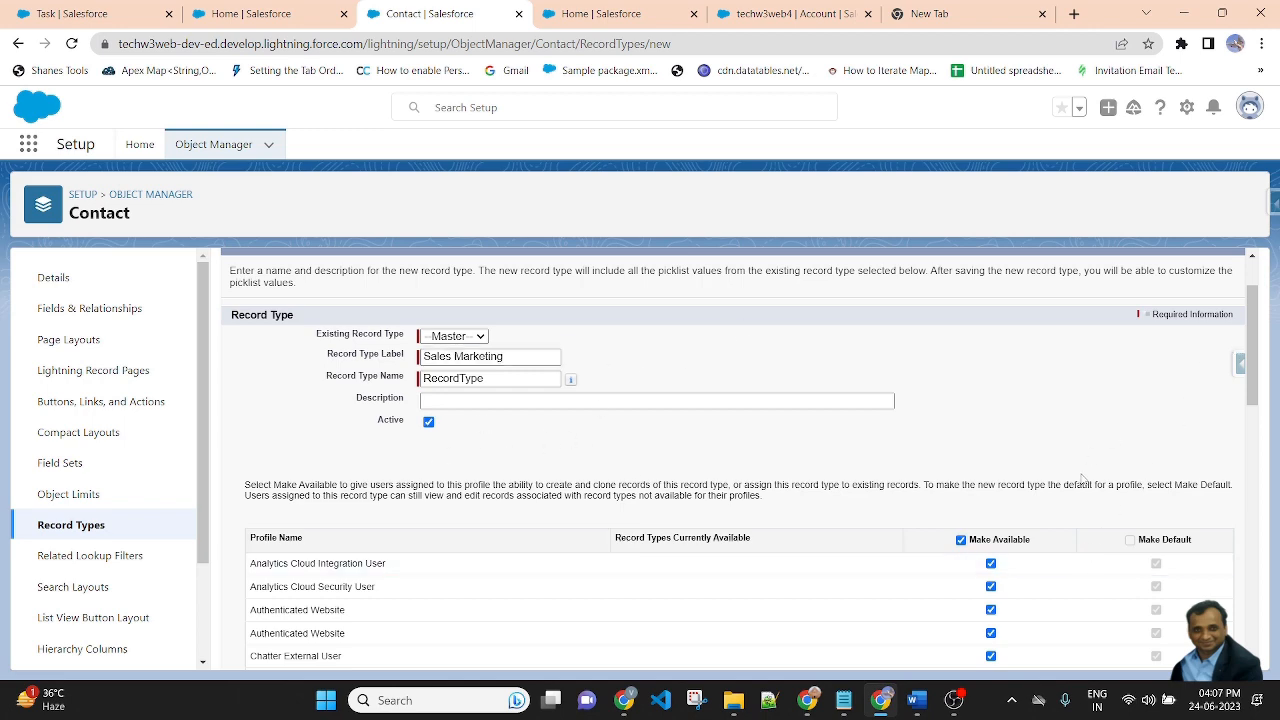
{"action": "scroll", "coordinate": [1084, 632], "scroll_direction": "down", "scroll_amount": 10}
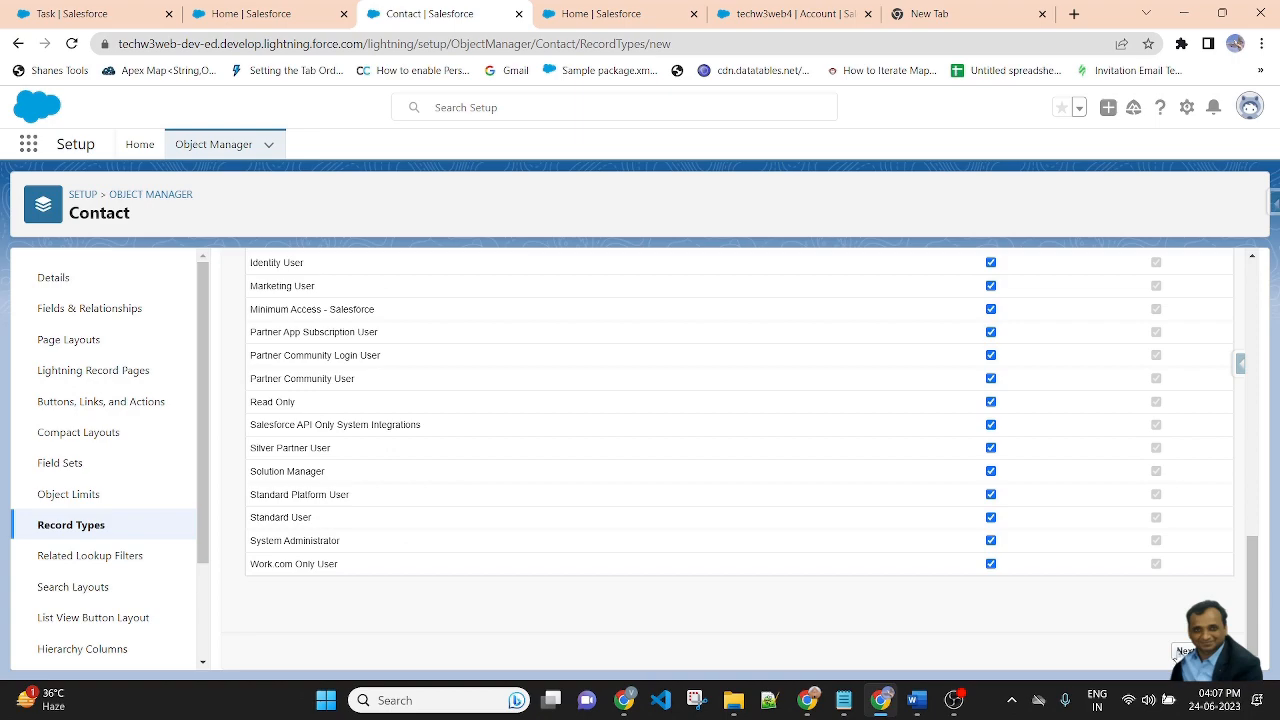
{"action": "left_click", "coordinate": [1180, 651]}
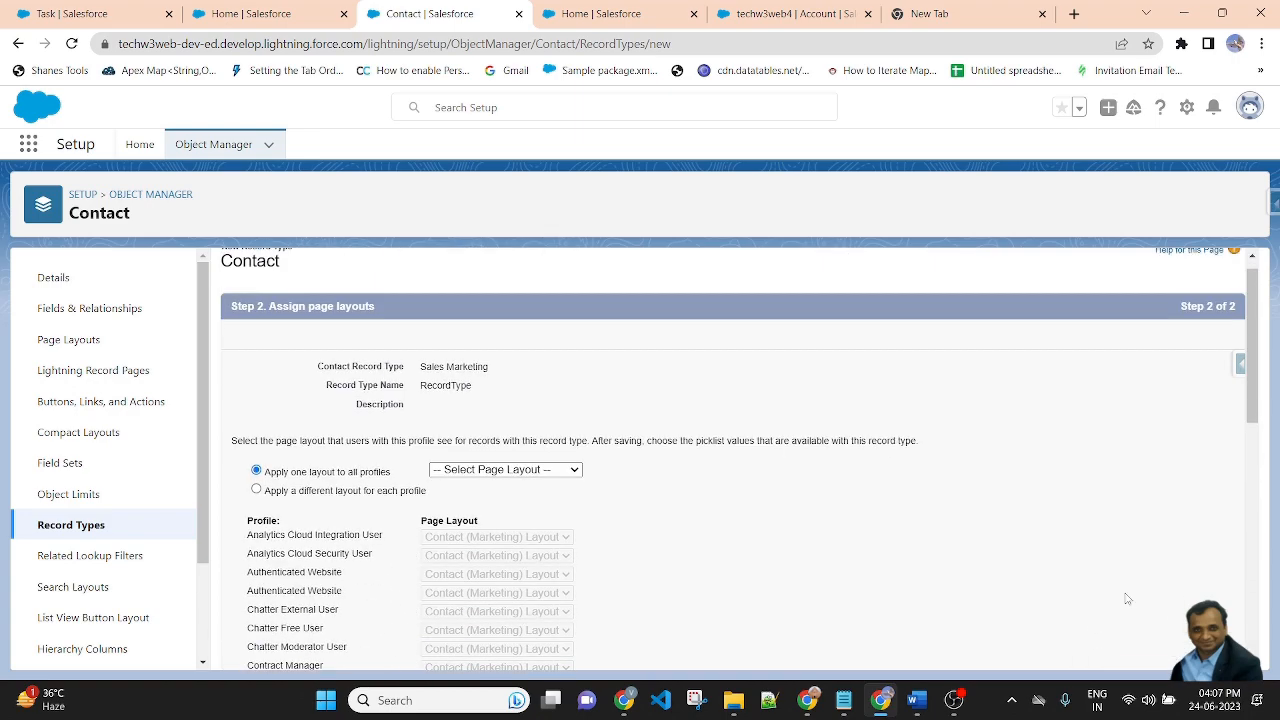
Step: Apply Contact Layout to all profiles for Sales Marketing and save it, continuing with another new record type
{"action": "scroll", "coordinate": [960, 580], "scroll_direction": "down", "scroll_amount": 10}
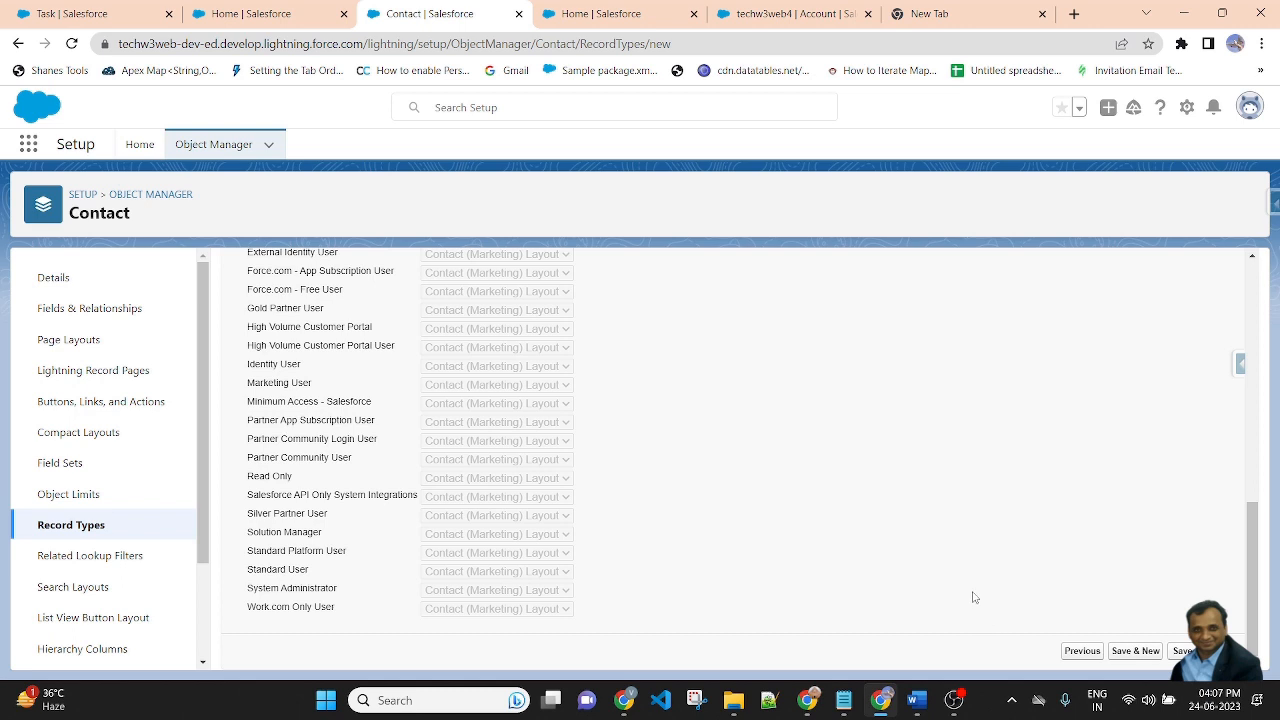
{"action": "left_click", "coordinate": [1136, 651]}
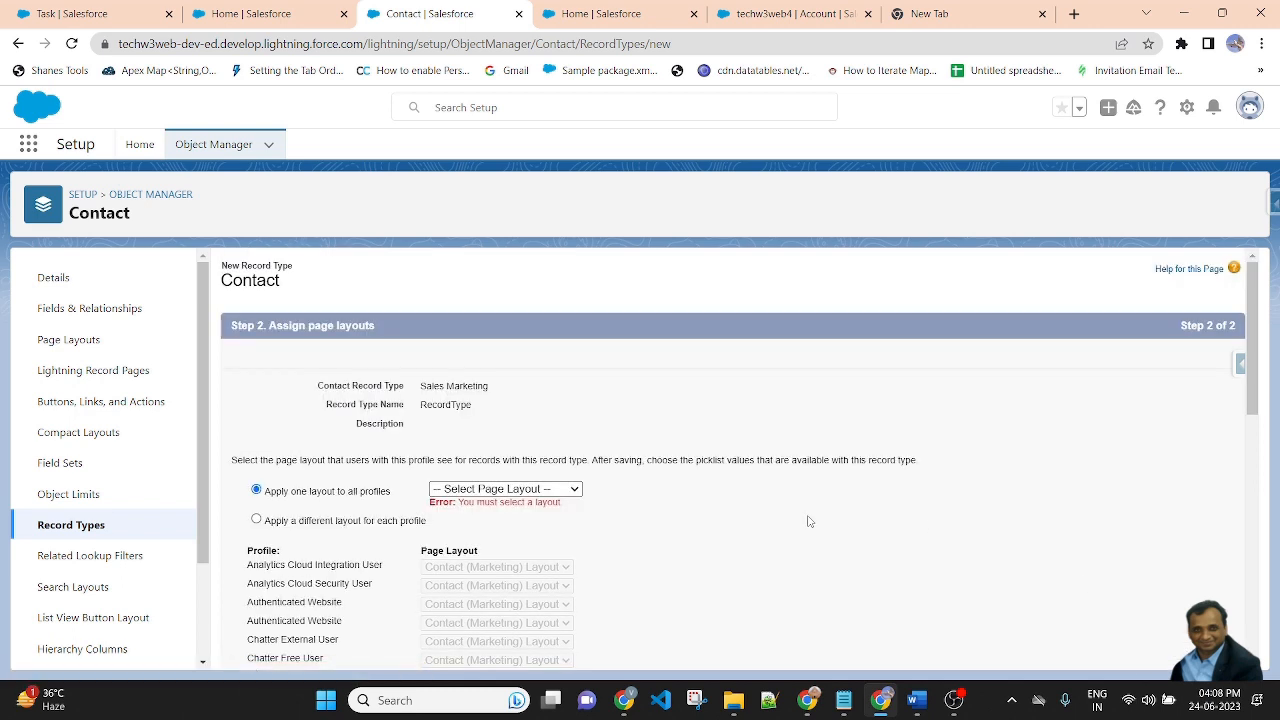
{"action": "left_click", "coordinate": [548, 489]}
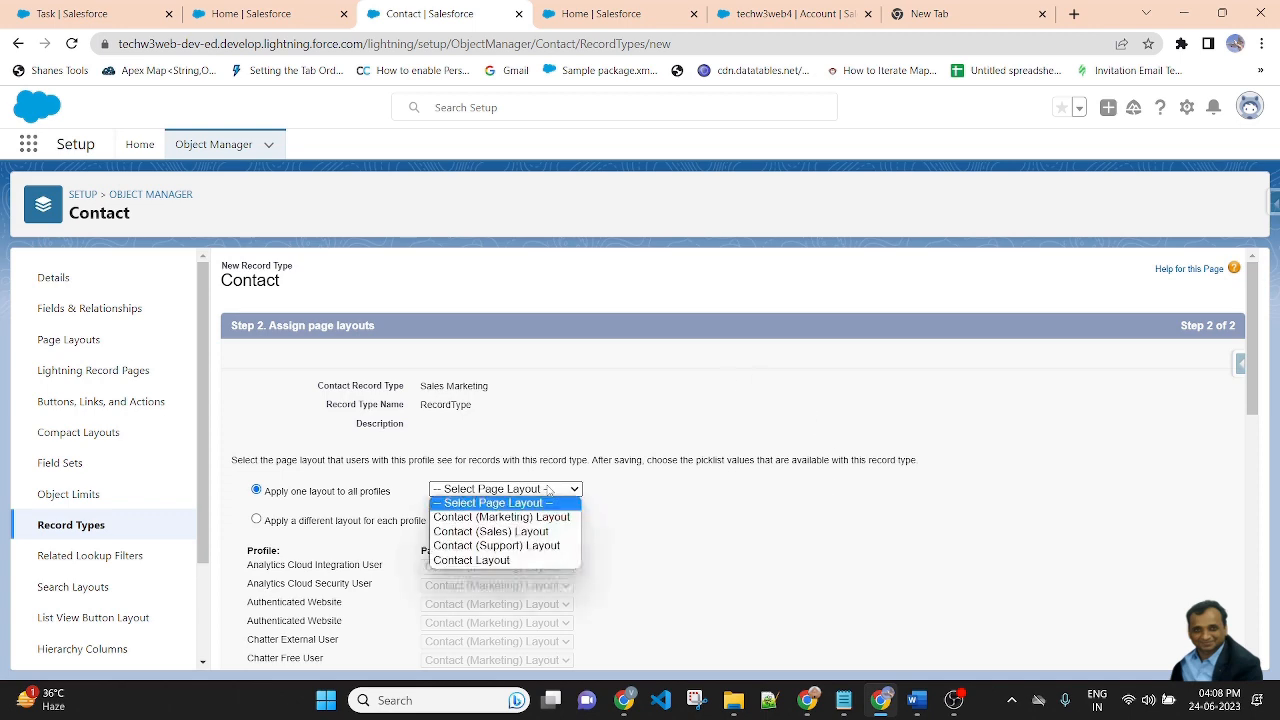
{"action": "left_click", "coordinate": [470, 560]}
{"action": "scroll", "coordinate": [1155, 543], "scroll_direction": "down", "scroll_amount": 7}
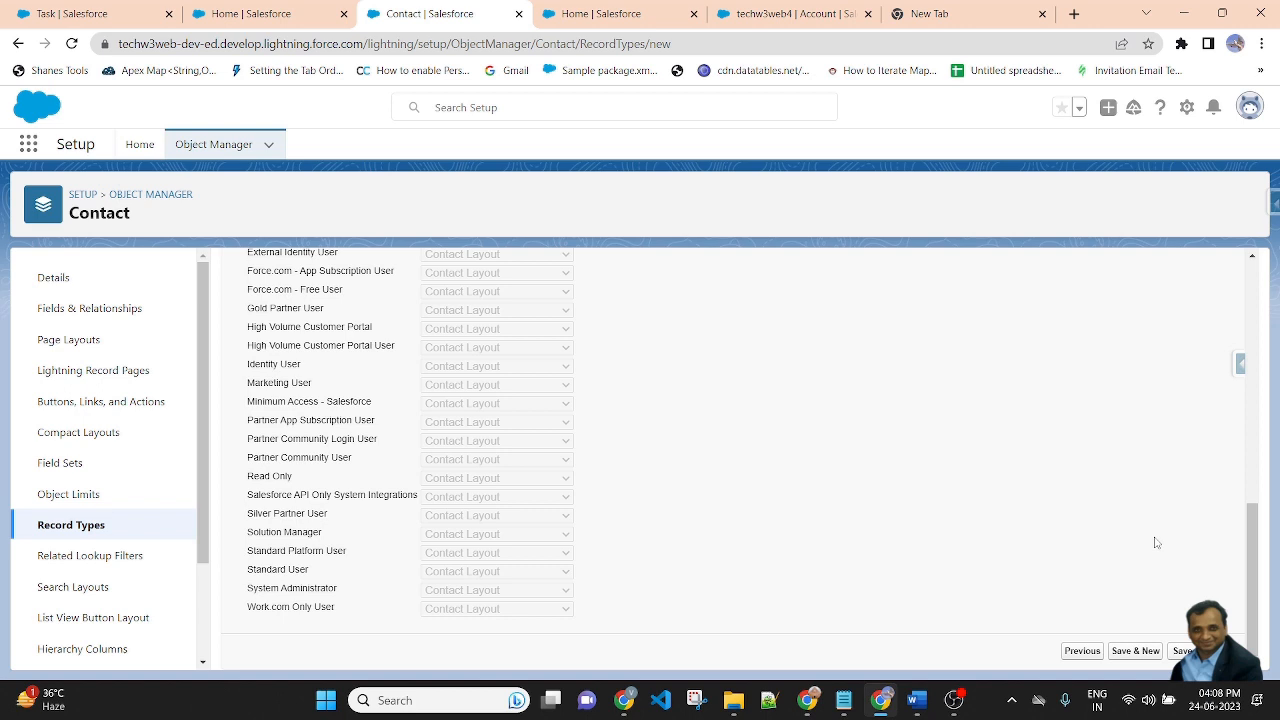
{"action": "left_click", "coordinate": [1155, 649]}
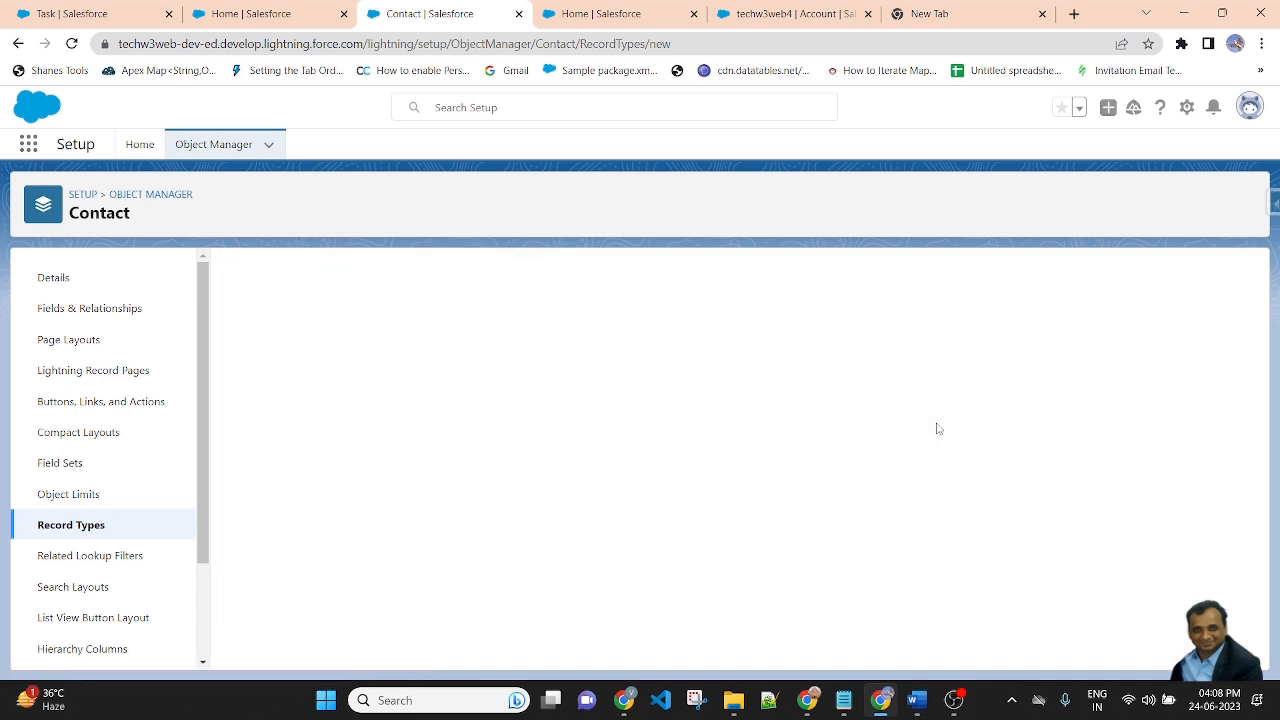
Step: Copy the name "Customer Marketing" from the Word requirements and return to the new record type form in Salesforce
{"action": "left_click", "coordinate": [916, 700]}
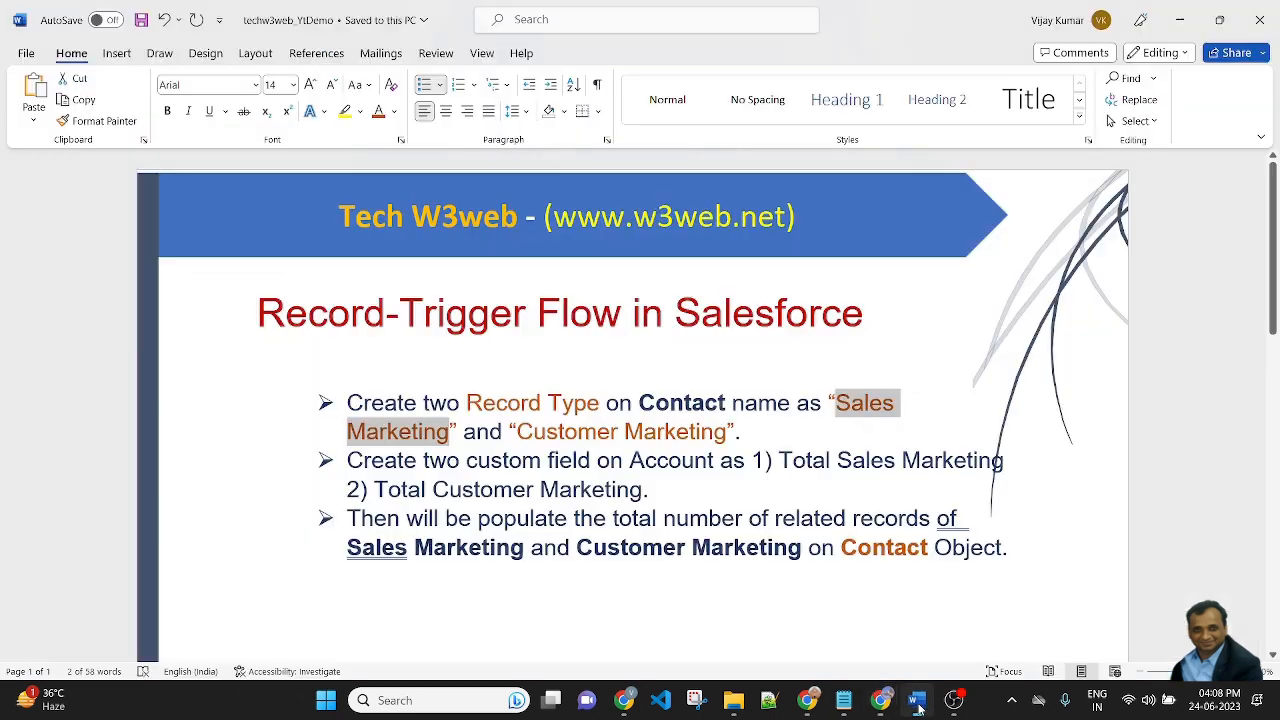
{"action": "left_click", "coordinate": [681, 460]}
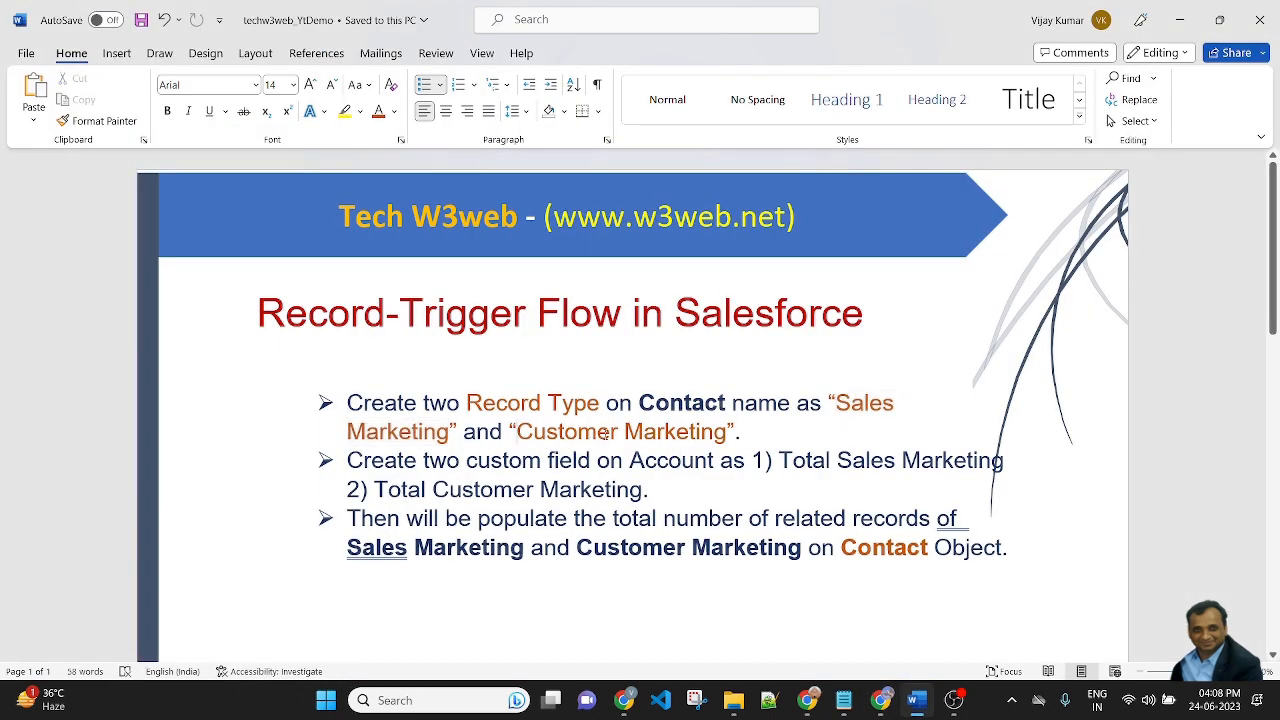
{"action": "left_click_drag", "start_coordinate": [604, 433], "coordinate": [697, 431]}
{"action": "key", "text": "ctrl+c"}
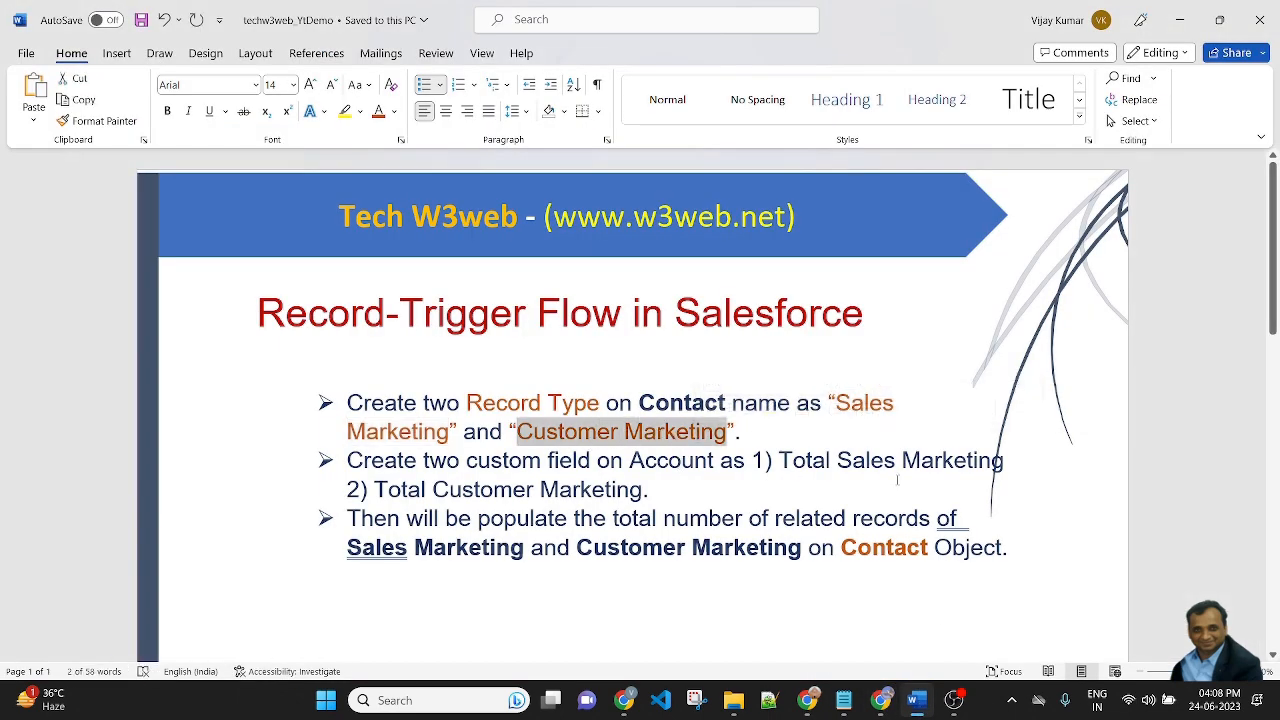
{"action": "key", "text": "alt+Tab"}
Step: Base the new record type on the existing Sales Marketing type and set its label to Customer Marketing
{"action": "left_click", "coordinate": [528, 438]}
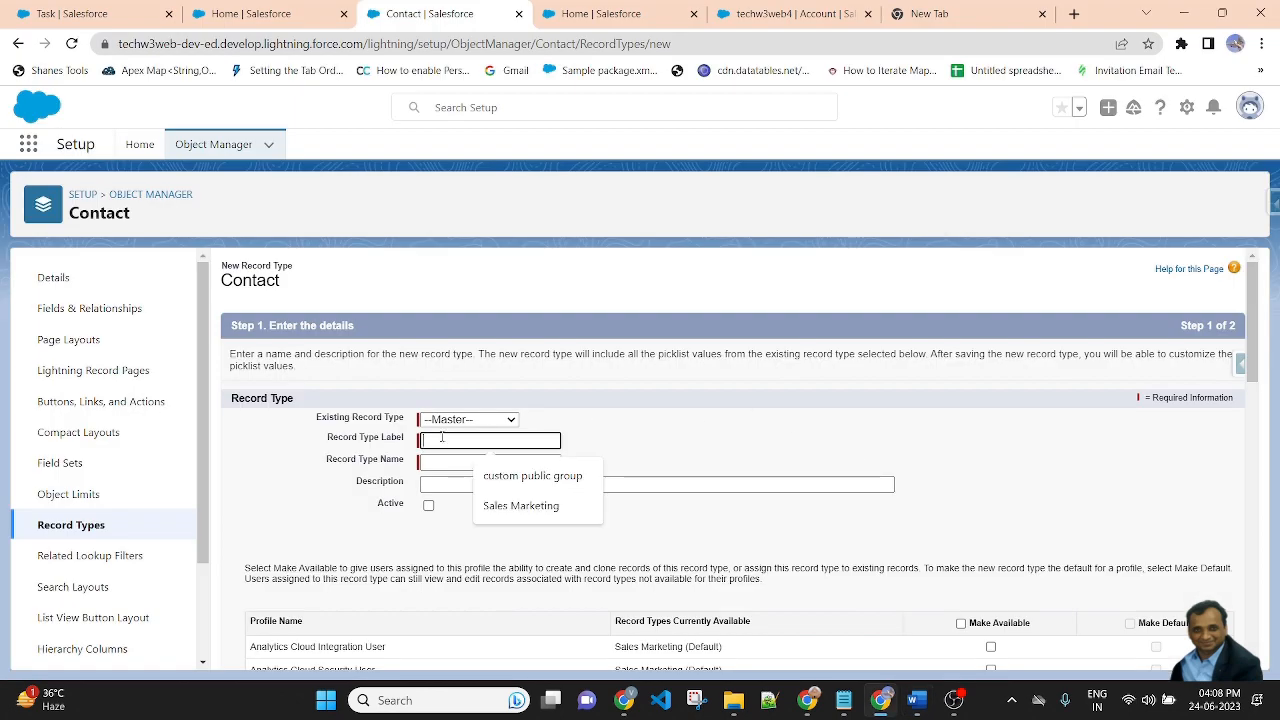
{"action": "left_click", "coordinate": [471, 420]}
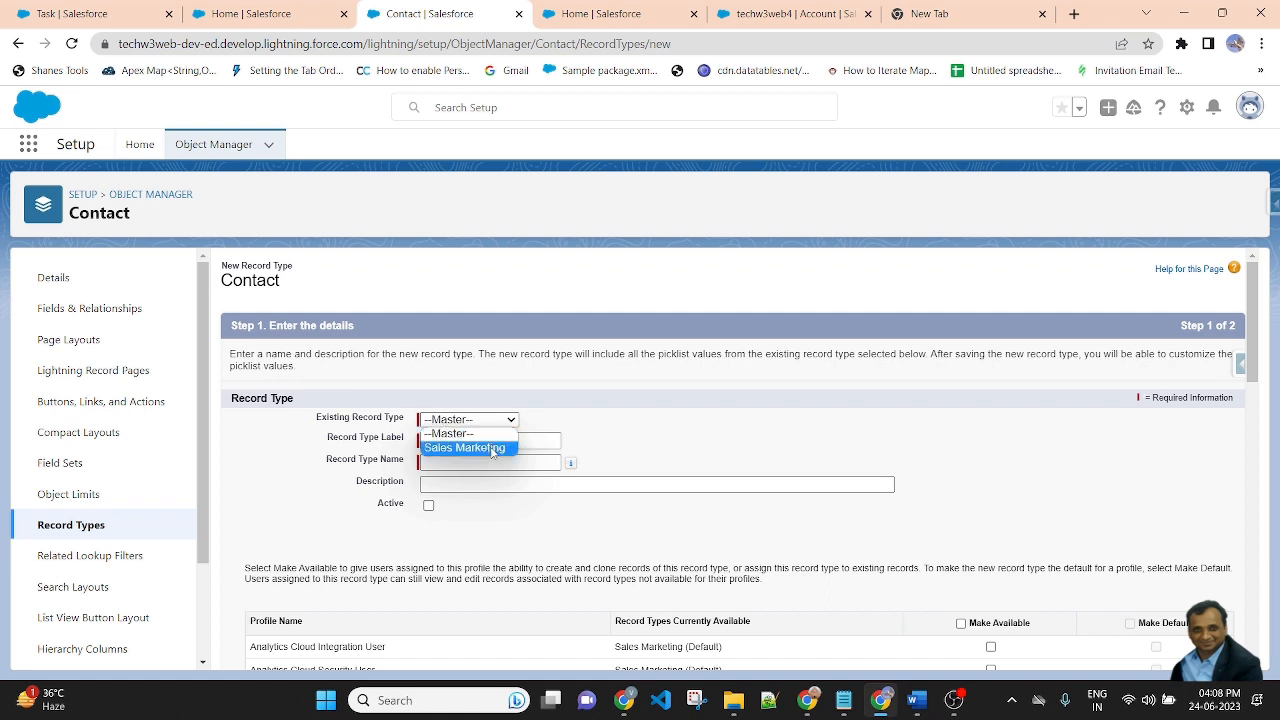
{"action": "left_click", "coordinate": [452, 433]}
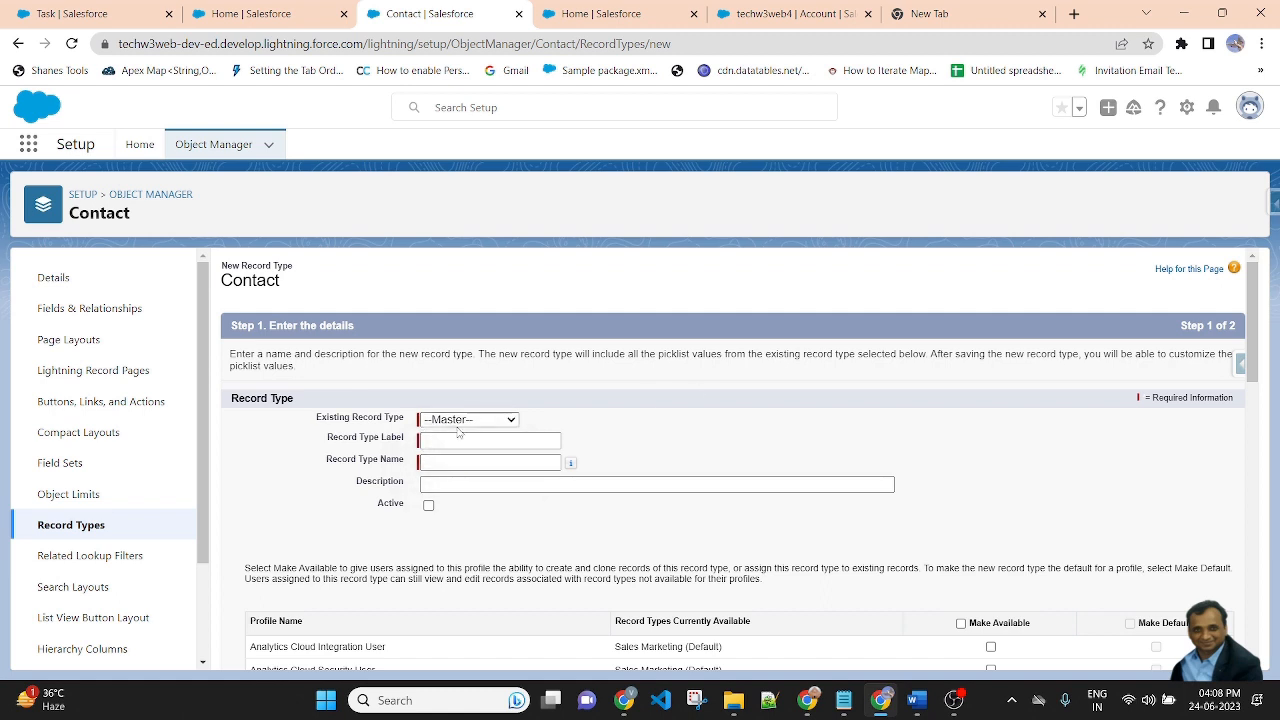
{"action": "left_click", "coordinate": [466, 420]}
{"action": "left_click", "coordinate": [462, 448]}
{"action": "left_click", "coordinate": [455, 437]}
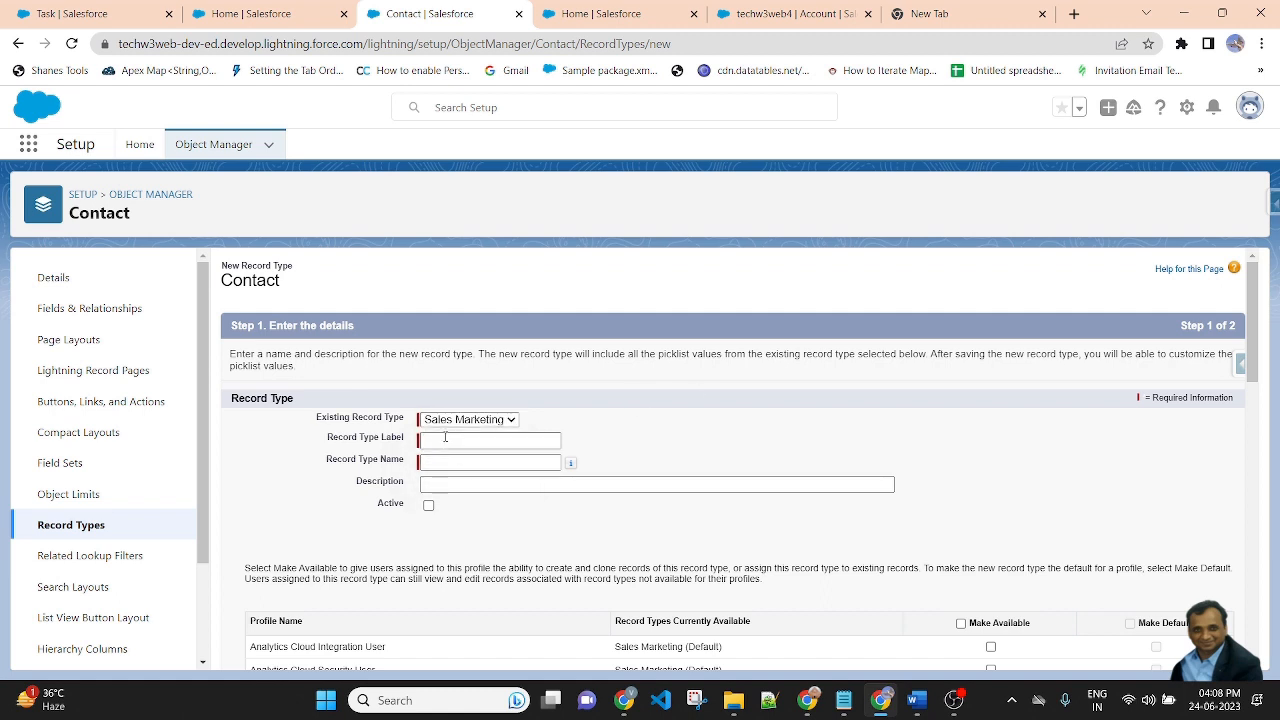
{"action": "key", "text": "ctrl+v"}
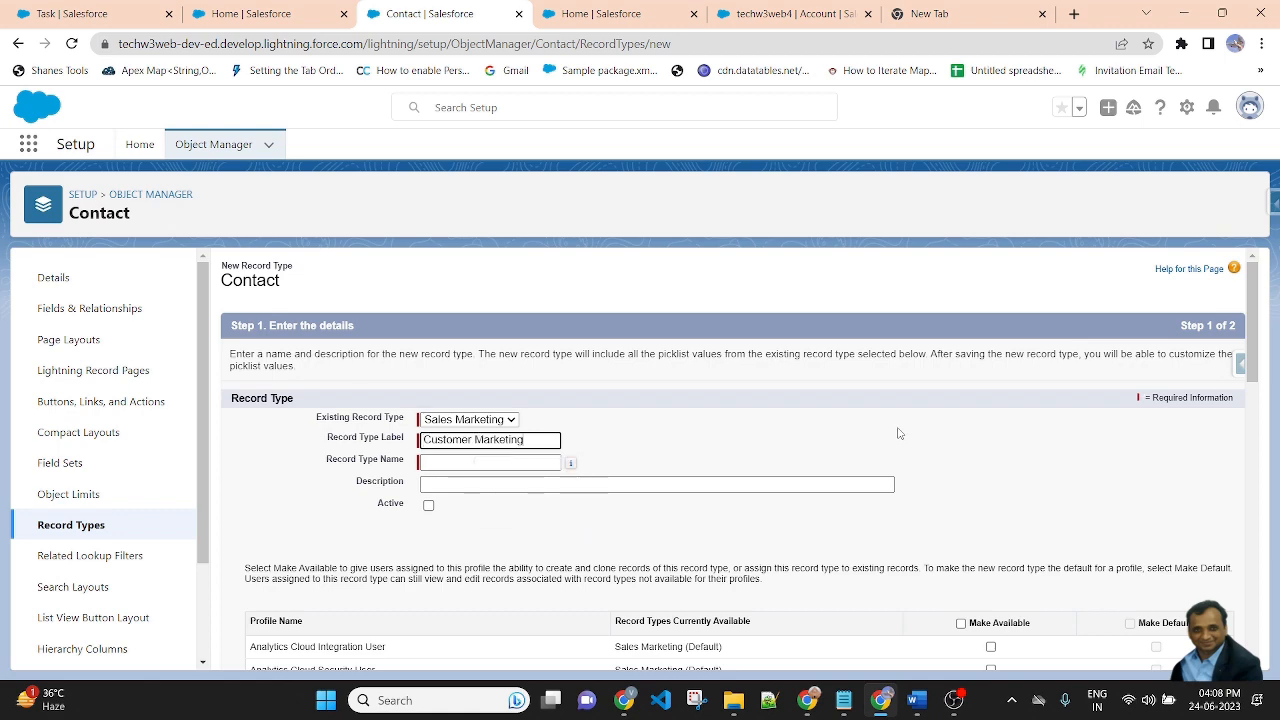
{"action": "left_click", "coordinate": [793, 383]}
Step: Make the Customer Marketing record type available to all profiles and proceed to the page layout assignment
{"action": "scroll", "coordinate": [866, 407], "scroll_direction": "down", "scroll_amount": 2}
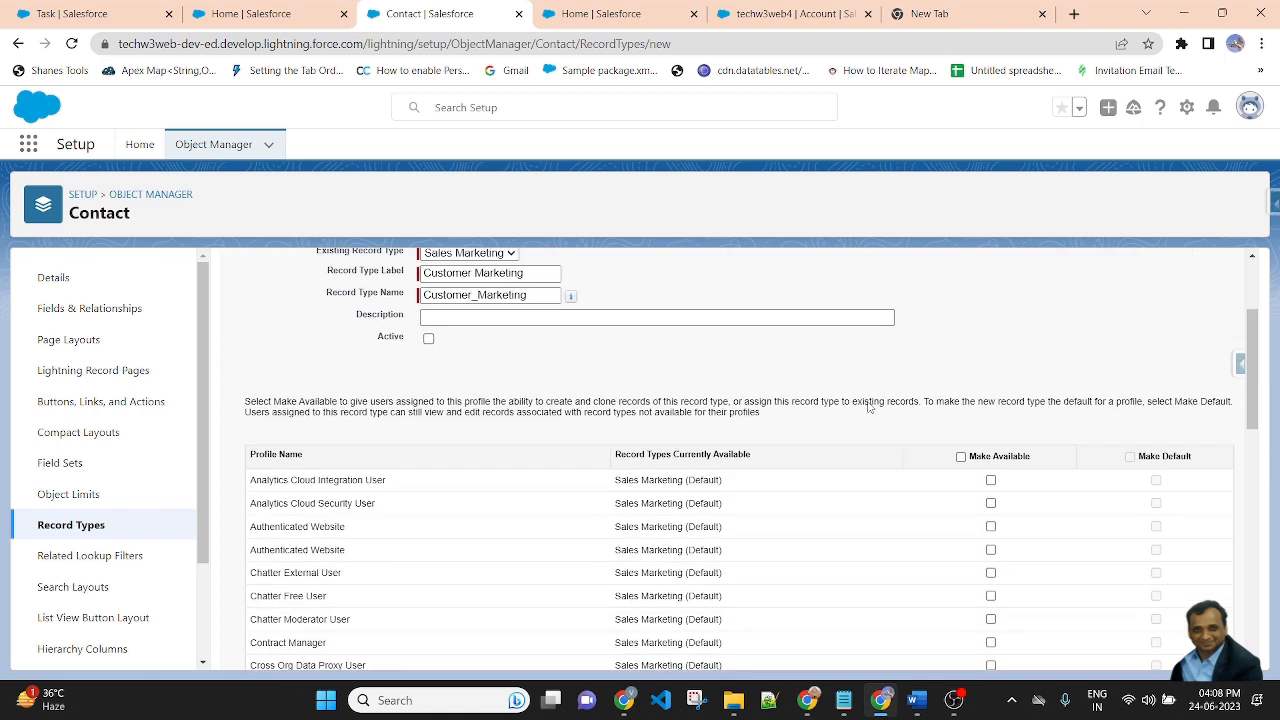
{"action": "scroll", "coordinate": [866, 406], "scroll_direction": "down", "scroll_amount": 2}
{"action": "scroll", "coordinate": [866, 406], "scroll_direction": "up", "scroll_amount": 2}
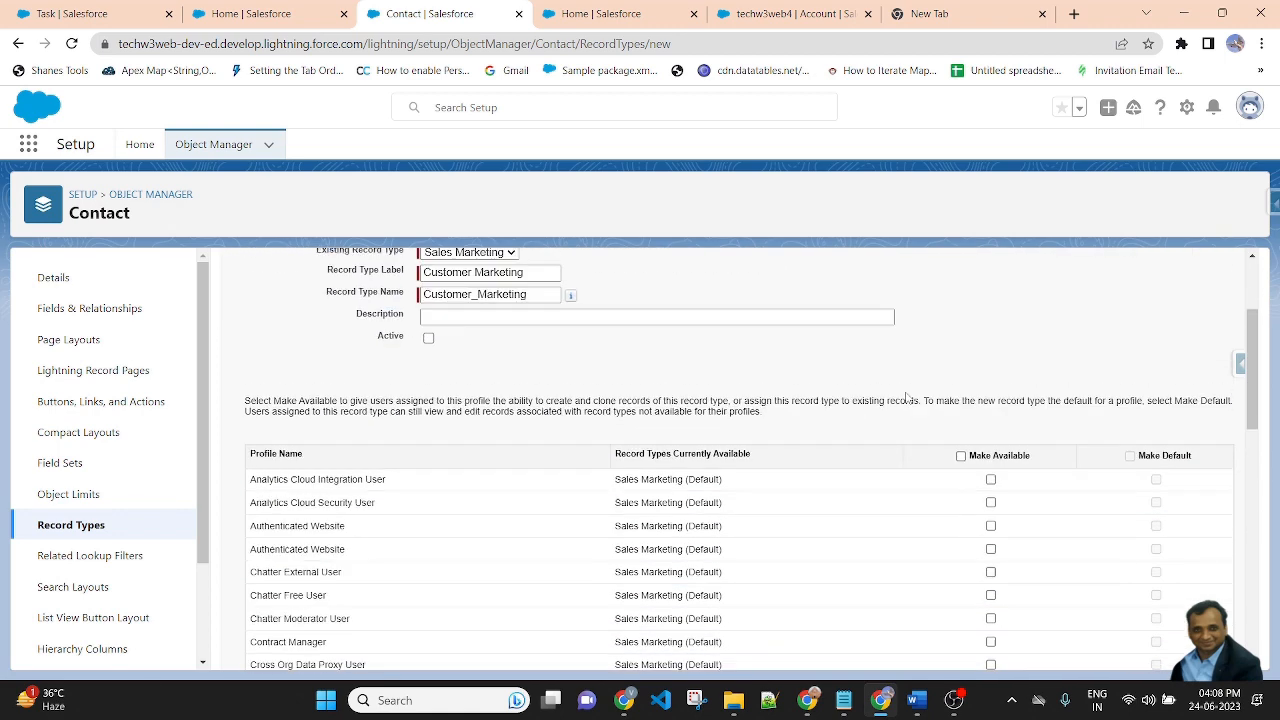
{"action": "left_click", "coordinate": [961, 458]}
{"action": "scroll", "coordinate": [883, 400], "scroll_direction": "down", "scroll_amount": 10}
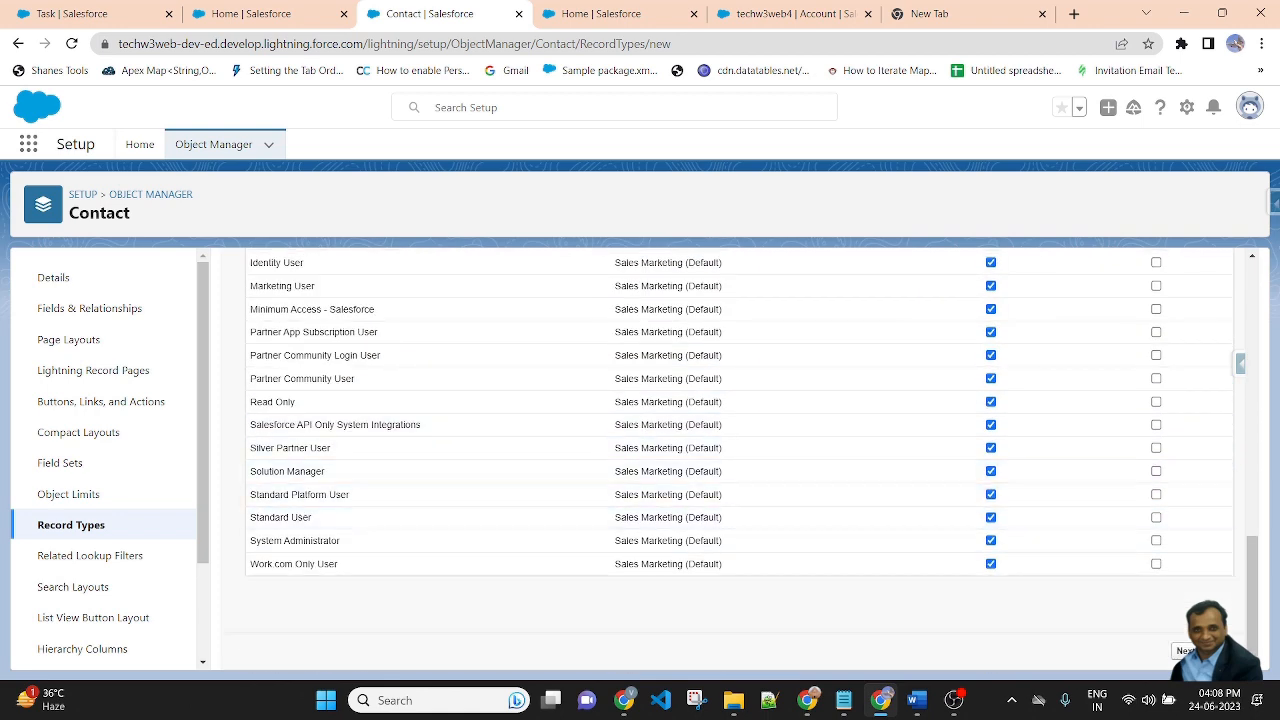
{"action": "left_click", "coordinate": [1185, 650]}
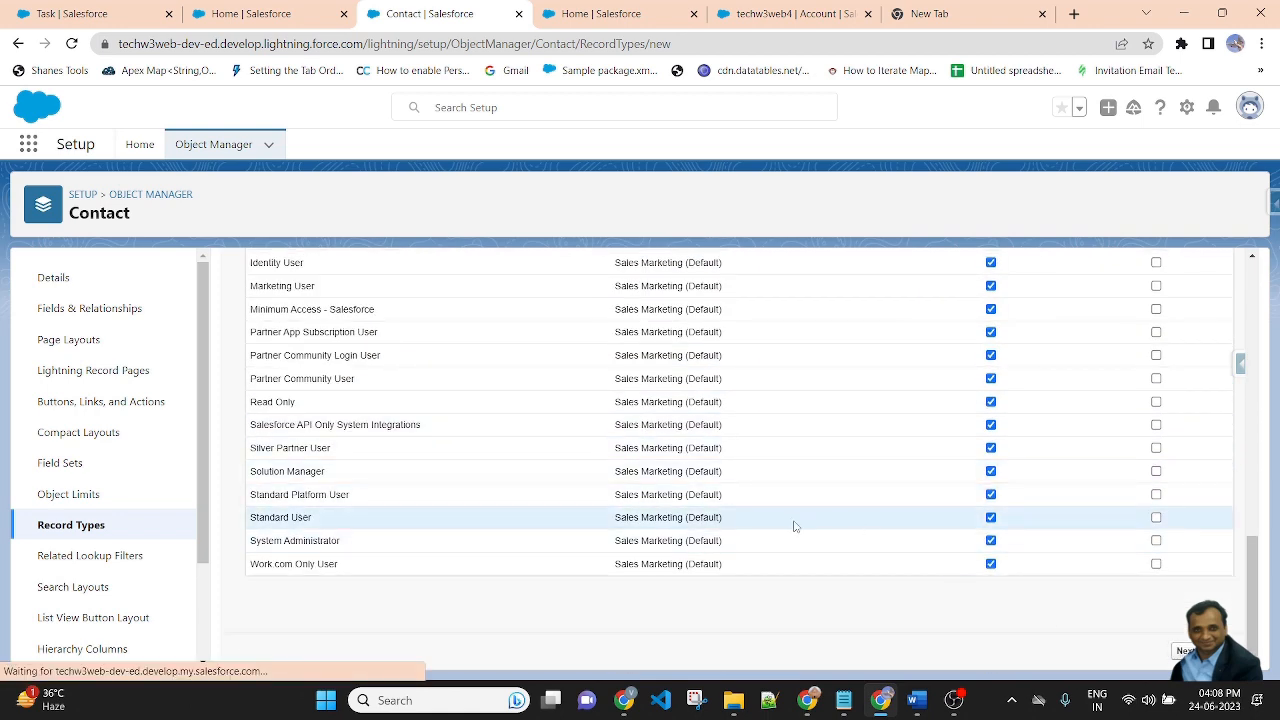
Step: Assign Contact Layout to all profiles for Customer Marketing and save the record type with the option to create another
{"action": "scroll", "coordinate": [1108, 609], "scroll_direction": "up", "scroll_amount": 5}
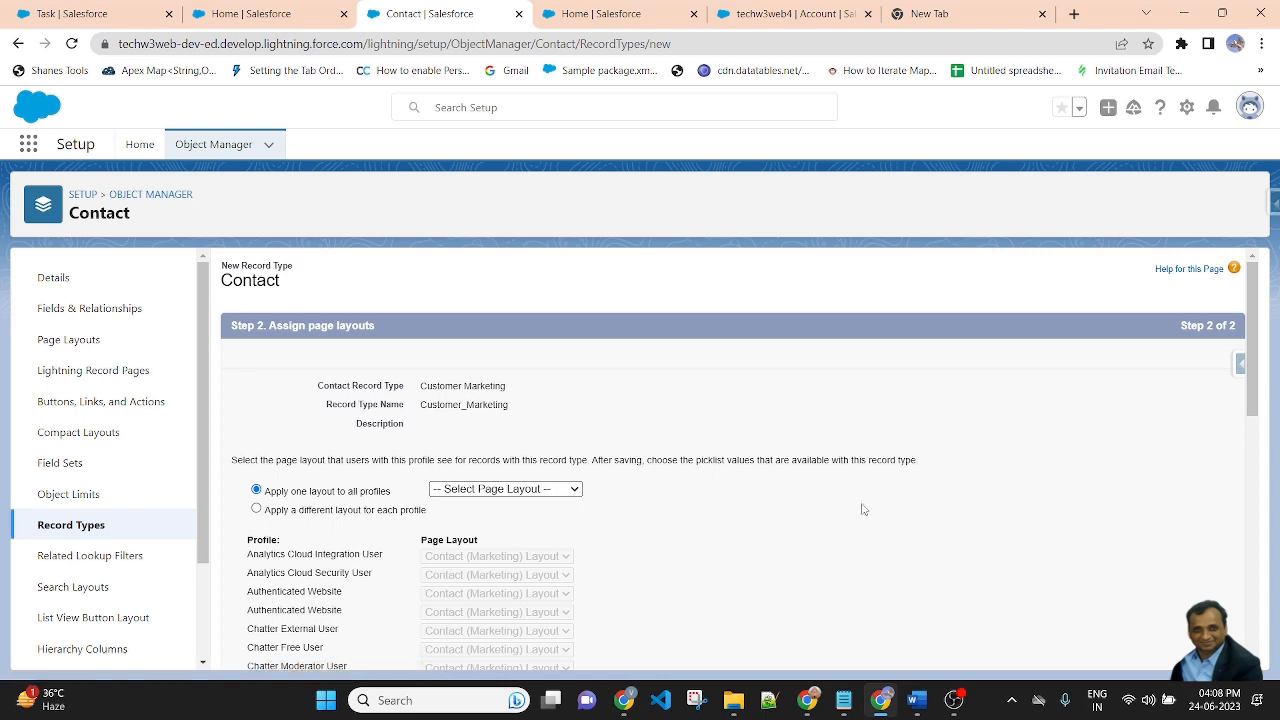
{"action": "scroll", "coordinate": [446, 516], "scroll_direction": "down", "scroll_amount": 2}
{"action": "left_click", "coordinate": [537, 326]}
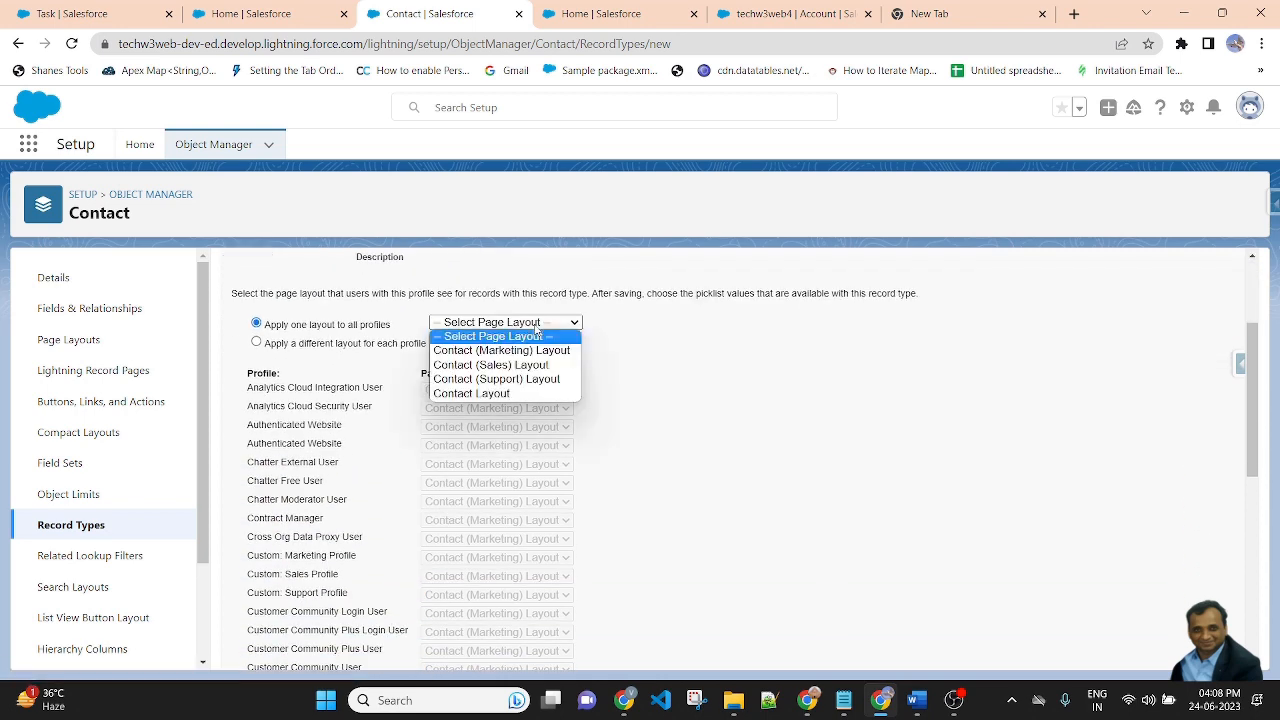
{"action": "left_click", "coordinate": [479, 396]}
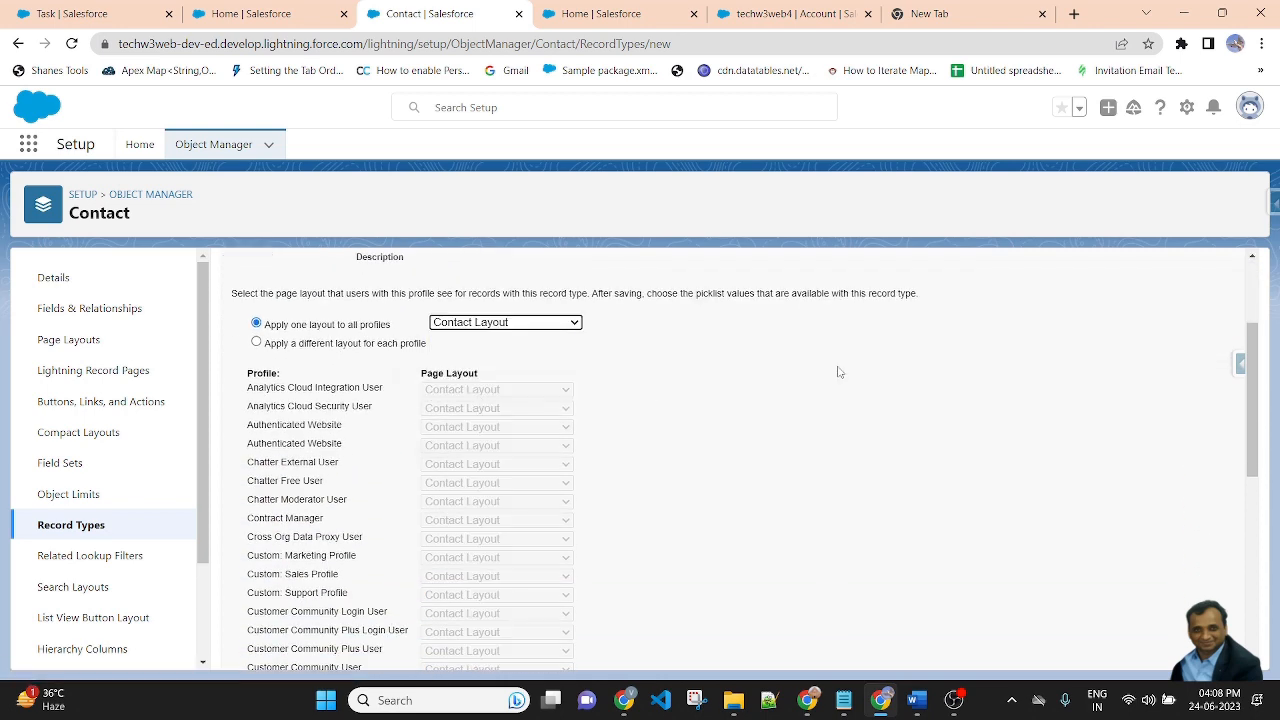
{"action": "scroll", "coordinate": [925, 373], "scroll_direction": "down", "scroll_amount": 4}
{"action": "scroll", "coordinate": [925, 373], "scroll_direction": "down", "scroll_amount": 1}
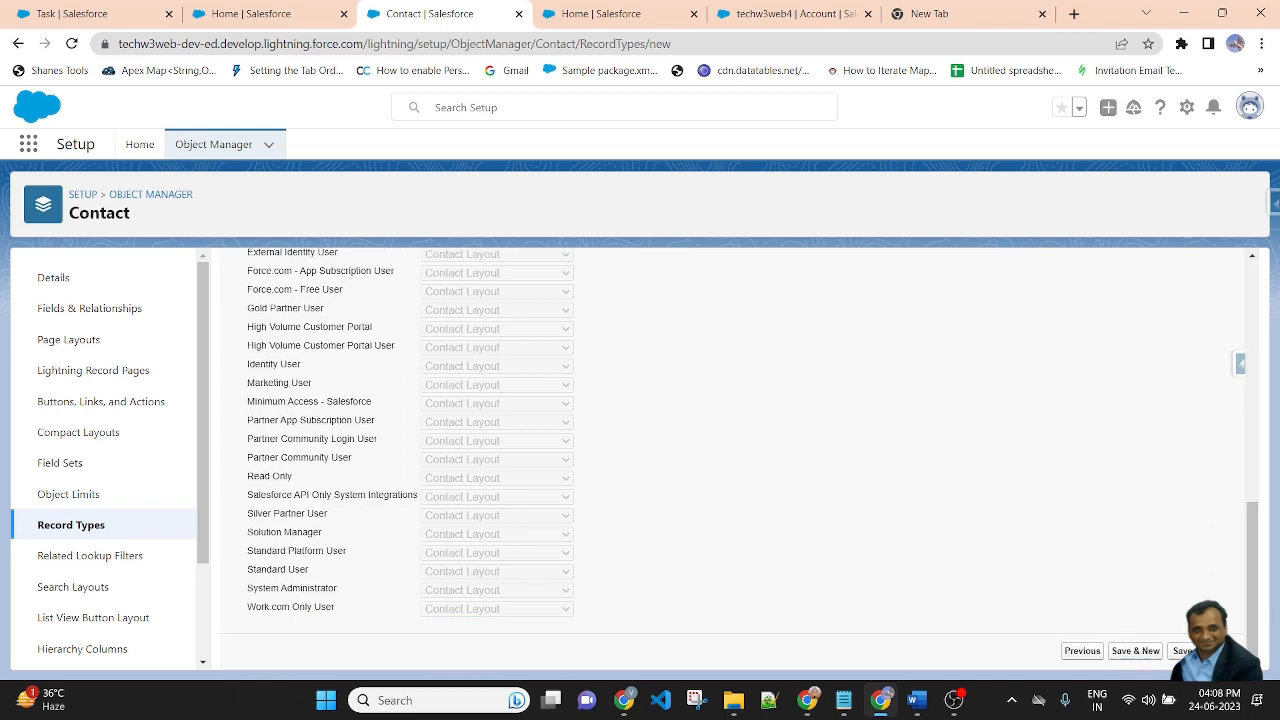
{"action": "left_click", "coordinate": [1136, 651]}
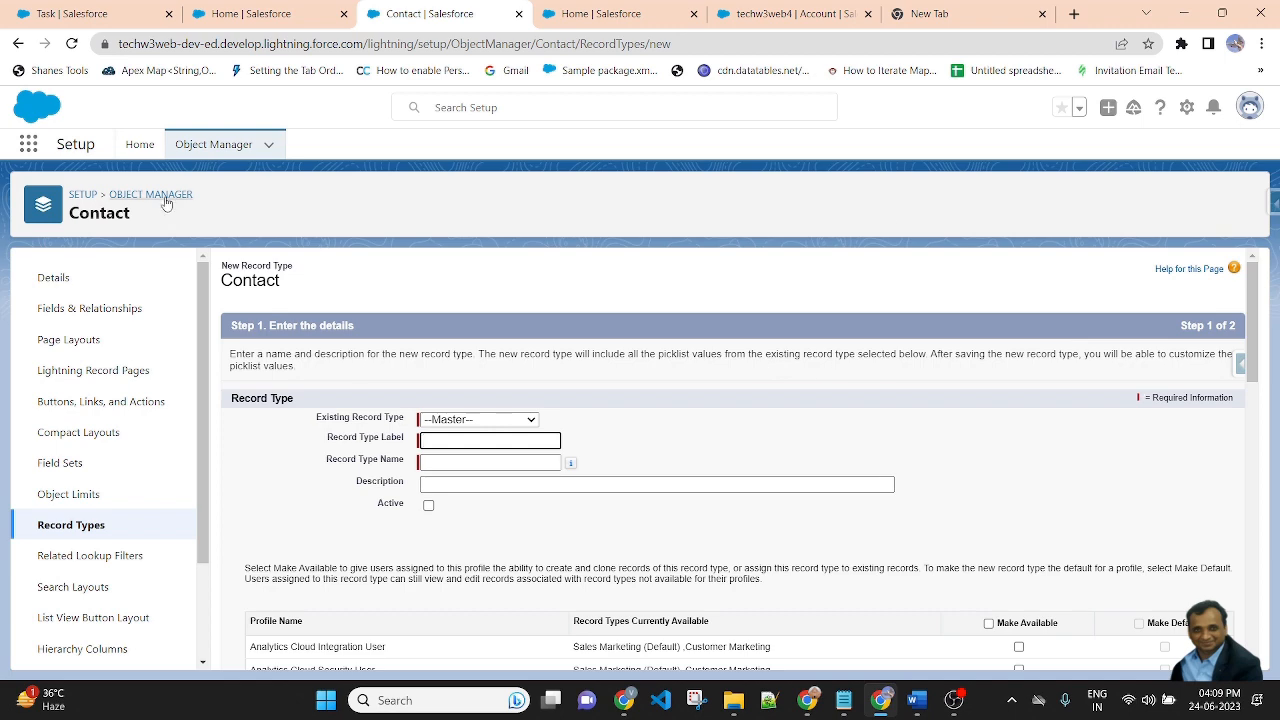
Step: Find the Account object in Object Manager and open its Fields & Relationships
{"action": "left_click", "coordinate": [209, 151]}
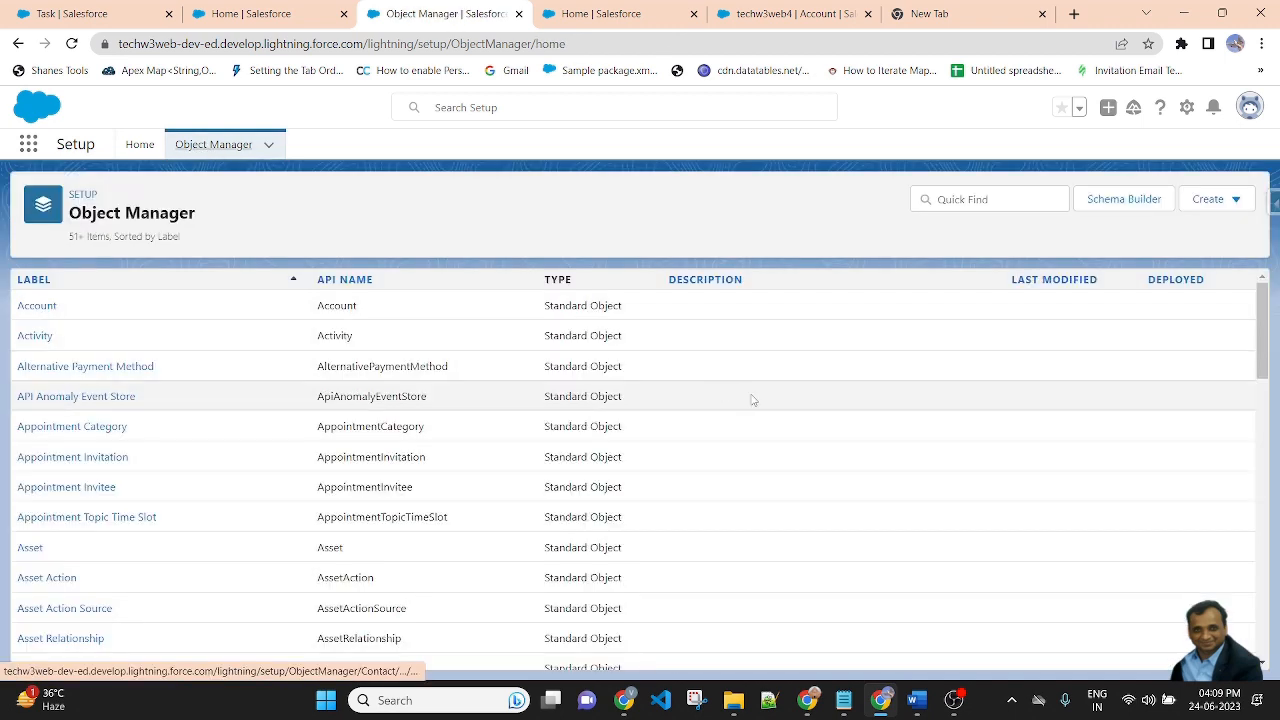
{"action": "left_click", "coordinate": [1032, 196]}
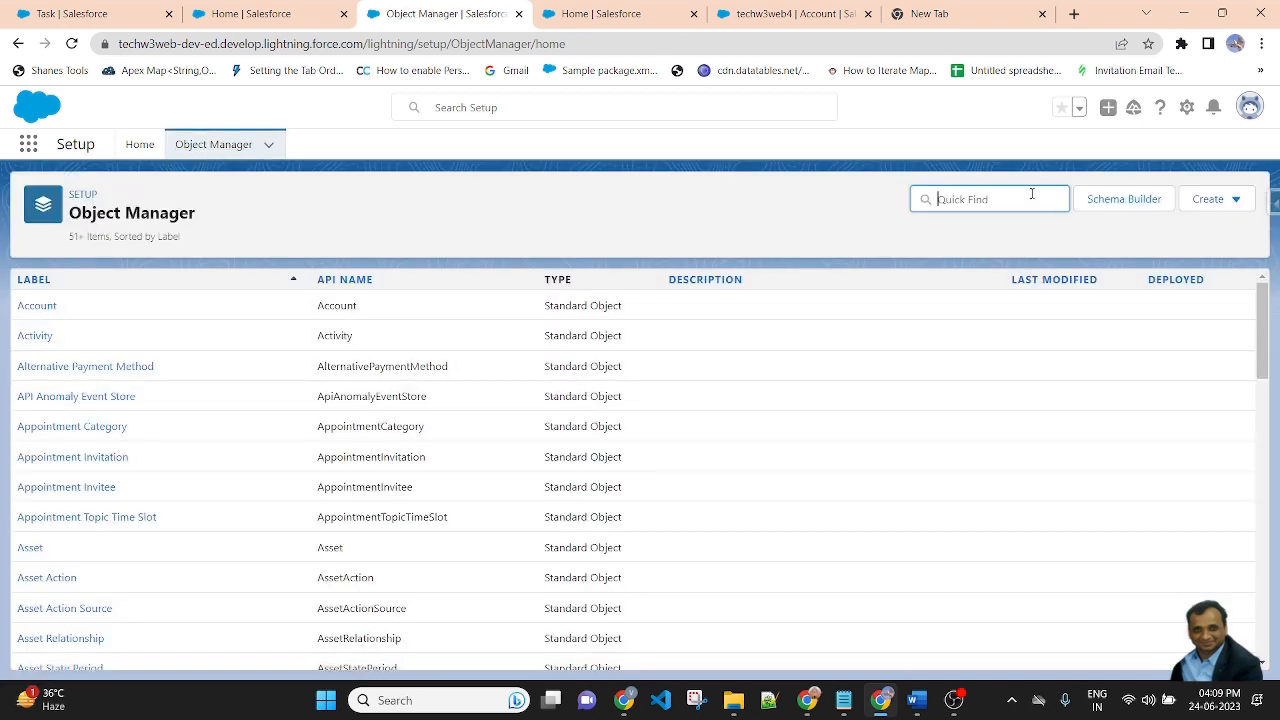
{"action": "type", "text": "acc"}
{"action": "left_click", "coordinate": [37, 306]}
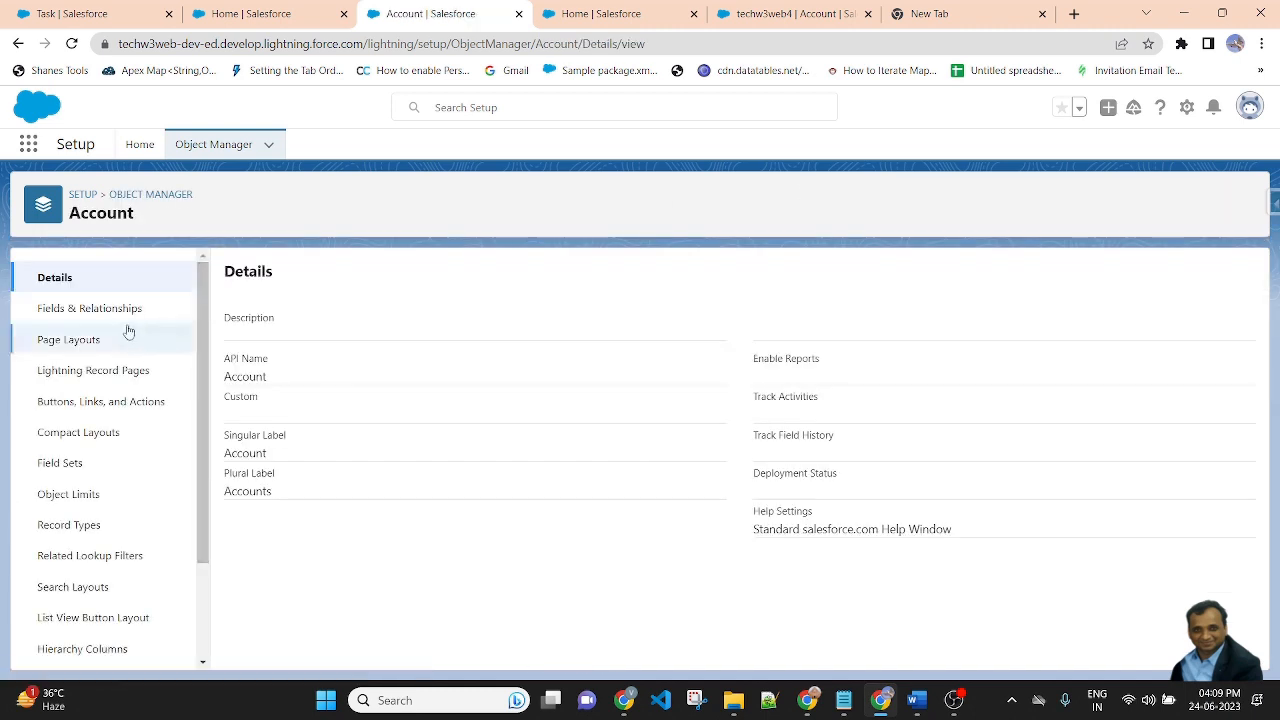
{"action": "left_click", "coordinate": [57, 309]}
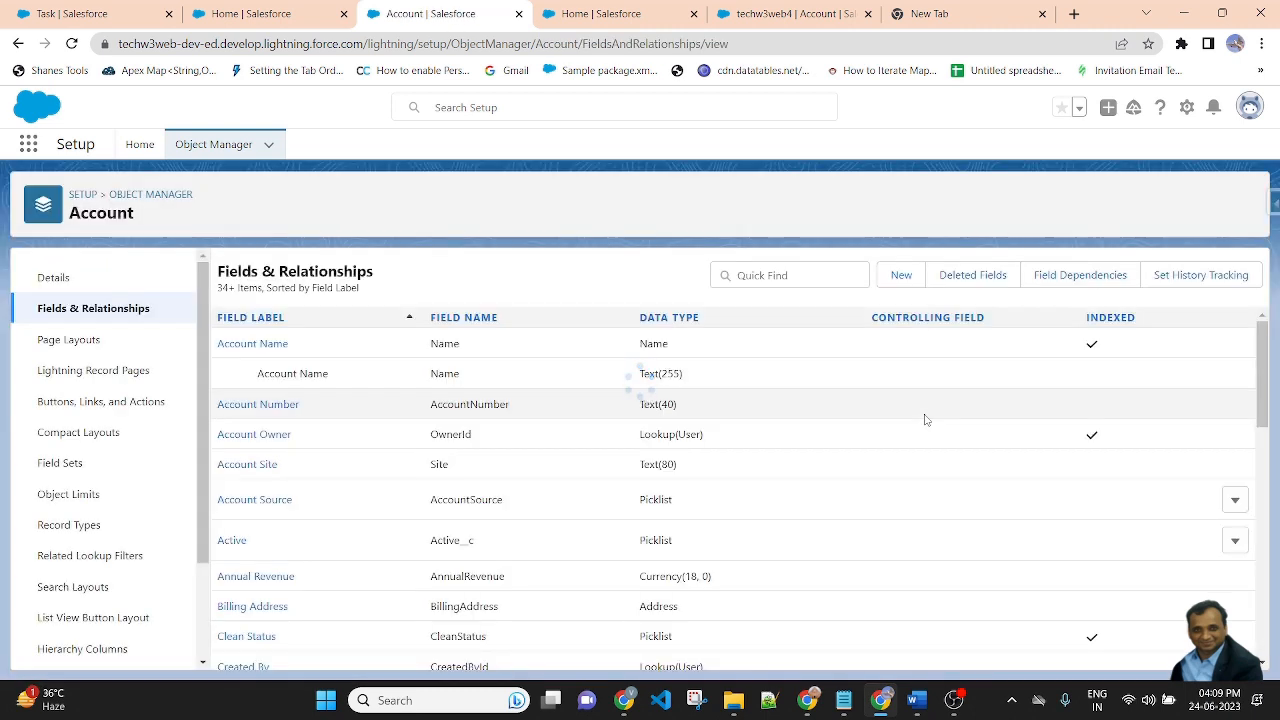
Step: Start a new custom field on Account with the Number data type and proceed to its details
{"action": "left_click", "coordinate": [901, 275]}
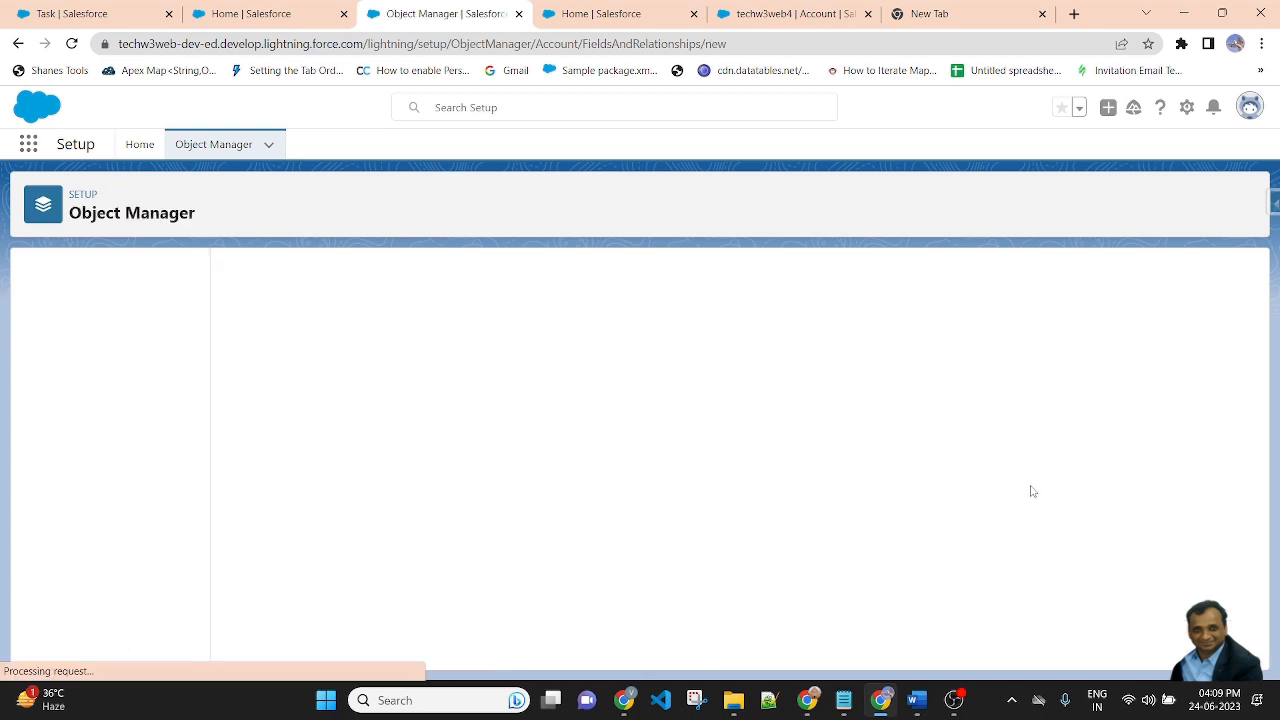
{"action": "scroll", "coordinate": [1040, 465], "scroll_direction": "down", "scroll_amount": 5}
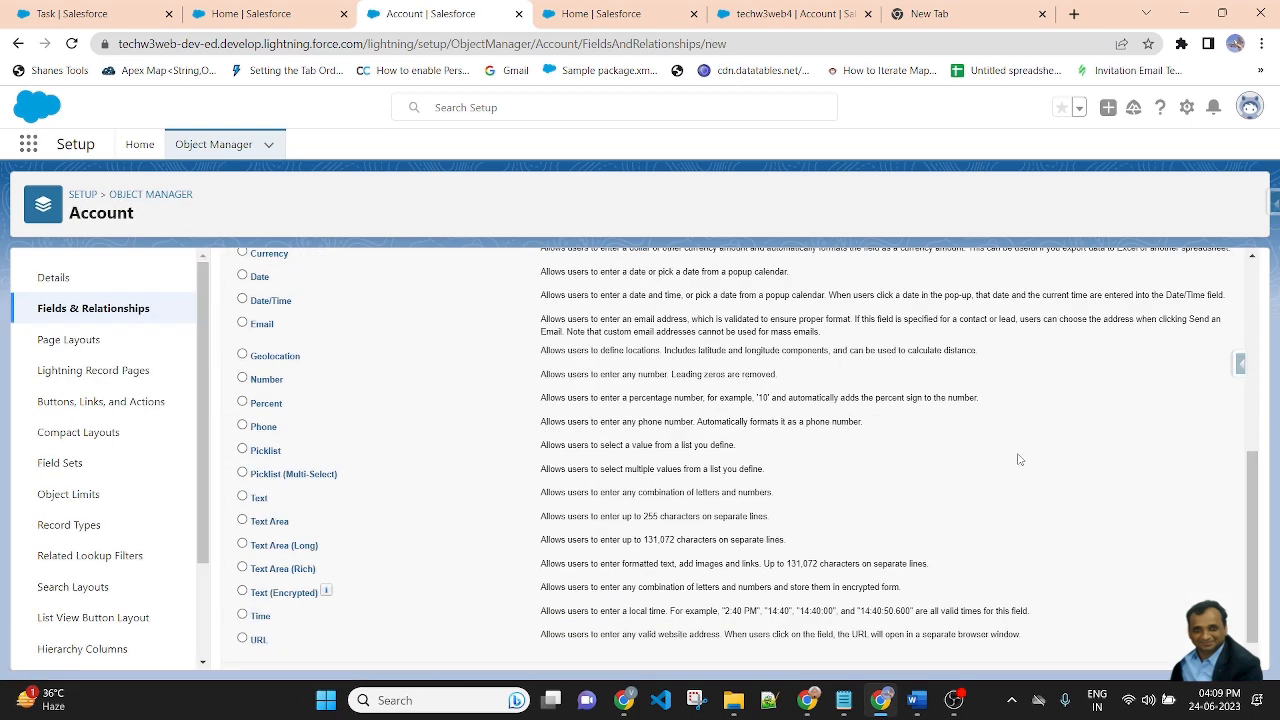
{"action": "left_click", "coordinate": [243, 378]}
{"action": "scroll", "coordinate": [1138, 654], "scroll_direction": "down", "scroll_amount": 1}
{"action": "left_click", "coordinate": [1183, 651]}
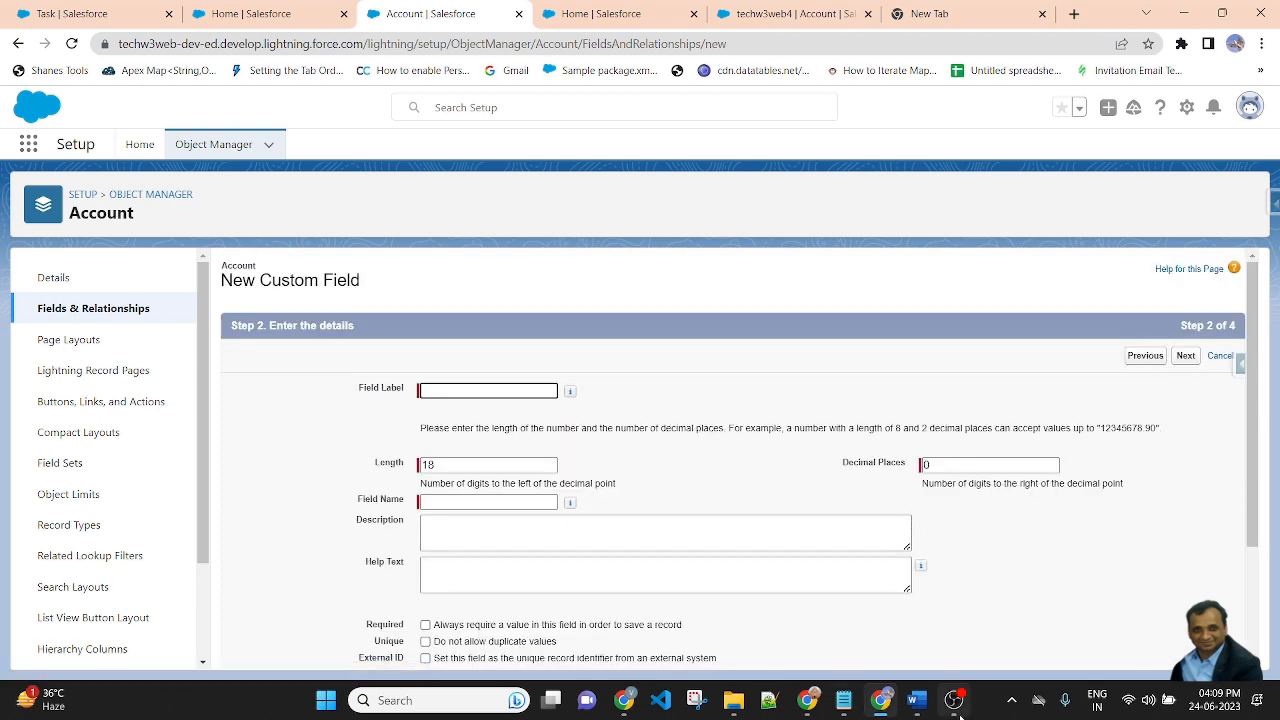
Step: Copy "Total Sales Marketing" from the Word requirements and use it as the field label in Salesforce, letting the field name fill in
{"action": "left_click", "coordinate": [912, 702]}
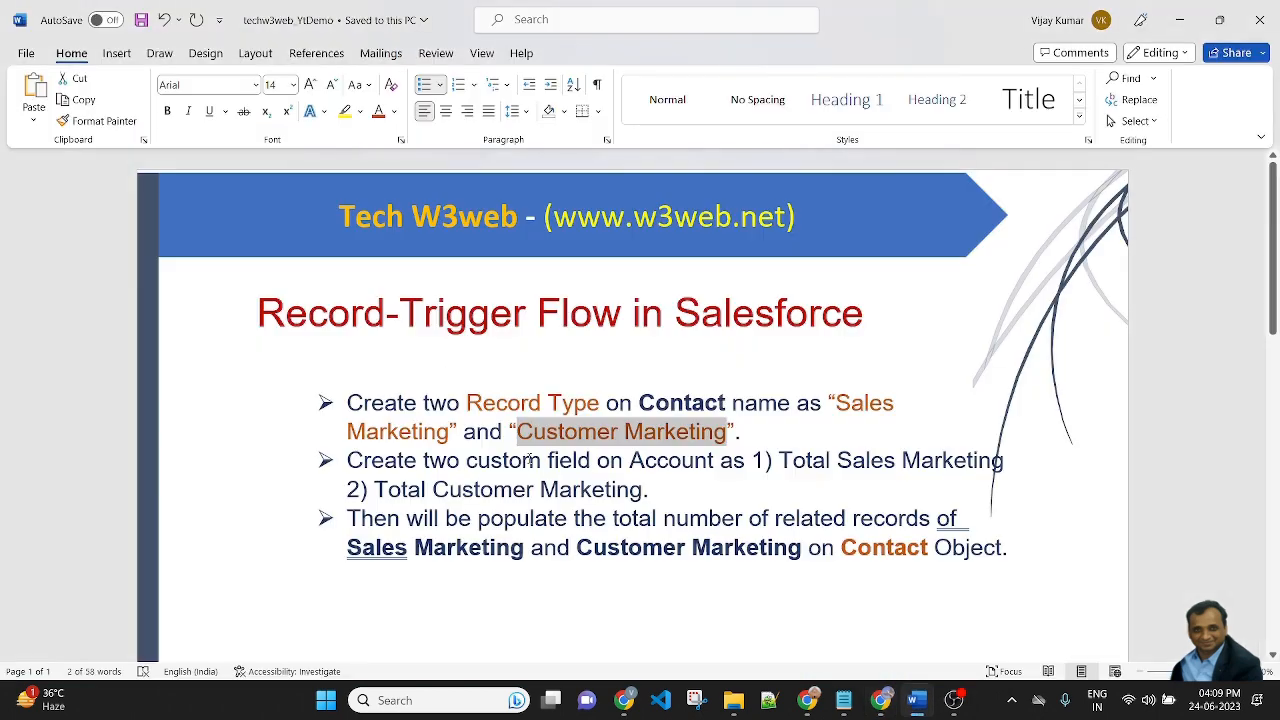
{"action": "left_click", "coordinate": [526, 460]}
{"action": "scroll", "coordinate": [689, 510], "scroll_direction": "down", "scroll_amount": 1}
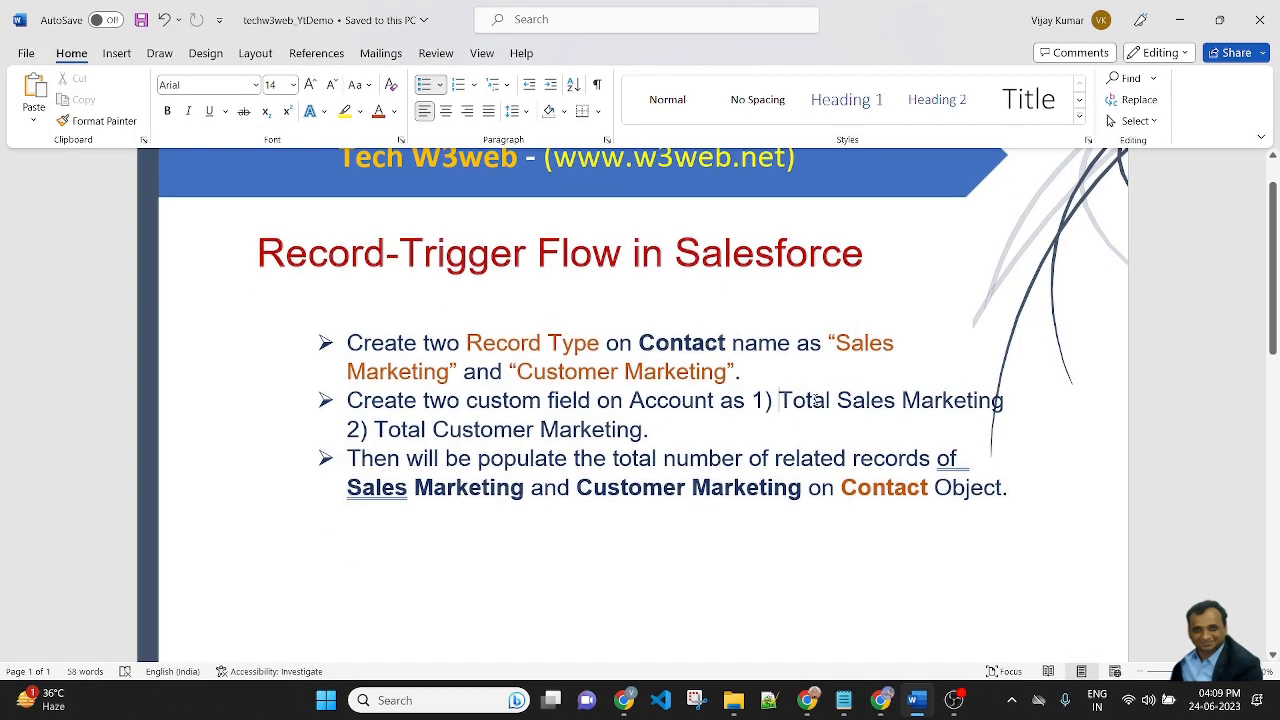
{"action": "left_click_drag", "start_coordinate": [815, 400], "coordinate": [1004, 402]}
{"action": "key", "text": "ctrl+c"}
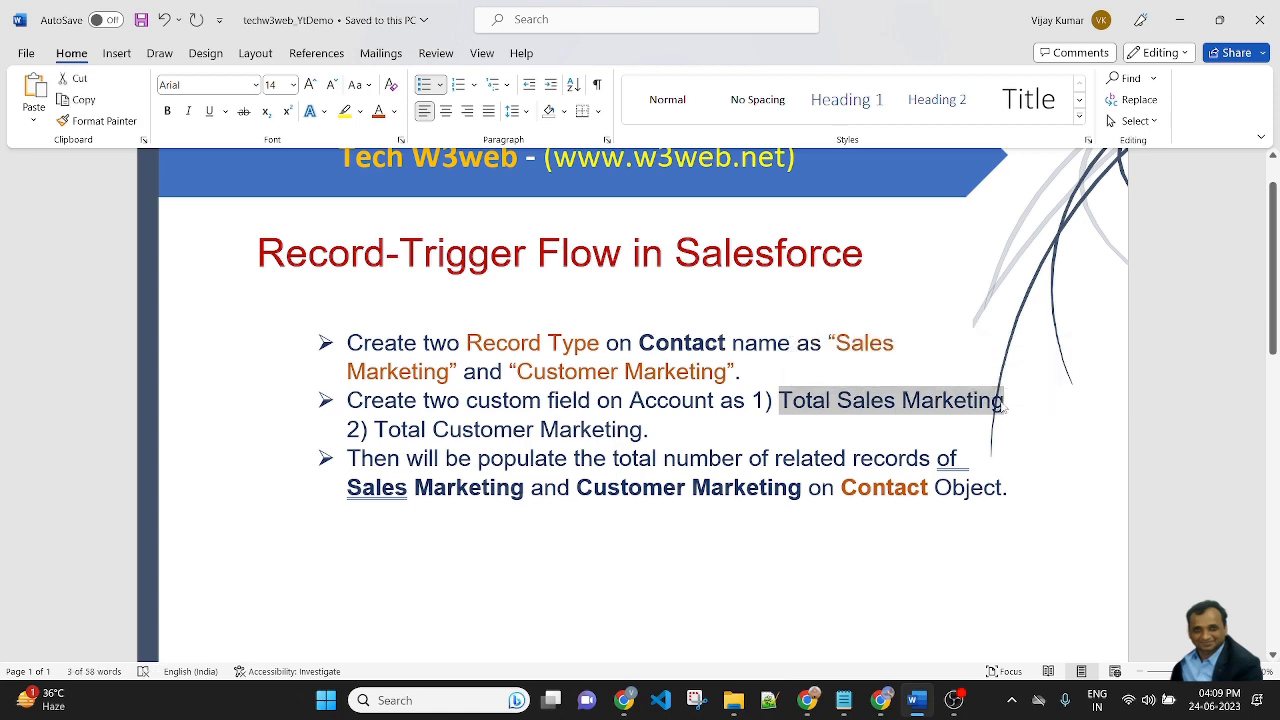
{"action": "key", "text": "alt+Tab"}
{"action": "key", "text": "ctrl+v"}
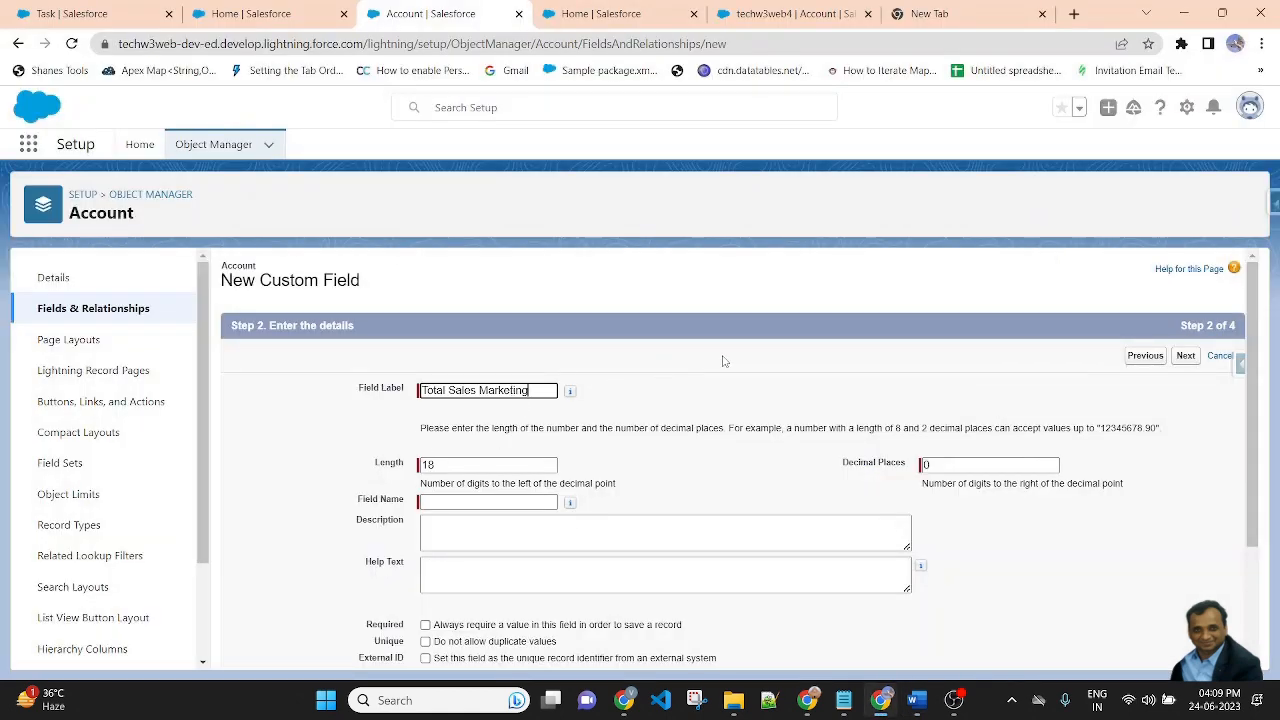
{"action": "left_click", "coordinate": [731, 352]}
{"action": "scroll", "coordinate": [736, 352], "scroll_direction": "down", "scroll_amount": 2}
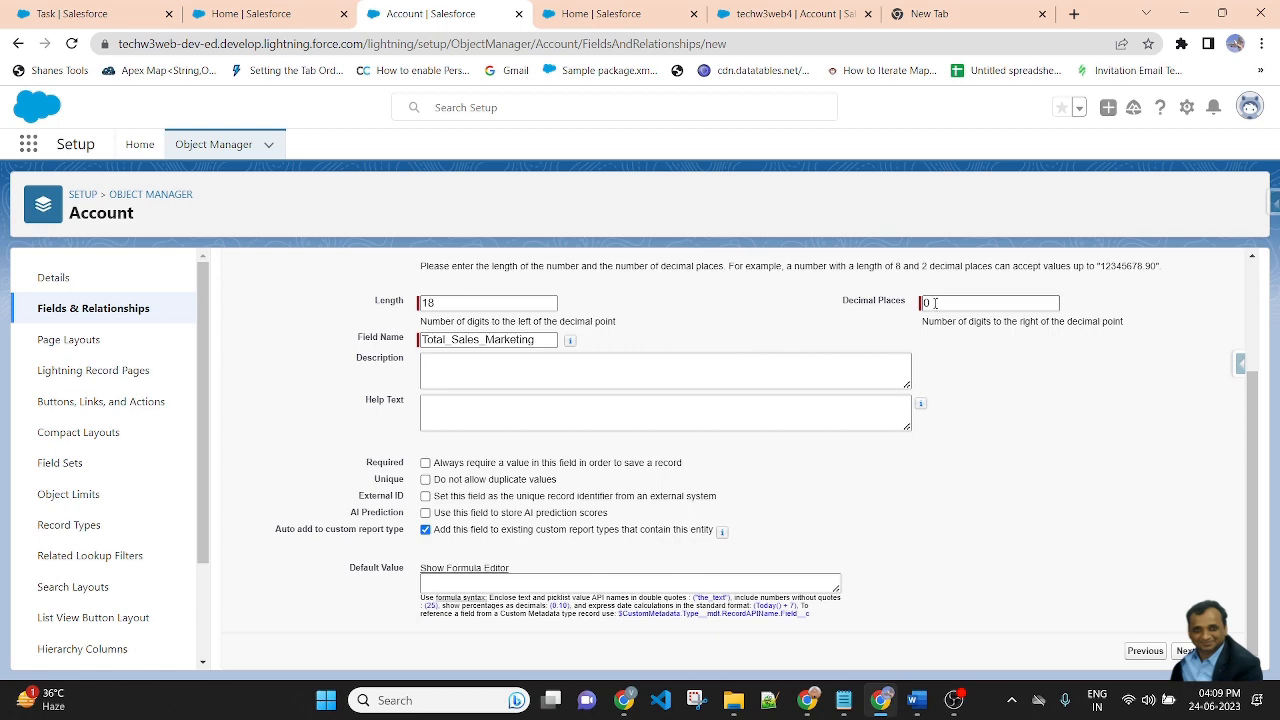
{"action": "double_click", "coordinate": [926, 303]}
{"action": "type", "text": "2"}
{"action": "left_click", "coordinate": [992, 403]}
{"action": "scroll", "coordinate": [972, 427], "scroll_direction": "up", "scroll_amount": 2}
{"action": "left_click_drag", "start_coordinate": [948, 466], "coordinate": [846, 463]}
{"action": "type", "text": "0"}
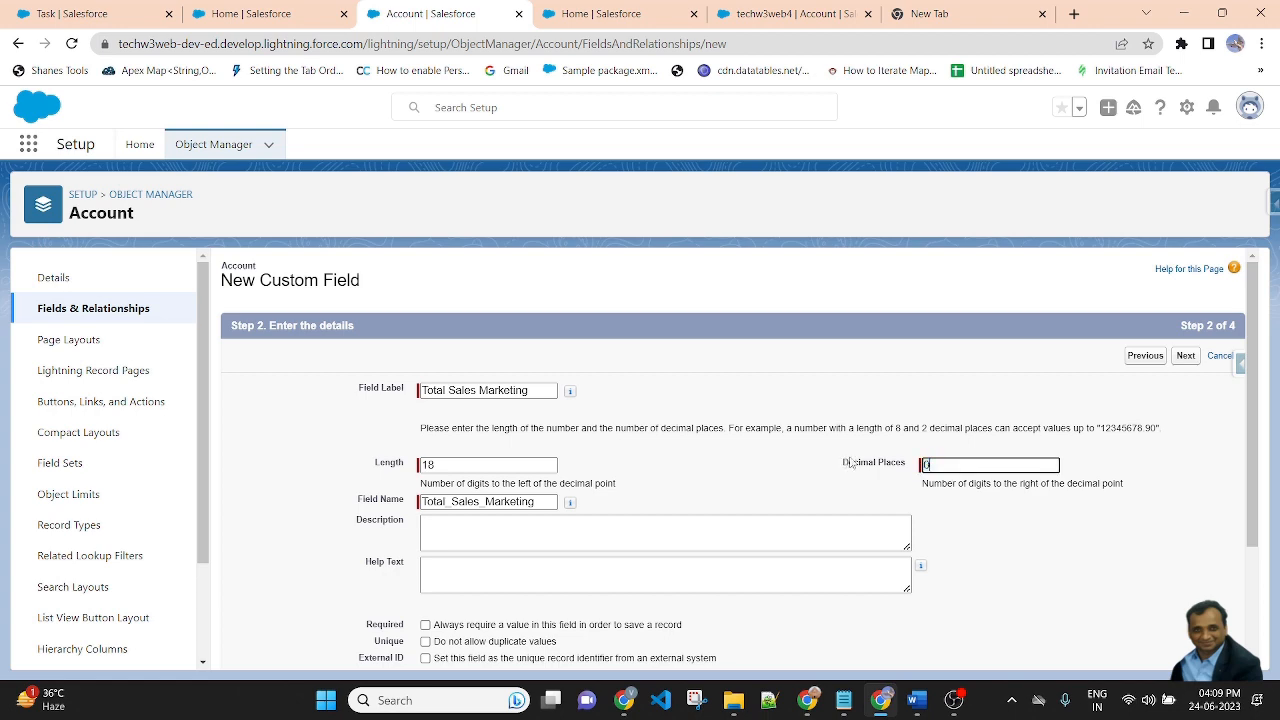
{"action": "left_click", "coordinate": [760, 468]}
Step: Make the Total Sales Marketing field visible to all profiles, keep all page layouts, and save it with the option to create another
{"action": "scroll", "coordinate": [690, 469], "scroll_direction": "down", "scroll_amount": 2}
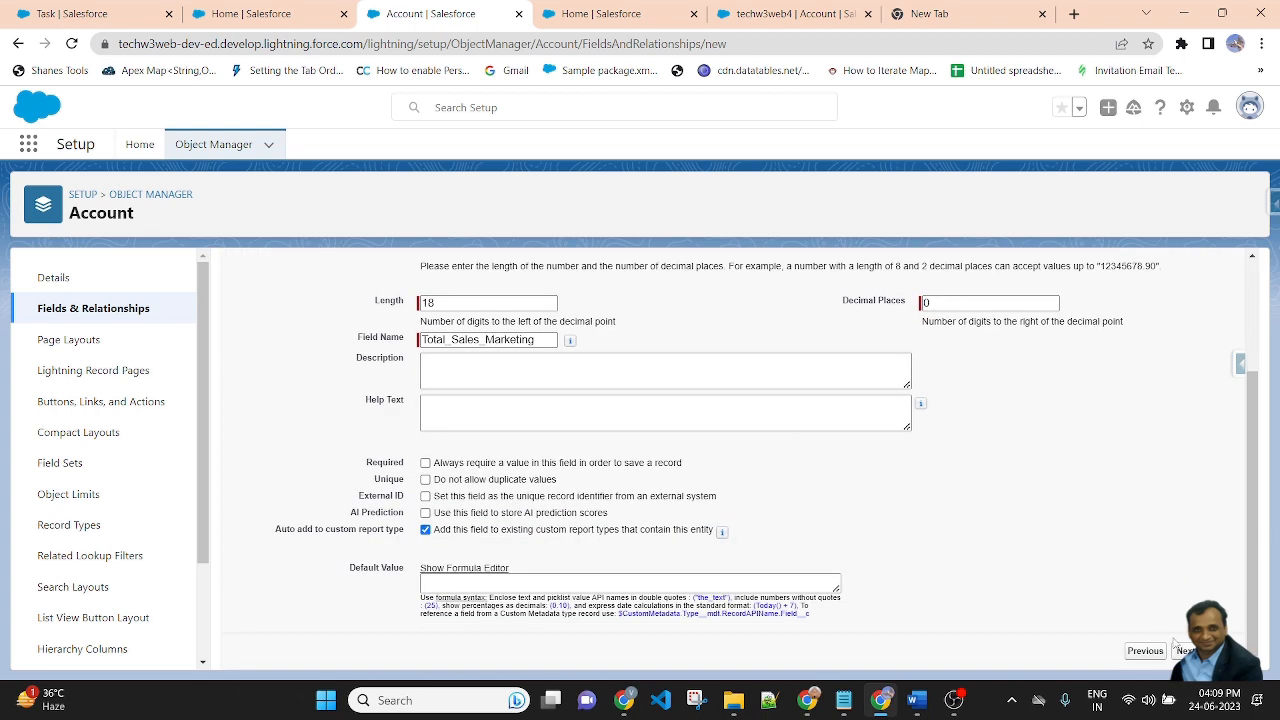
{"action": "left_click", "coordinate": [1183, 651]}
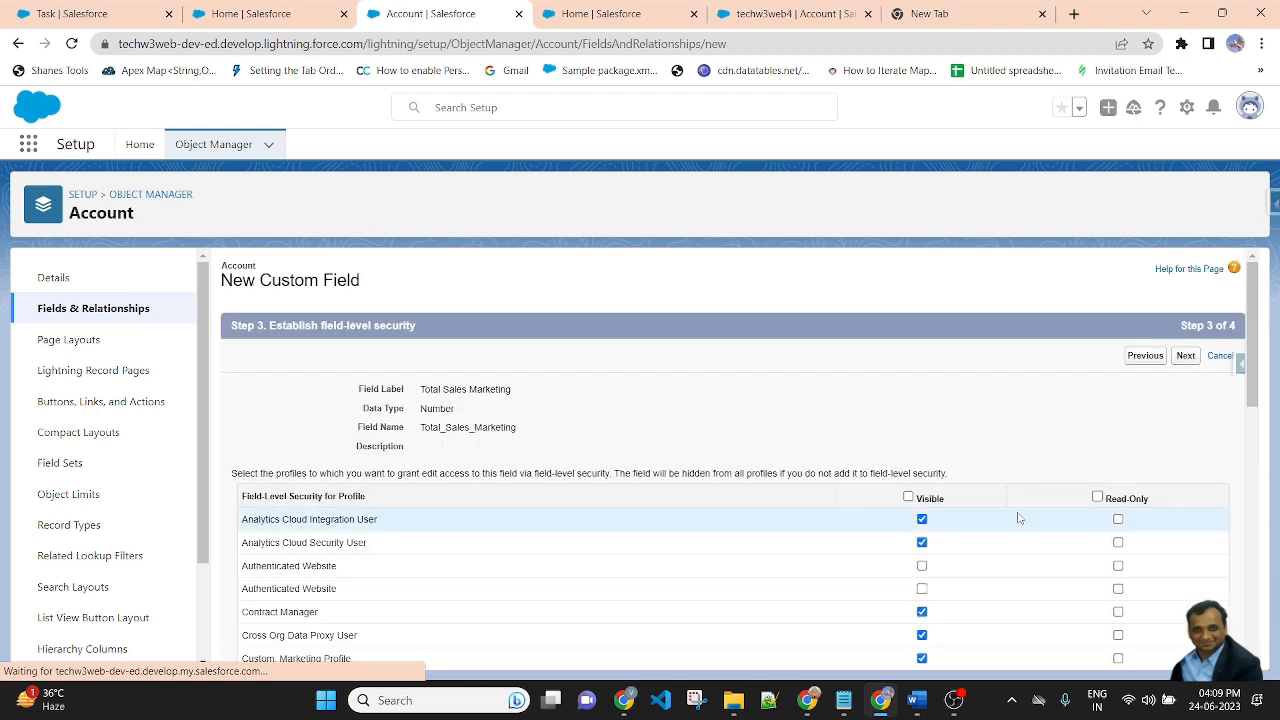
{"action": "left_click", "coordinate": [908, 497]}
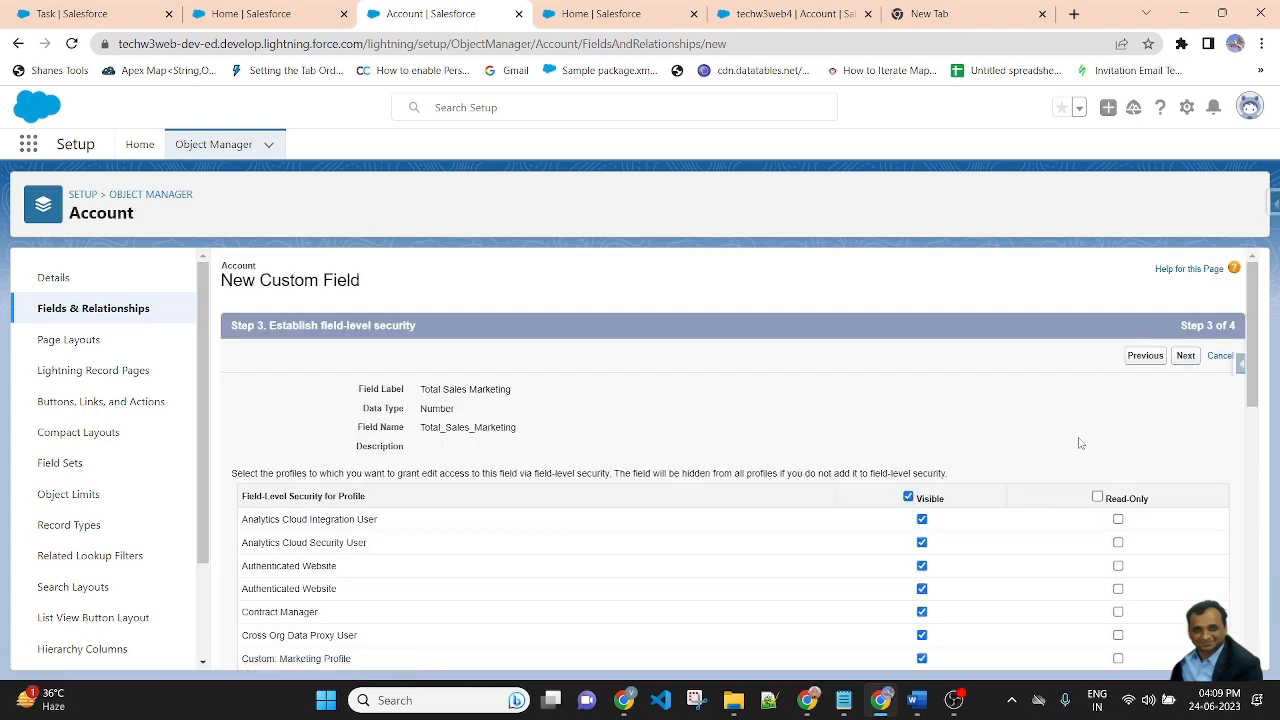
{"action": "scroll", "coordinate": [972, 493], "scroll_direction": "down", "scroll_amount": 1}
{"action": "scroll", "coordinate": [972, 493], "scroll_direction": "up", "scroll_amount": 1}
{"action": "left_click", "coordinate": [1184, 357]}
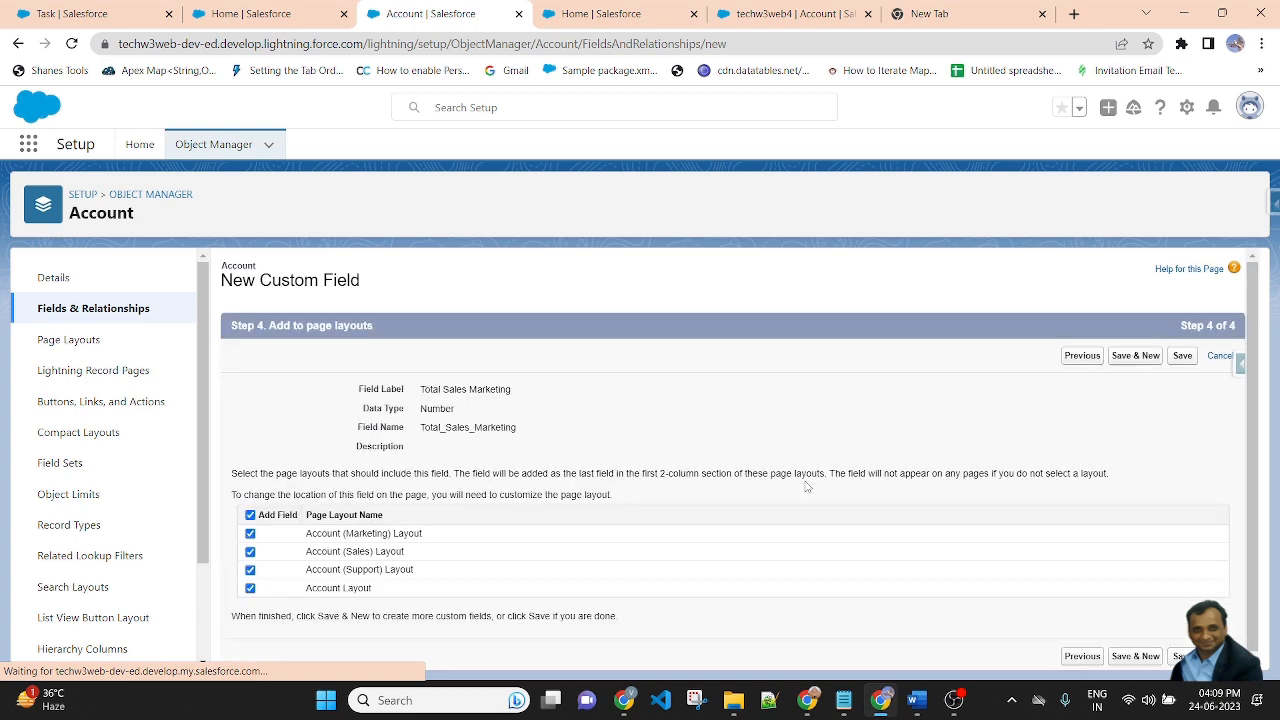
{"action": "left_click", "coordinate": [1140, 656]}
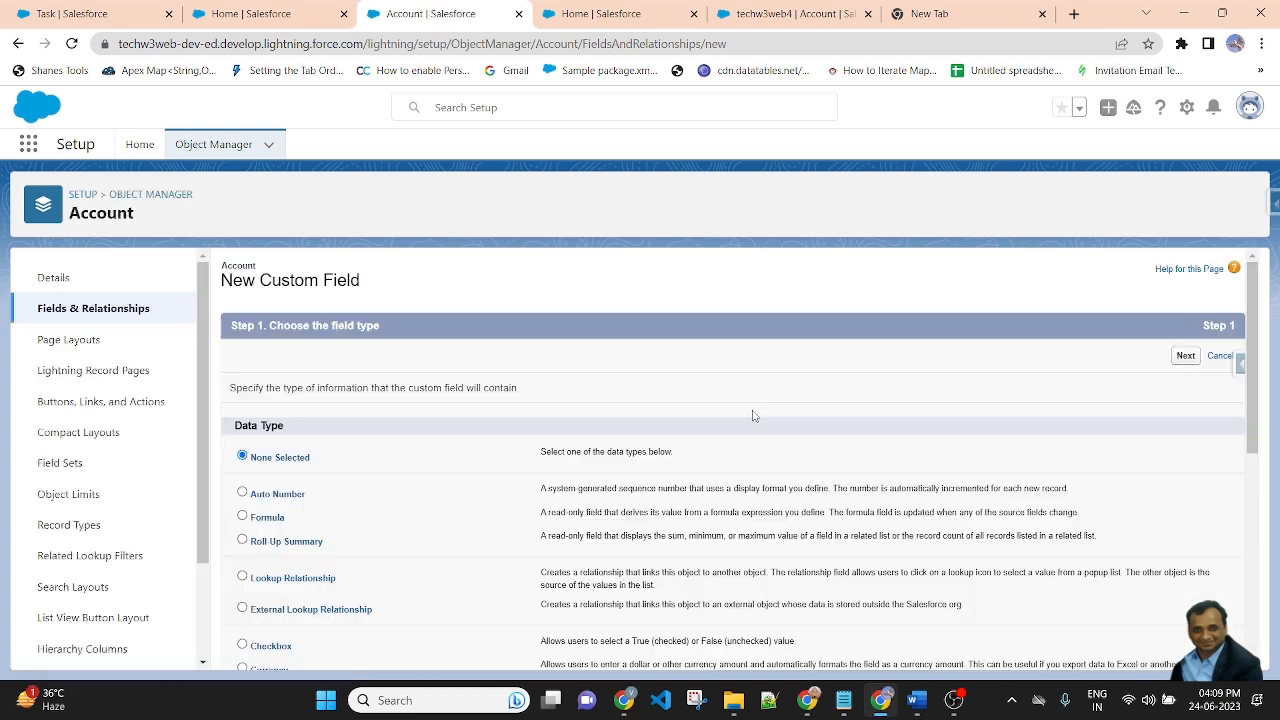
Step: Copy the name "Total Customer Marketing" from the Word requirements and return to the new custom field form in Salesforce
{"action": "left_click", "coordinate": [916, 700]}
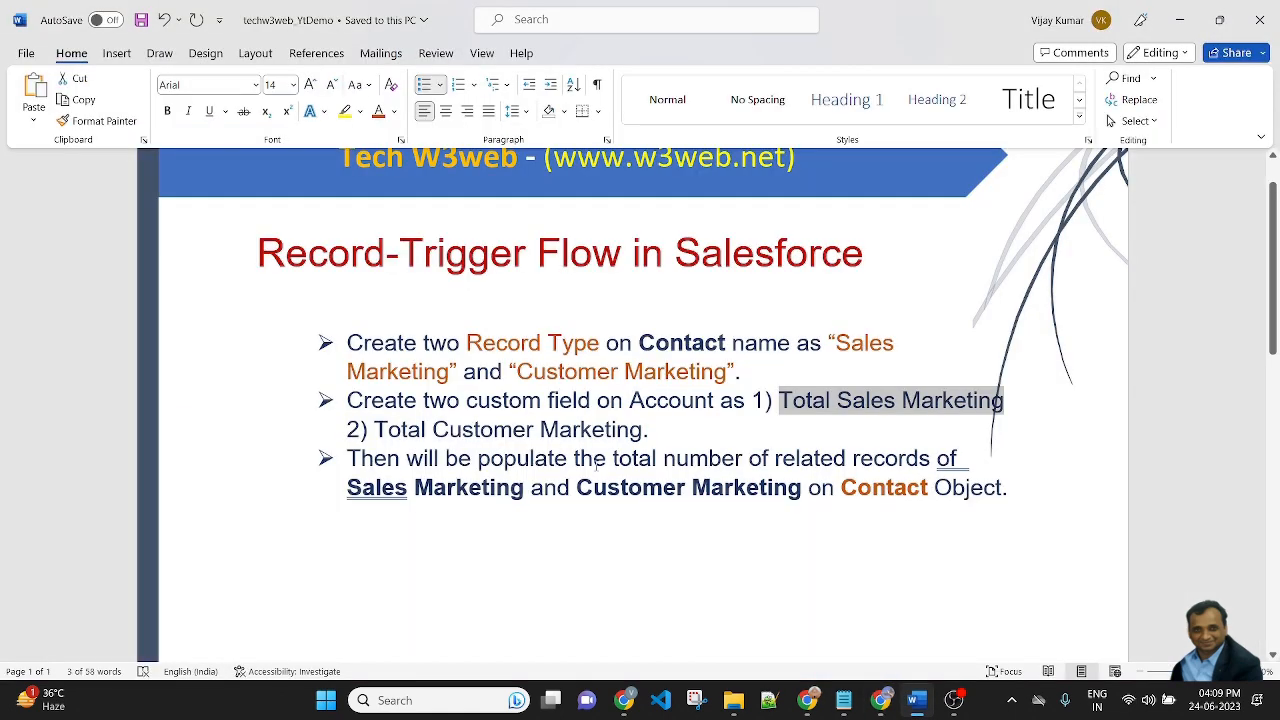
{"action": "left_click_drag", "start_coordinate": [376, 428], "coordinate": [642, 429]}
{"action": "key", "text": "ctrl+c"}
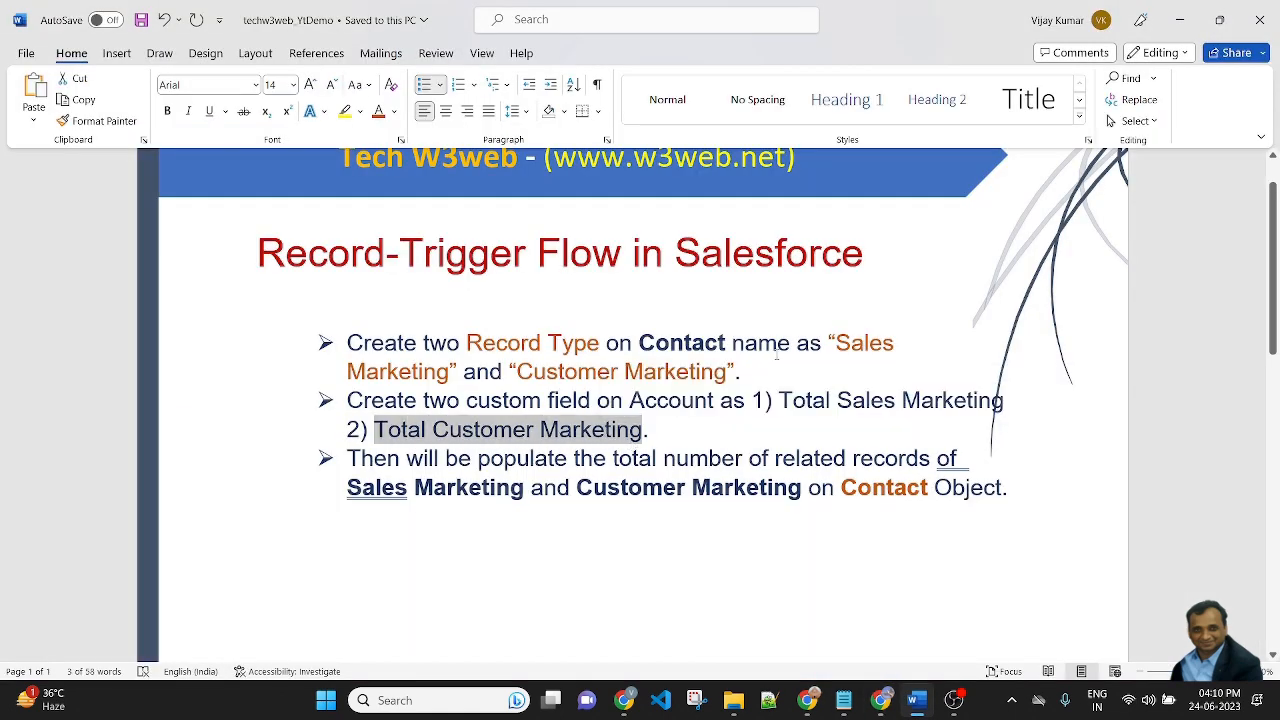
{"action": "key", "text": "alt+Tab"}
Step: Choose the Number data type for the second Account field and label it Total Customer Marketing
{"action": "scroll", "coordinate": [672, 322], "scroll_direction": "down", "scroll_amount": 3}
{"action": "left_click", "coordinate": [272, 464]}
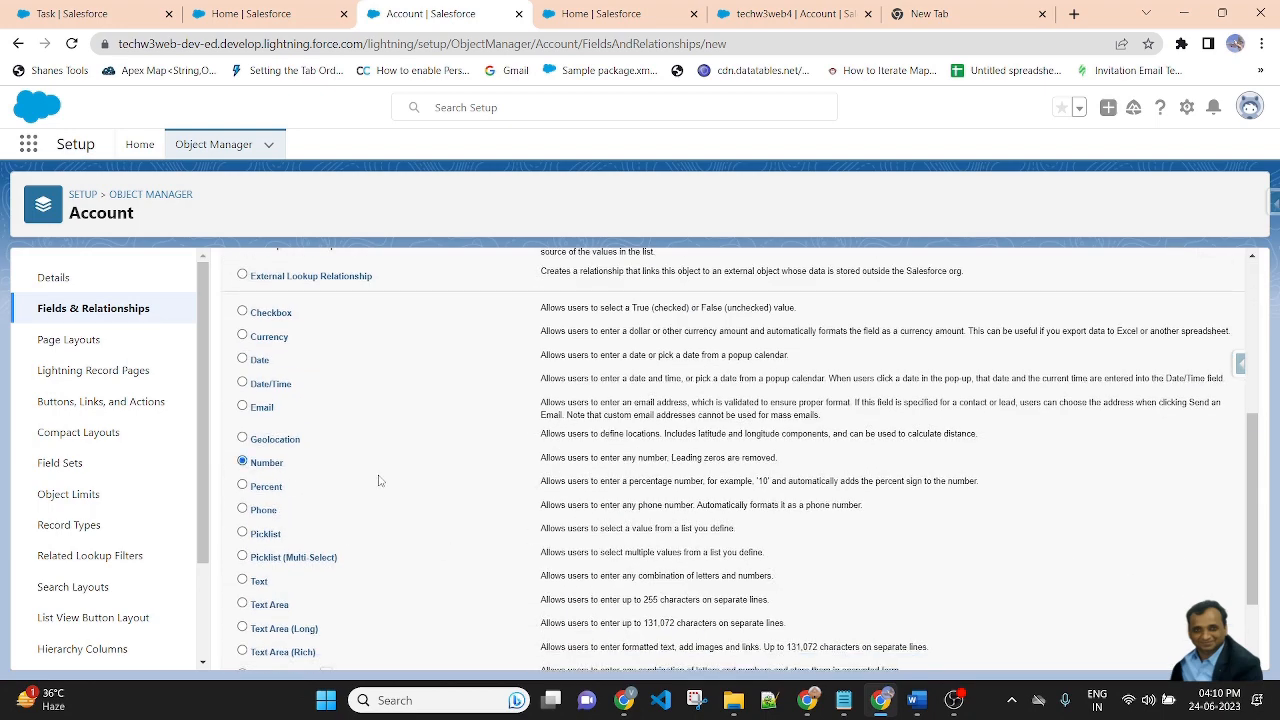
{"action": "scroll", "coordinate": [1040, 462], "scroll_direction": "down", "scroll_amount": 2}
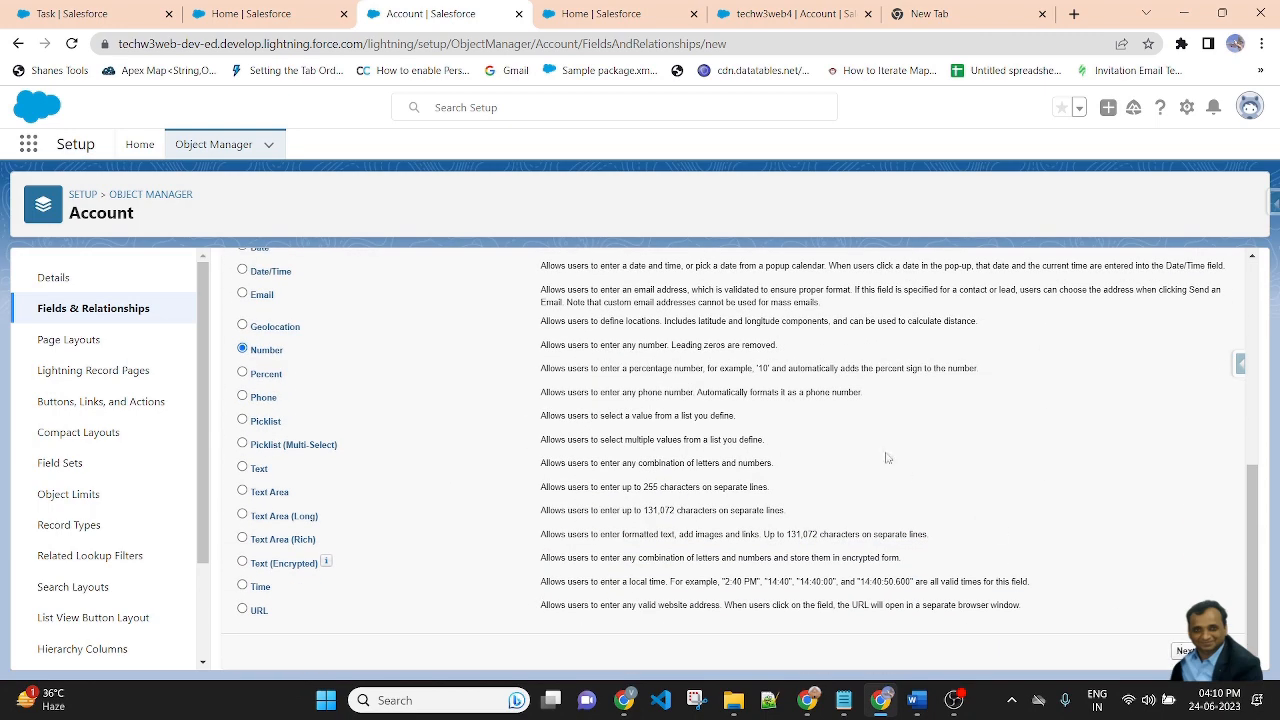
{"action": "left_click", "coordinate": [1184, 650]}
{"action": "key", "text": "ctrl+v"}
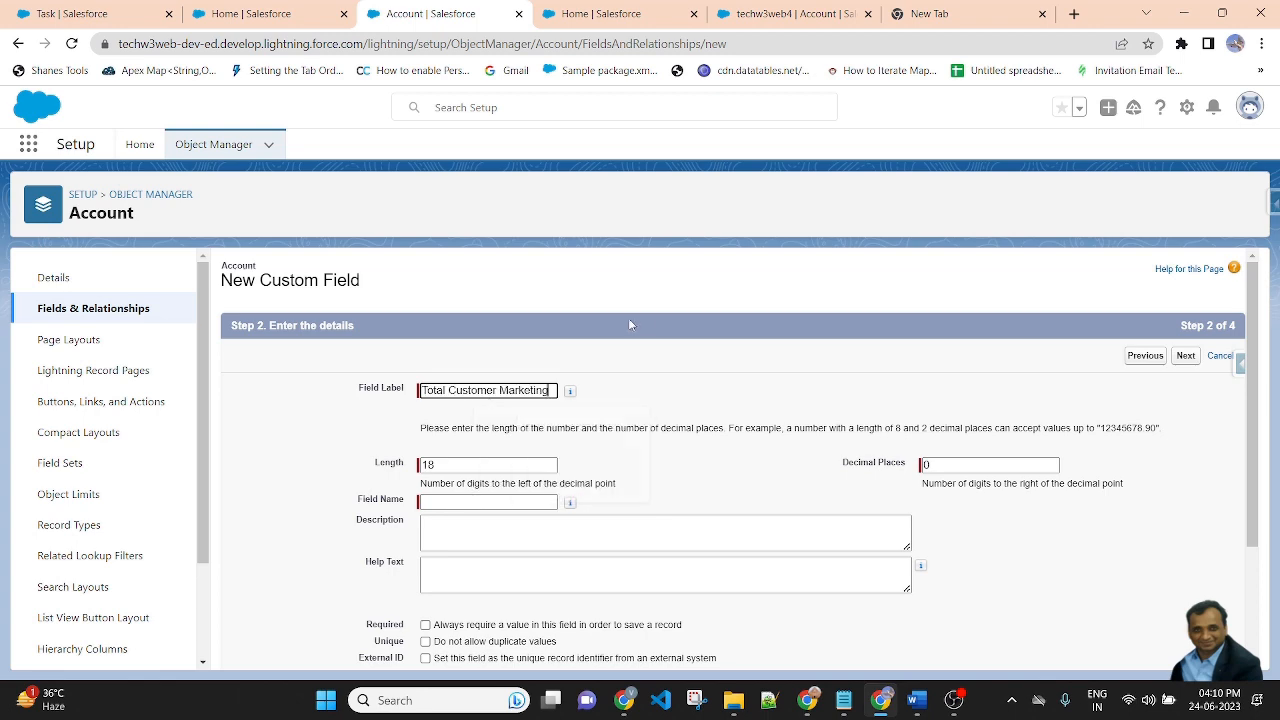
{"action": "left_click", "coordinate": [630, 318]}
Step: Accept the default details, field-level security and page layouts for Total Customer Marketing and save the field
{"action": "scroll", "coordinate": [981, 650], "scroll_direction": "down", "scroll_amount": 3}
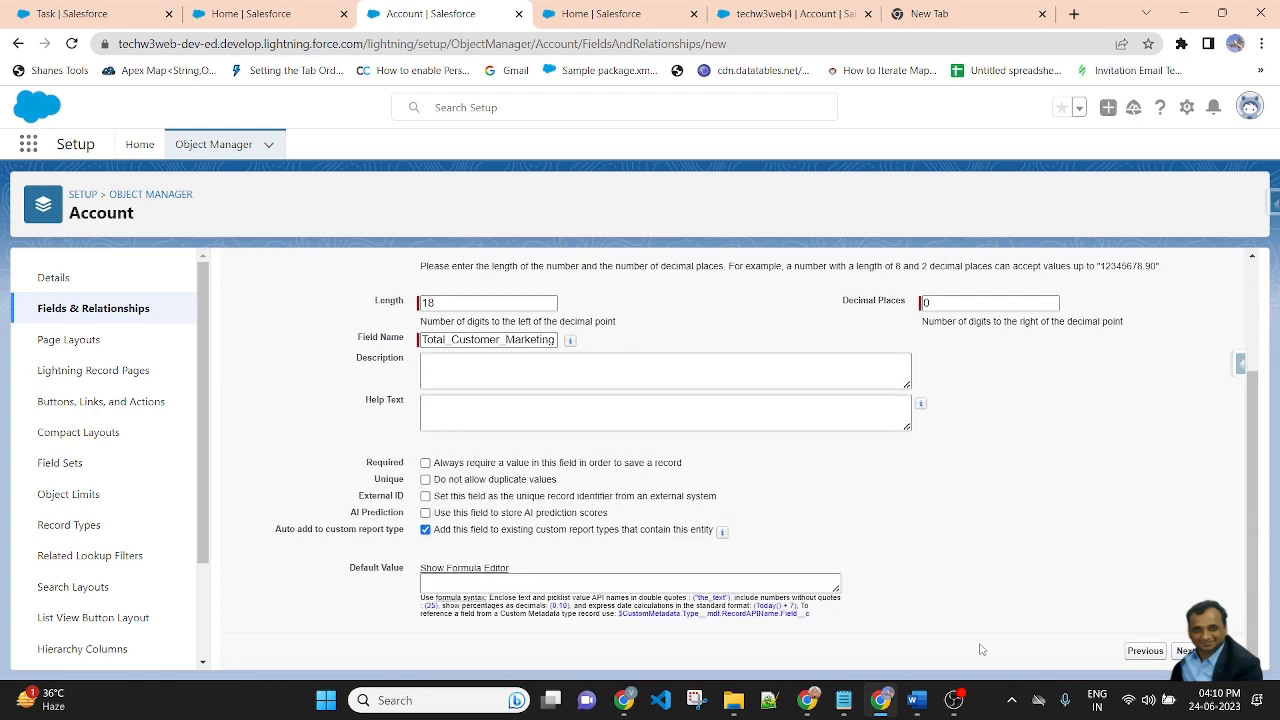
{"action": "left_click", "coordinate": [1183, 651]}
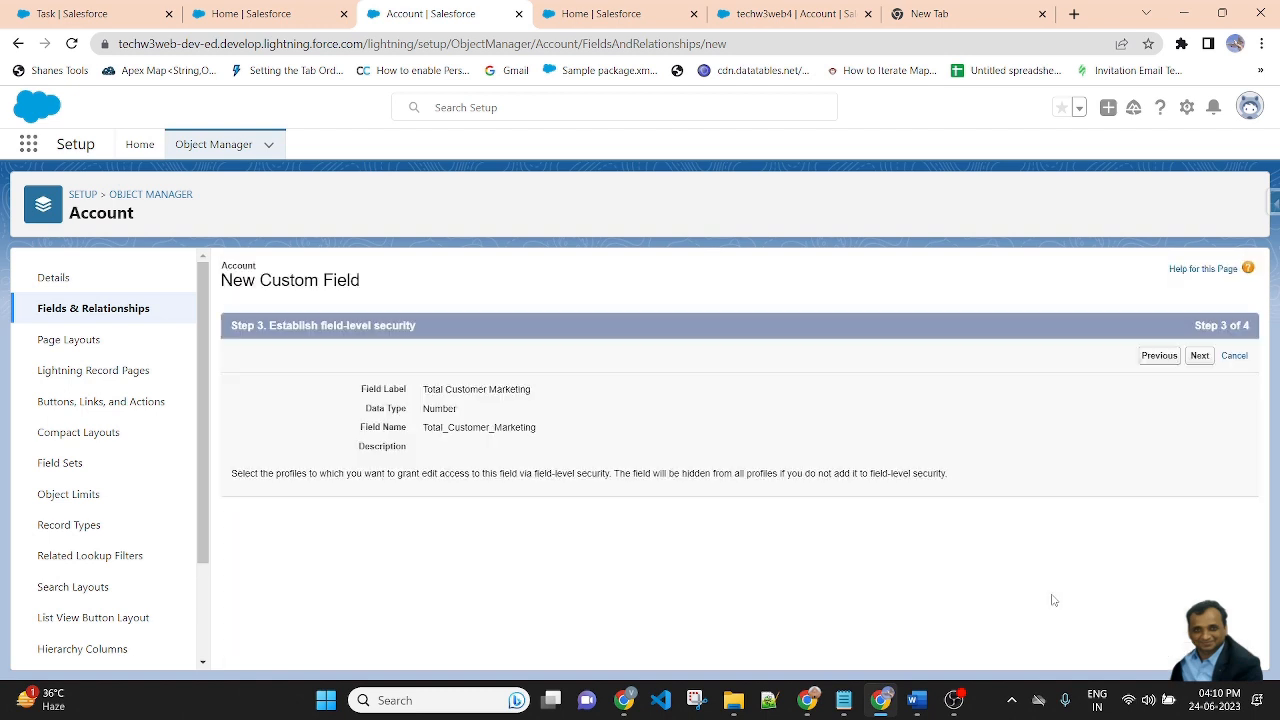
{"action": "left_click", "coordinate": [1187, 356]}
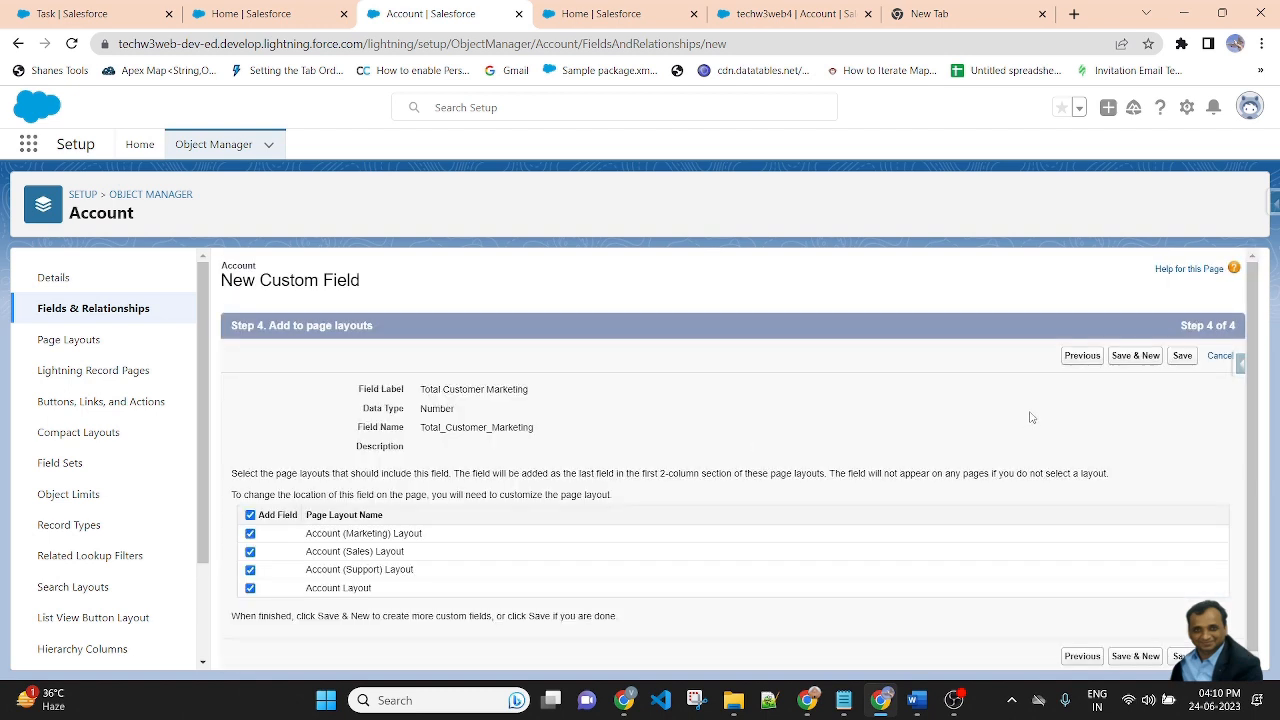
{"action": "left_click", "coordinate": [1181, 355]}
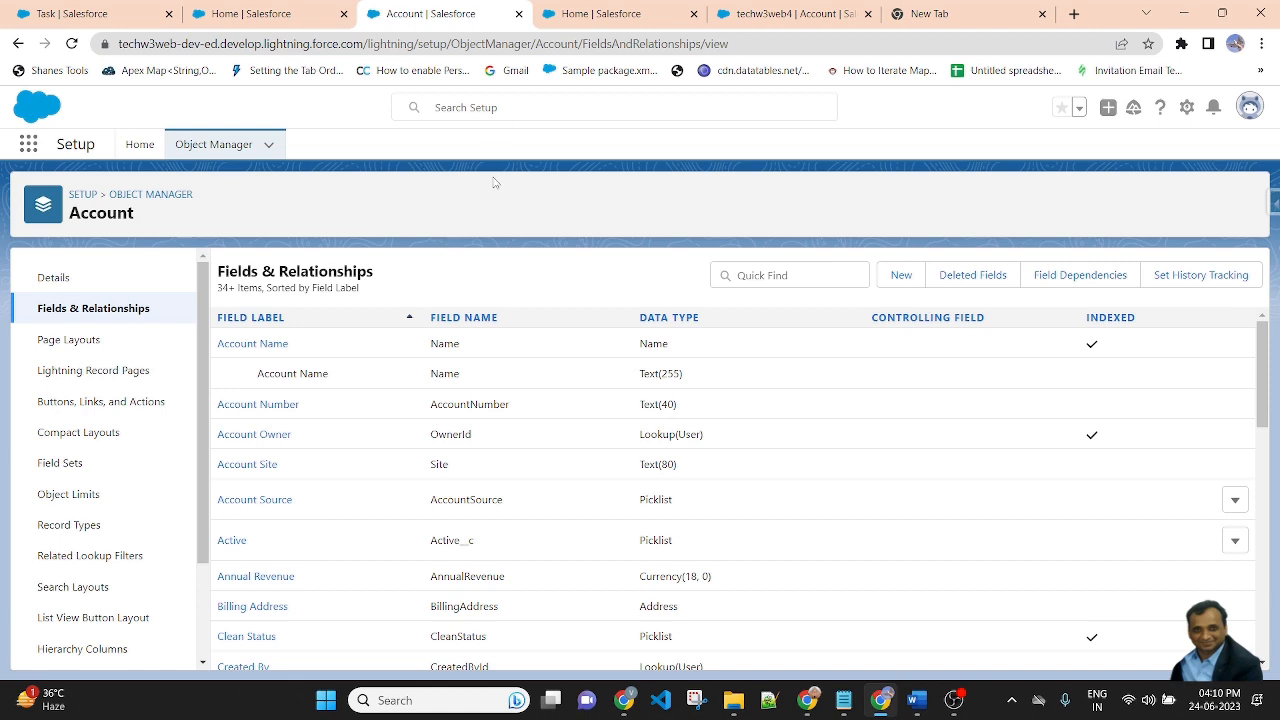
{"action": "left_click", "coordinate": [914, 712]}
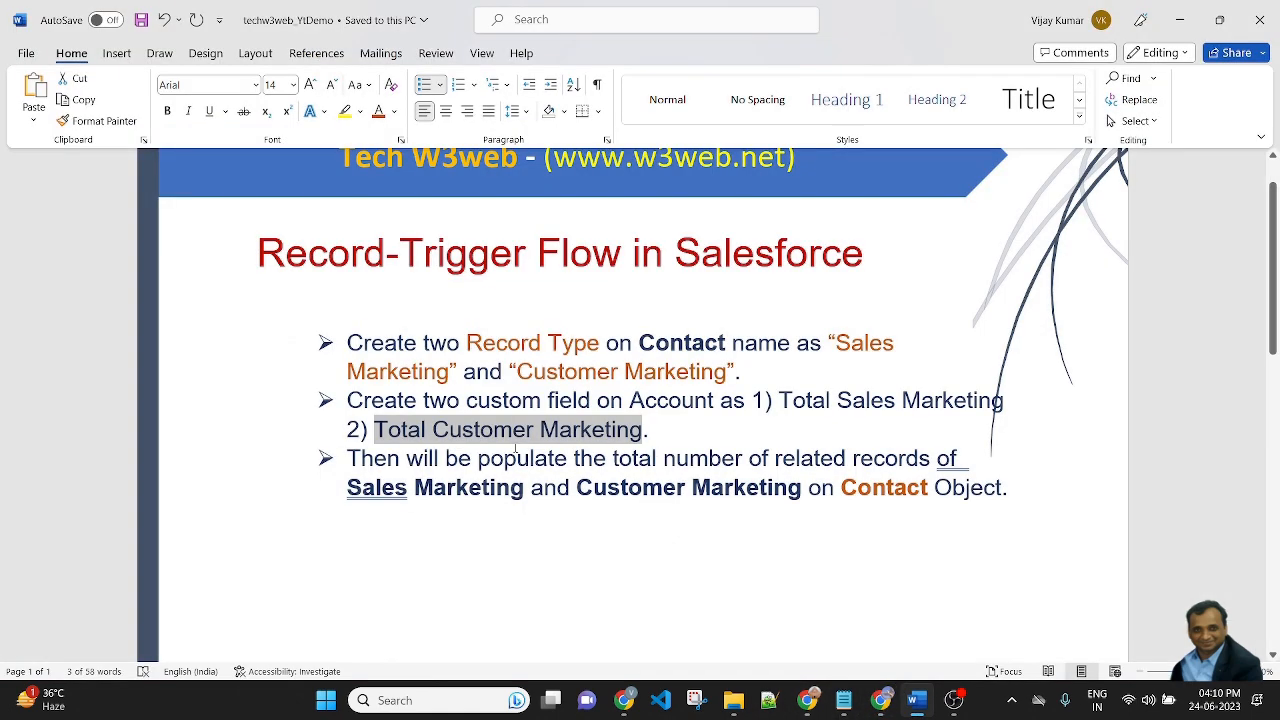
{"action": "left_click", "coordinate": [688, 440]}
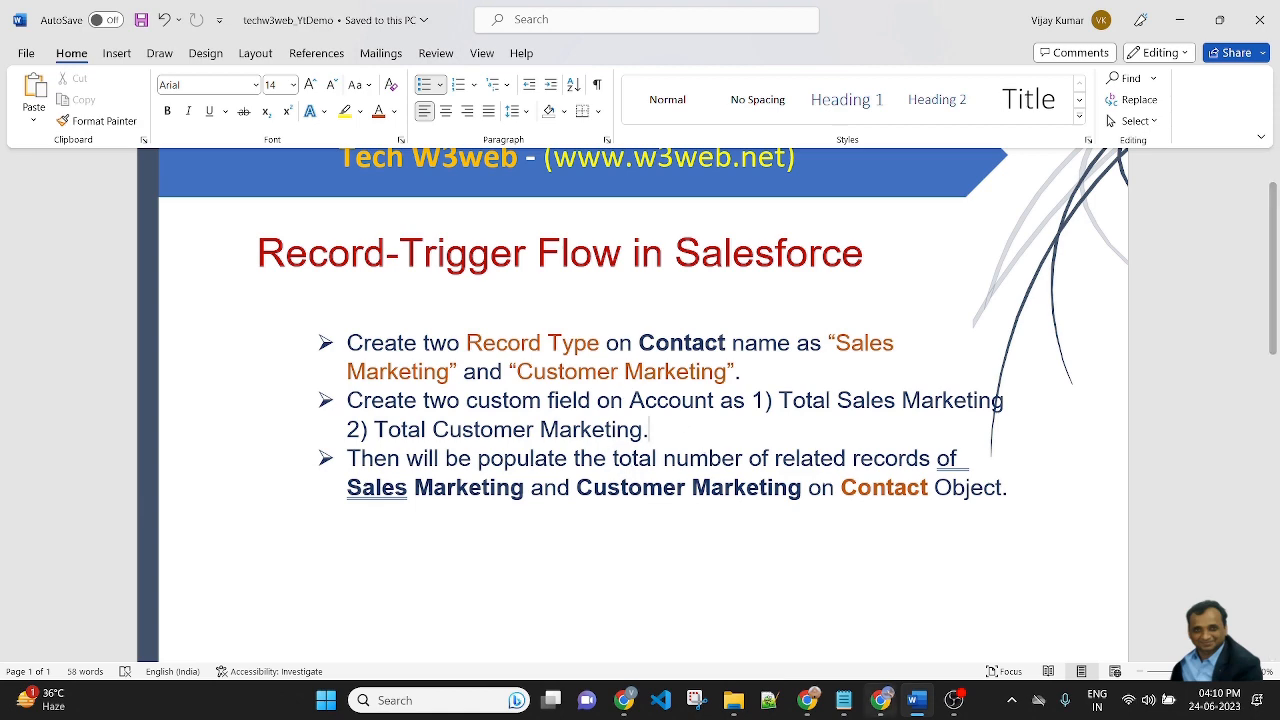
{"action": "left_click", "coordinate": [878, 610]}
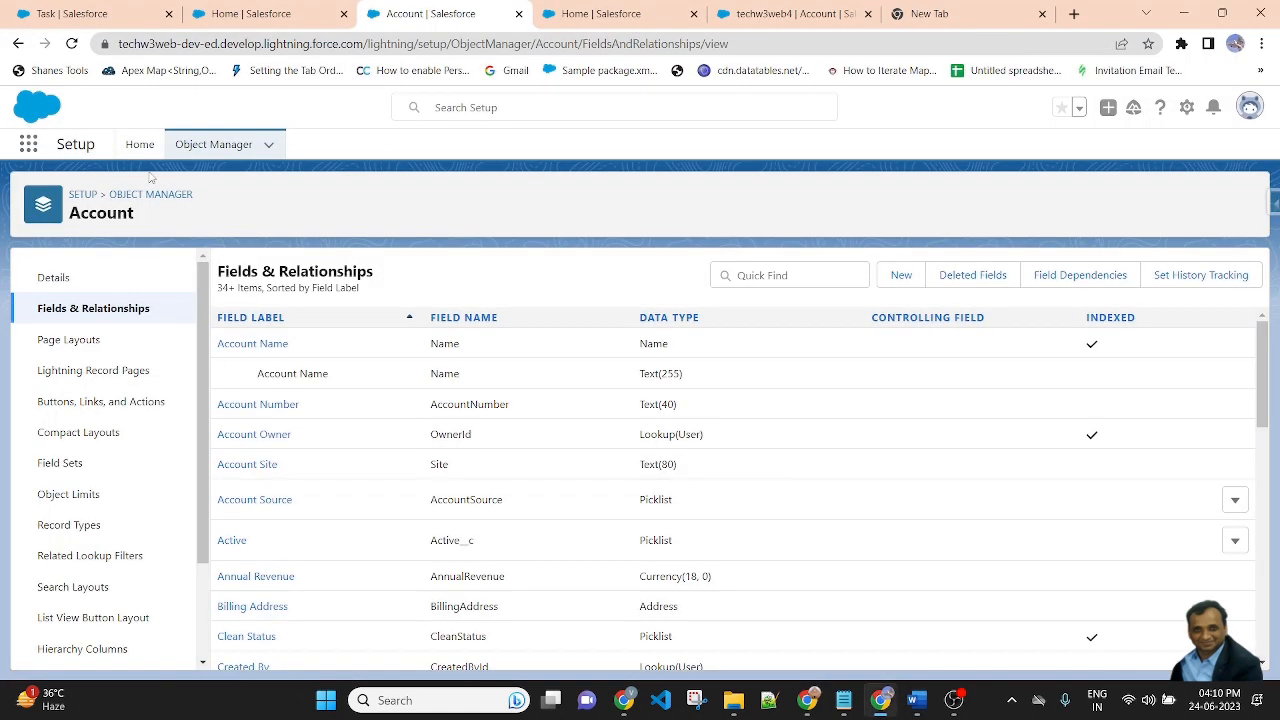
Step: Search Setup for "flow", open the Flows list, and start a new flow
{"action": "left_click", "coordinate": [138, 144]}
{"action": "left_click", "coordinate": [70, 190]}
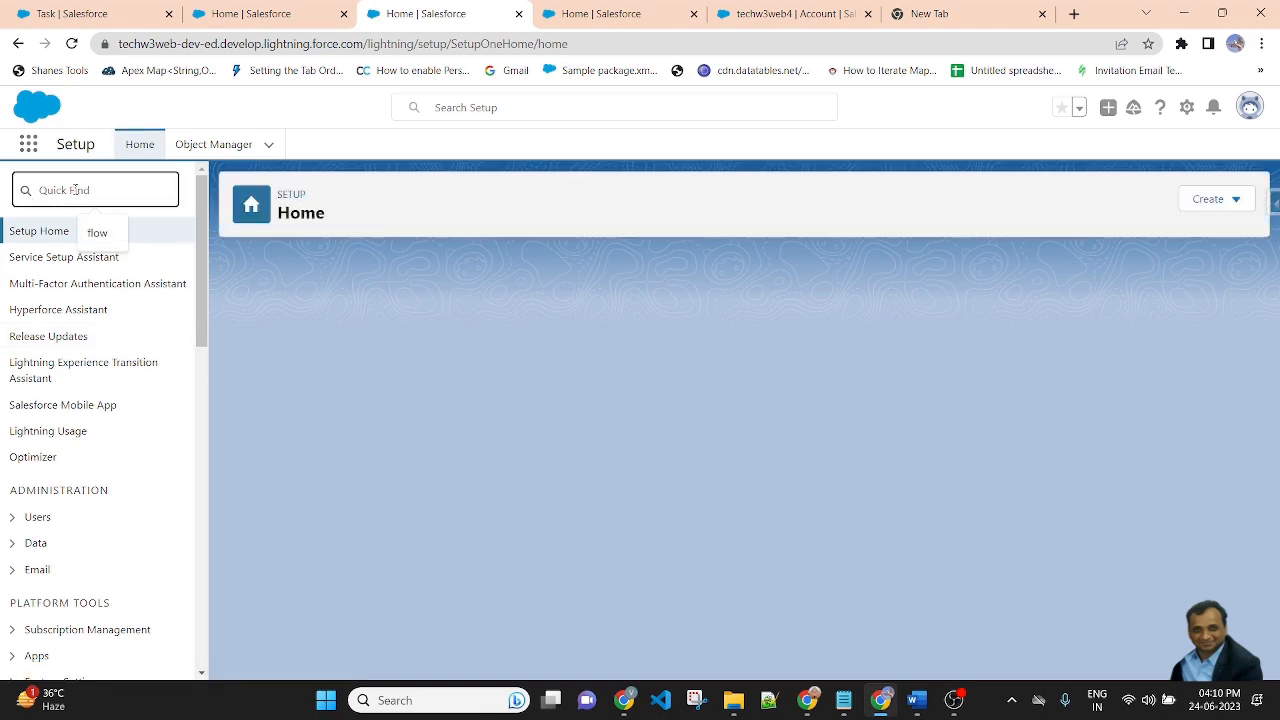
{"action": "type", "text": "flw"}
{"action": "key", "text": "BackSpace"}
{"action": "key", "text": "BackSpace"}
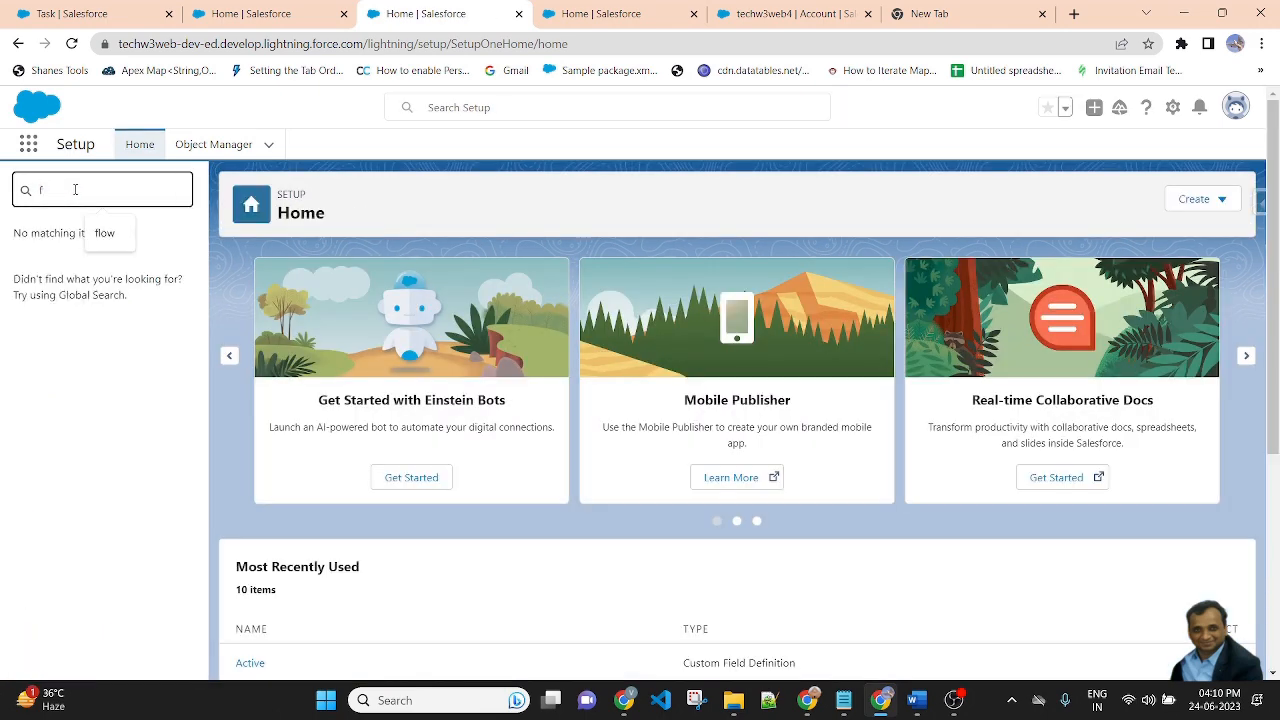
{"action": "type", "text": "low"}
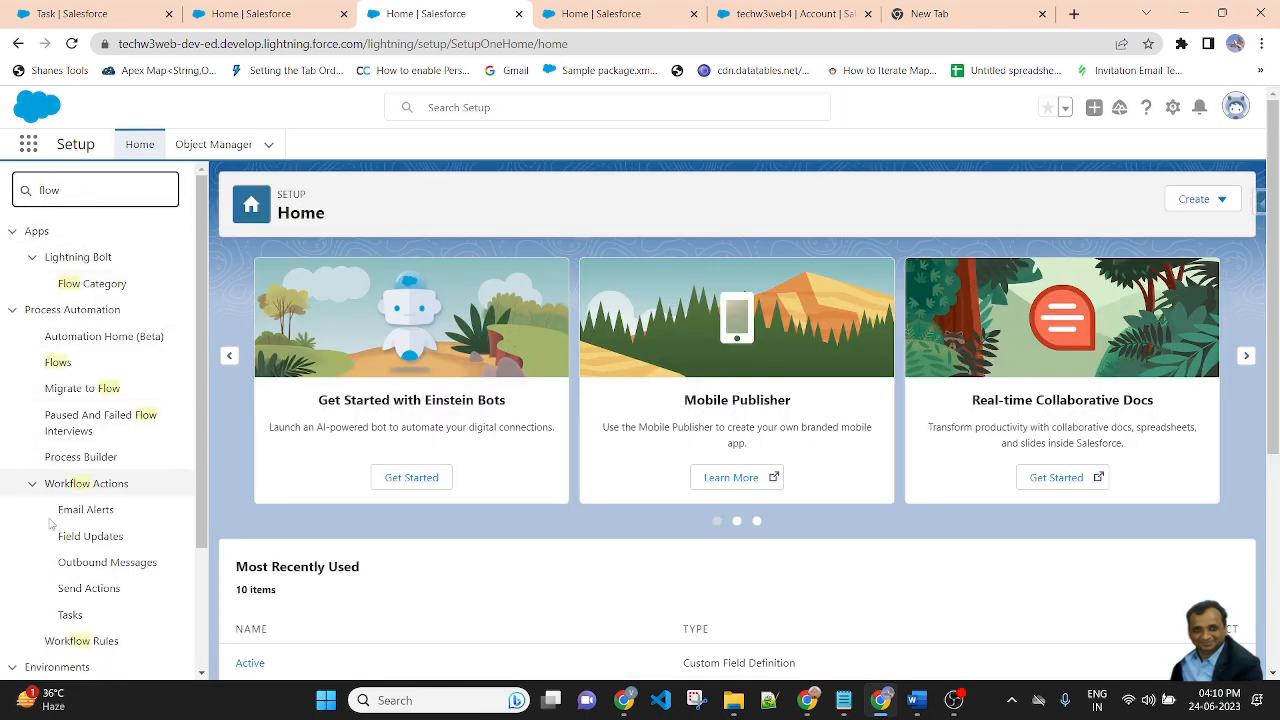
{"action": "left_click", "coordinate": [58, 363]}
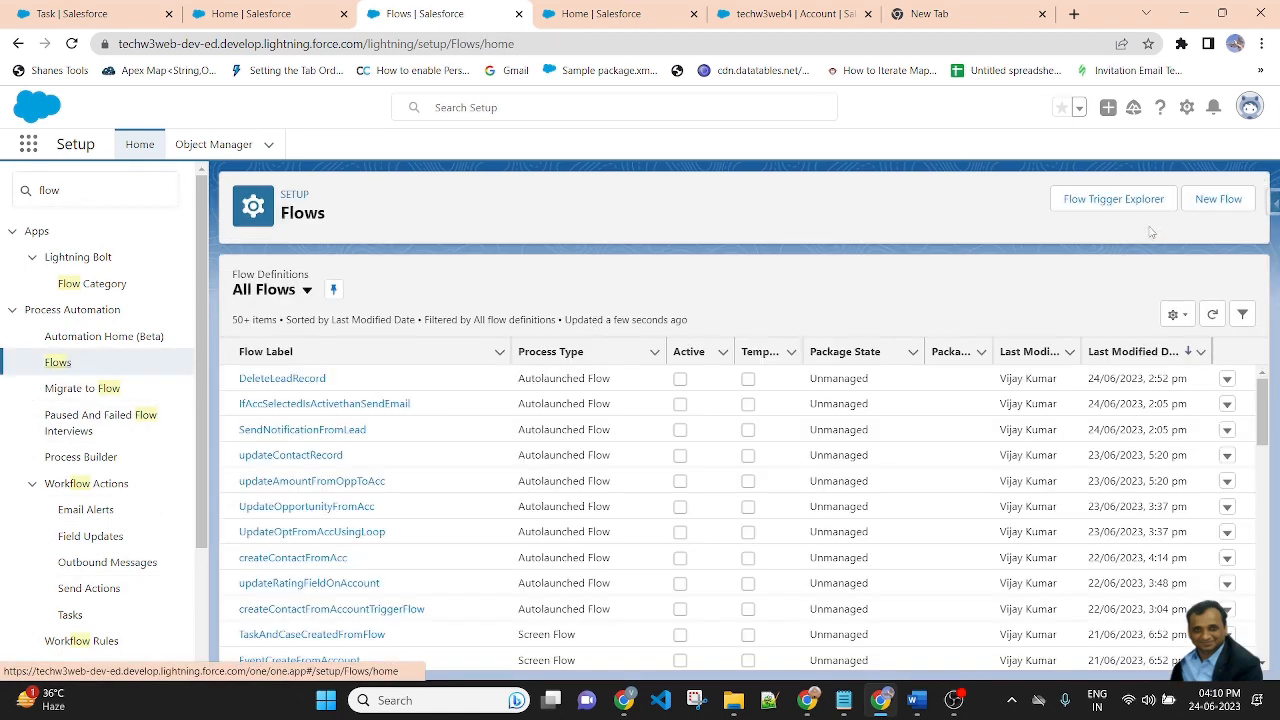
{"action": "left_click", "coordinate": [1220, 199]}
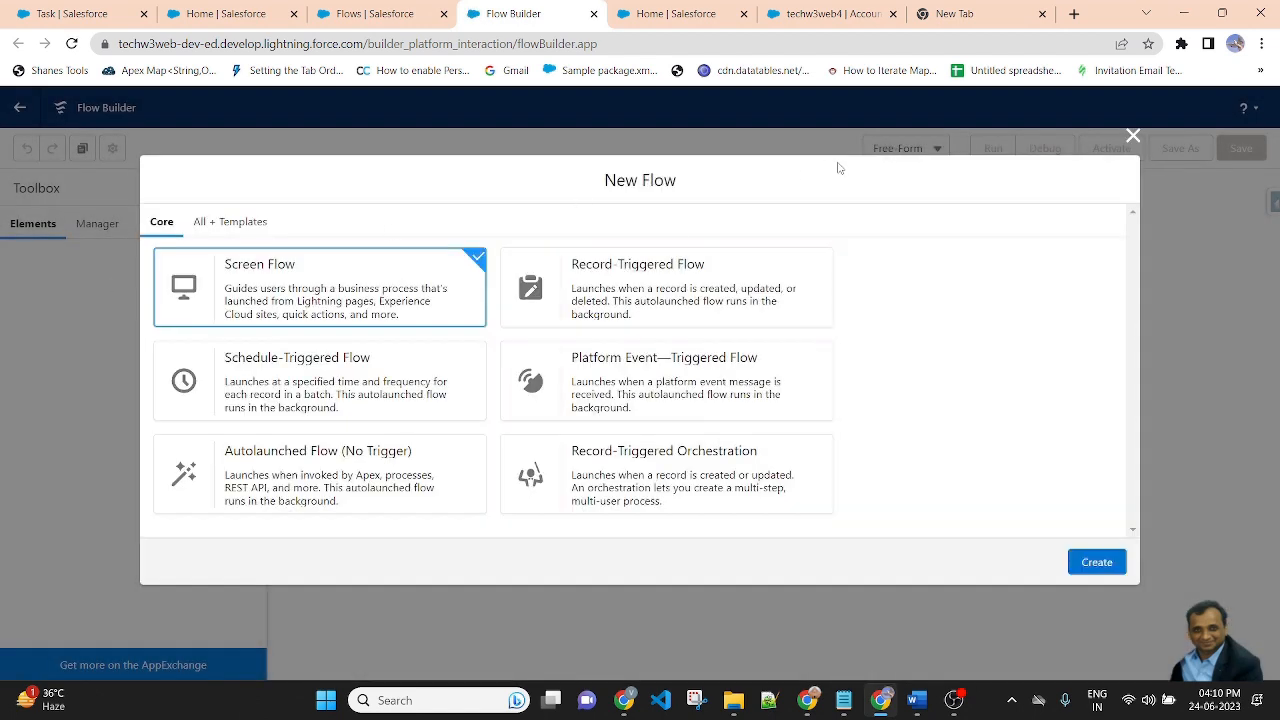
Step: Create a record-triggered flow and set Contact as the object that triggers it
{"action": "left_click", "coordinate": [626, 291]}
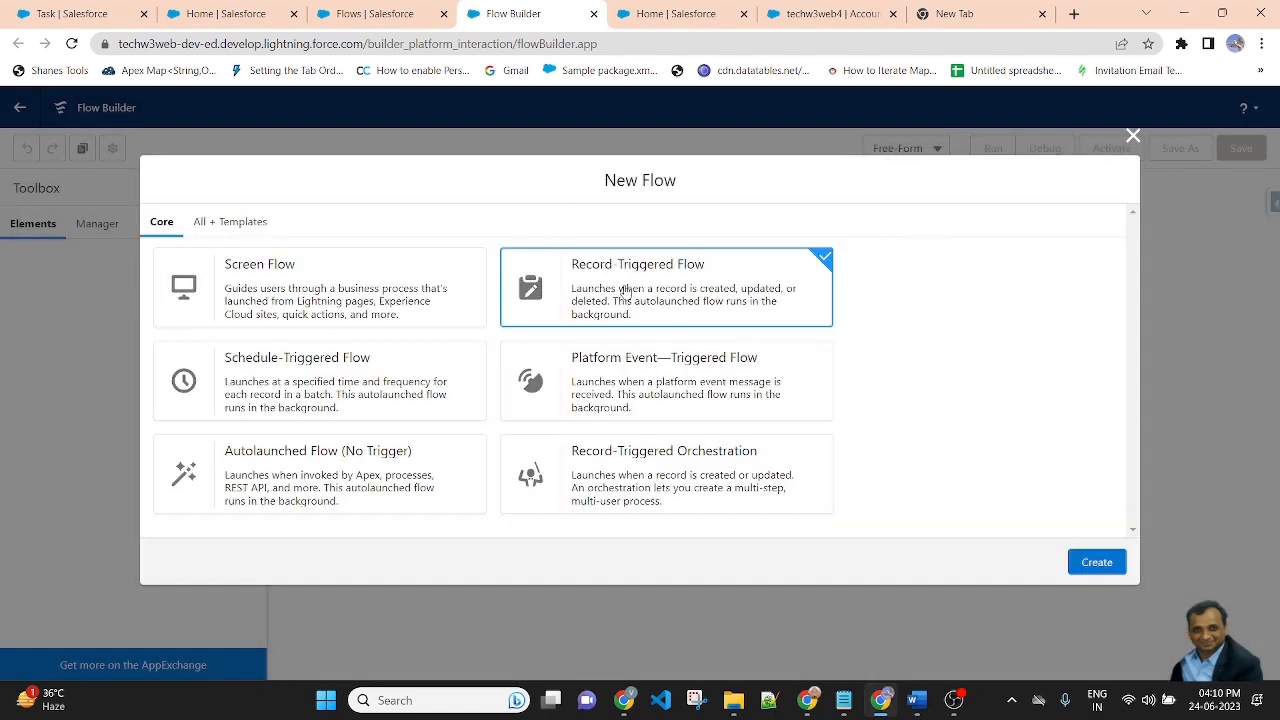
{"action": "left_click", "coordinate": [1095, 560]}
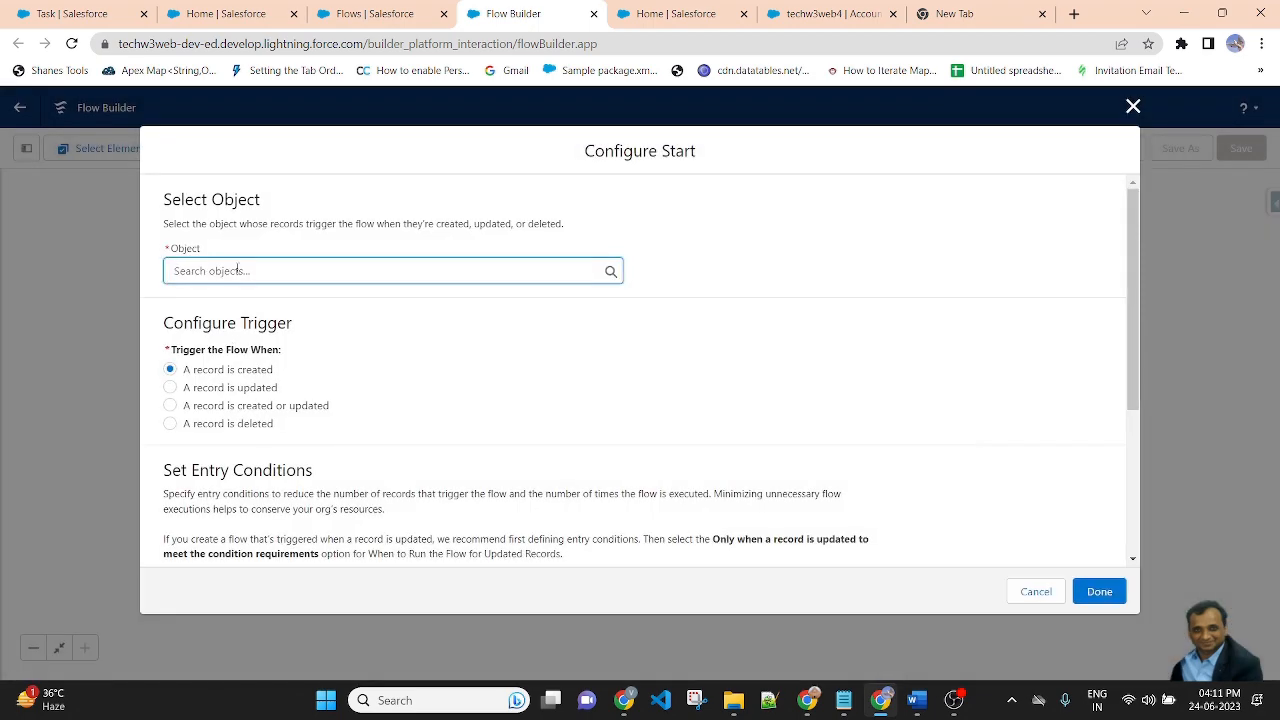
{"action": "left_click", "coordinate": [237, 270]}
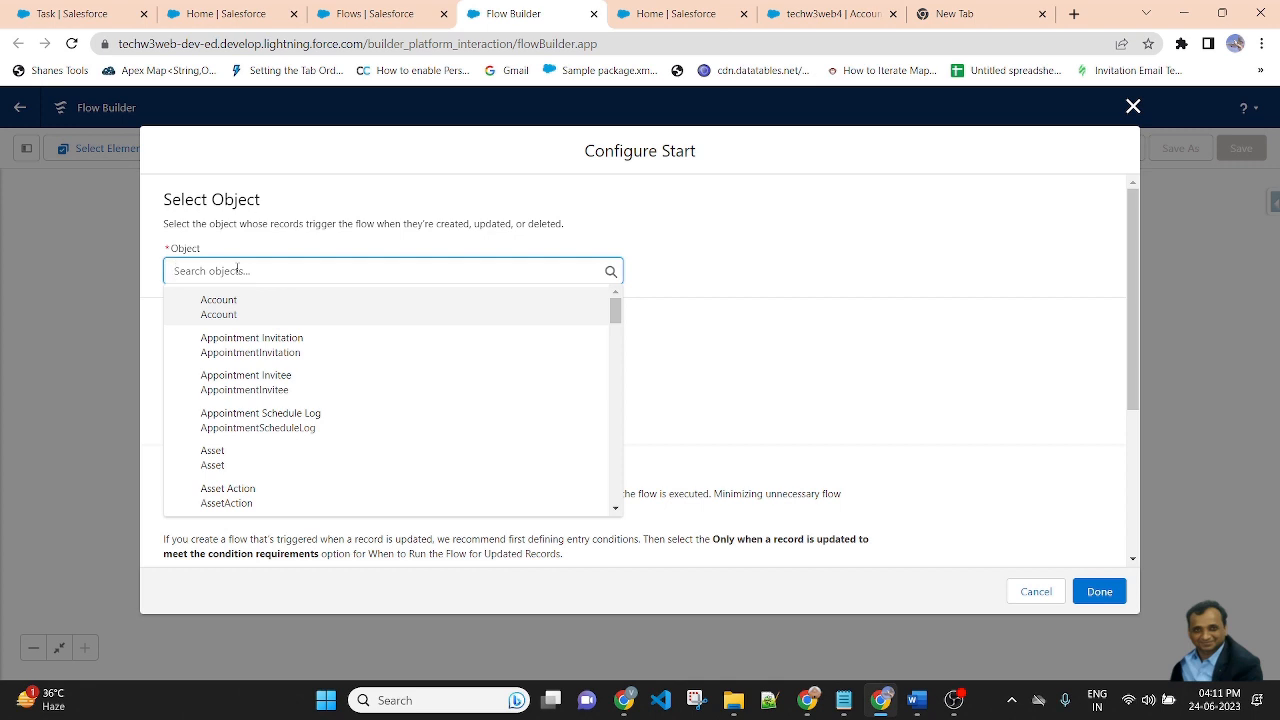
{"action": "type", "text": "cont"}
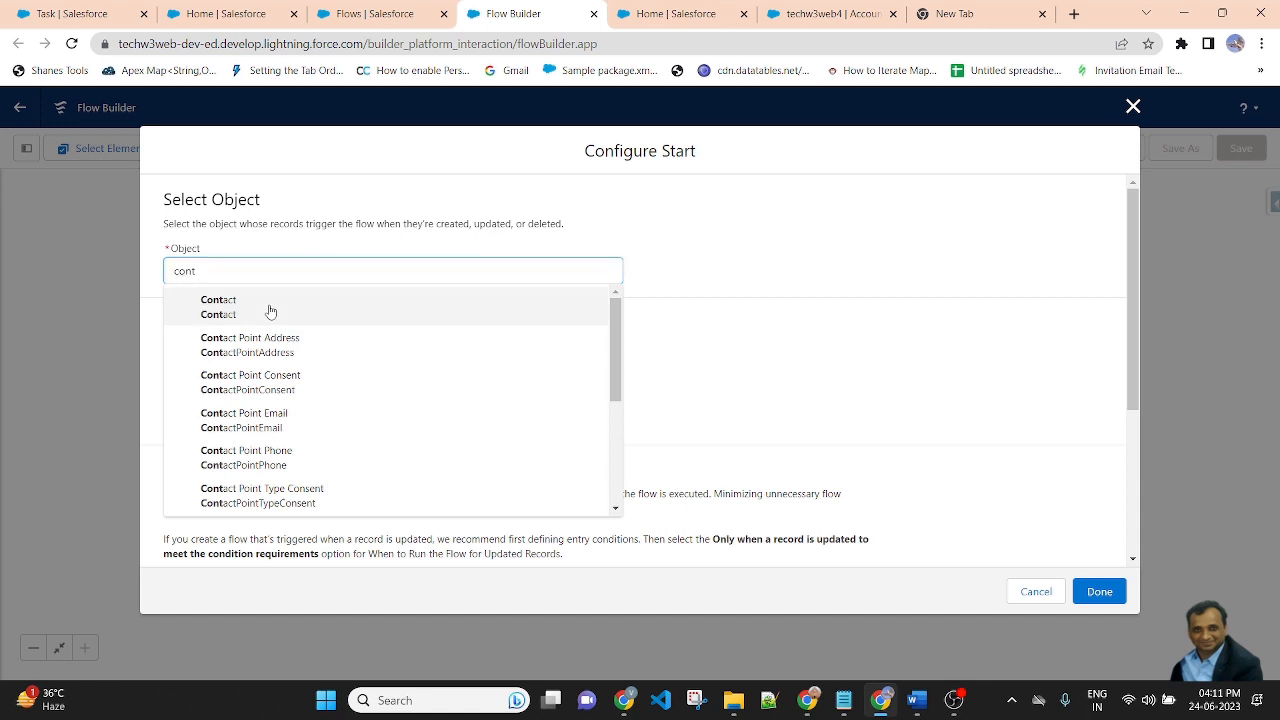
{"action": "left_click", "coordinate": [270, 311]}
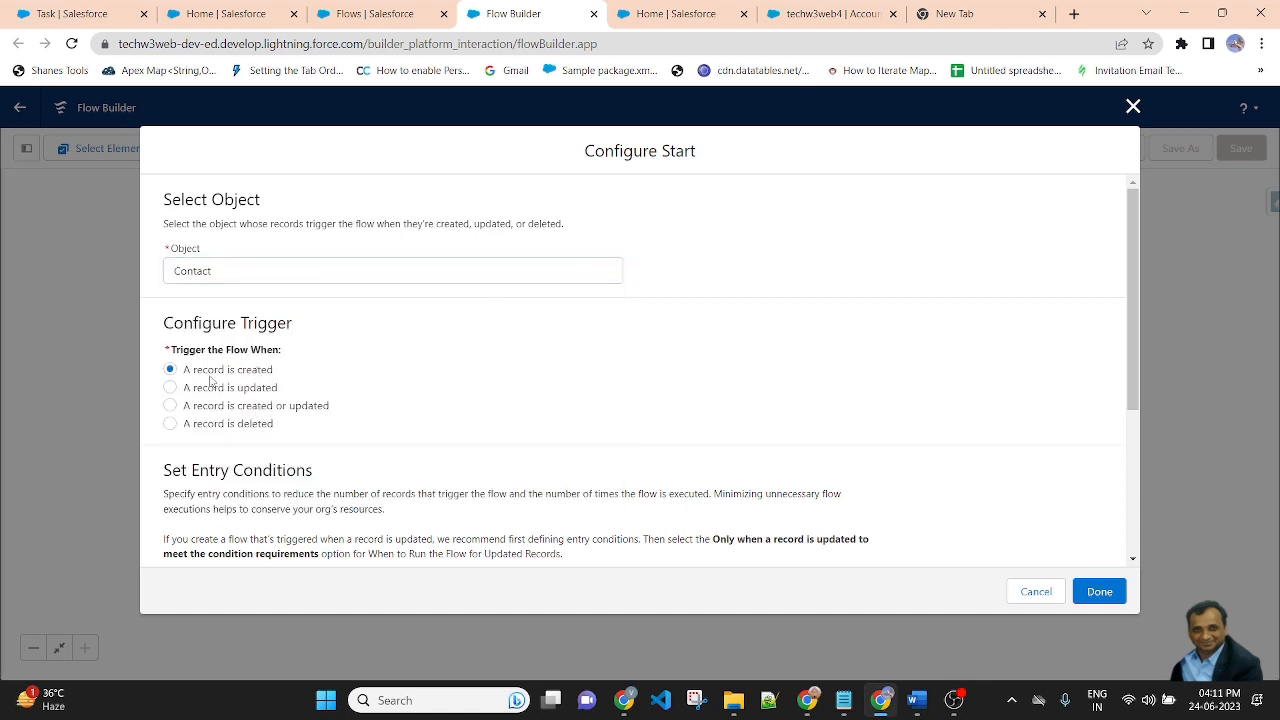
Step: Require all entry conditions to be met, add the condition AccountId Is Null False, and finish the start configuration
{"action": "scroll", "coordinate": [646, 389], "scroll_direction": "down", "scroll_amount": 3}
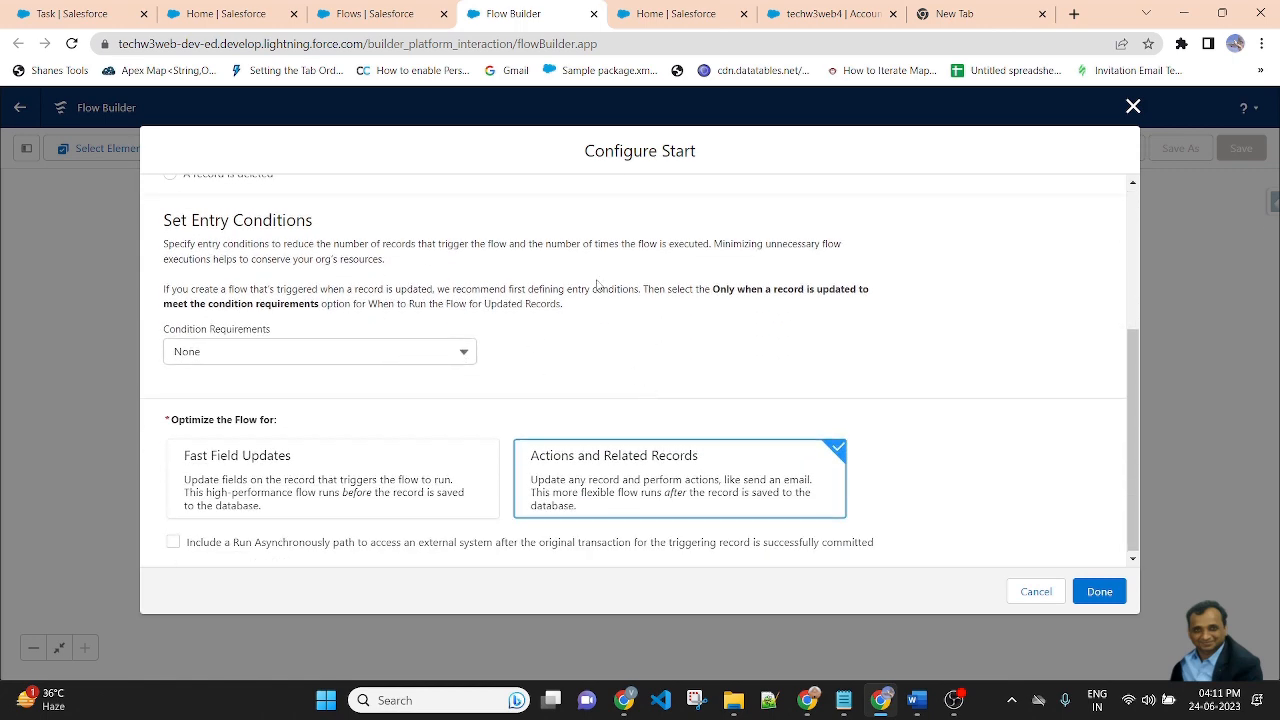
{"action": "left_click", "coordinate": [410, 353]}
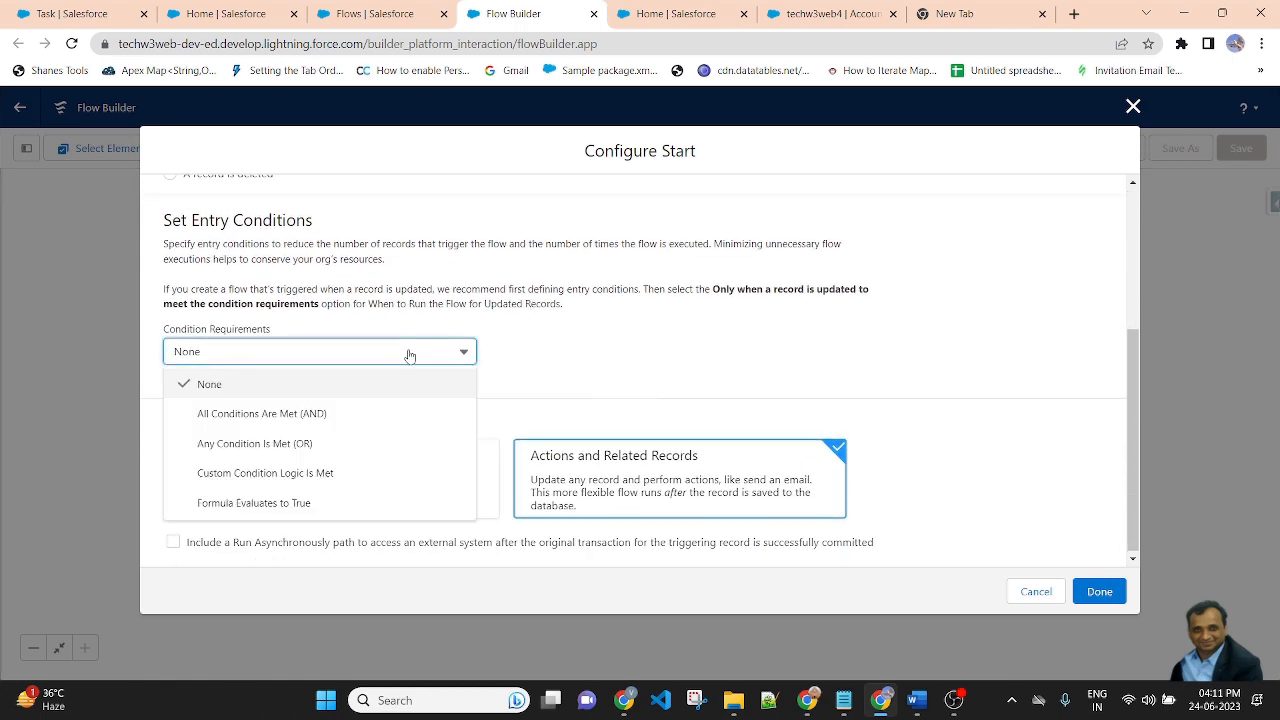
{"action": "left_click", "coordinate": [264, 416]}
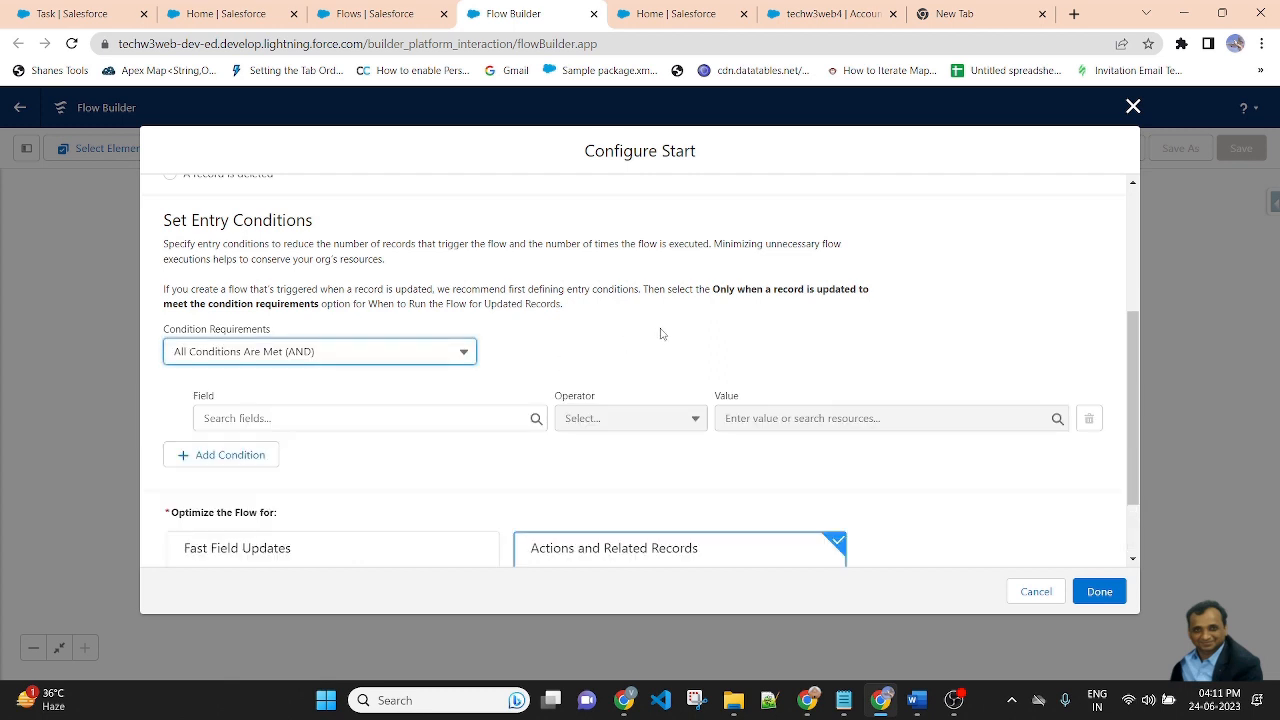
{"action": "left_click", "coordinate": [427, 418]}
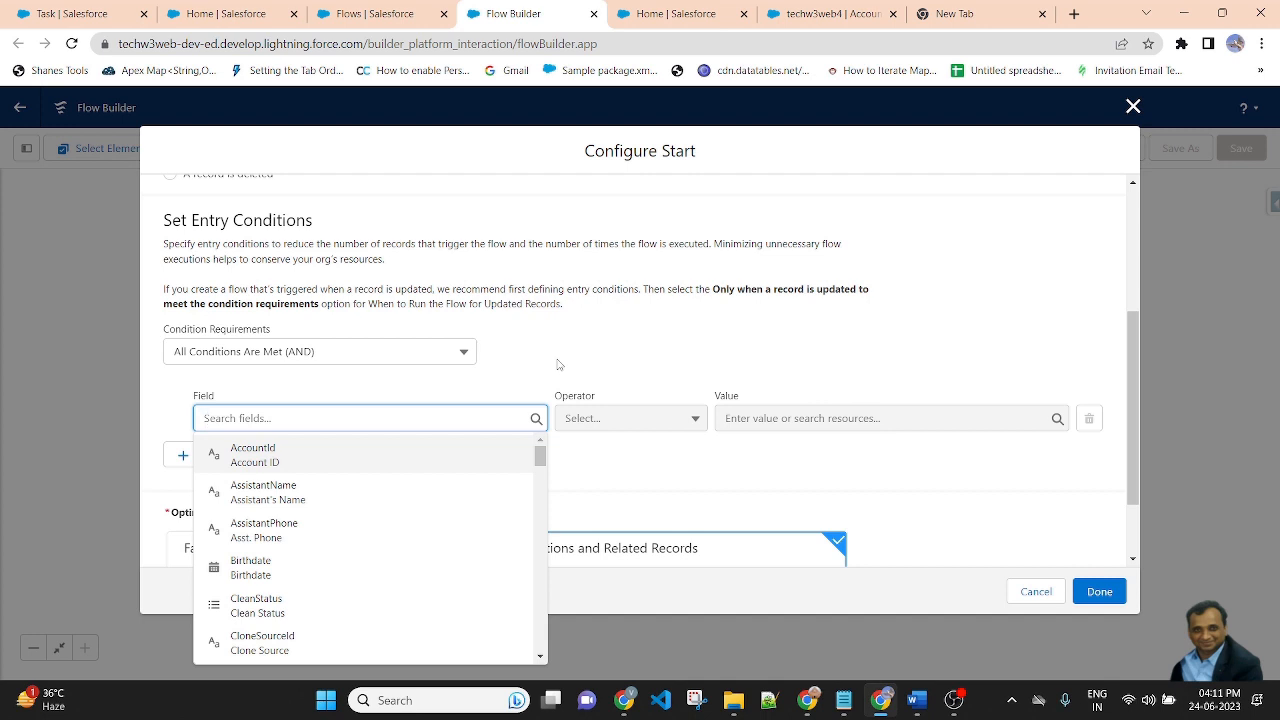
{"action": "left_click", "coordinate": [383, 454]}
{"action": "left_click", "coordinate": [657, 425]}
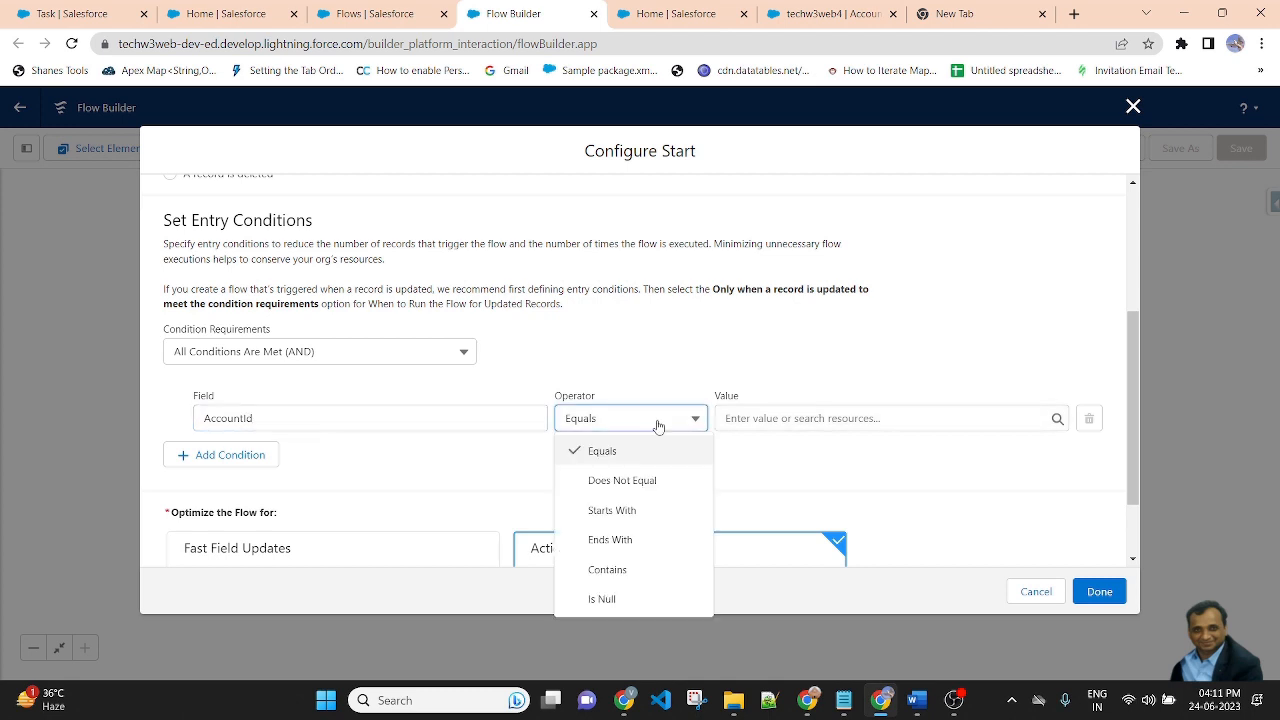
{"action": "left_click", "coordinate": [614, 601]}
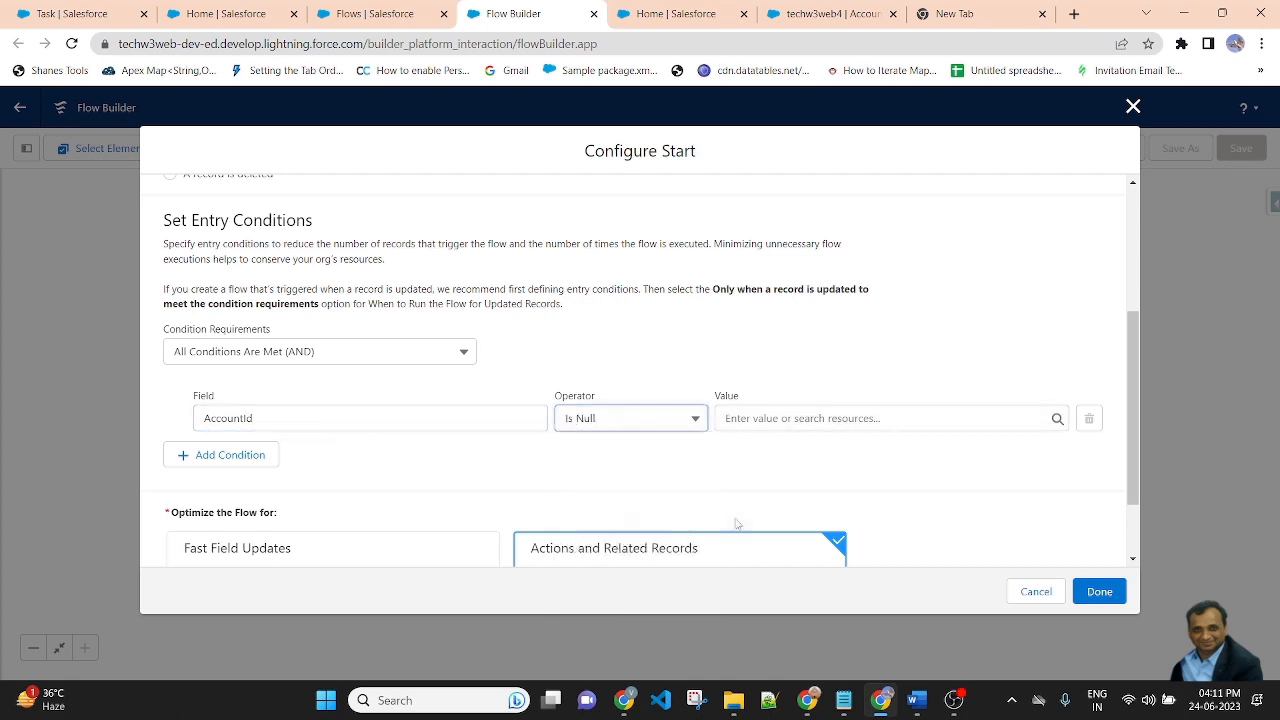
{"action": "left_click", "coordinate": [806, 426]}
{"action": "type", "text": "fa"}
{"action": "left_click", "coordinate": [768, 482]}
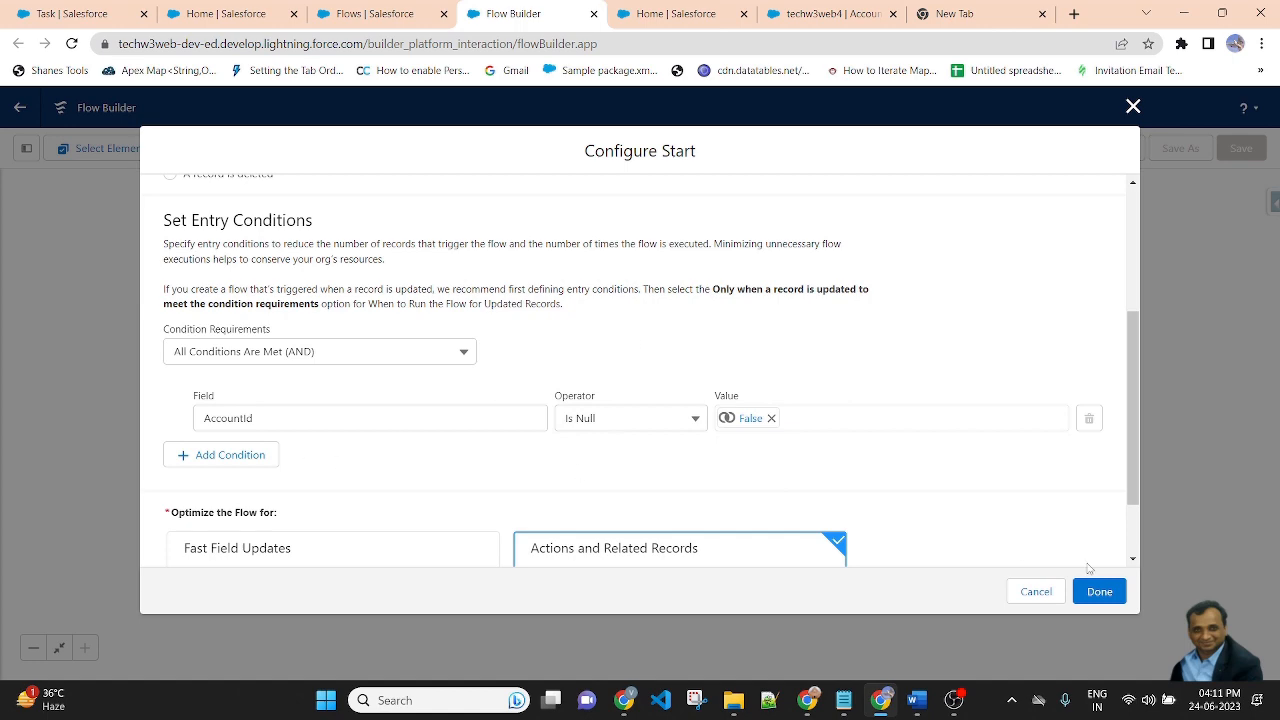
{"action": "left_click", "coordinate": [1099, 592]}
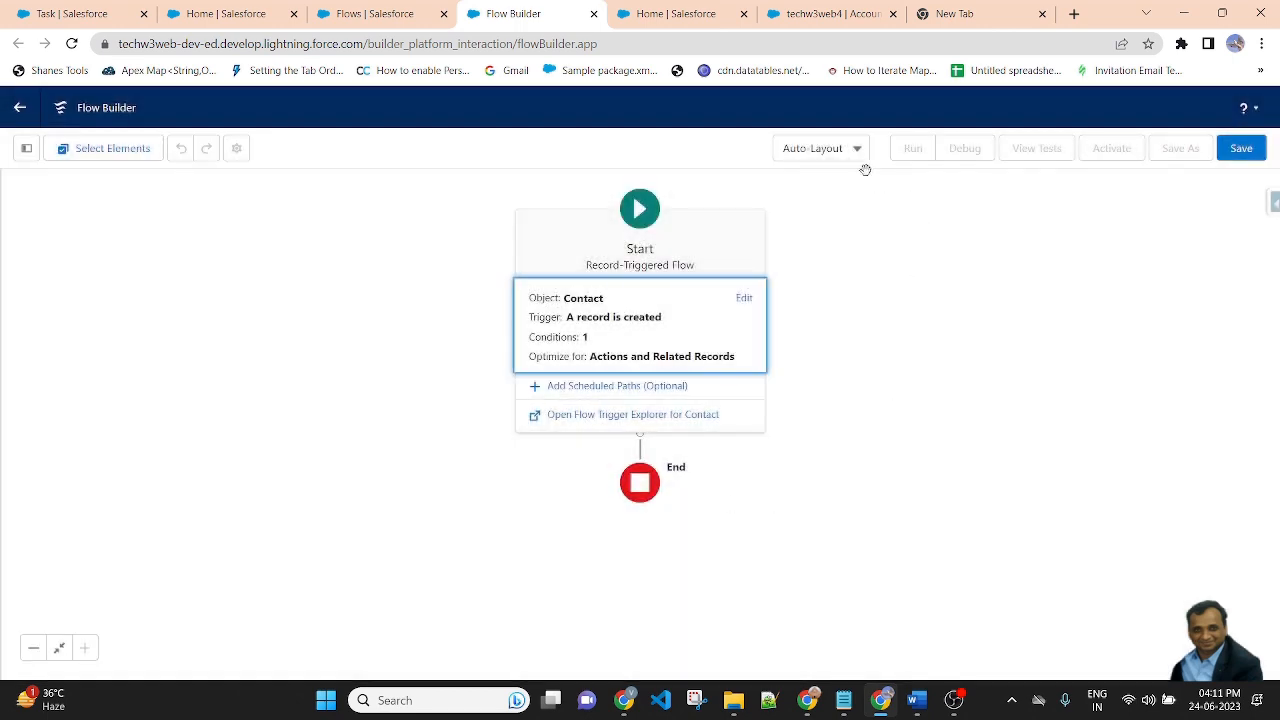
Step: Switch the canvas to Free-Form layout and add a Get Records element with the label started as getRrecorTypeNameof
{"action": "left_click", "coordinate": [861, 150]}
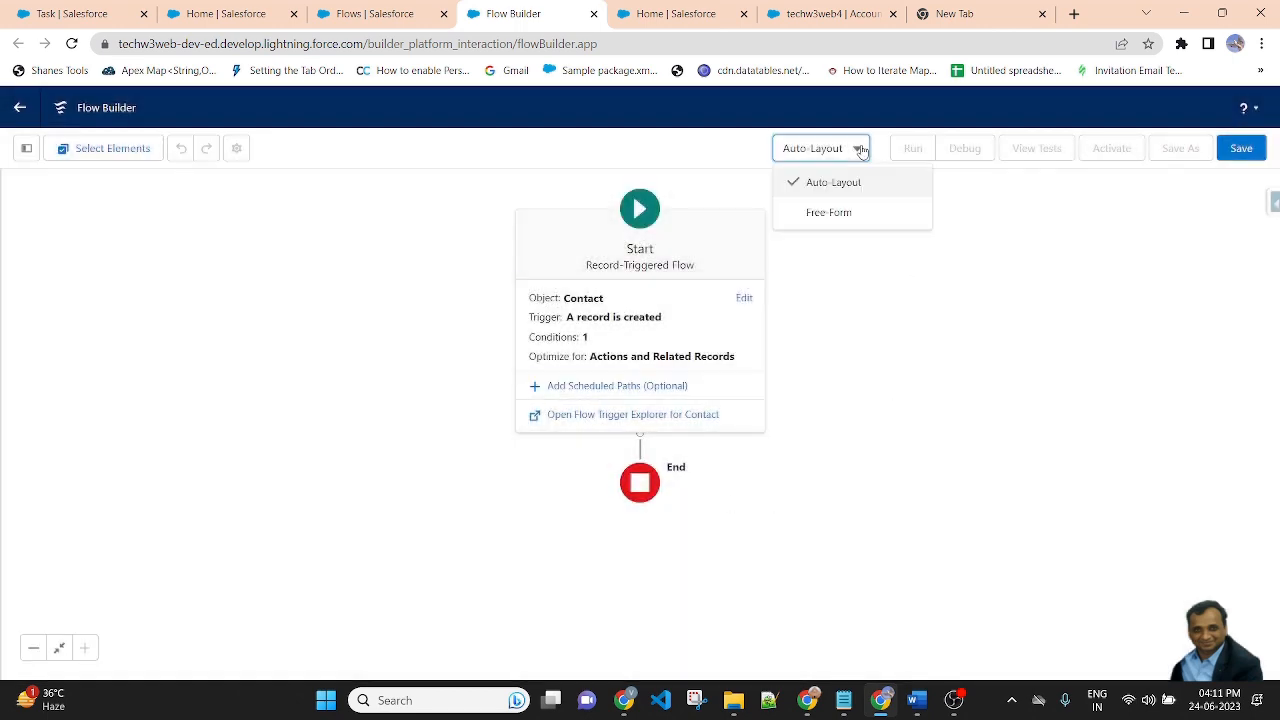
{"action": "left_click", "coordinate": [826, 216]}
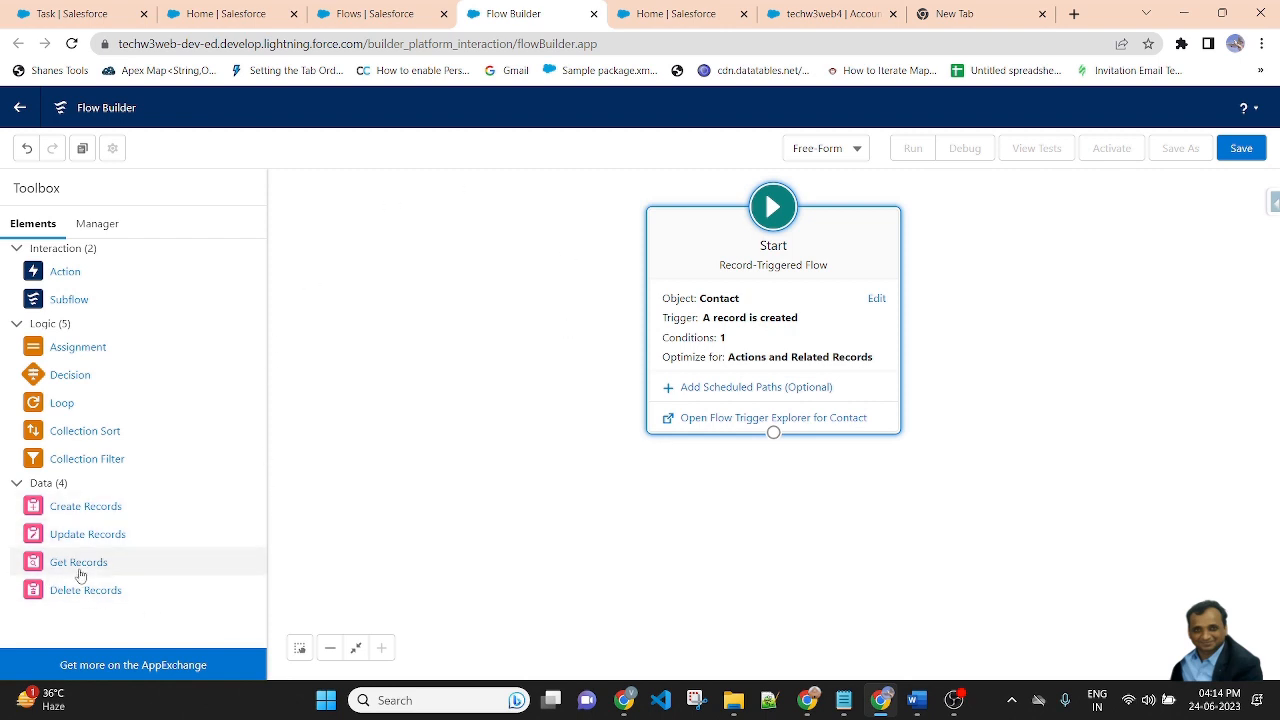
{"action": "left_click_drag", "start_coordinate": [80, 576], "coordinate": [891, 532]}
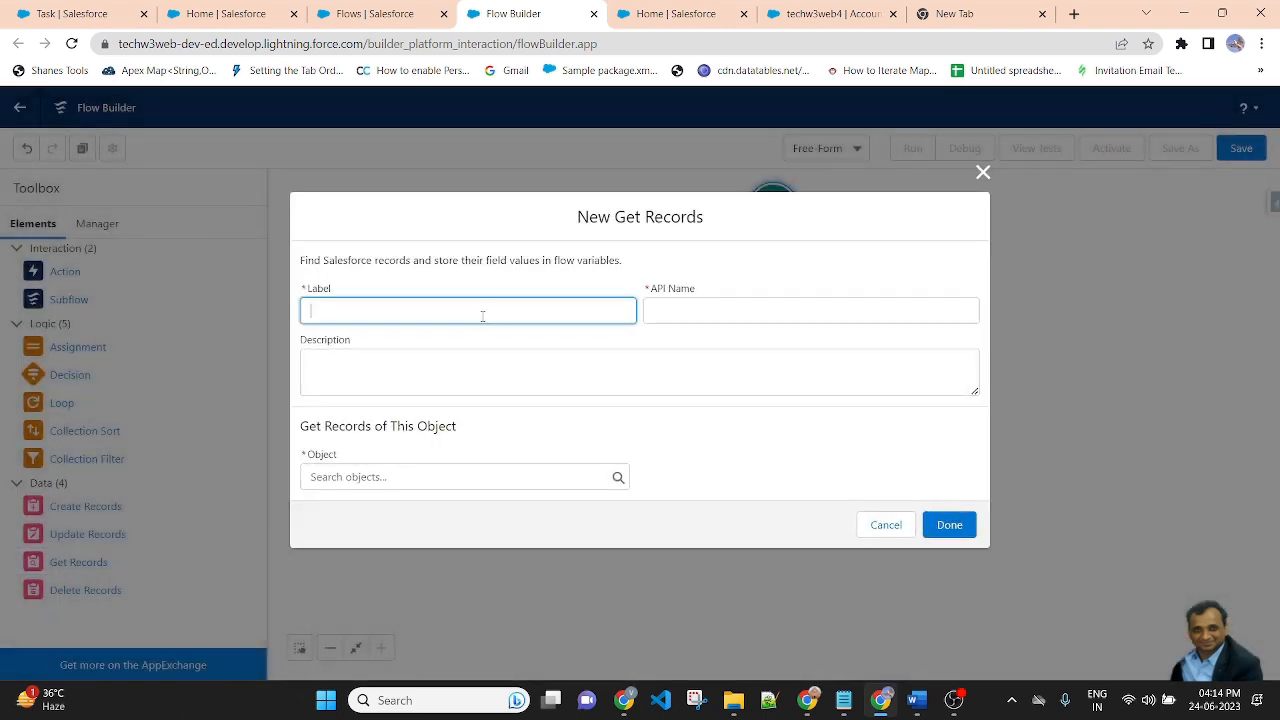
{"action": "type", "text": "getREcorTypeNameof"}
Step: In the Salesforce Setup browser tab, find the Contact object in Object Manager and open its Sales Marketing record type
{"action": "left_click", "coordinate": [54, 9]}
{"action": "left_click", "coordinate": [215, 11]}
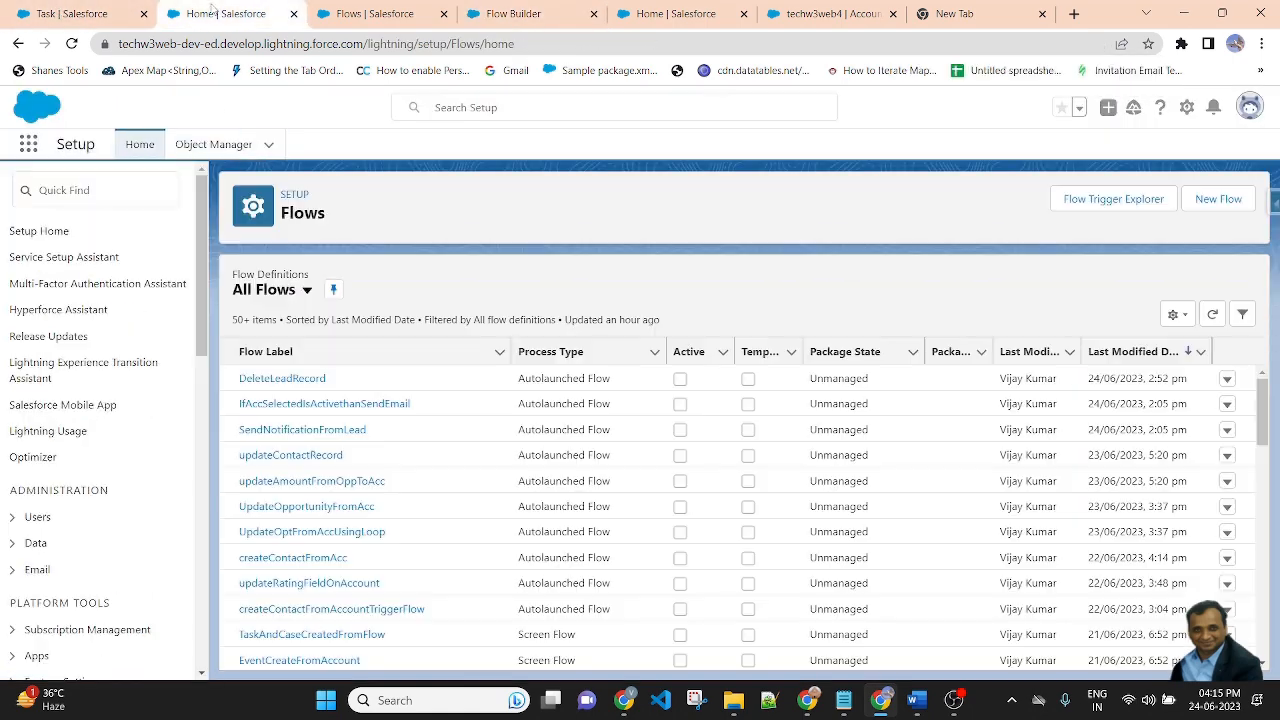
{"action": "left_click", "coordinate": [365, 14]}
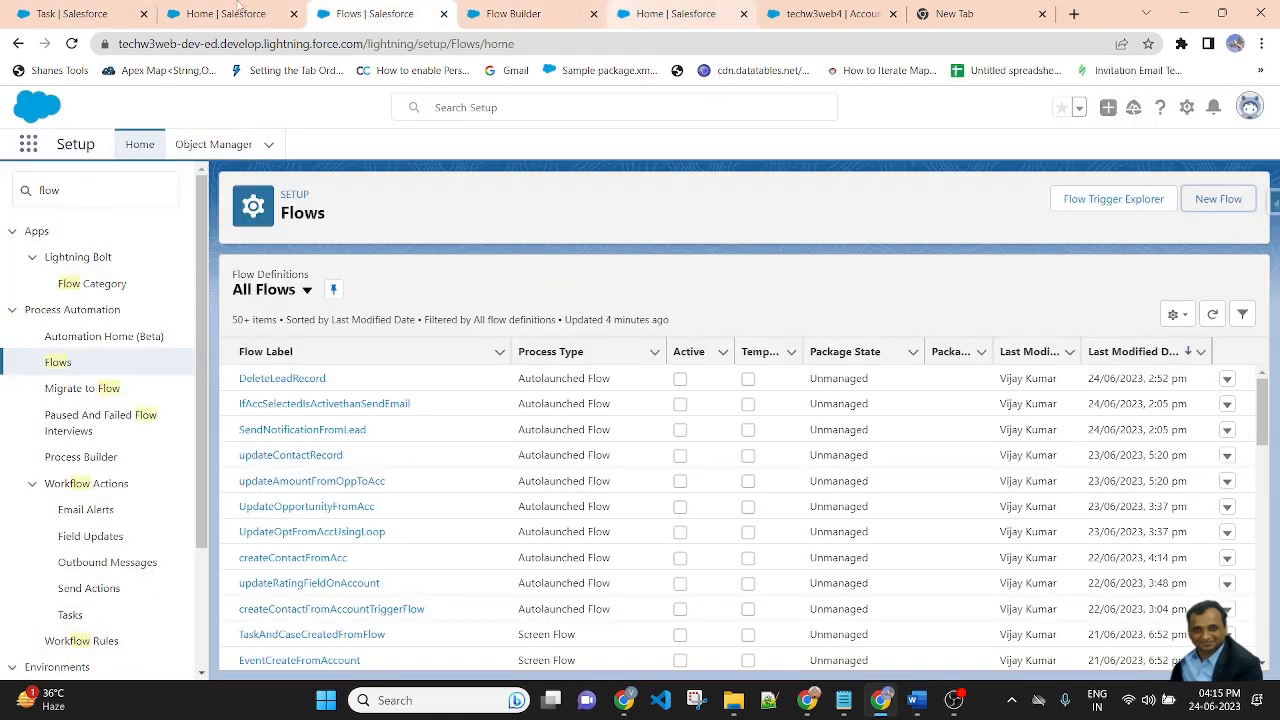
{"action": "left_click", "coordinate": [60, 13]}
{"action": "left_click", "coordinate": [221, 146]}
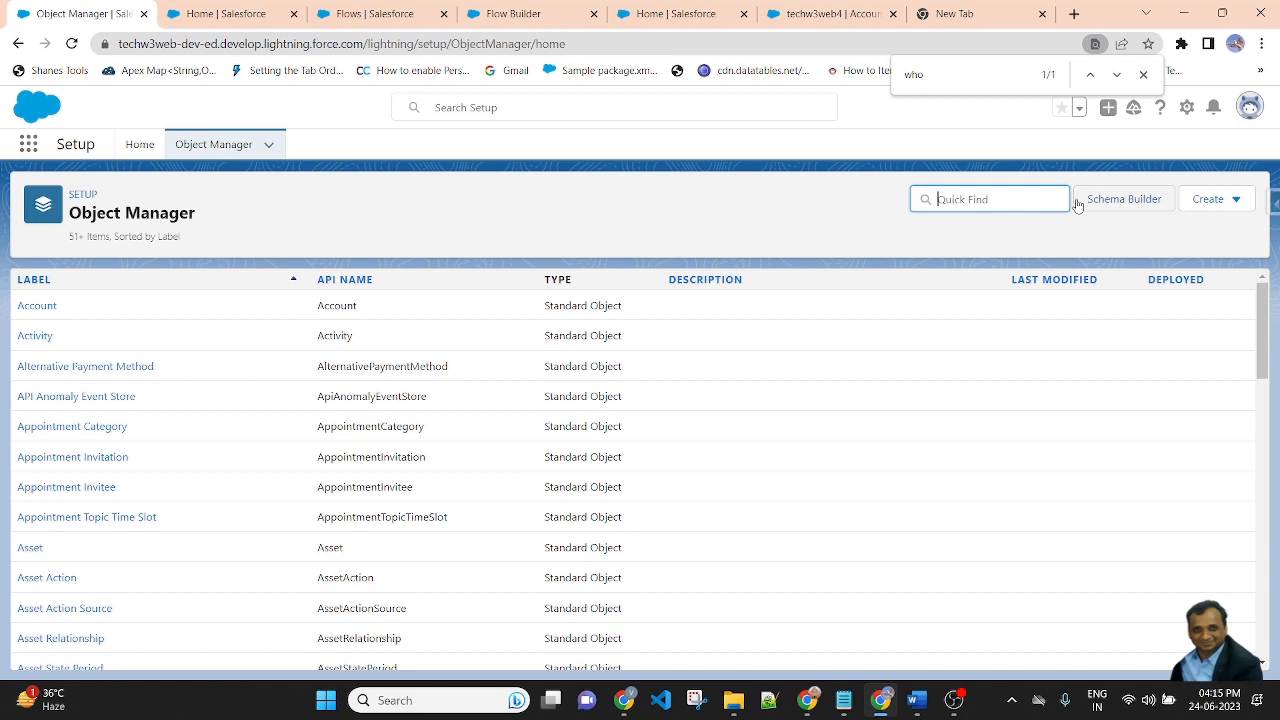
{"action": "type", "text": "cont"}
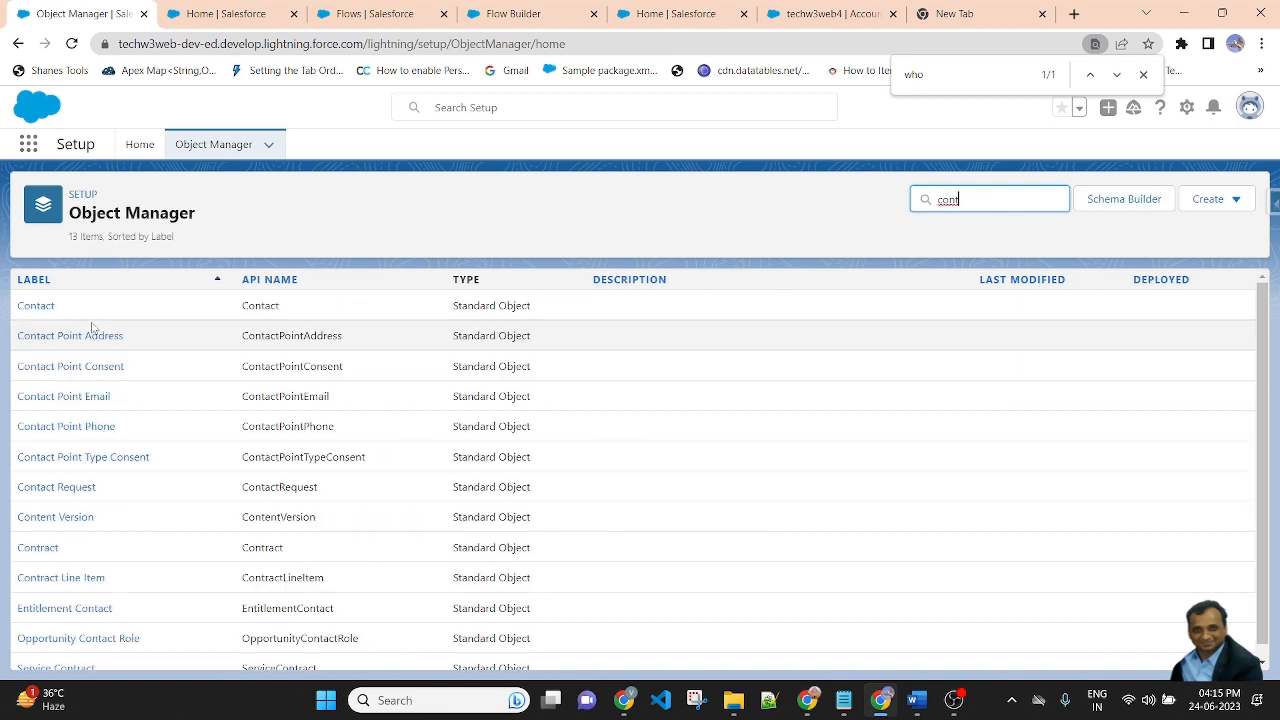
{"action": "left_click", "coordinate": [33, 306]}
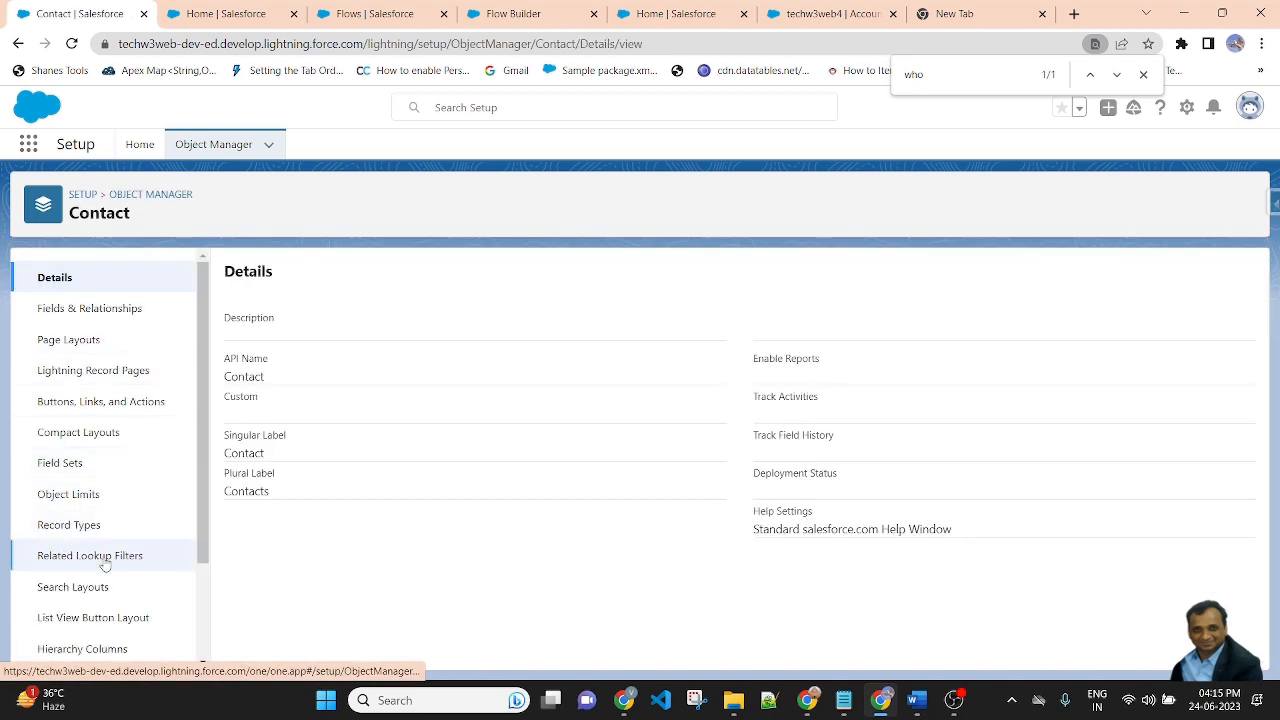
{"action": "left_click", "coordinate": [70, 525]}
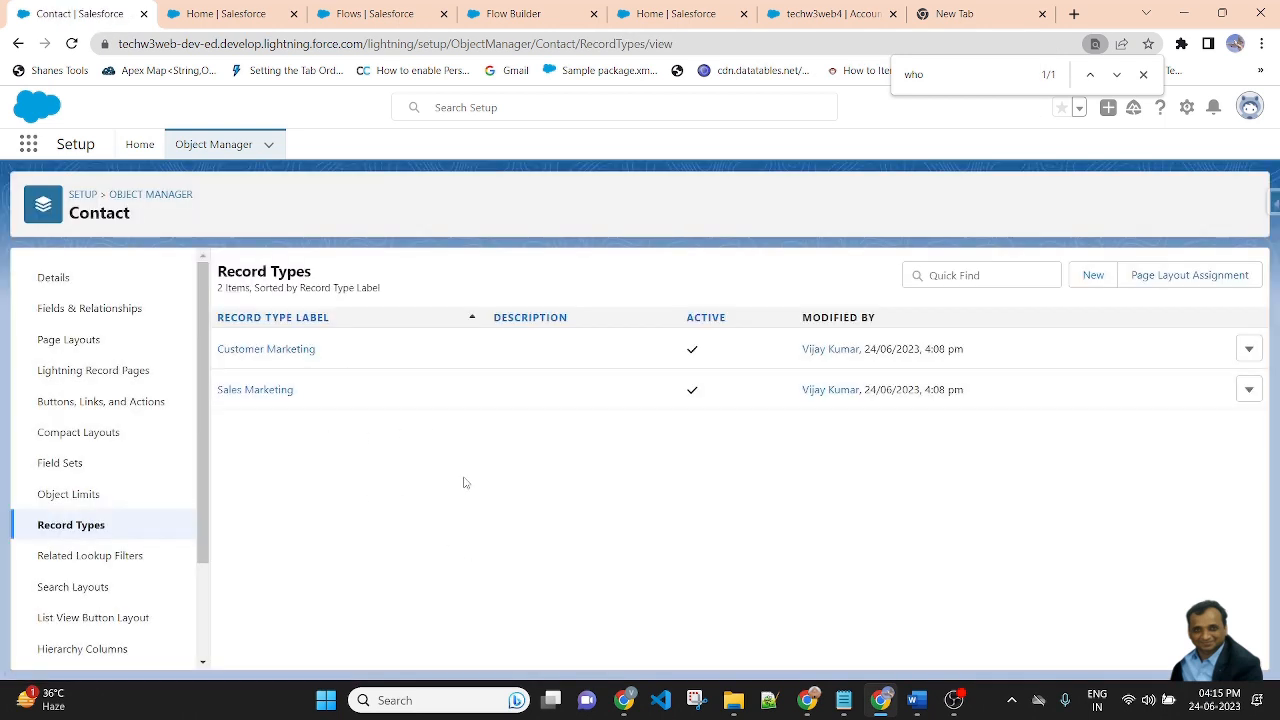
{"action": "left_click", "coordinate": [252, 392]}
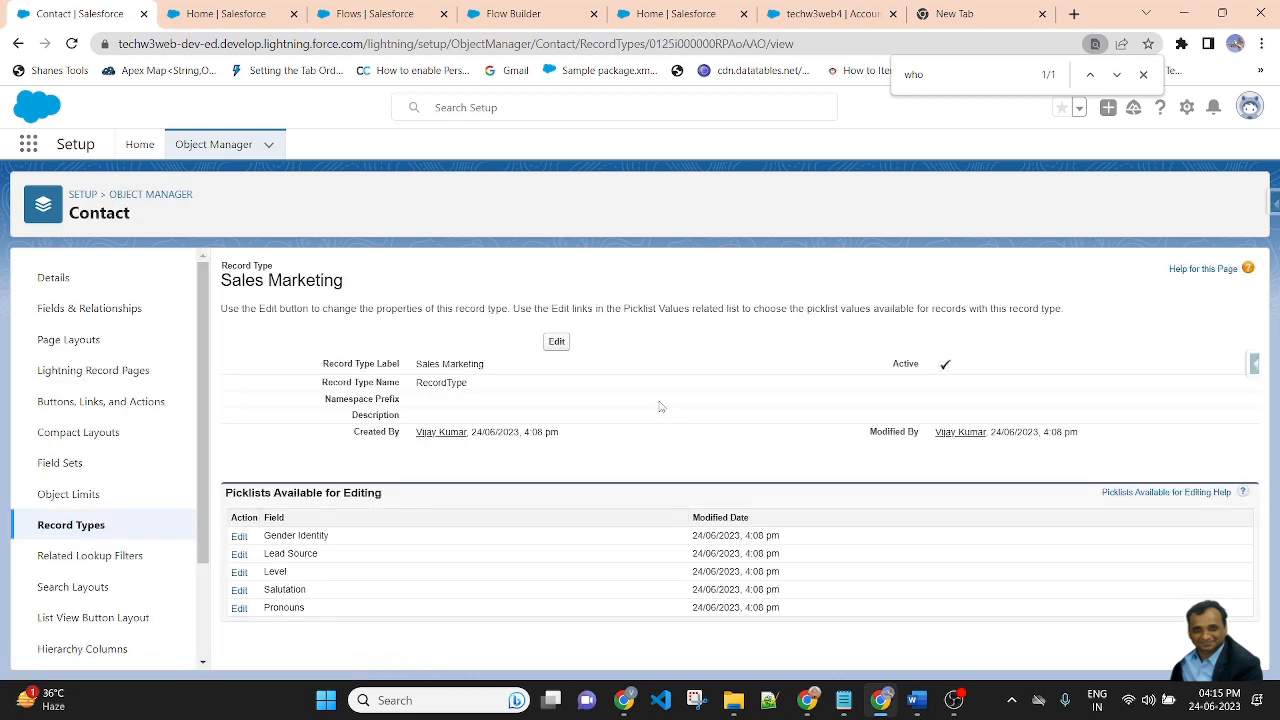
Step: Change the Sales Marketing record type's name to Sales_Marketing, based on its label, and save it
{"action": "left_click_drag", "start_coordinate": [417, 364], "coordinate": [490, 369]}
{"action": "left_click", "coordinate": [459, 376]}
{"action": "double_click", "coordinate": [431, 383]}
{"action": "left_click", "coordinate": [556, 341]}
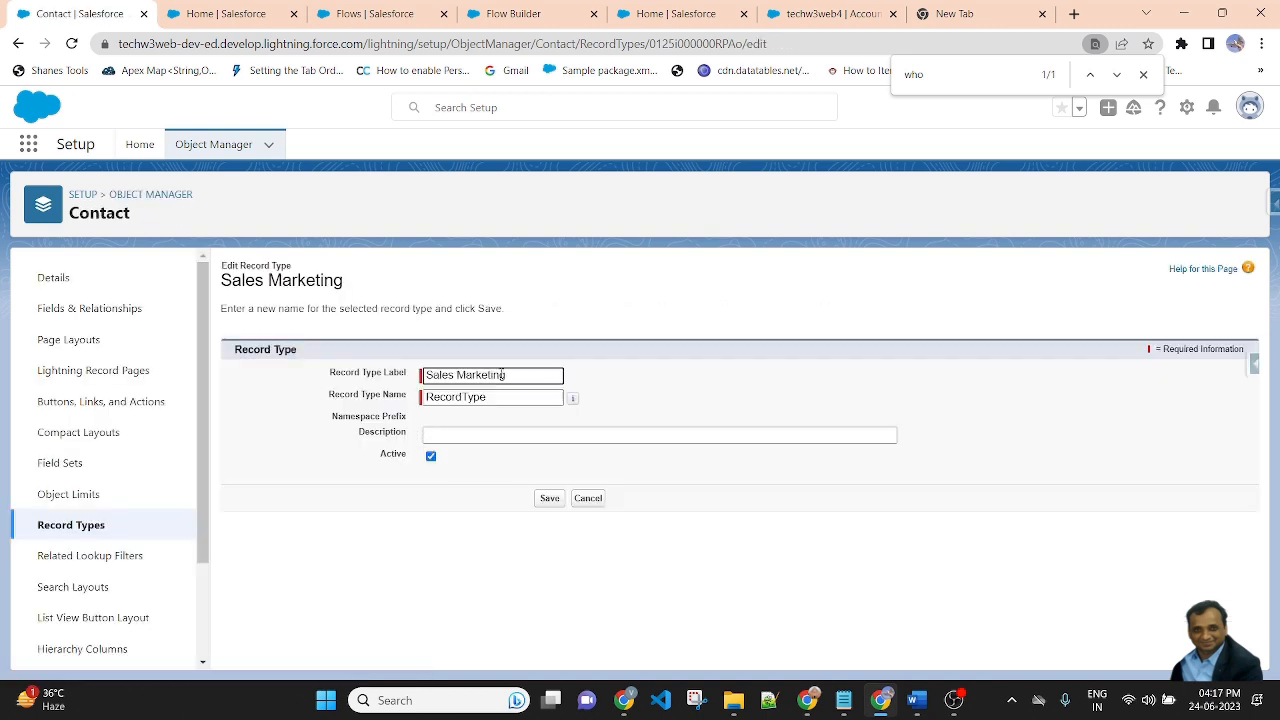
{"action": "left_click_drag", "start_coordinate": [506, 375], "coordinate": [217, 376]}
{"action": "key", "text": "ctrl+c"}
{"action": "left_click_drag", "start_coordinate": [489, 398], "coordinate": [225, 402]}
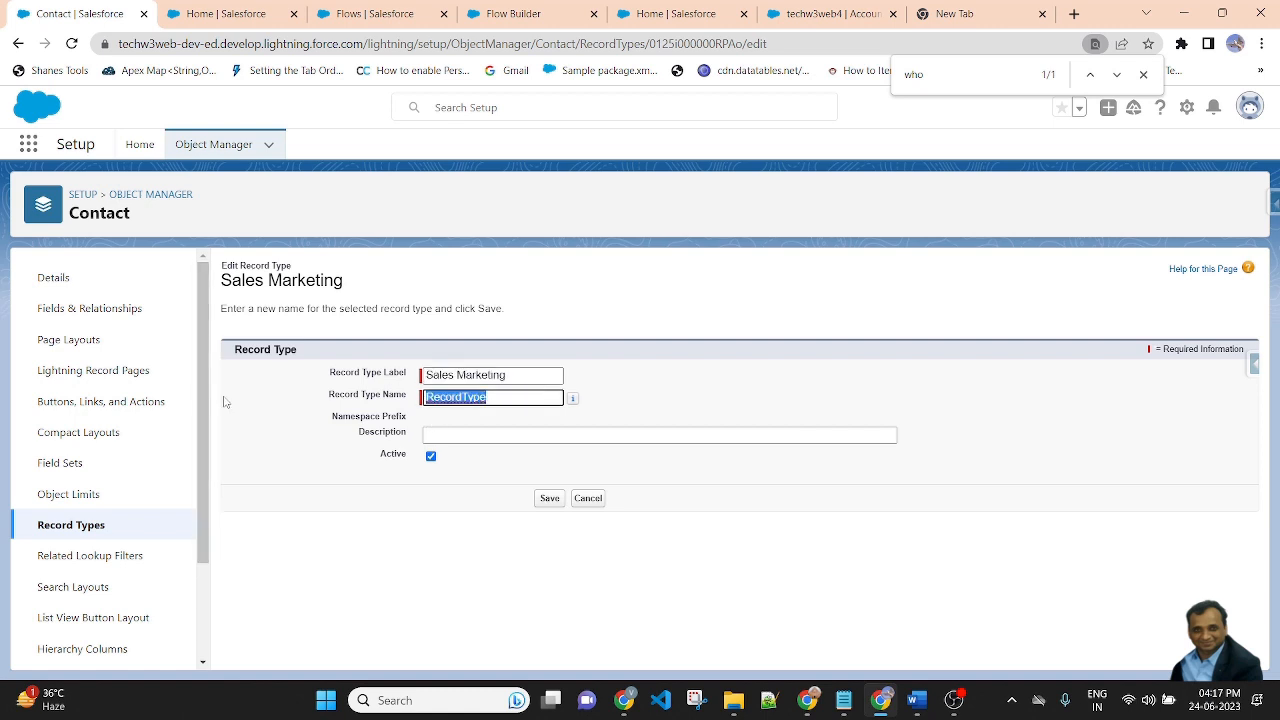
{"action": "key", "text": "ctrl+v"}
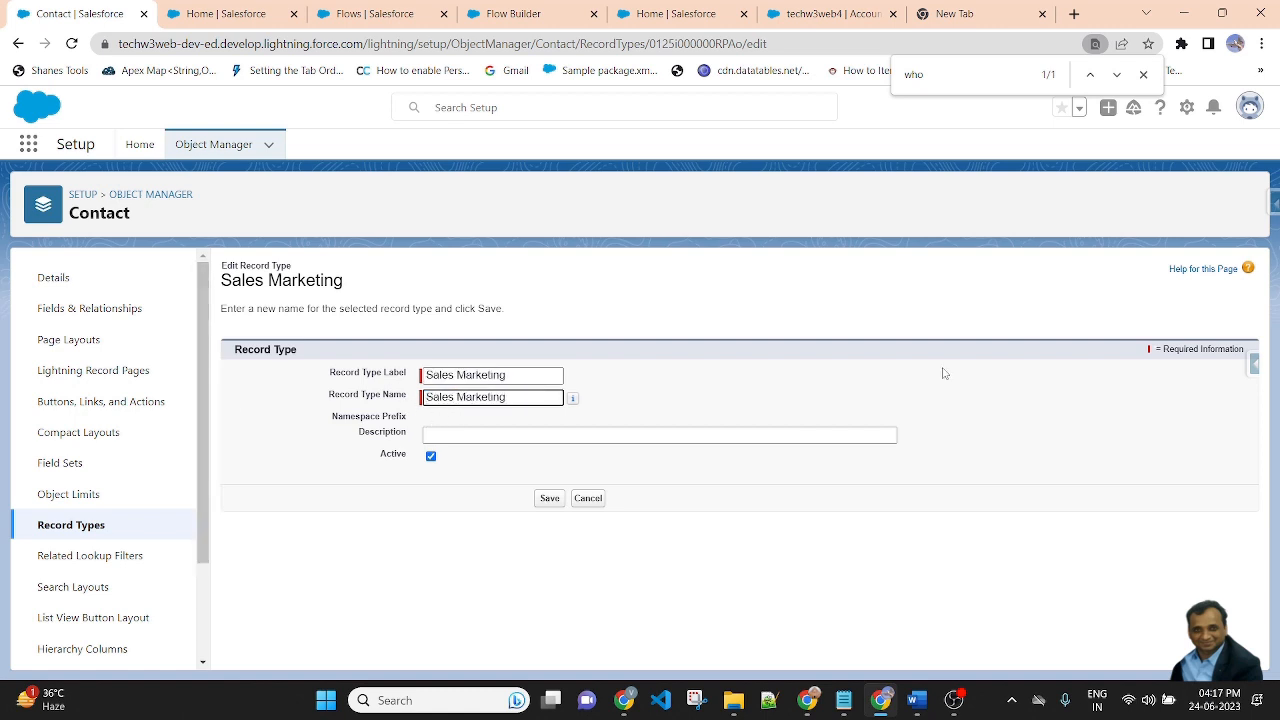
{"action": "type", "text": "_"}
{"action": "key", "text": "Delete"}
{"action": "left_click", "coordinate": [548, 499]}
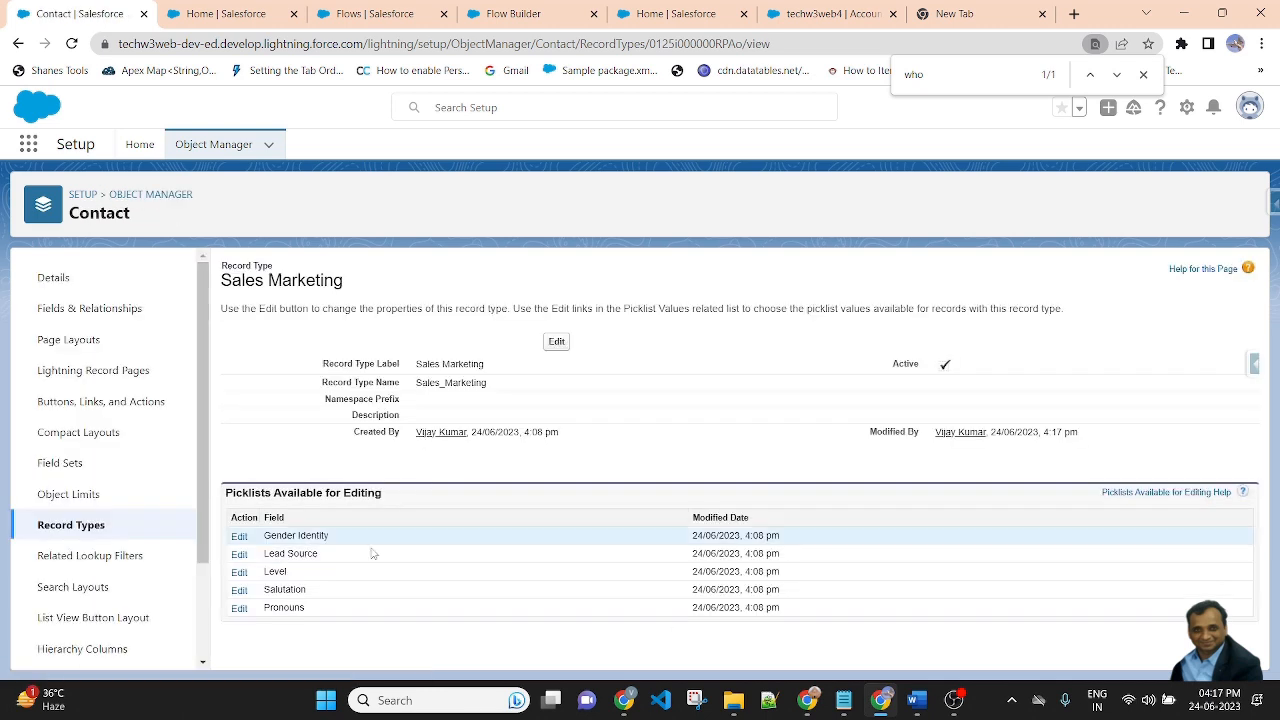
Step: Check the Customer Marketing record type's label and name in its edit form and leave without changing it
{"action": "left_click", "coordinate": [88, 527]}
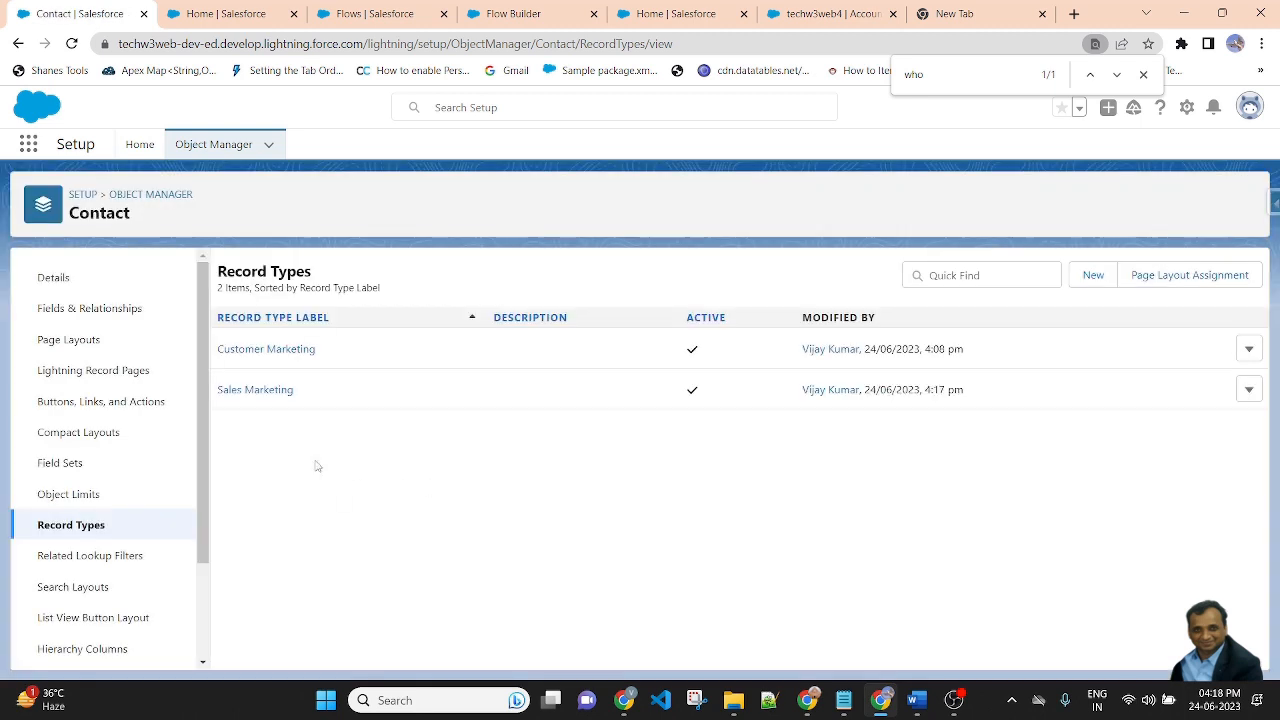
{"action": "left_click", "coordinate": [264, 349]}
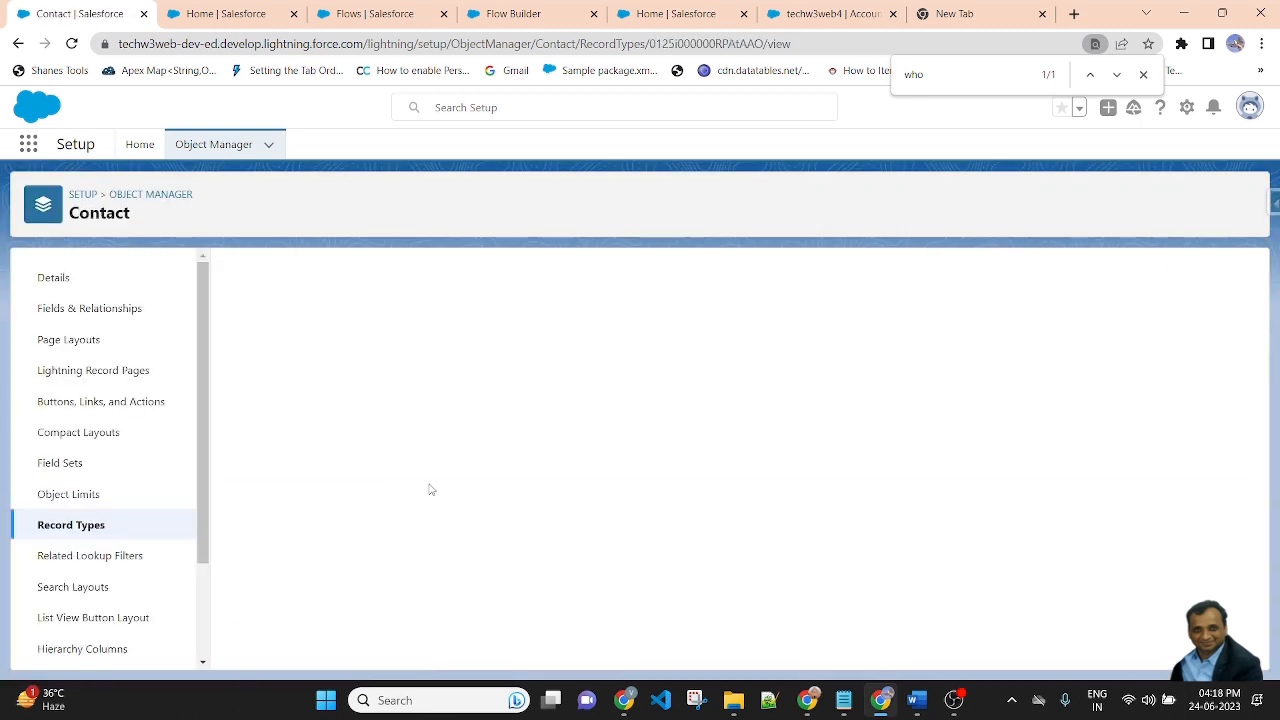
{"action": "left_click", "coordinate": [554, 346]}
{"action": "left_click", "coordinate": [590, 499]}
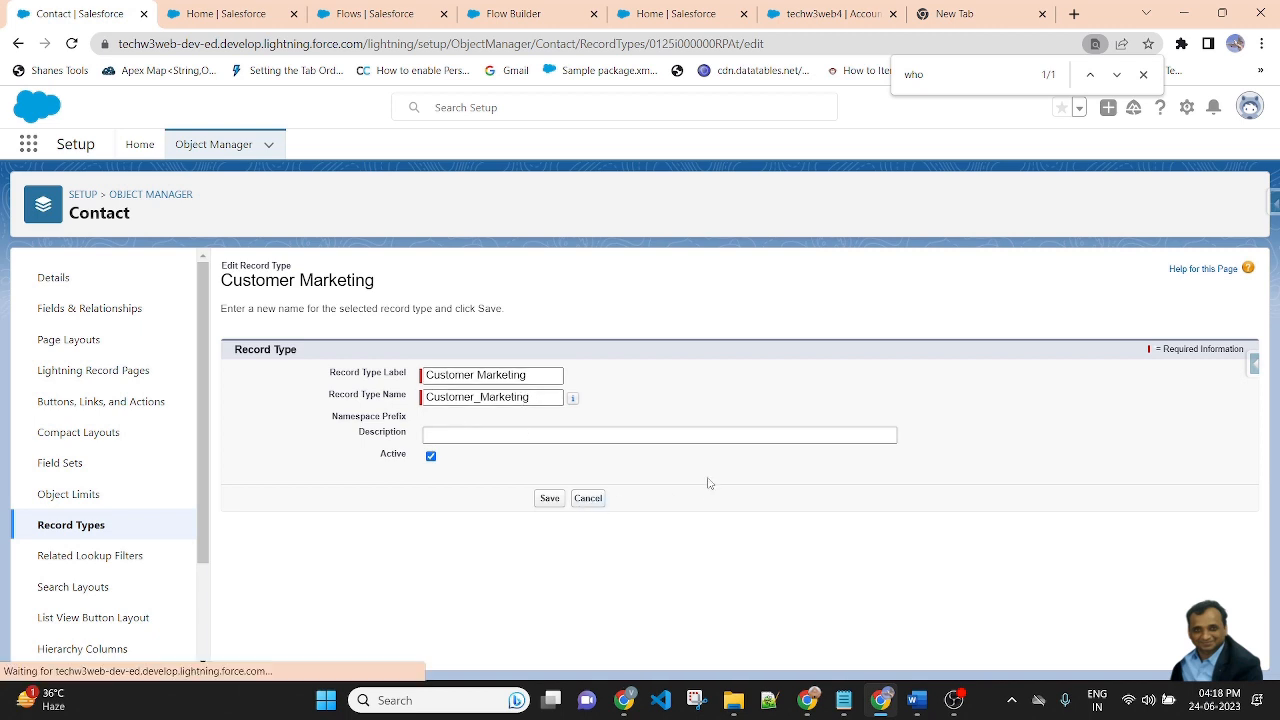
Step: Copy the record type name Sales_Marketing from the Sales Marketing record type and return to the Flow Builder tab
{"action": "left_click", "coordinate": [146, 525]}
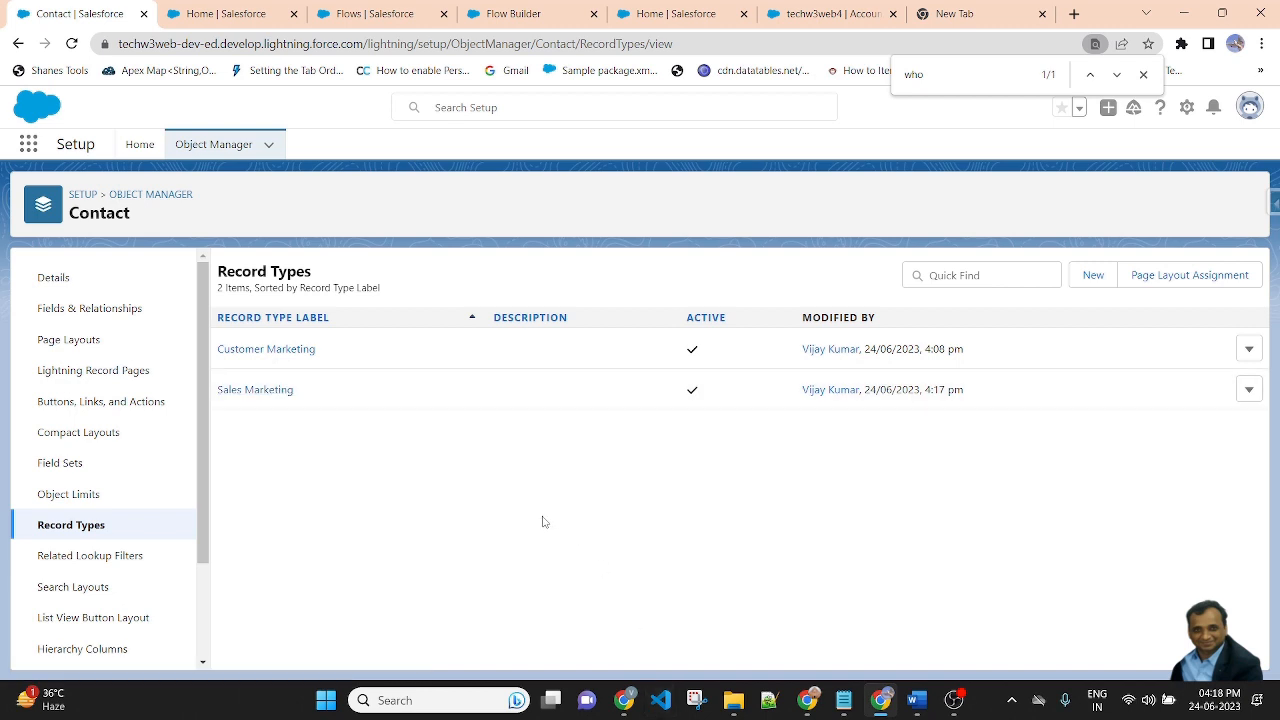
{"action": "left_click", "coordinate": [258, 391]}
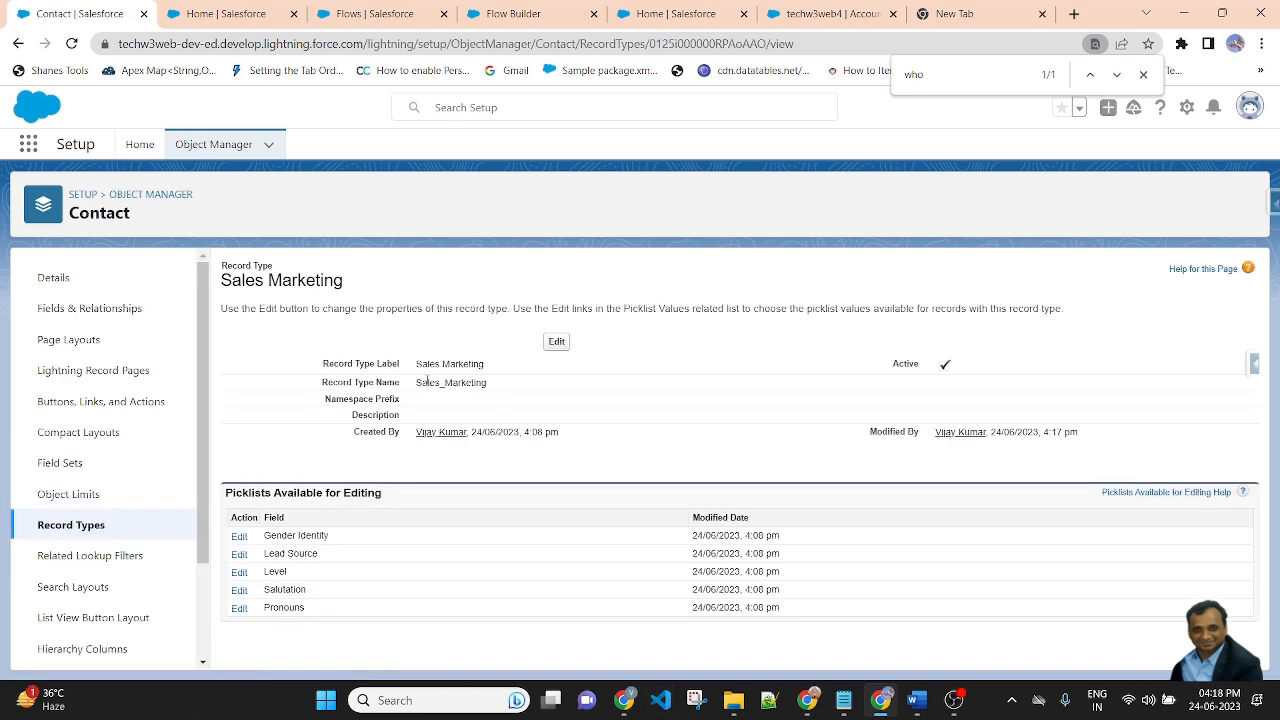
{"action": "left_click_drag", "start_coordinate": [416, 383], "coordinate": [522, 390]}
{"action": "key", "text": "ctrl+c"}
{"action": "left_click", "coordinate": [395, 10]}
{"action": "left_click", "coordinate": [540, 12]}
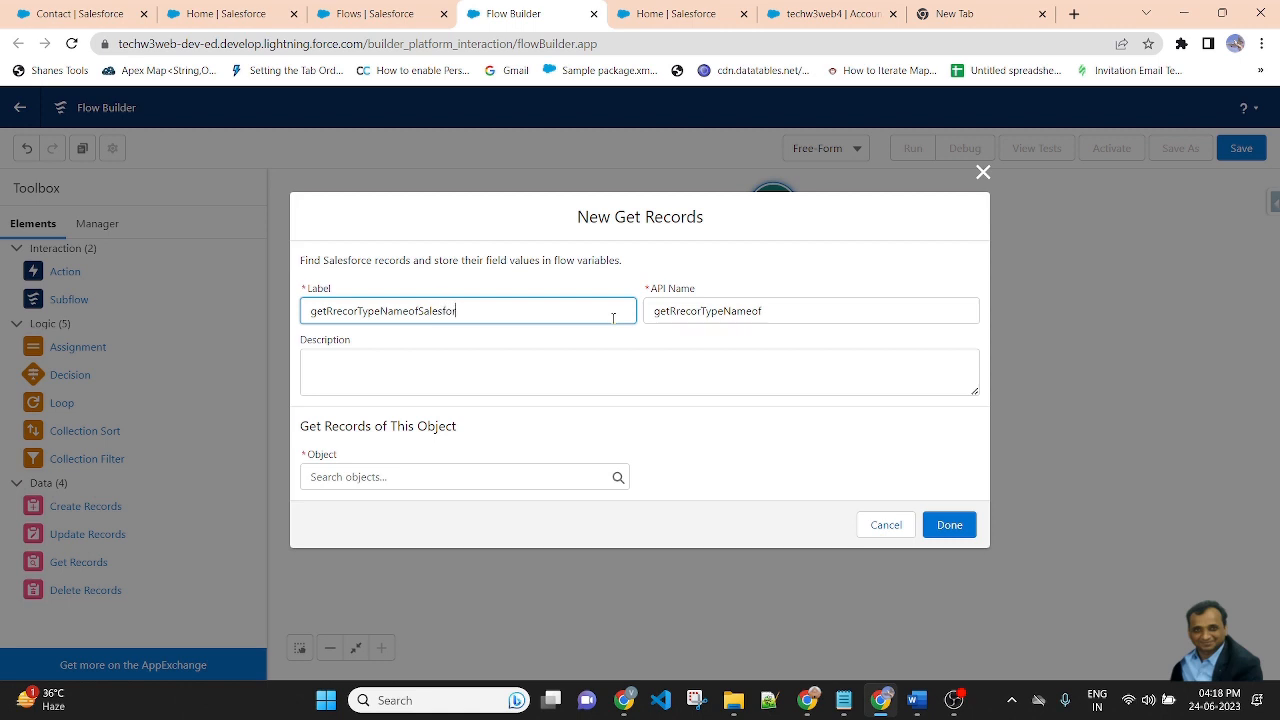
Step: Complete the Get Records label as getRrecorTypeNameofSalesforceMarketing
{"action": "key", "text": "ctrl+a"}
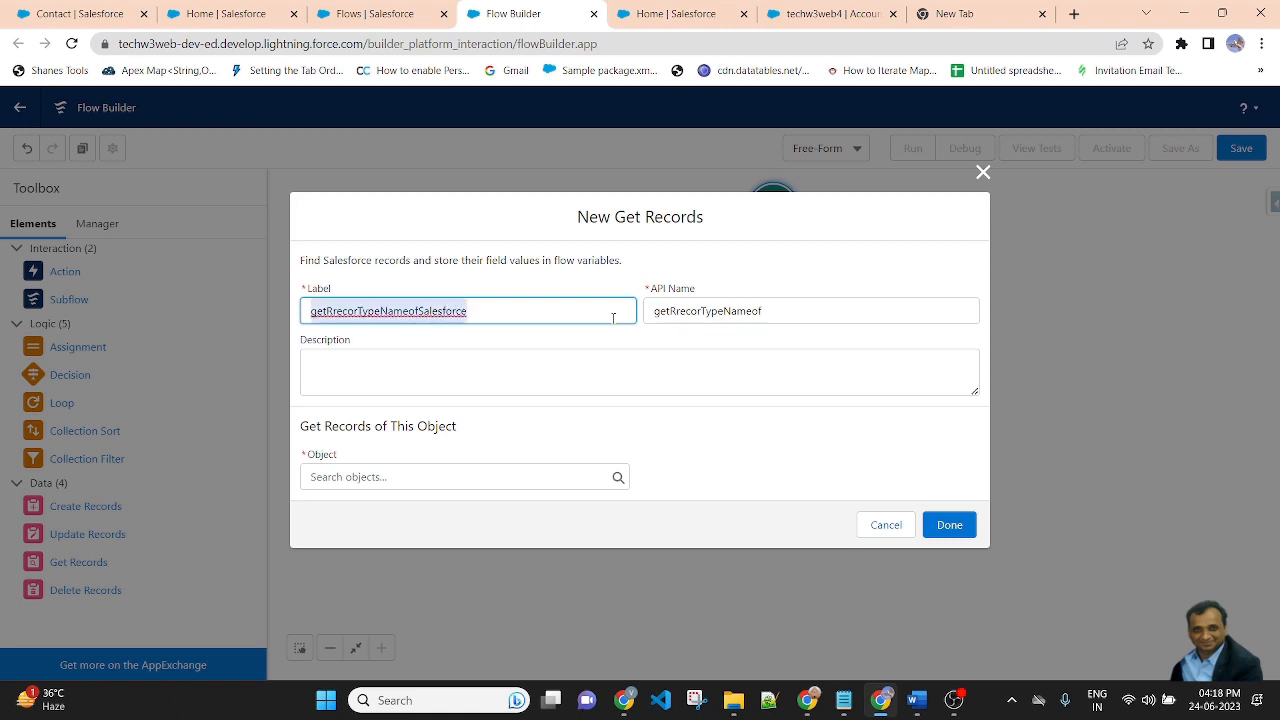
{"action": "left_click", "coordinate": [613, 318]}
{"action": "type", "text": "Marketing"}
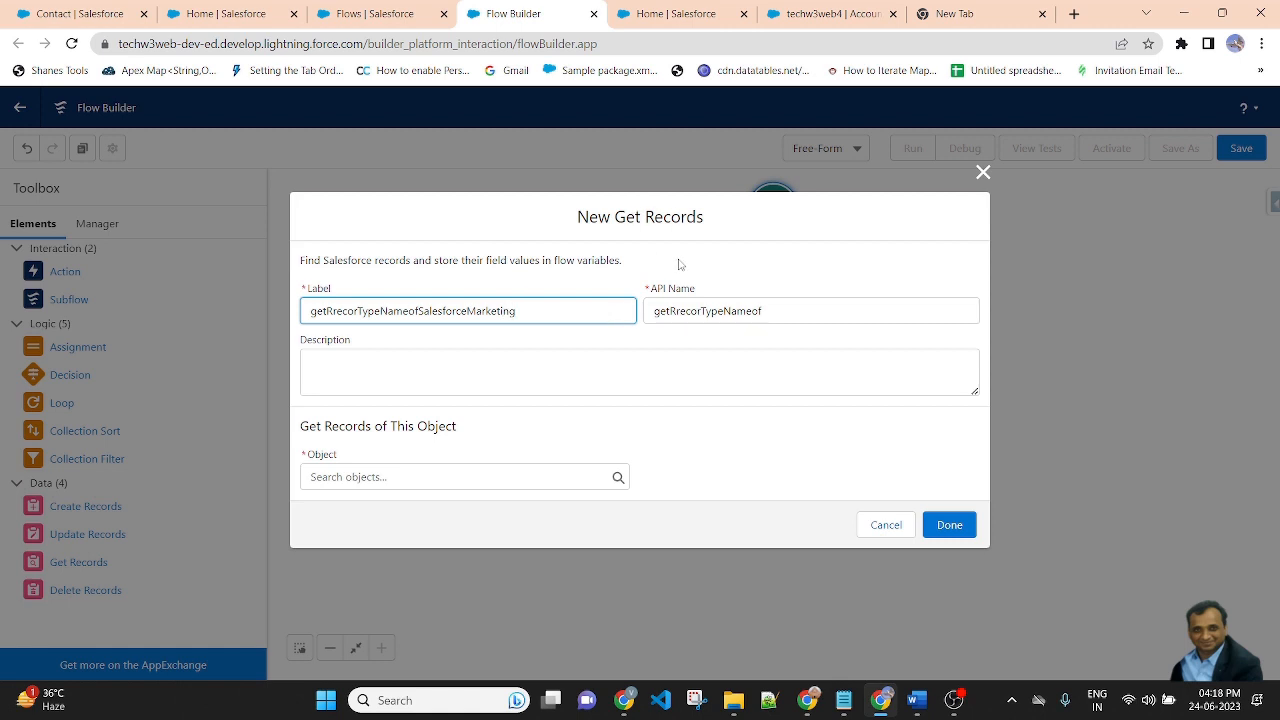
Step: Regenerate the Get Records element's API name from its label as getRrecorTypeNameofSalesforceMarketing
{"action": "key", "text": "Tab"}
{"action": "key", "text": "BackSpace"}
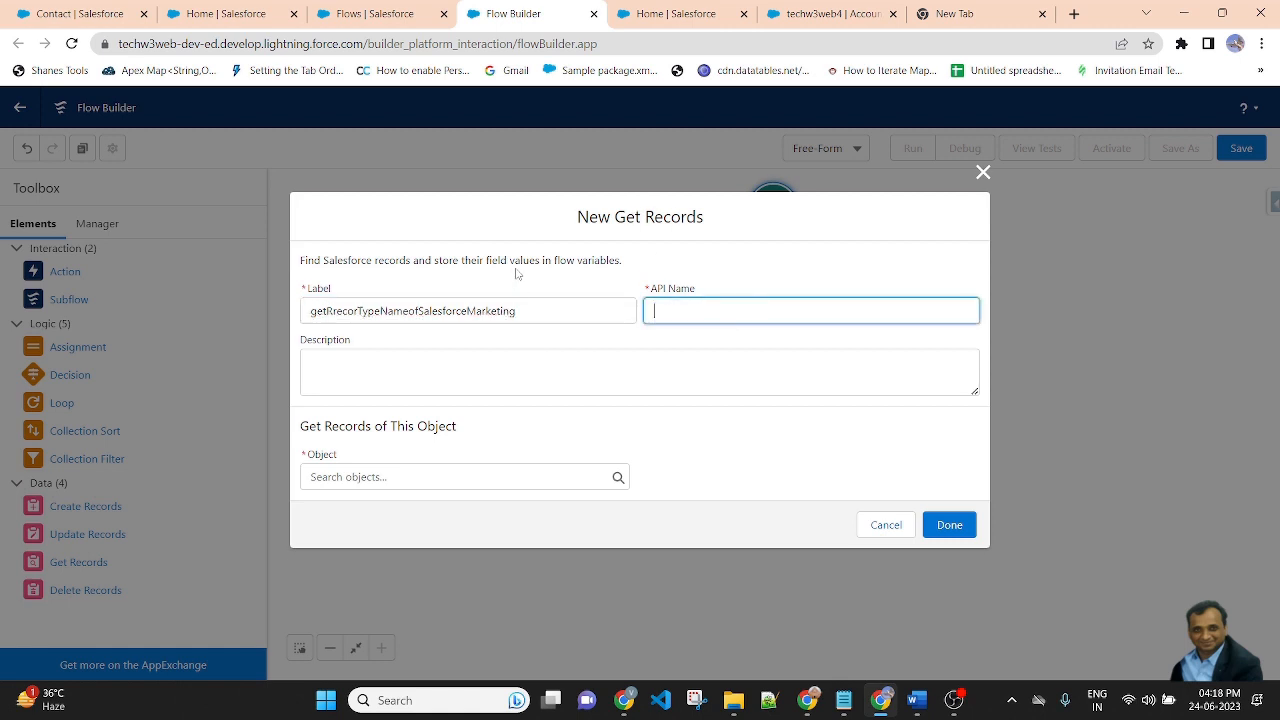
{"action": "left_click", "coordinate": [498, 301]}
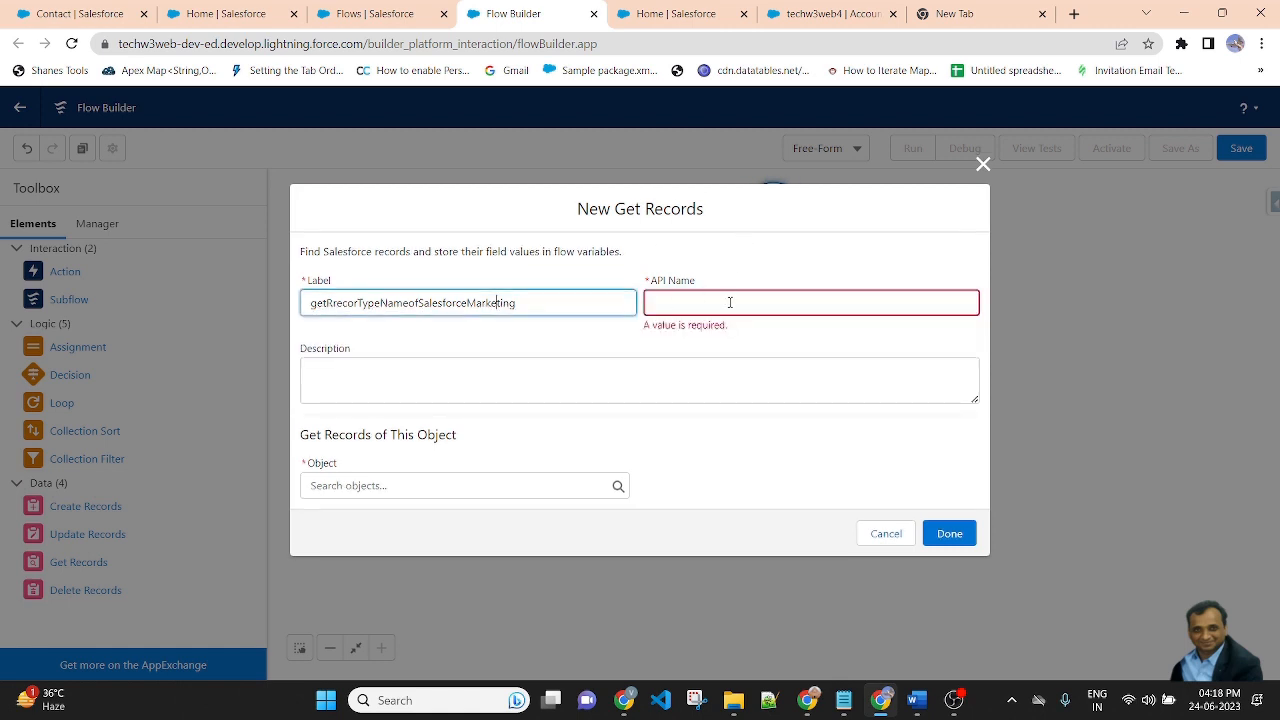
{"action": "left_click", "coordinate": [729, 303]}
{"action": "left_click", "coordinate": [760, 246]}
Step: Choose Record Type as the object whose records the Get Records element retrieves
{"action": "left_click", "coordinate": [438, 480]}
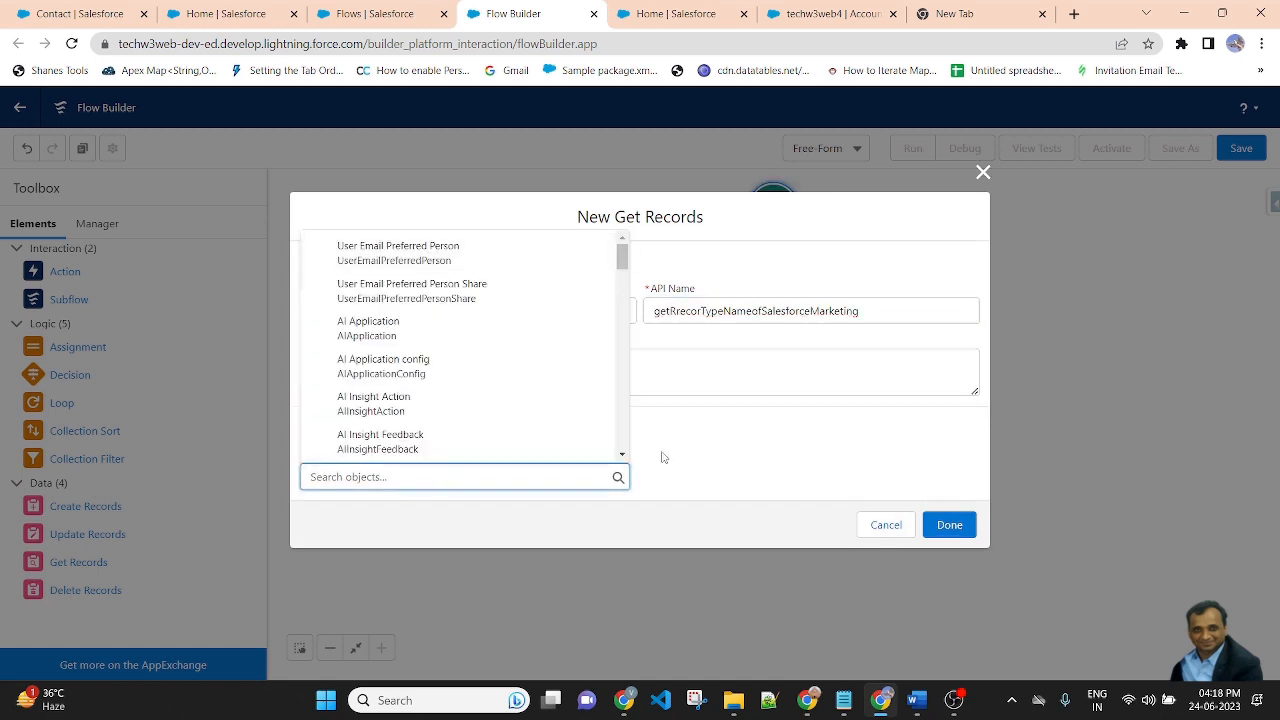
{"action": "type", "text": "te"}
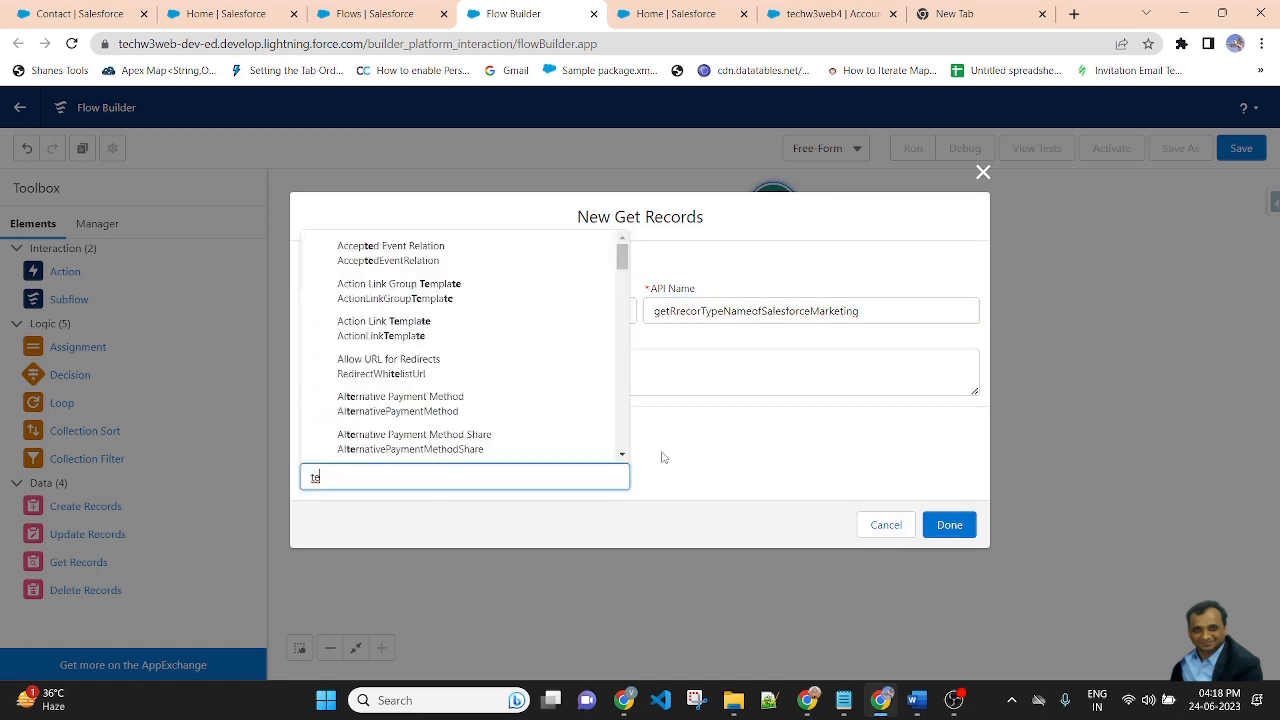
{"action": "key", "text": "BackSpace"}
{"action": "key", "text": "BackSpace"}
{"action": "type", "text": "rec"}
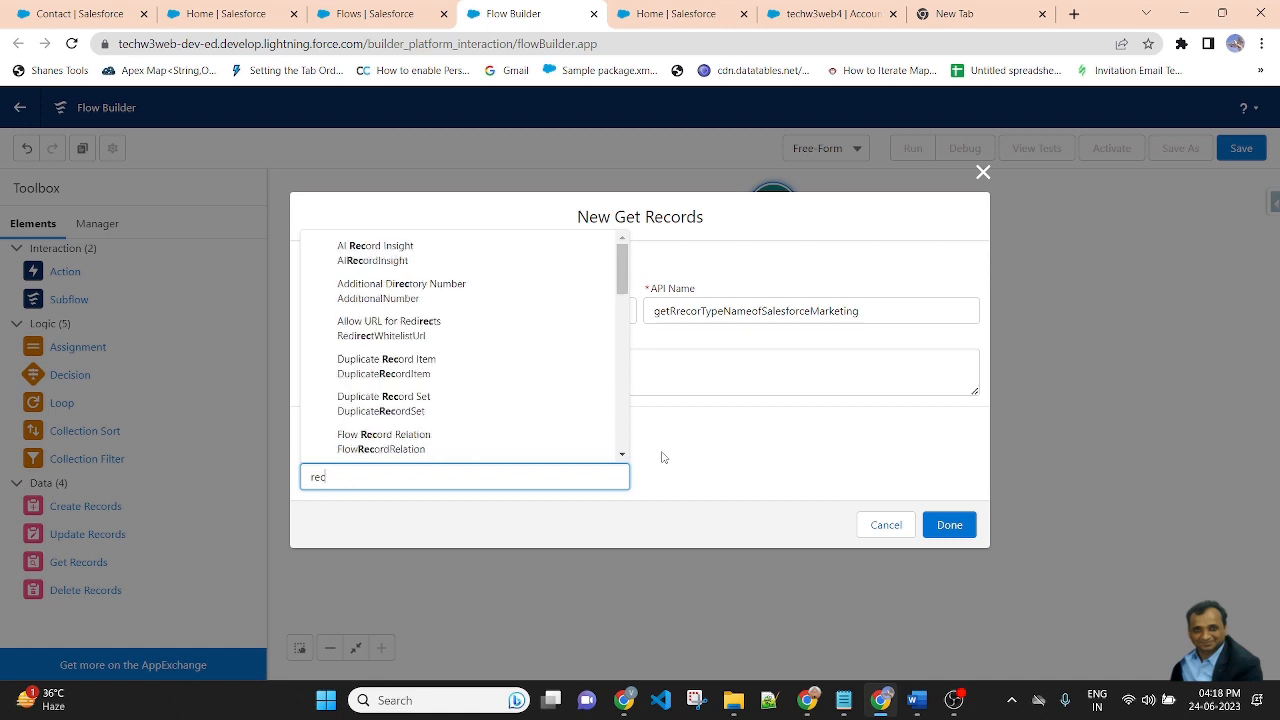
{"action": "type", "text": "ord"}
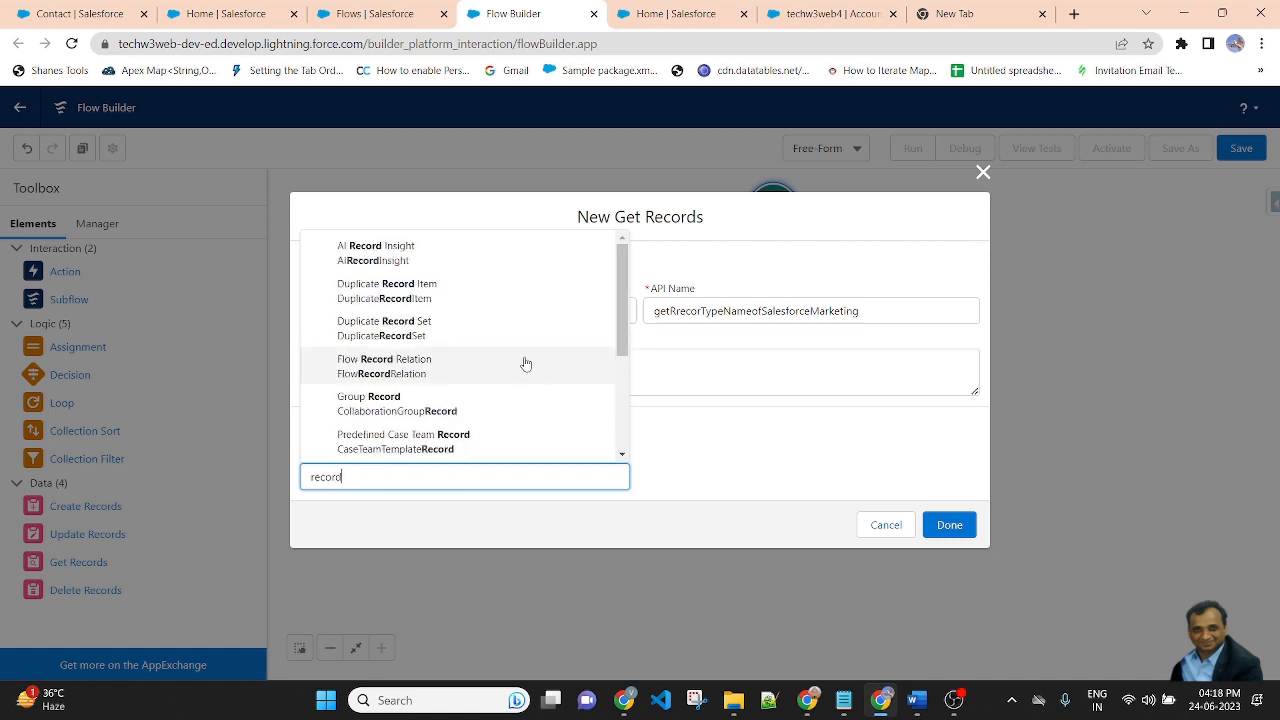
{"action": "type", "text": "T"}
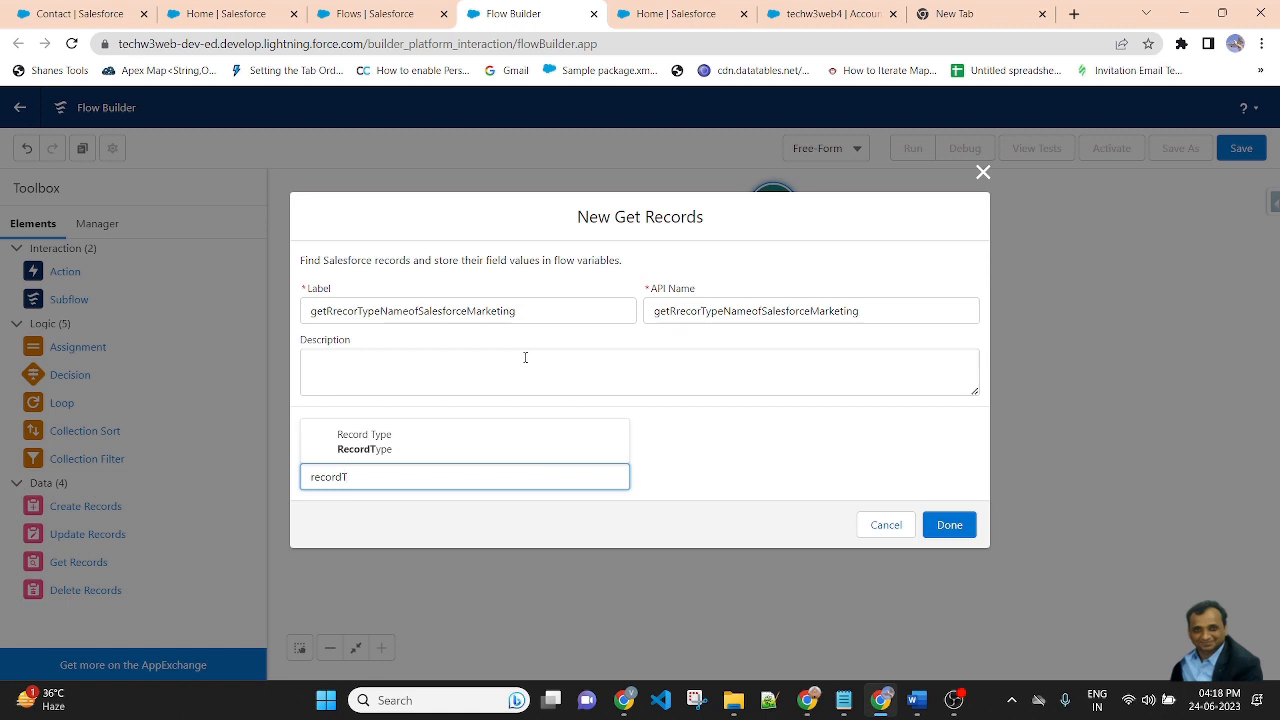
{"action": "left_click", "coordinate": [414, 434]}
Step: Filter the Record Type records by DeveloperName Equals Sales_Marketing and finish the Get Records element
{"action": "scroll", "coordinate": [419, 426], "scroll_direction": "down", "scroll_amount": 5}
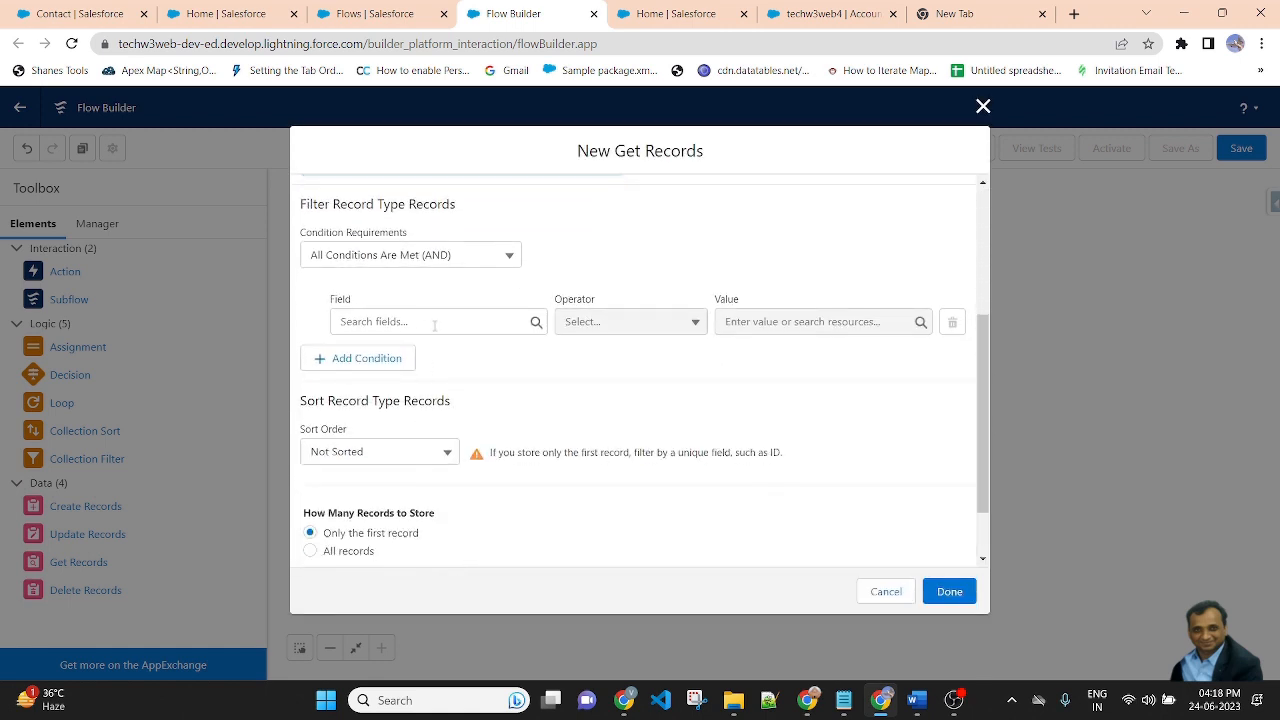
{"action": "left_click", "coordinate": [468, 324]}
{"action": "type", "text": "dev"}
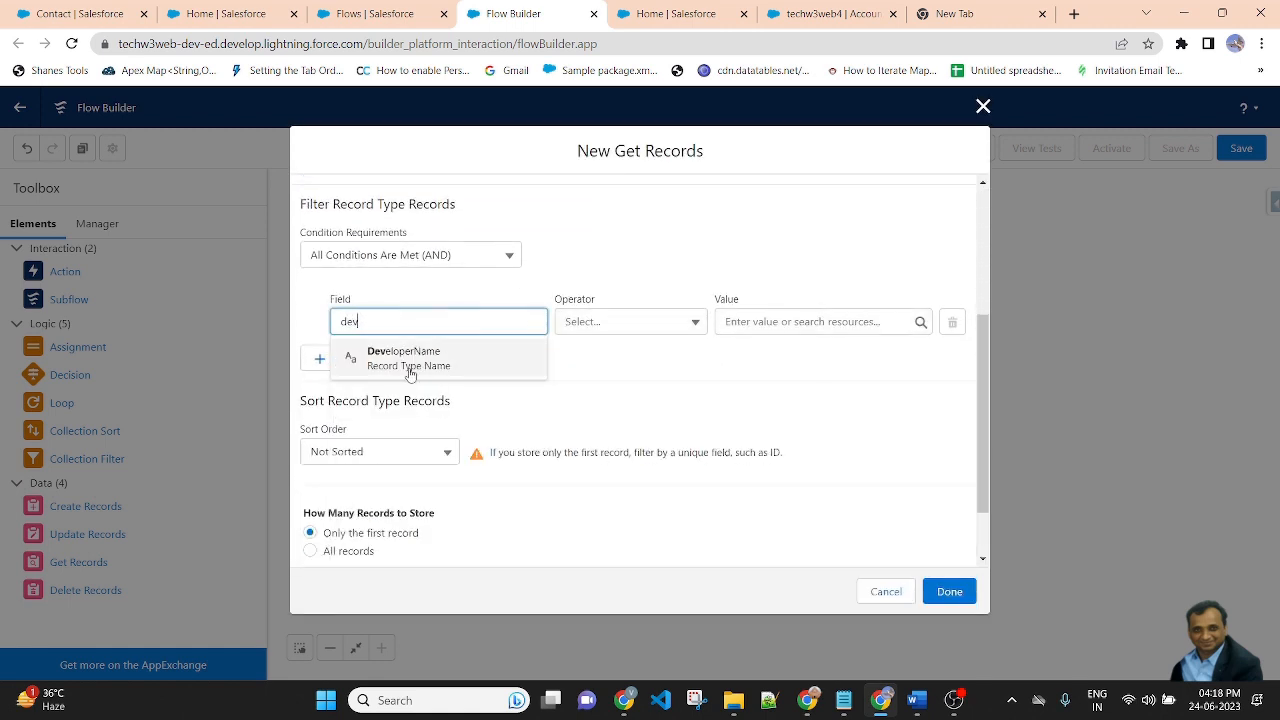
{"action": "left_click", "coordinate": [409, 364]}
{"action": "left_click", "coordinate": [688, 330]}
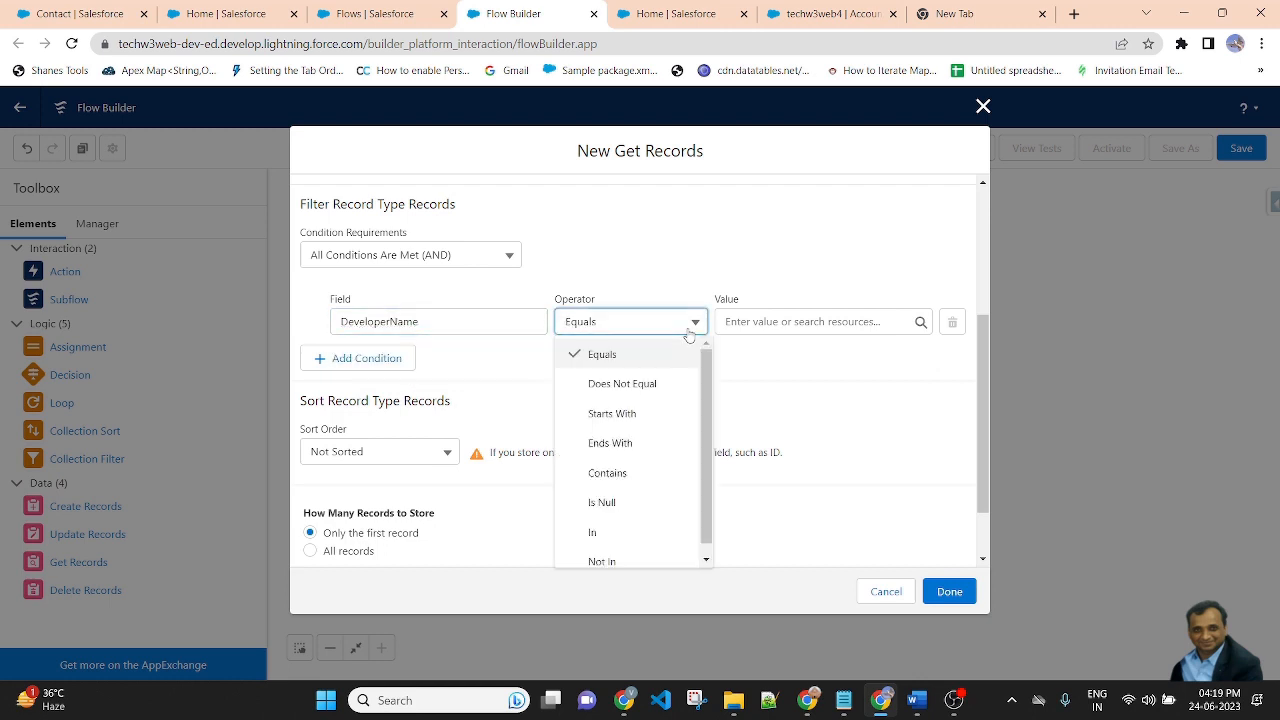
{"action": "left_click", "coordinate": [638, 352]}
{"action": "left_click", "coordinate": [781, 321]}
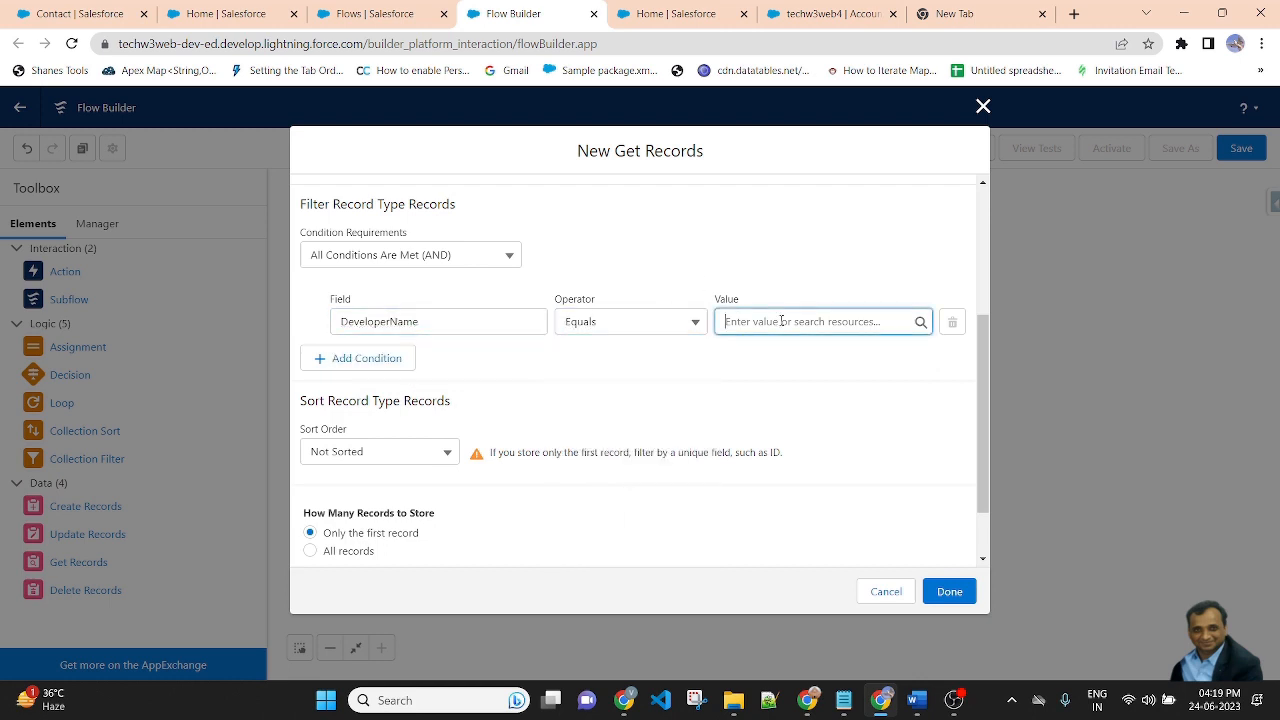
{"action": "key", "text": "ctrl+v"}
{"action": "left_click", "coordinate": [785, 252]}
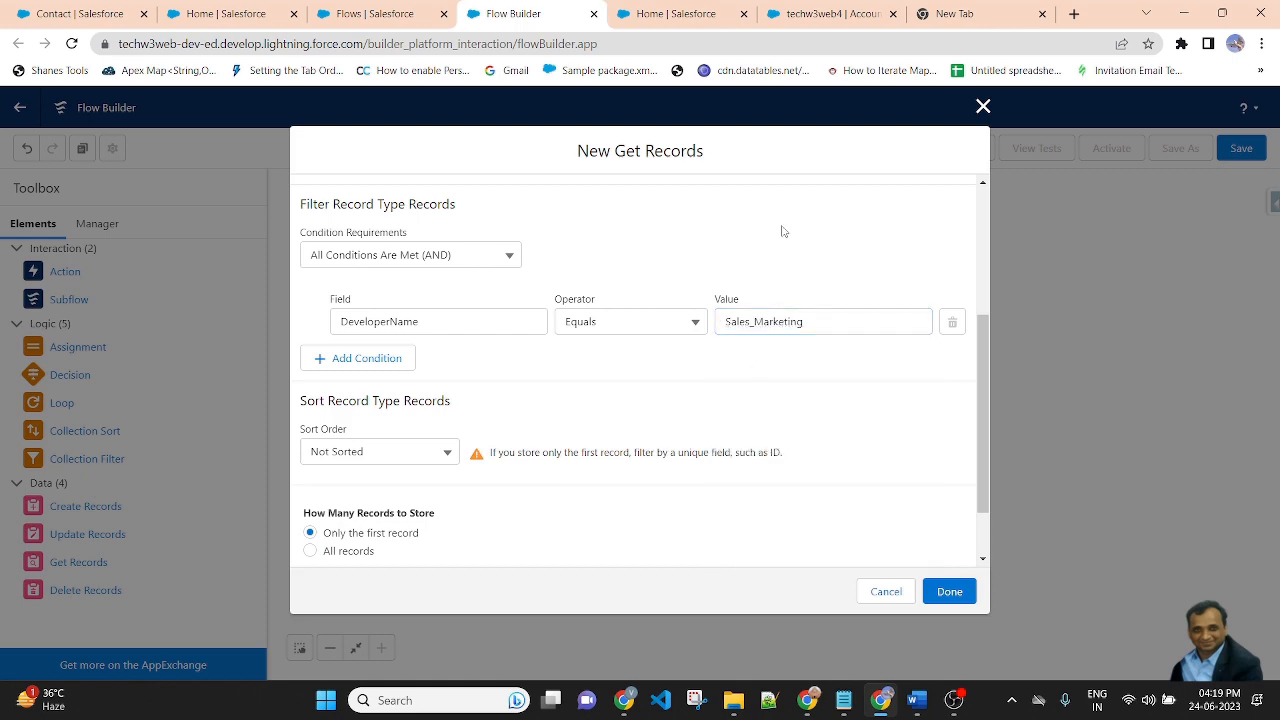
{"action": "left_click", "coordinate": [950, 593]}
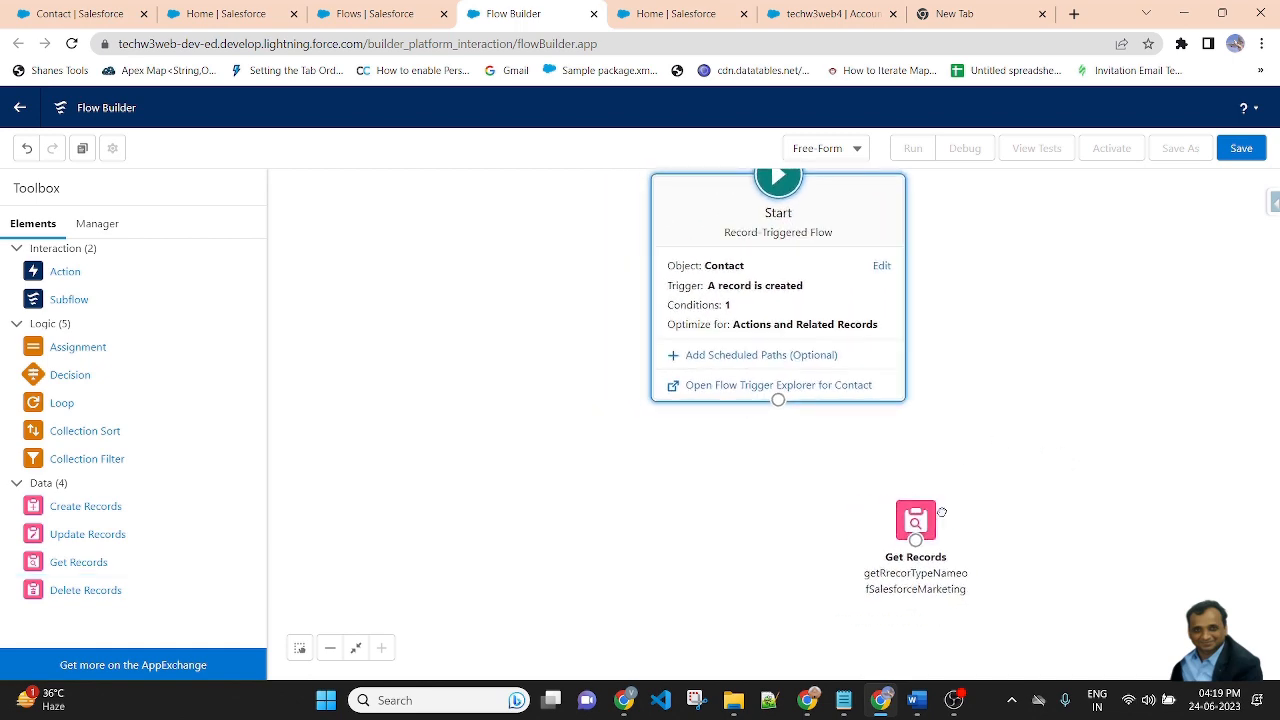
Step: Connect the Start element to the Get Records element, then add another Get Records element and begin its label
{"action": "left_click_drag", "start_coordinate": [778, 400], "coordinate": [797, 481]}
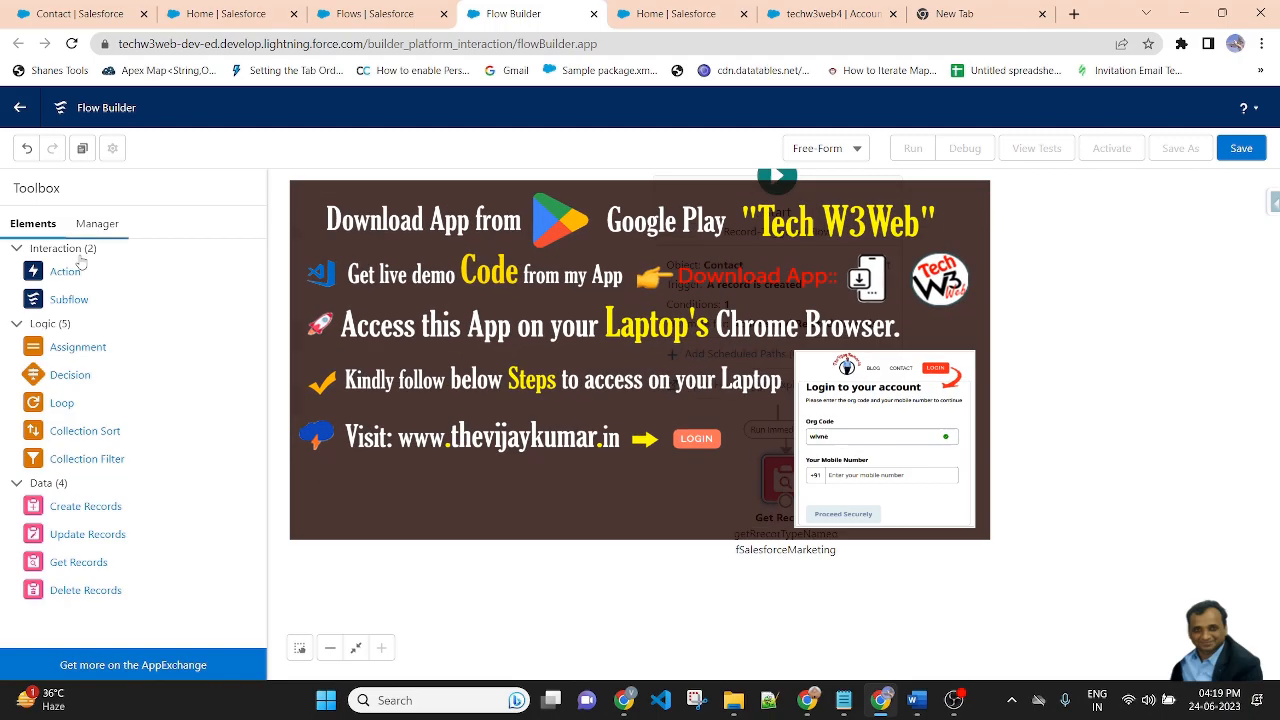
{"action": "left_click_drag", "start_coordinate": [78, 562], "coordinate": [560, 480]}
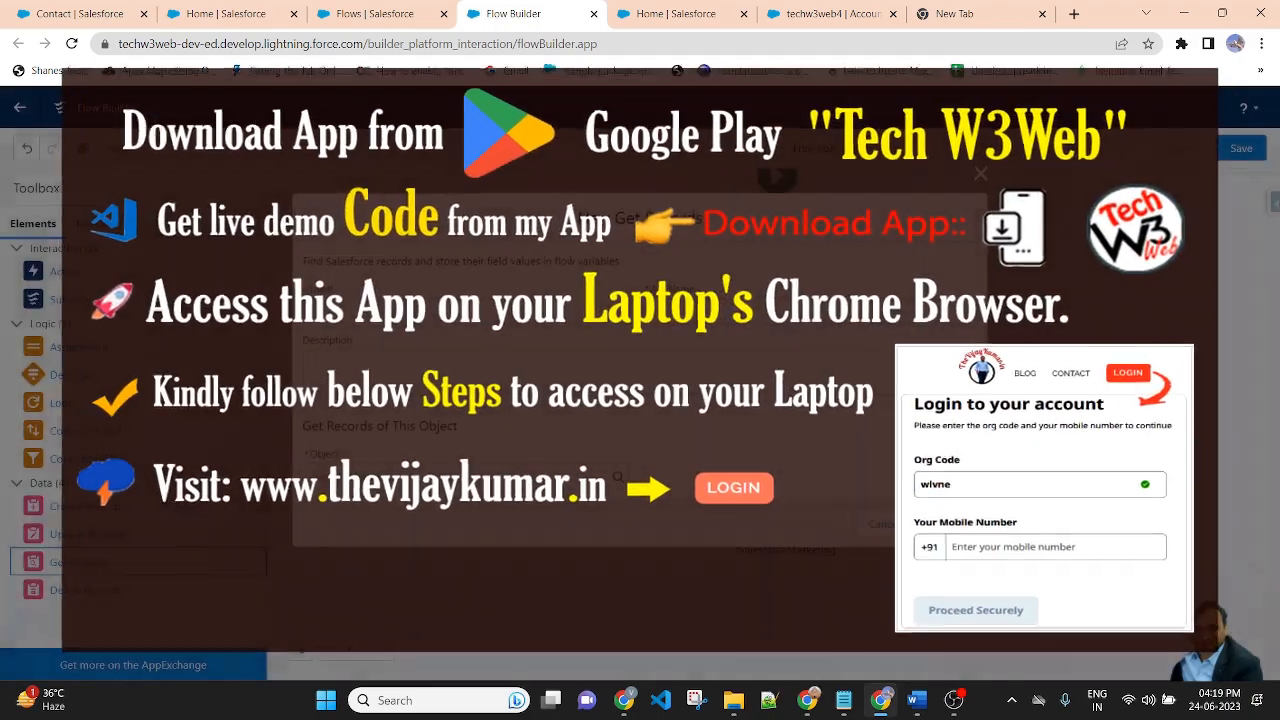
{"action": "left_click", "coordinate": [468, 305]}
{"action": "type", "text": "ge"}
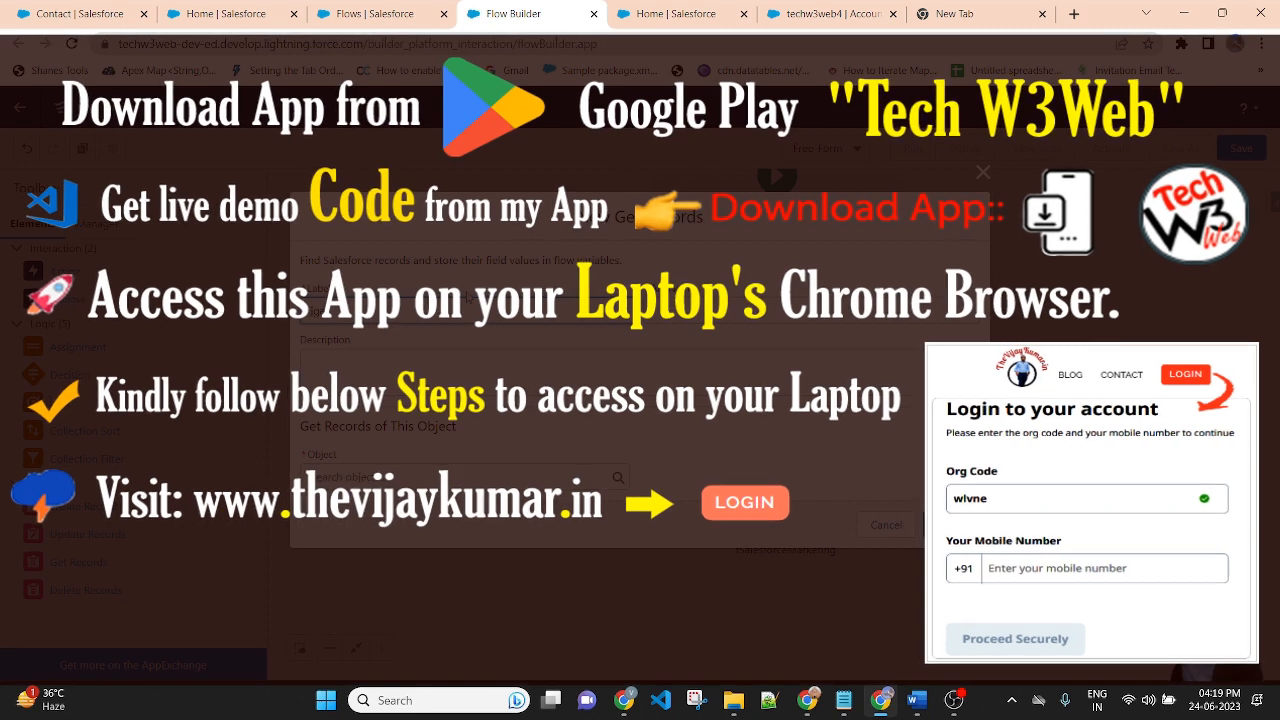
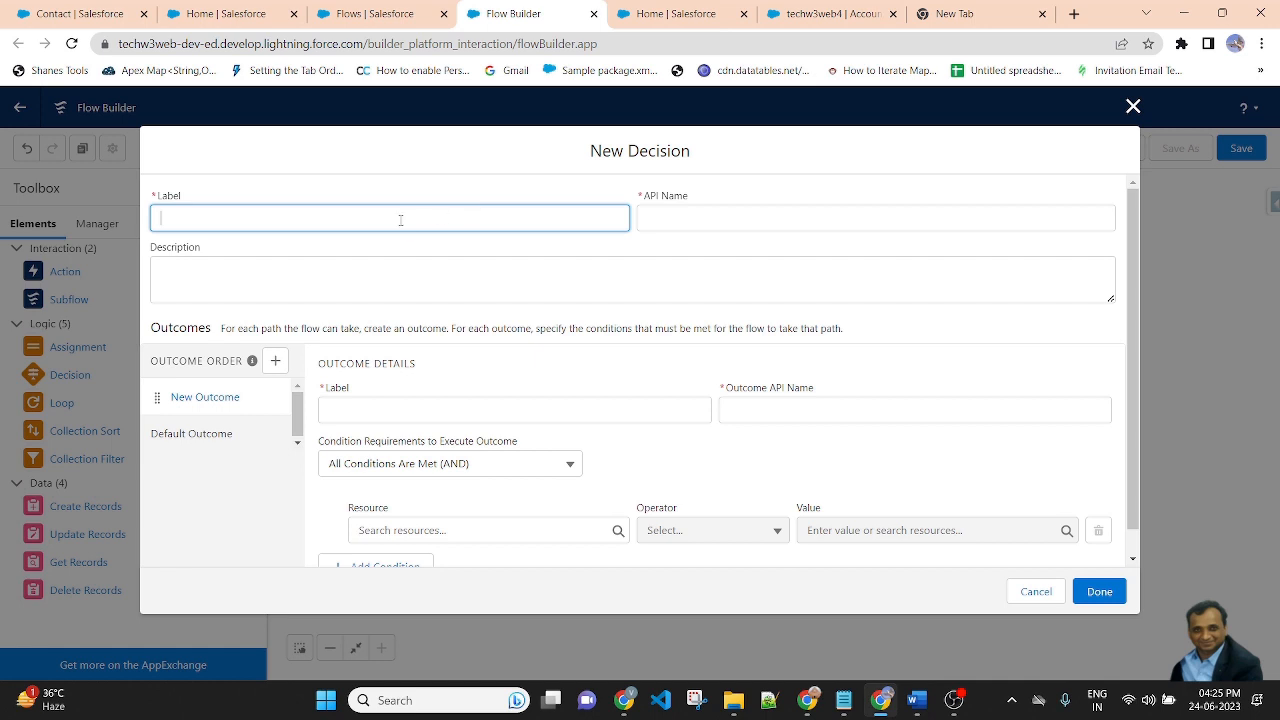
Step: Label the new Decision element DecisionForSalesforceMarketing and let the API name fill in from it
{"action": "type", "text": "D"}
{"action": "type", "text": "ecison"}
{"action": "type", "text": "ionFor"}
{"action": "type", "text": "Salesfor"}
{"action": "type", "text": "ceMarketioin"}
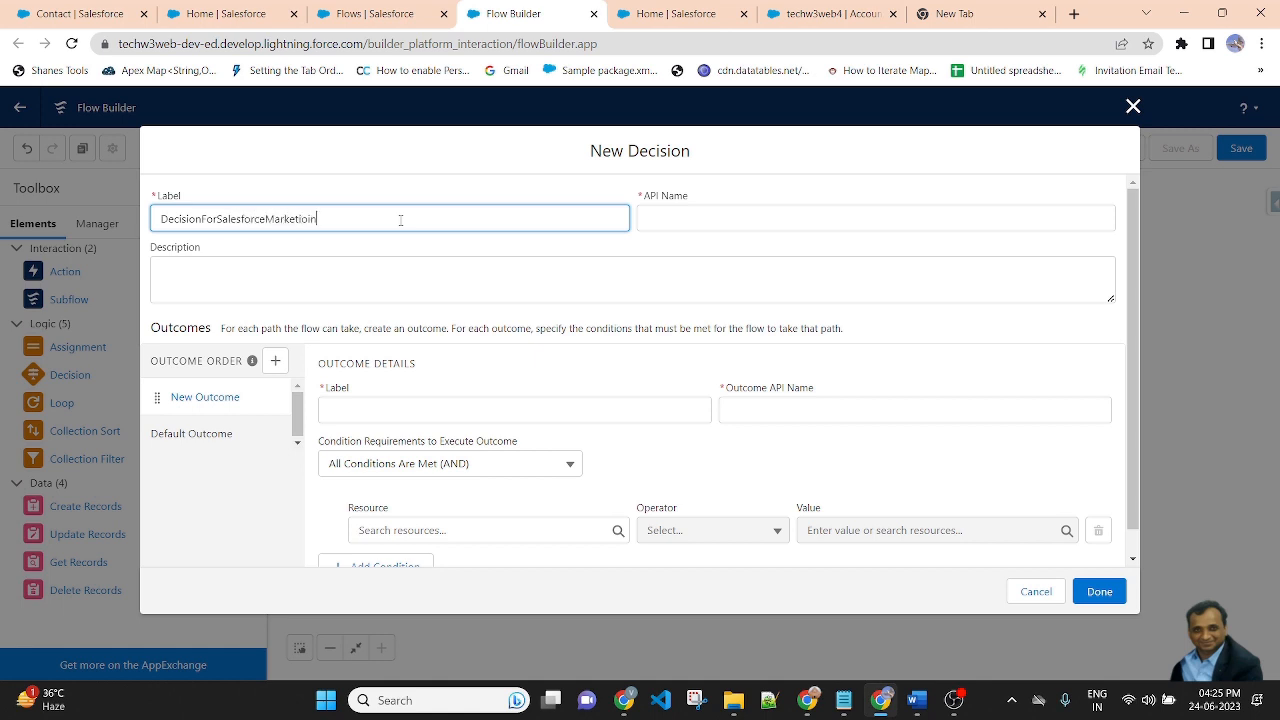
{"action": "key", "text": "BackSpace"}
{"action": "key", "text": "BackSpace"}
{"action": "key", "text": "BackSpace"}
{"action": "type", "text": "ng"}
{"action": "left_click", "coordinate": [430, 191]}
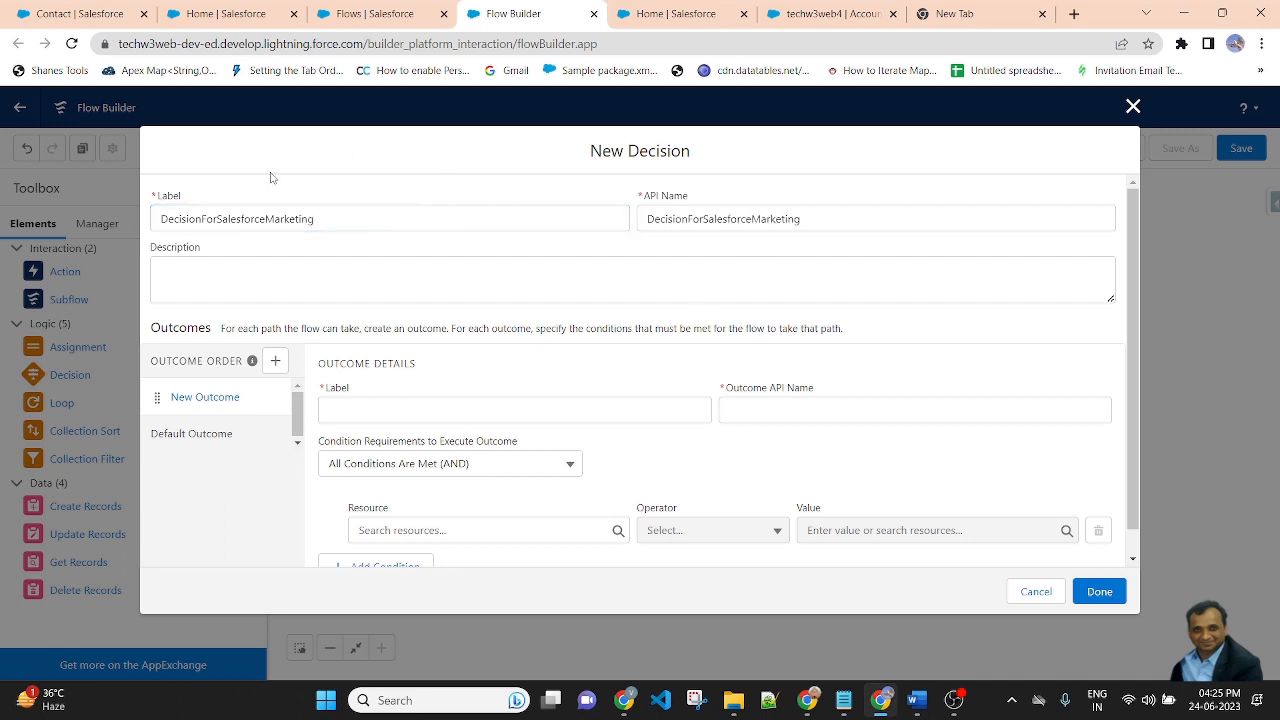
Step: Replace the Decision element's label and API name with DecisionToCheck
{"action": "left_click", "coordinate": [360, 225]}
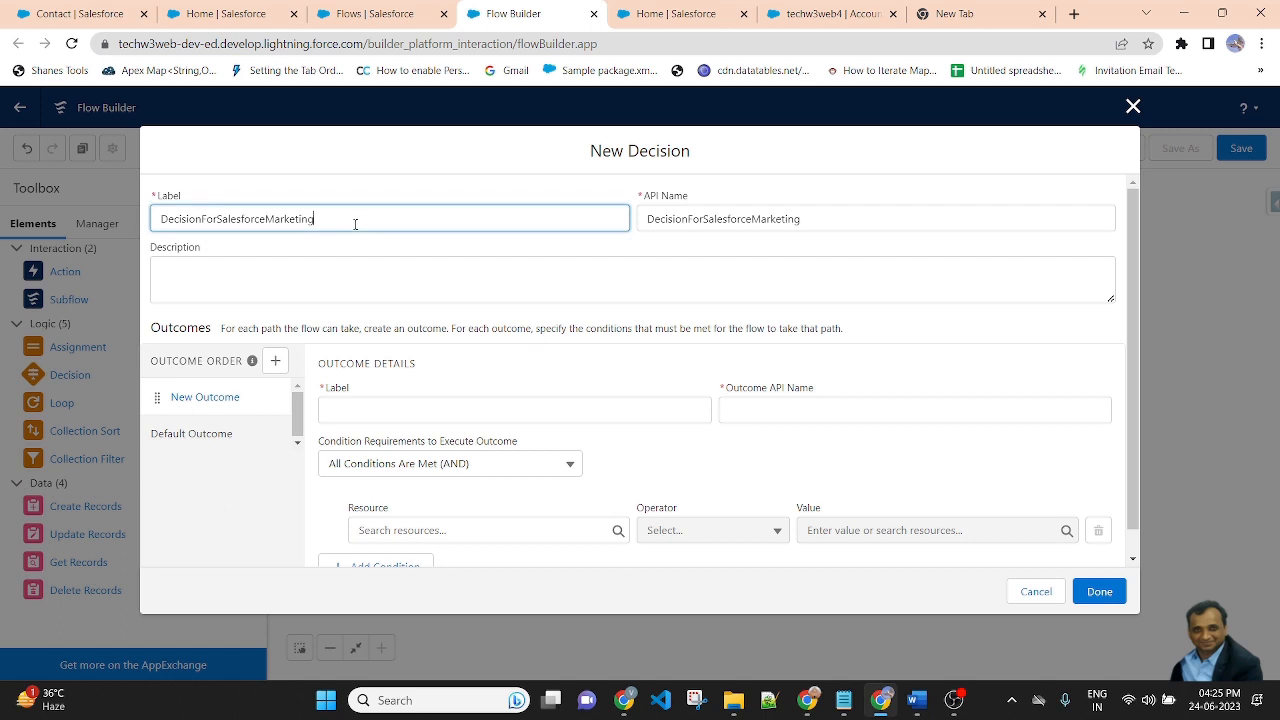
{"action": "left_click_drag", "start_coordinate": [354, 221], "coordinate": [115, 226]}
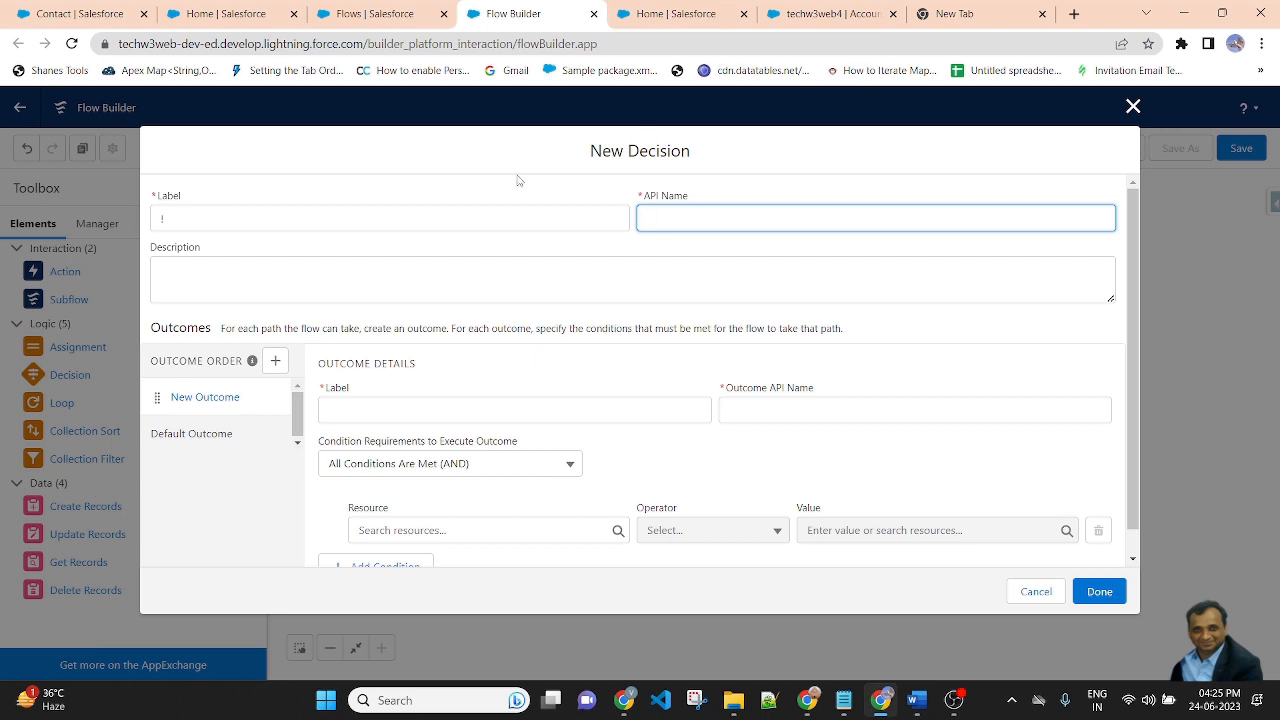
{"action": "left_click", "coordinate": [185, 218]}
{"action": "type", "text": "De"}
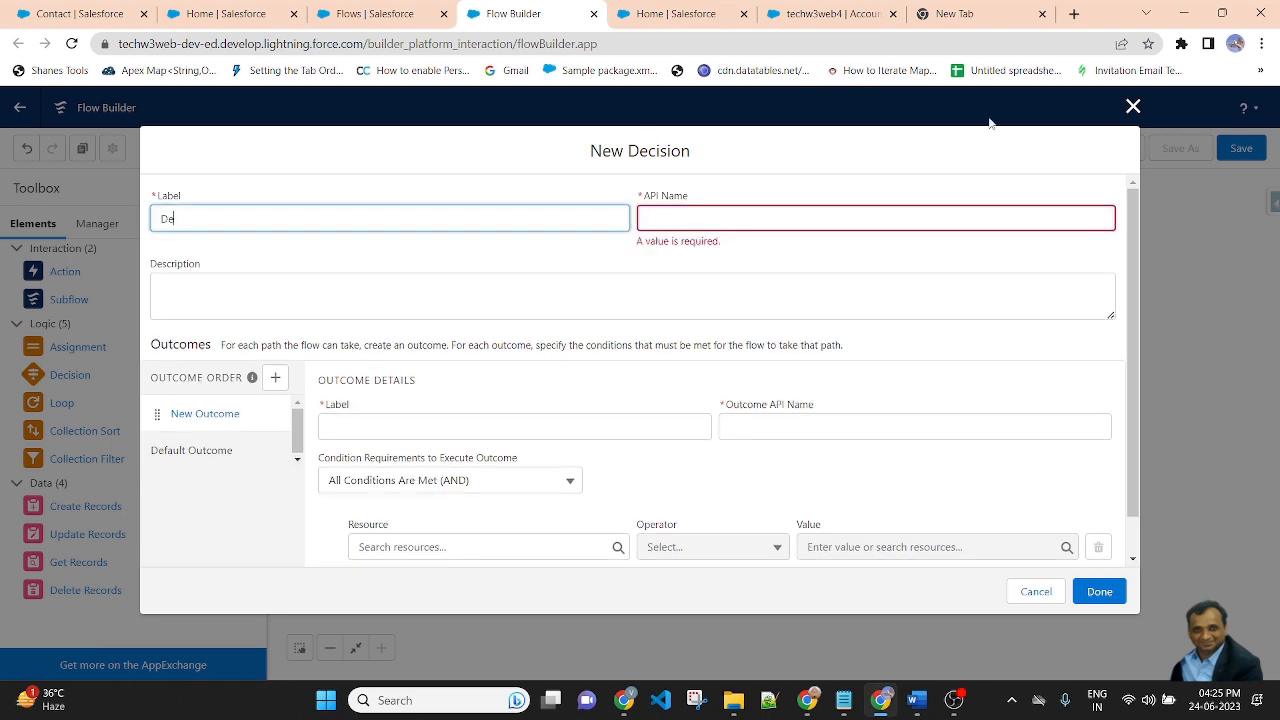
{"action": "type", "text": "cisionToCheck"}
{"action": "left_click", "coordinate": [997, 115]}
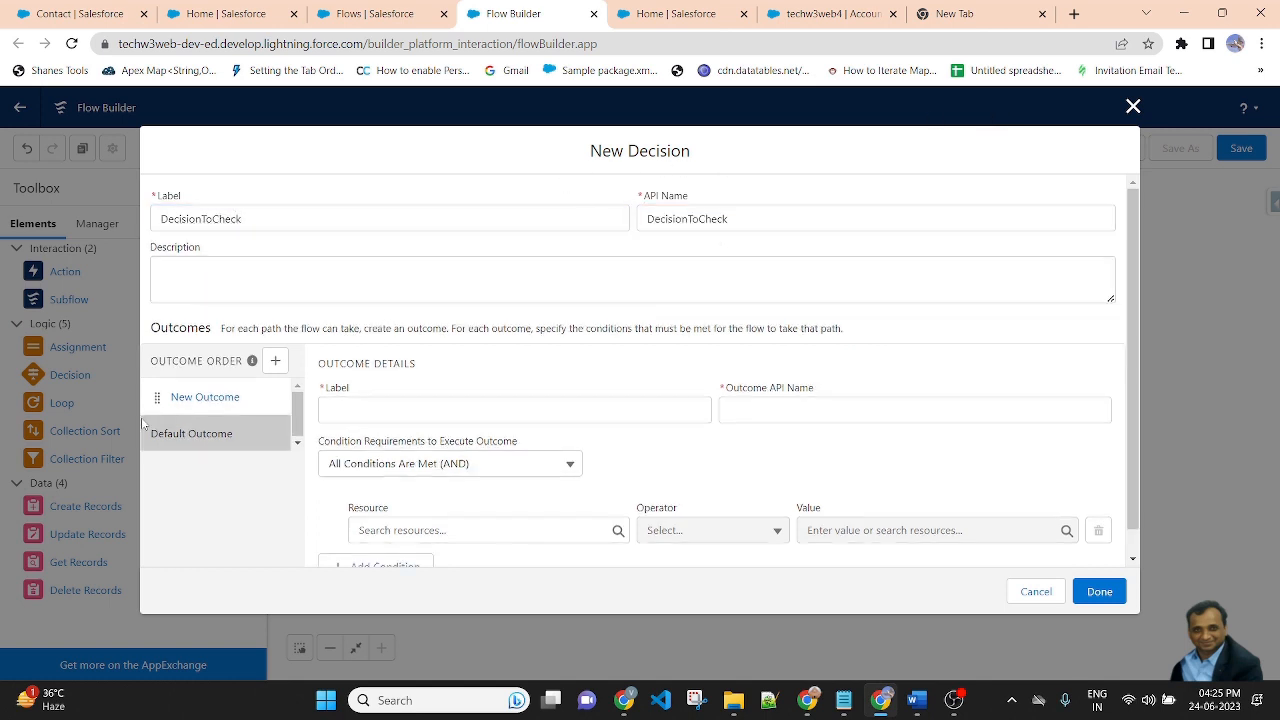
Step: Label the decision's first outcome DecisionForSalesMarketing, with the matching outcome API name
{"action": "left_click", "coordinate": [360, 408]}
{"action": "type", "text": "Dec"}
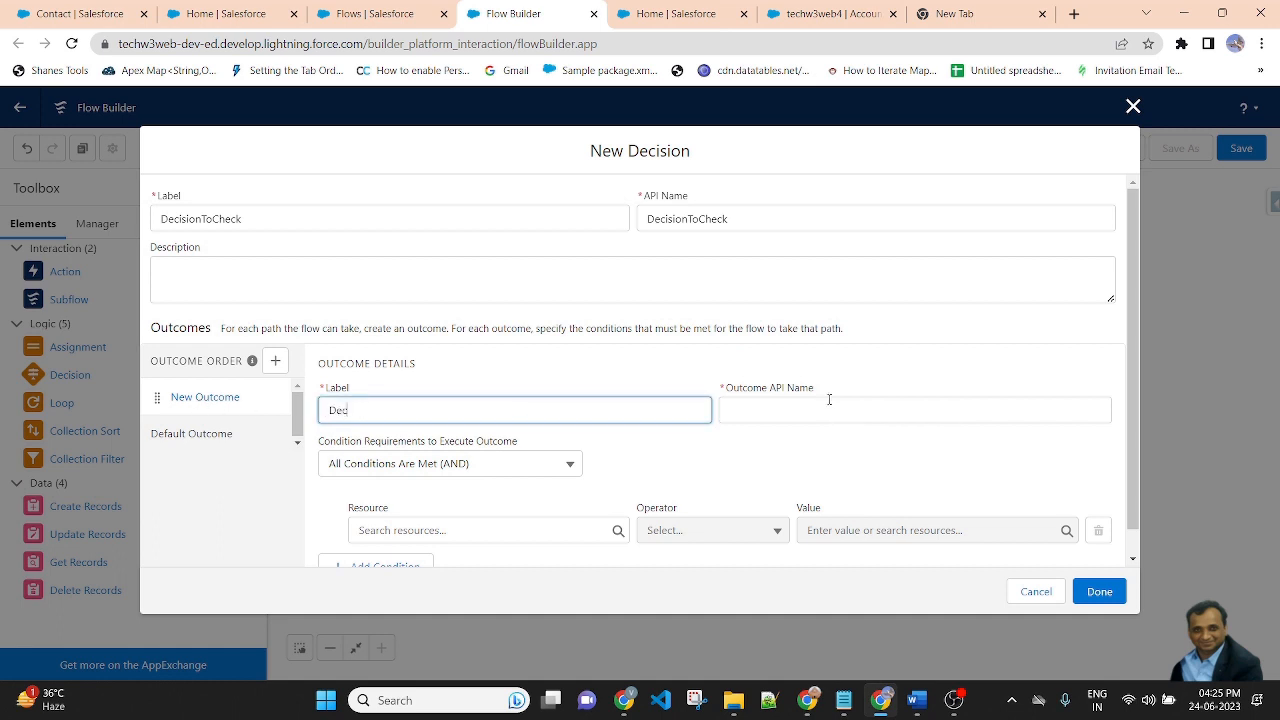
{"action": "type", "text": "isionForSalesMarketing"}
{"action": "left_click", "coordinate": [562, 357]}
Step: Set the resource of the DecisionForSalesMarketing outcome's condition to {!$Record.RecordTypeId}
{"action": "scroll", "coordinate": [391, 471], "scroll_direction": "down", "scroll_amount": 1}
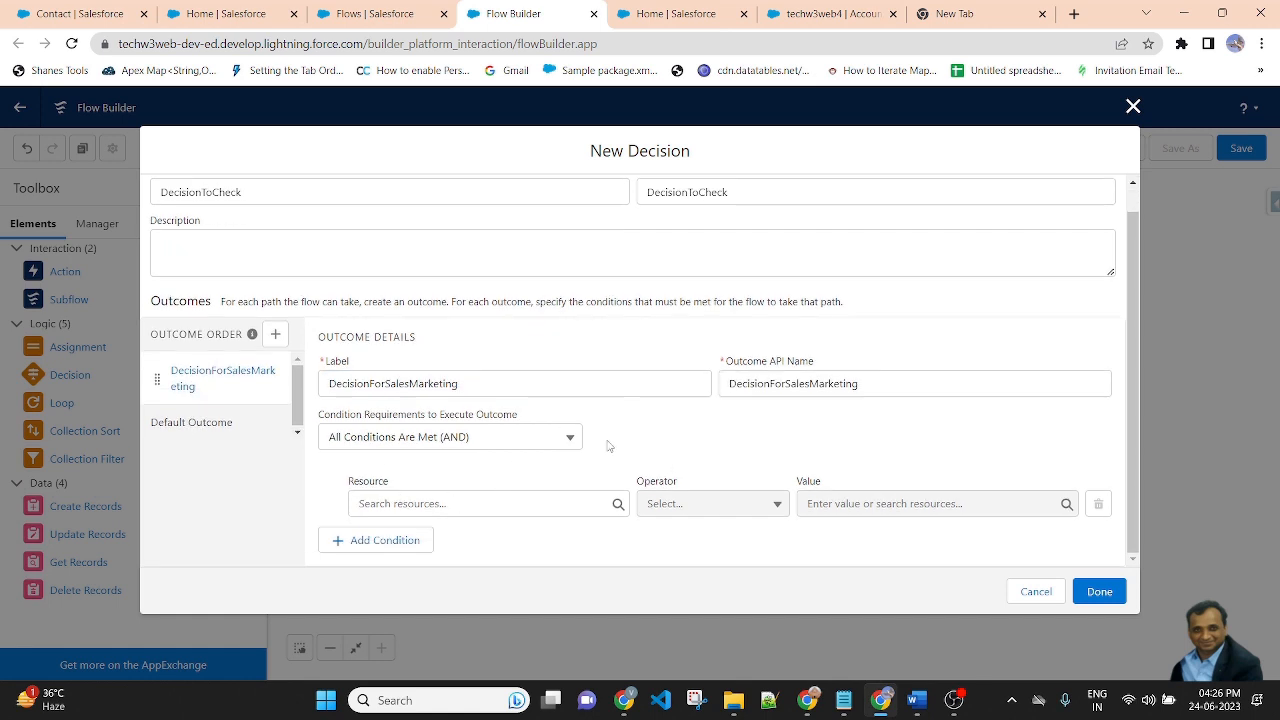
{"action": "left_click", "coordinate": [514, 505]}
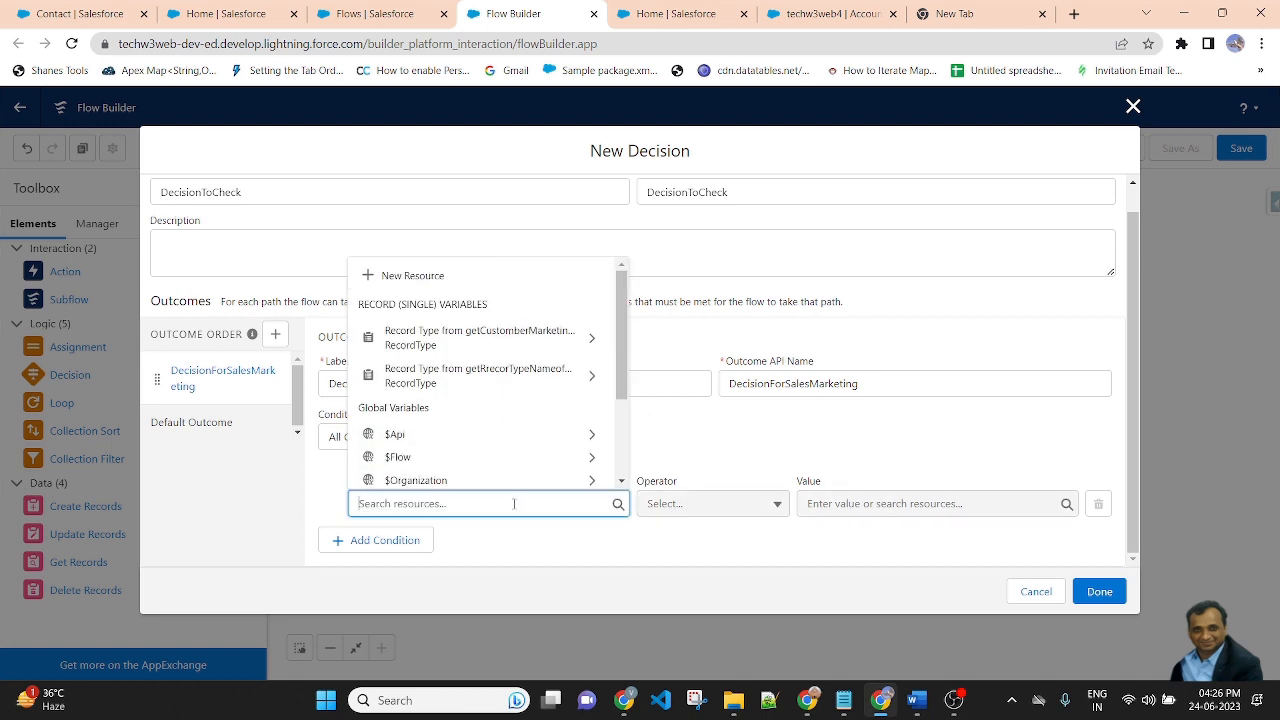
{"action": "type", "text": "$re"}
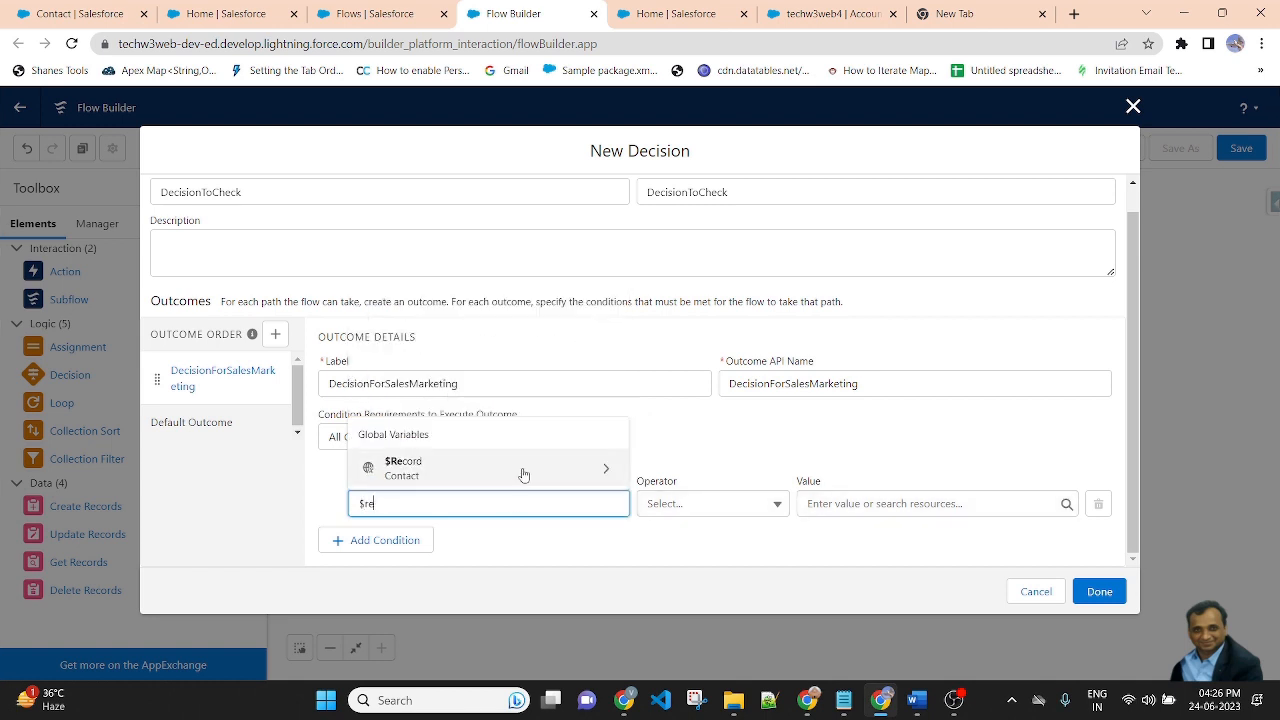
{"action": "left_click", "coordinate": [522, 472]}
{"action": "type", "text": "rec"}
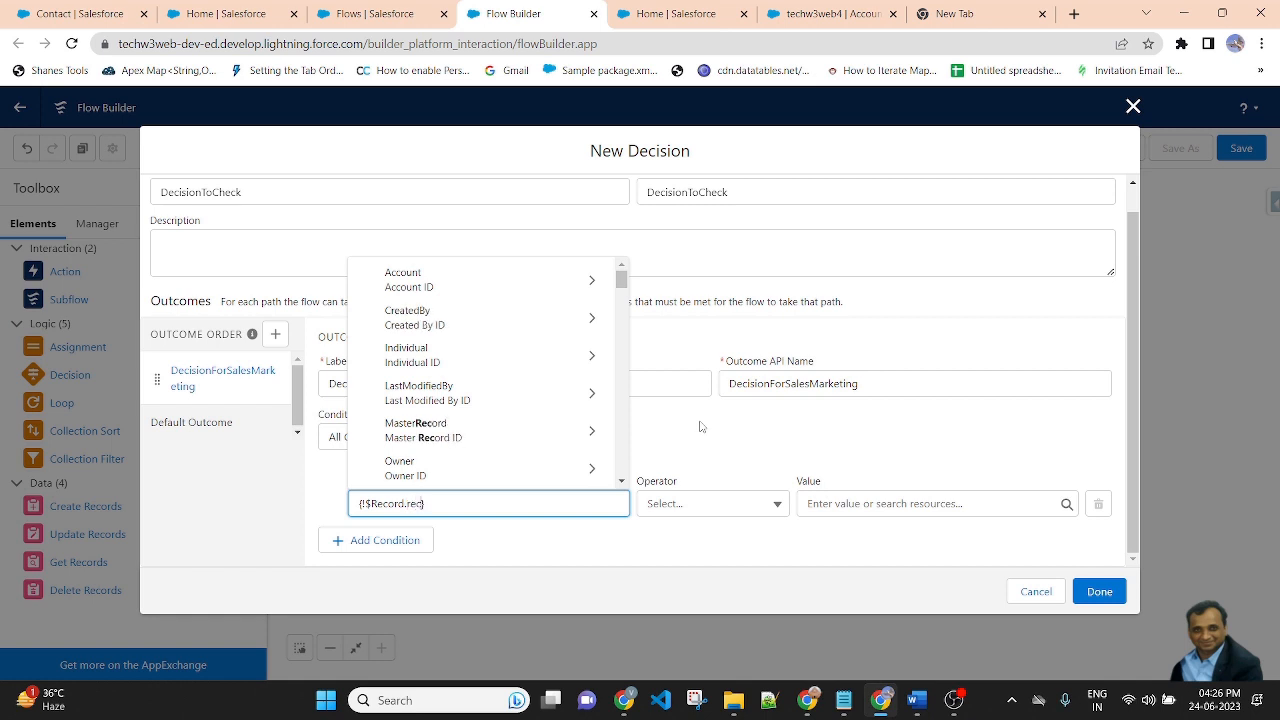
{"action": "type", "text": "co"}
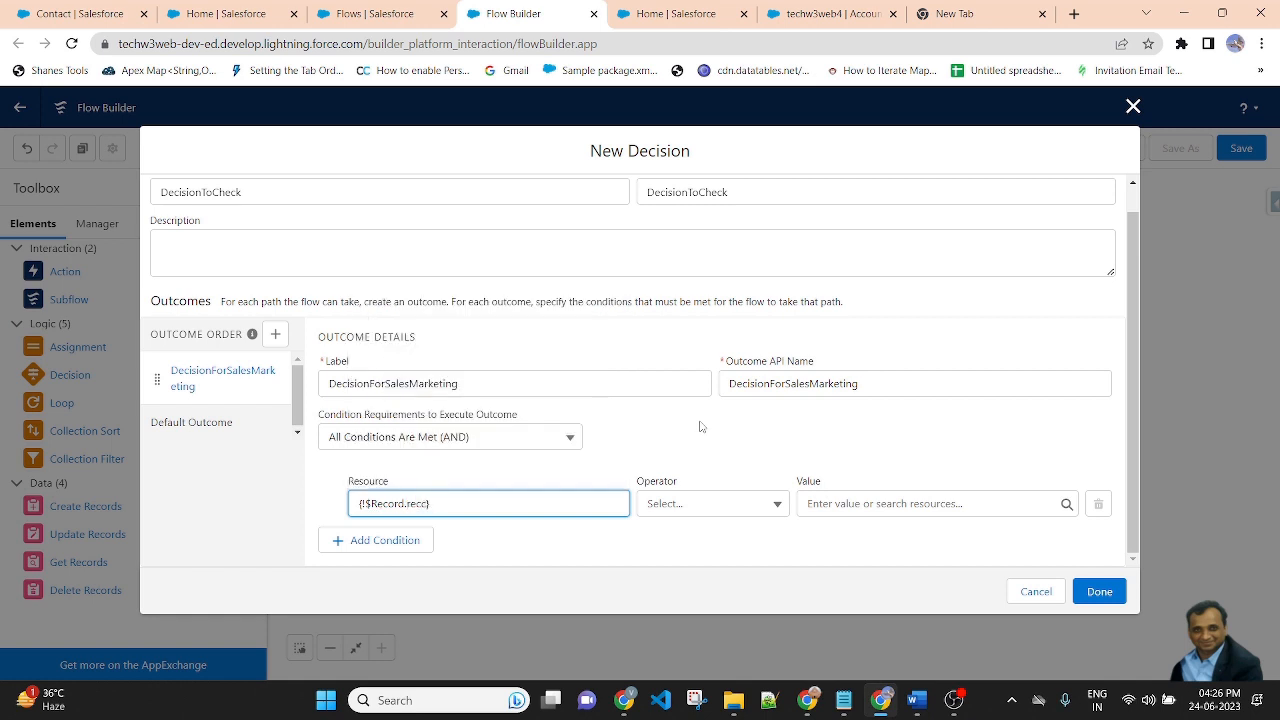
{"action": "key", "text": "BackSpace"}
{"action": "key", "text": "BackSpace"}
{"action": "key", "text": "BackSpace"}
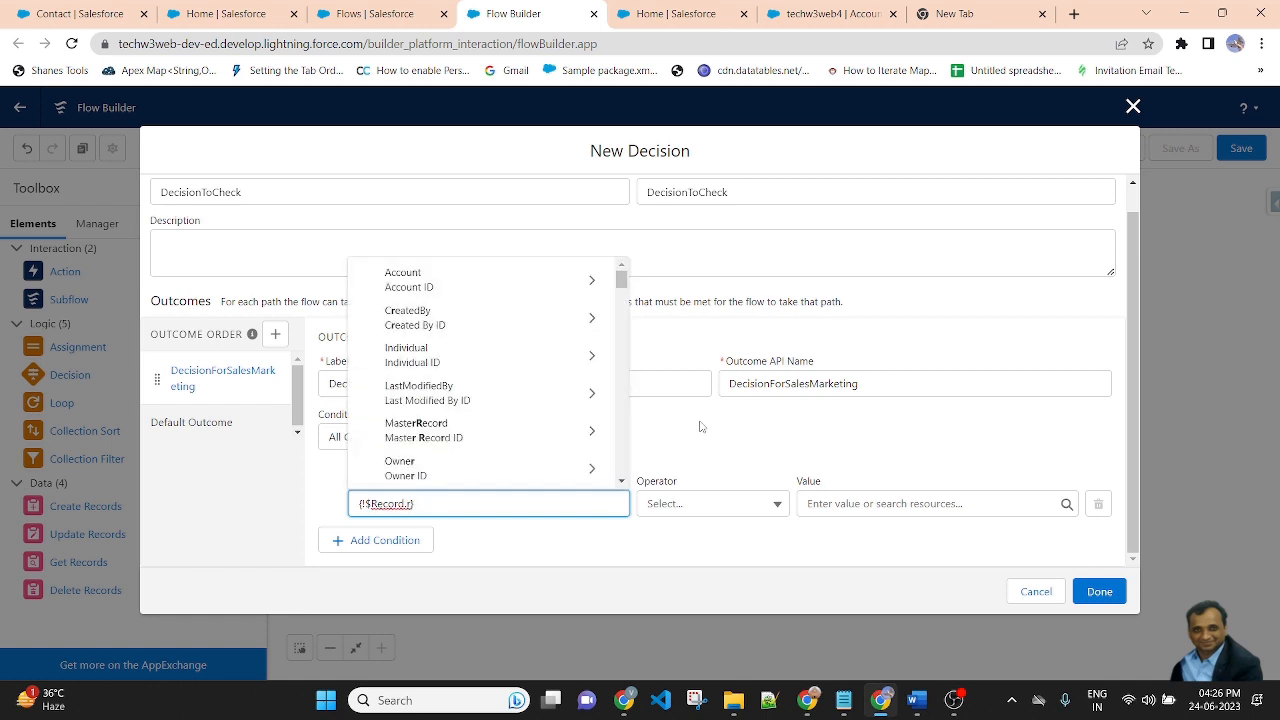
{"action": "type", "text": "ec"}
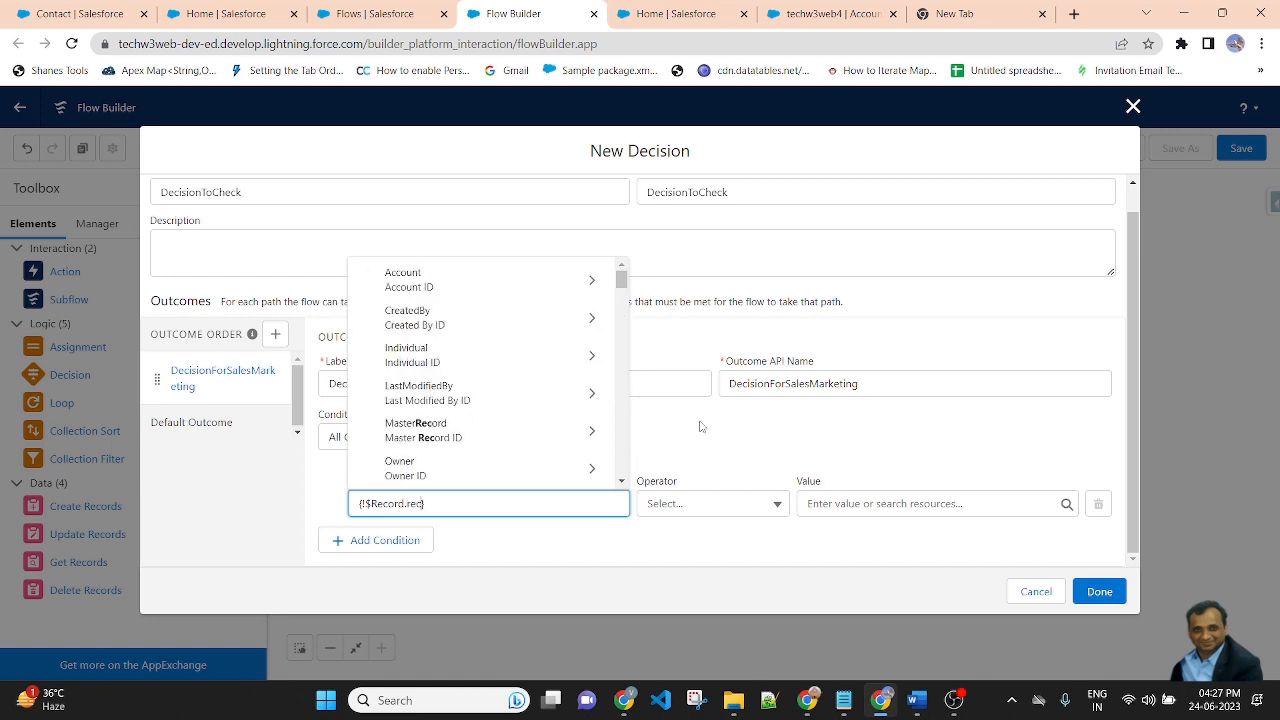
{"action": "scroll", "coordinate": [530, 456], "scroll_direction": "down", "scroll_amount": 3}
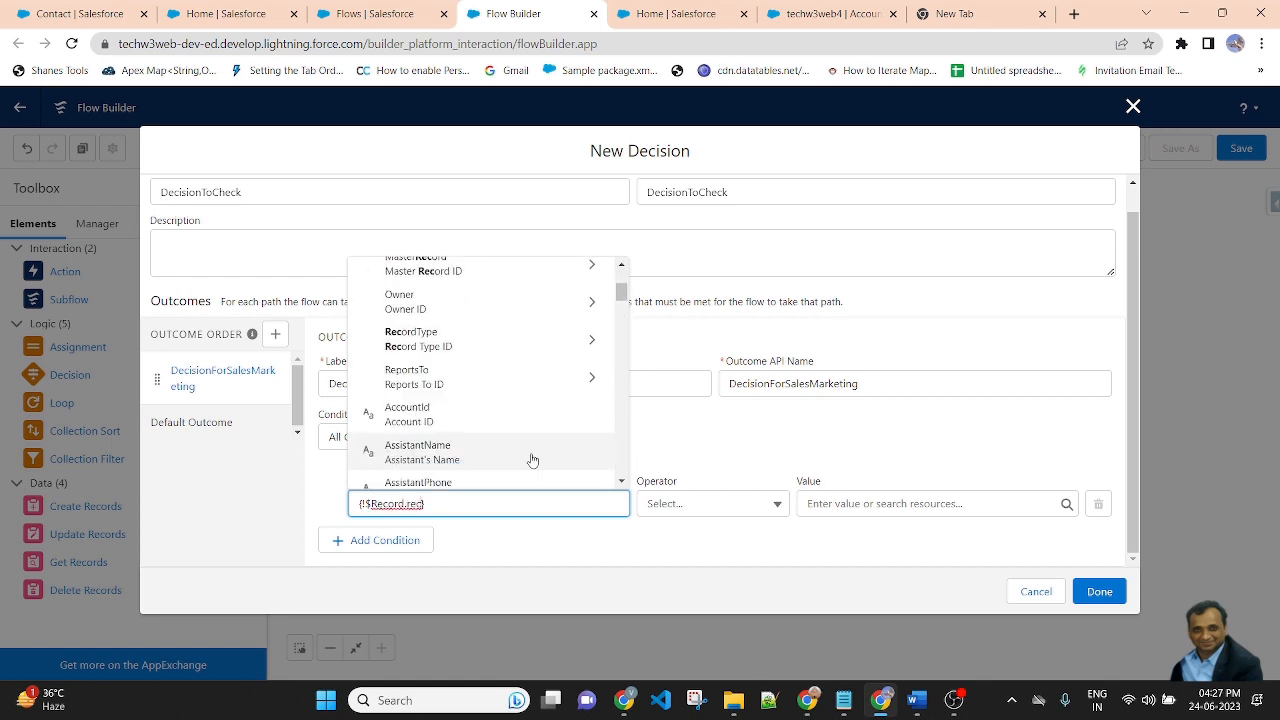
{"action": "scroll", "coordinate": [565, 461], "scroll_direction": "down", "scroll_amount": 5}
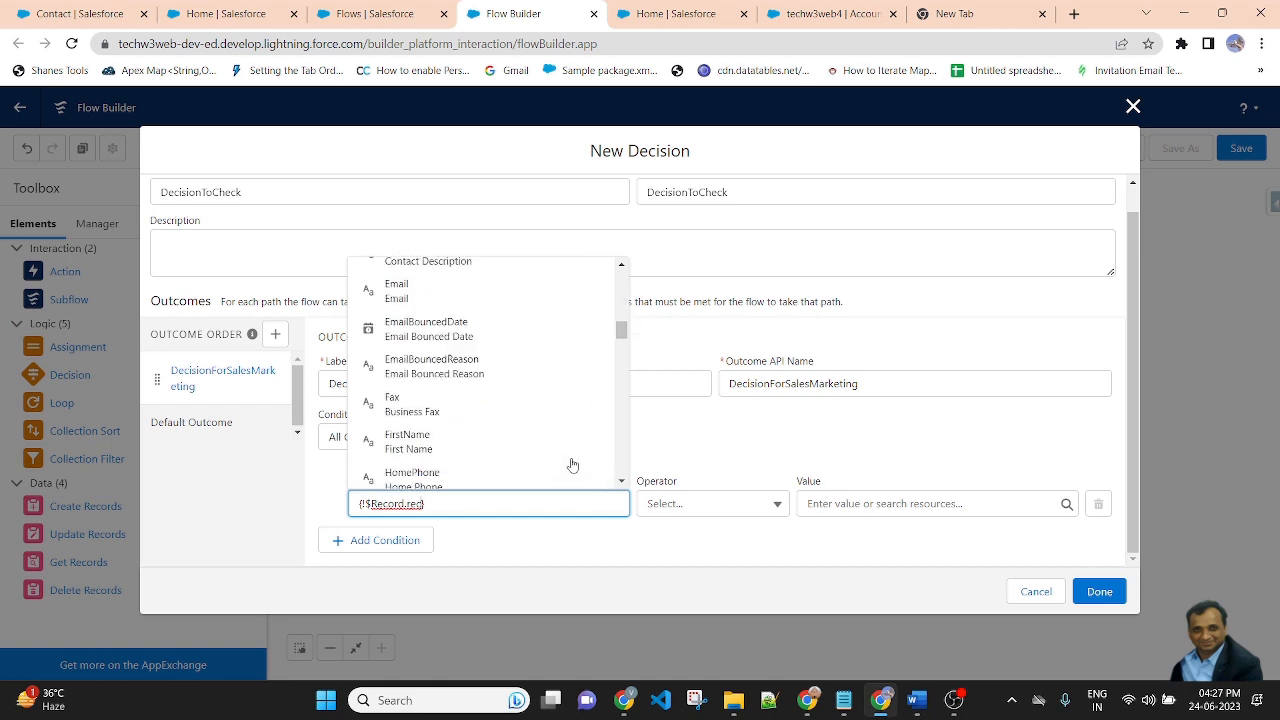
{"action": "type", "text": "ordT"}
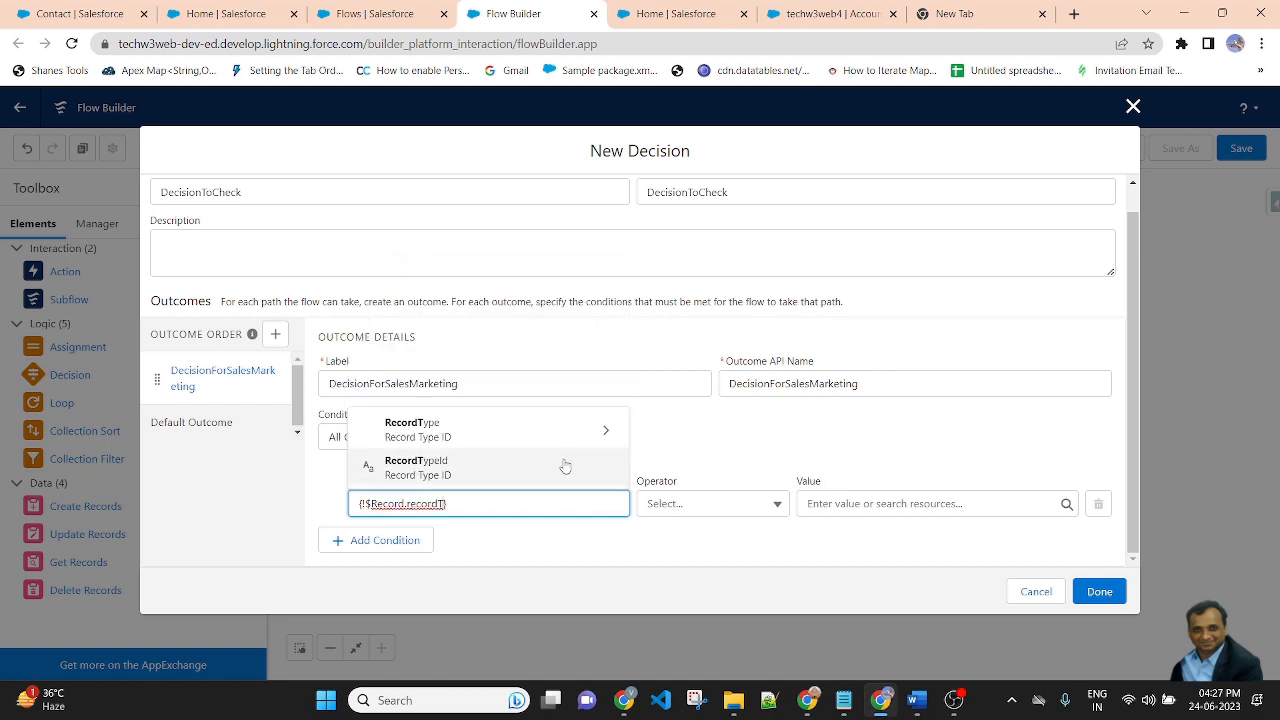
{"action": "left_click", "coordinate": [388, 467]}
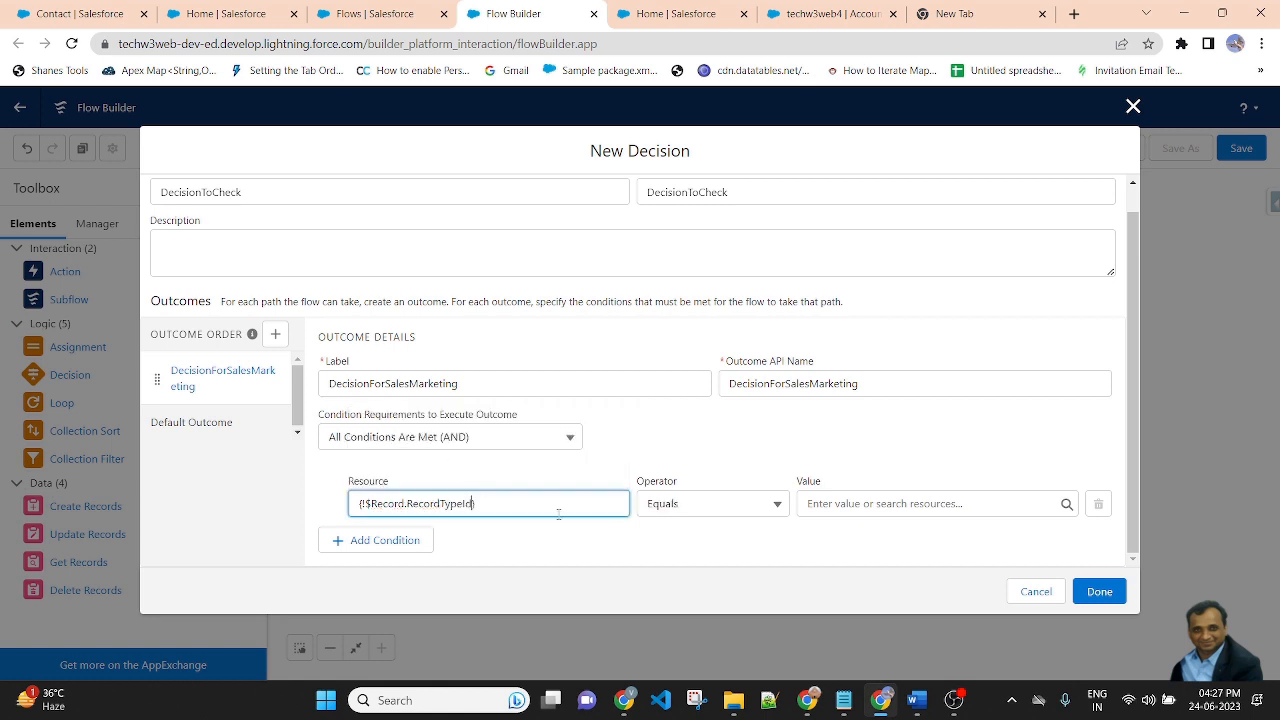
Step: Set the DecisionForSalesMarketing condition's value to the Record Type ID from getRrecorTypeNameofSalesforceMarketing and finish the decision
{"action": "left_click", "coordinate": [864, 503]}
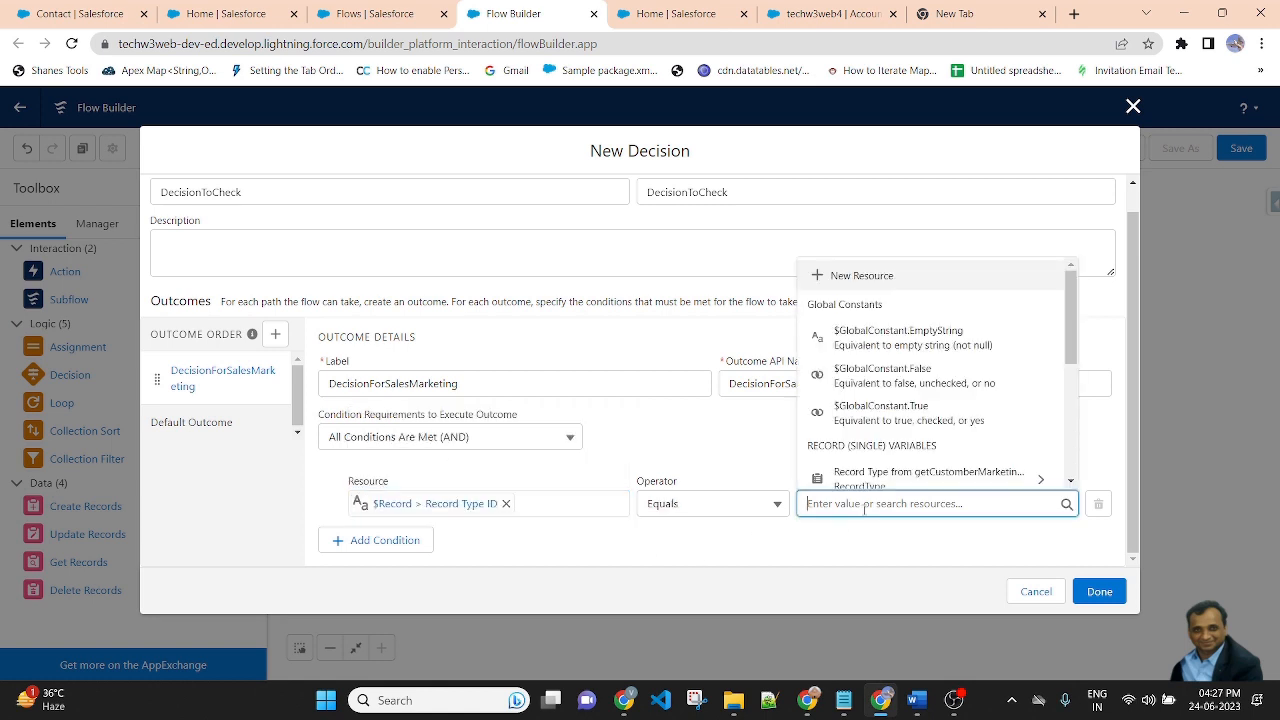
{"action": "type", "text": "get"}
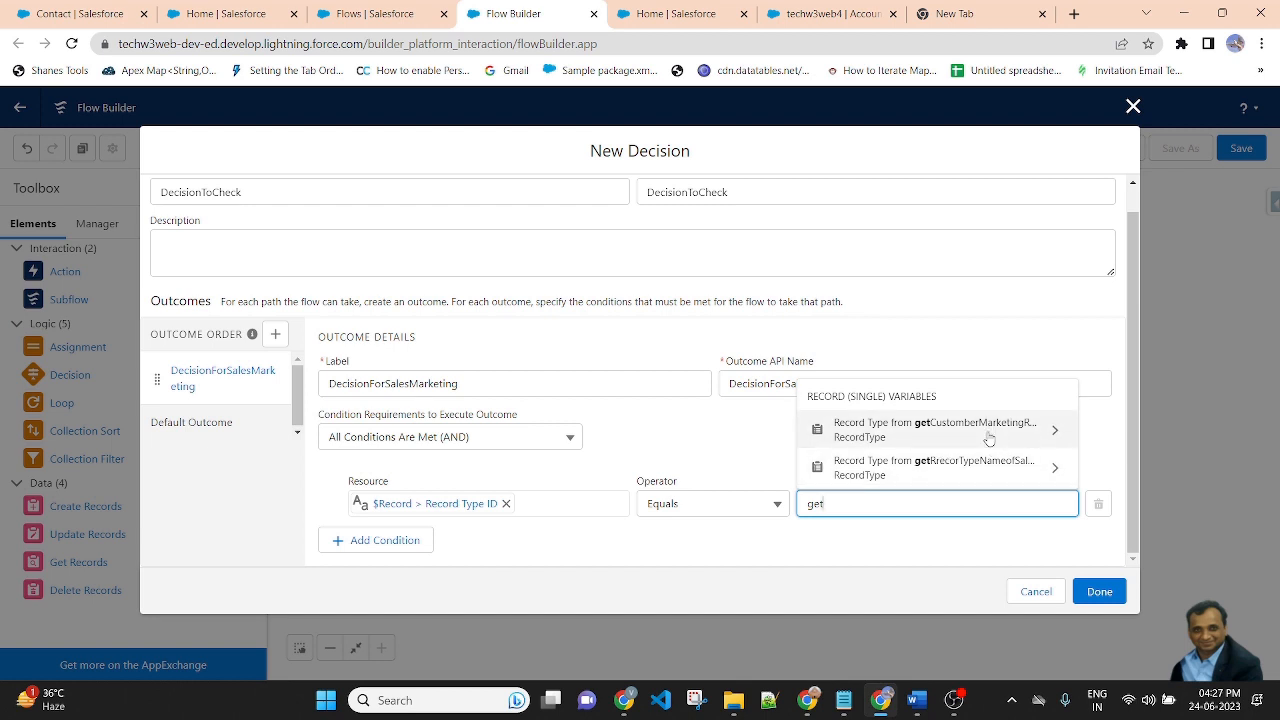
{"action": "left_click", "coordinate": [1030, 470]}
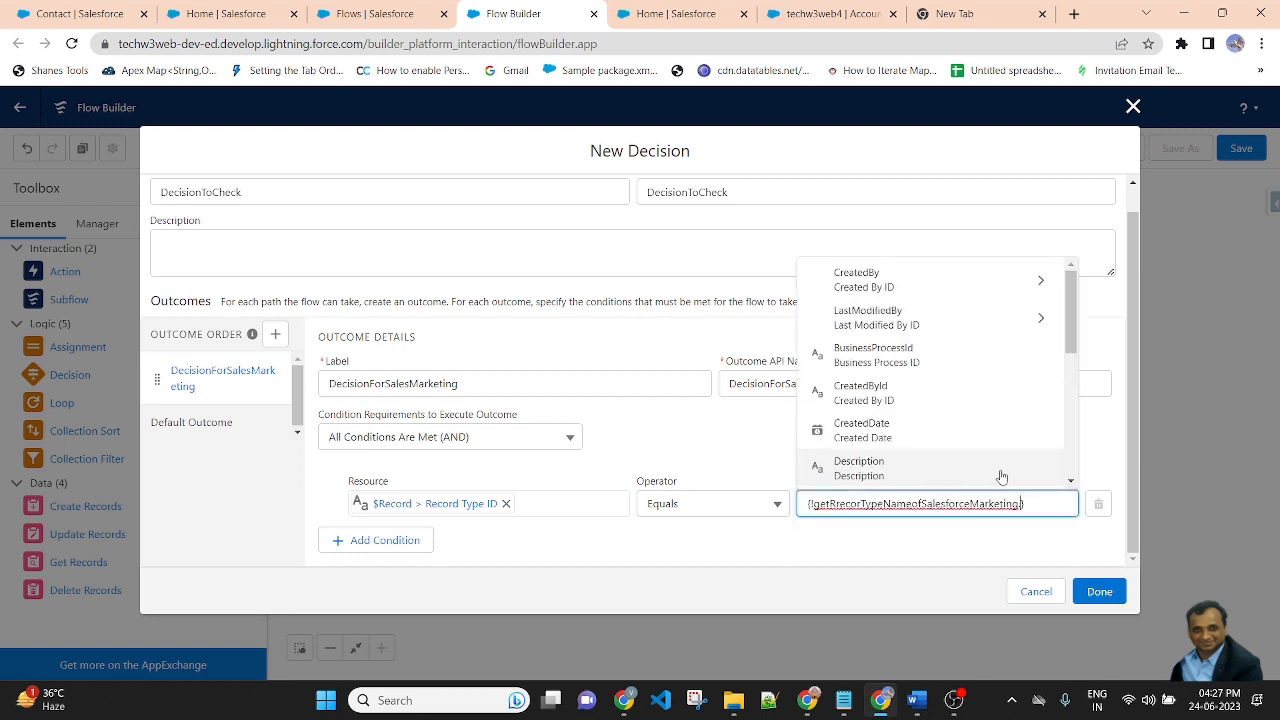
{"action": "type", "text": ".record"}
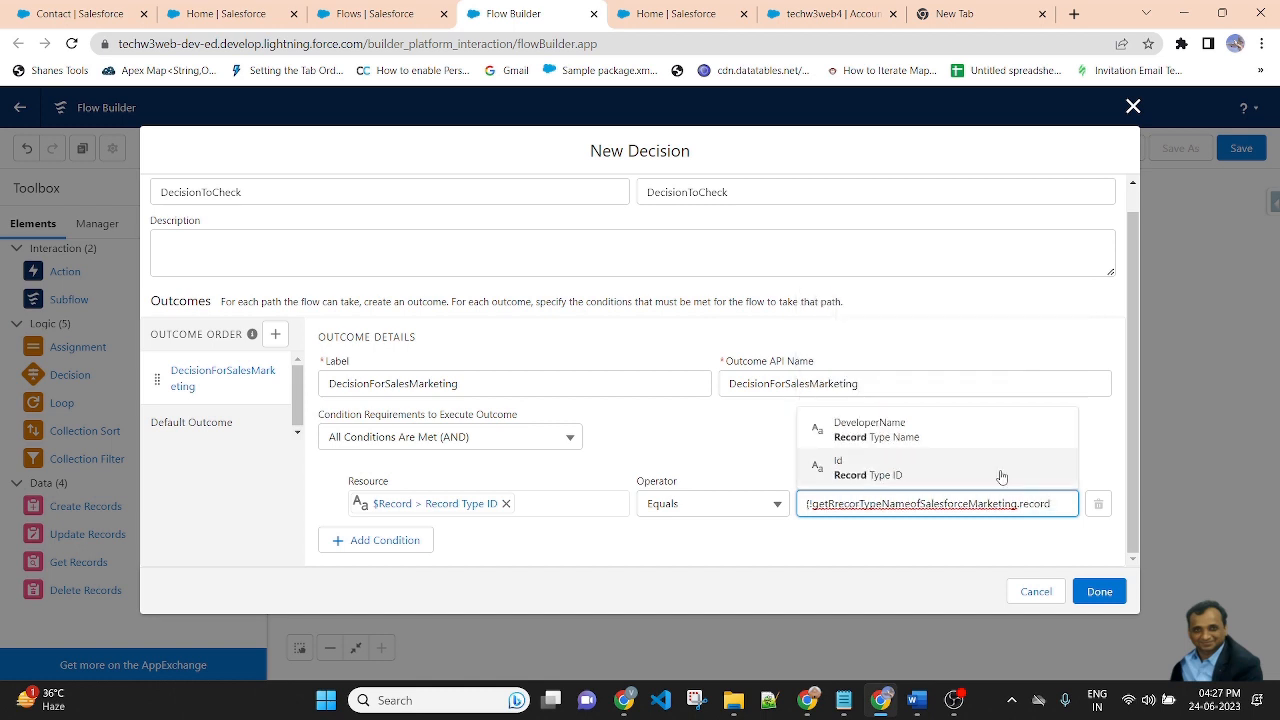
{"action": "left_click", "coordinate": [927, 480]}
{"action": "left_click", "coordinate": [782, 555]}
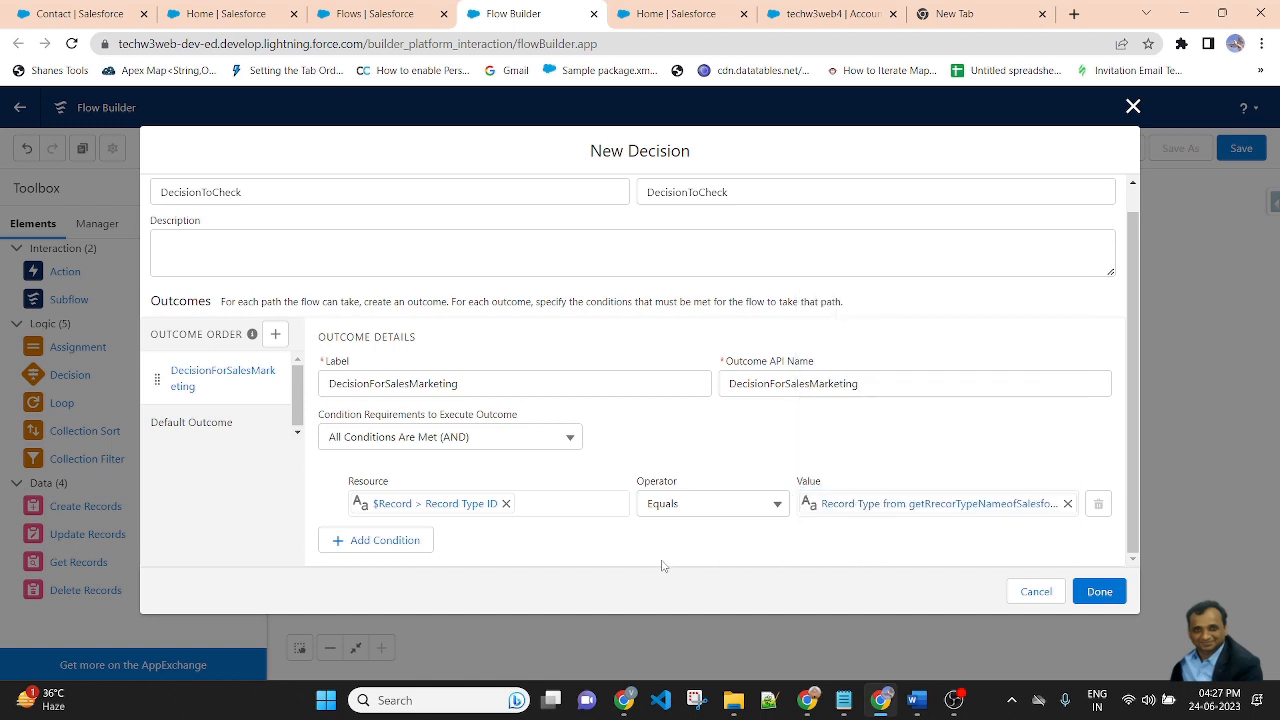
{"action": "left_click", "coordinate": [1100, 592]}
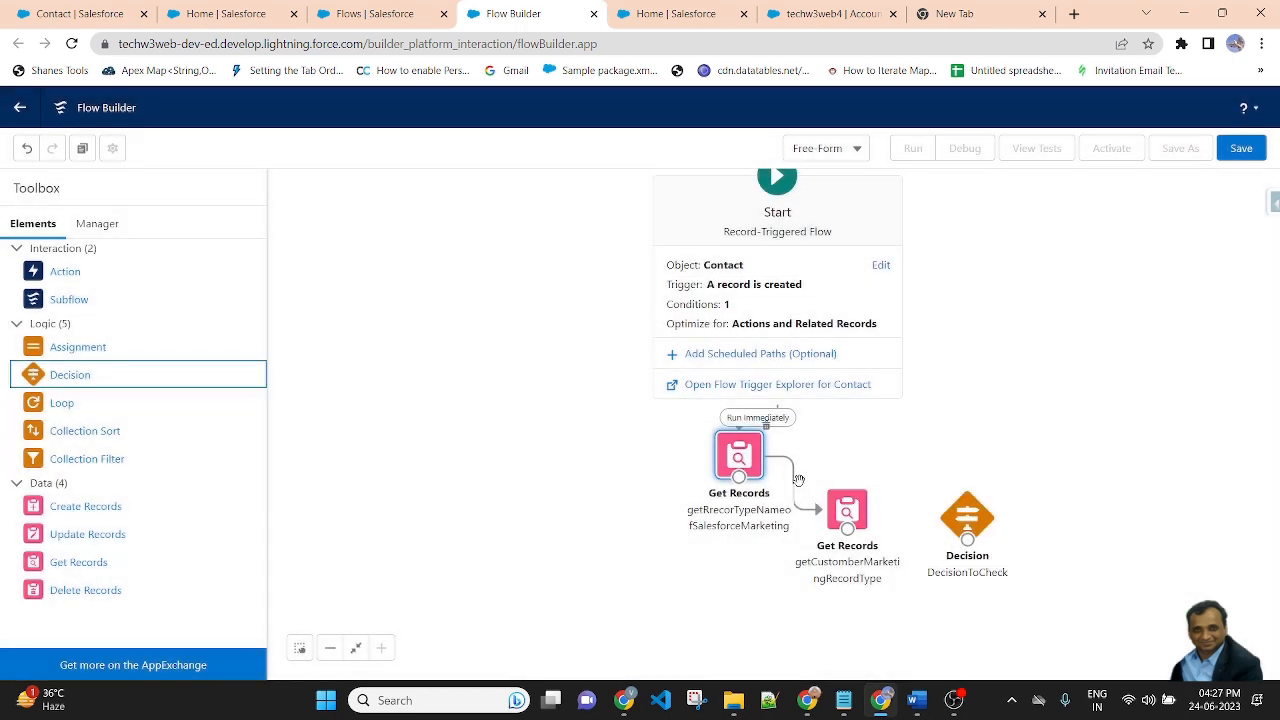
Step: Add a second outcome to DecisionToCheck labelled DecisionForCustomberMarketiong, letting the API name fill in from the label
{"action": "double_click", "coordinate": [972, 518]}
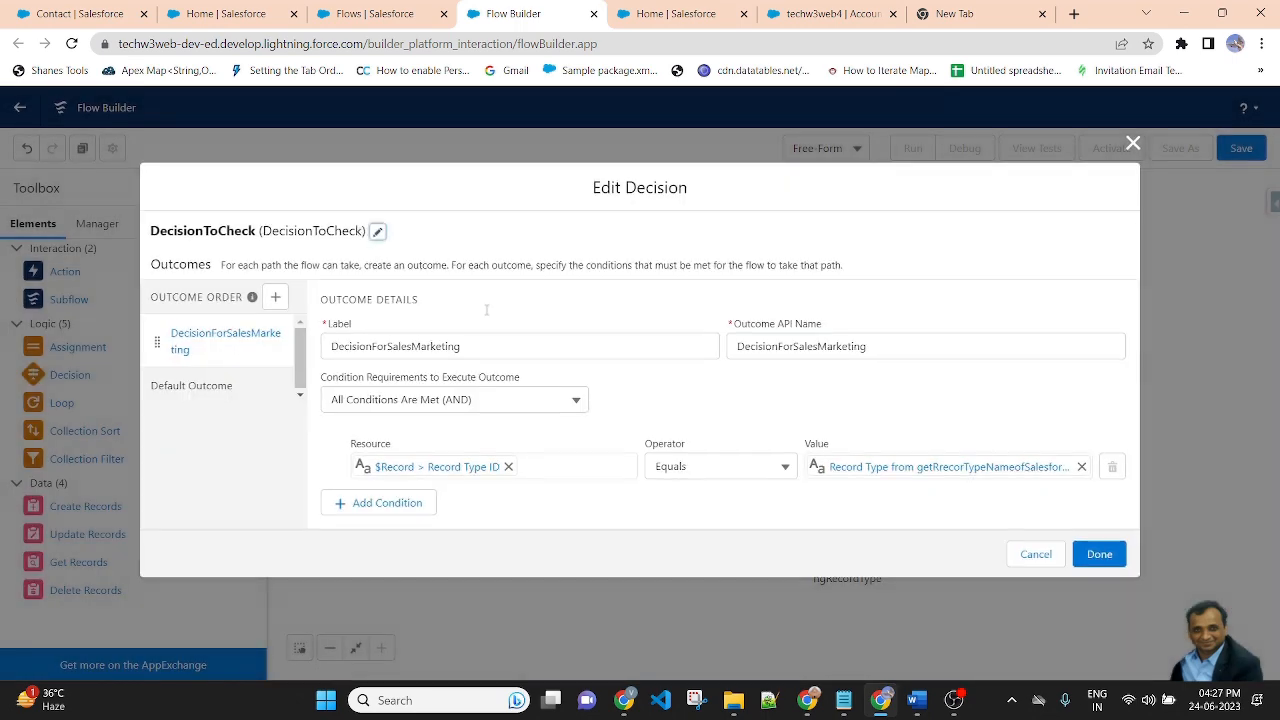
{"action": "left_click", "coordinate": [275, 297]}
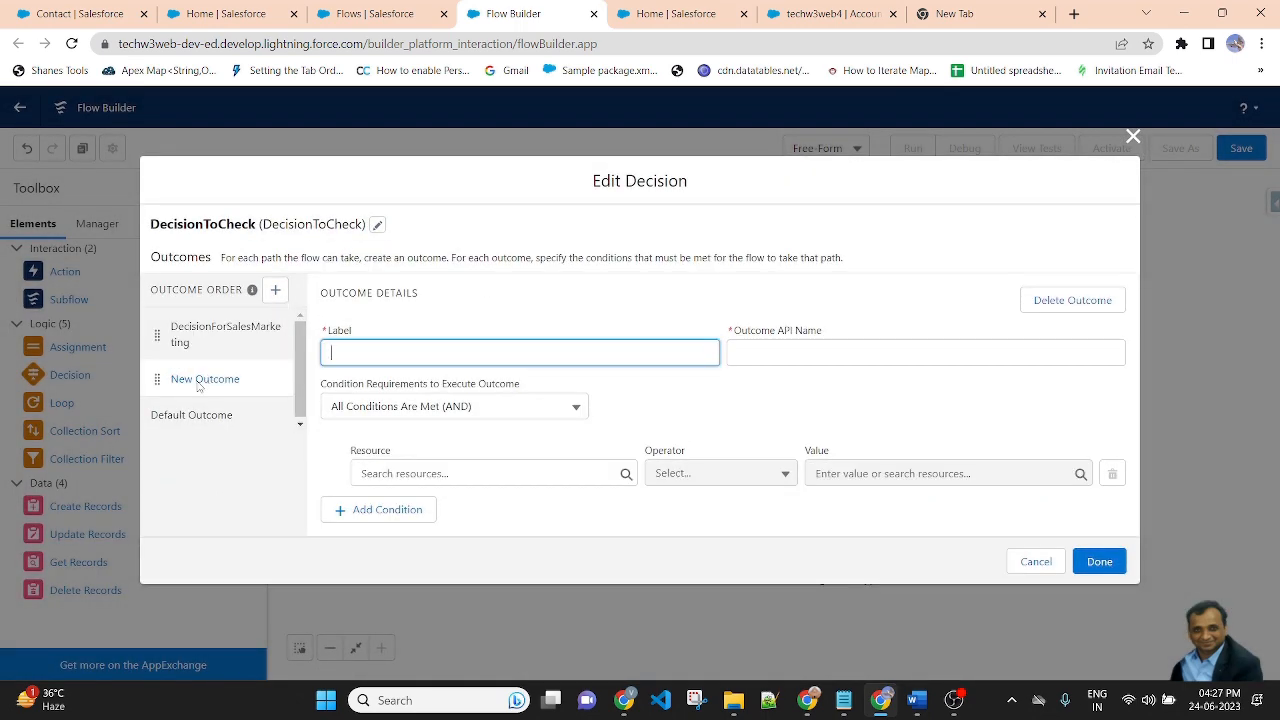
{"action": "type", "text": "Decison"}
{"action": "key", "text": "BackSpace"}
{"action": "key", "text": "BackSpace"}
{"action": "type", "text": "ionForCustomberMarketiong"}
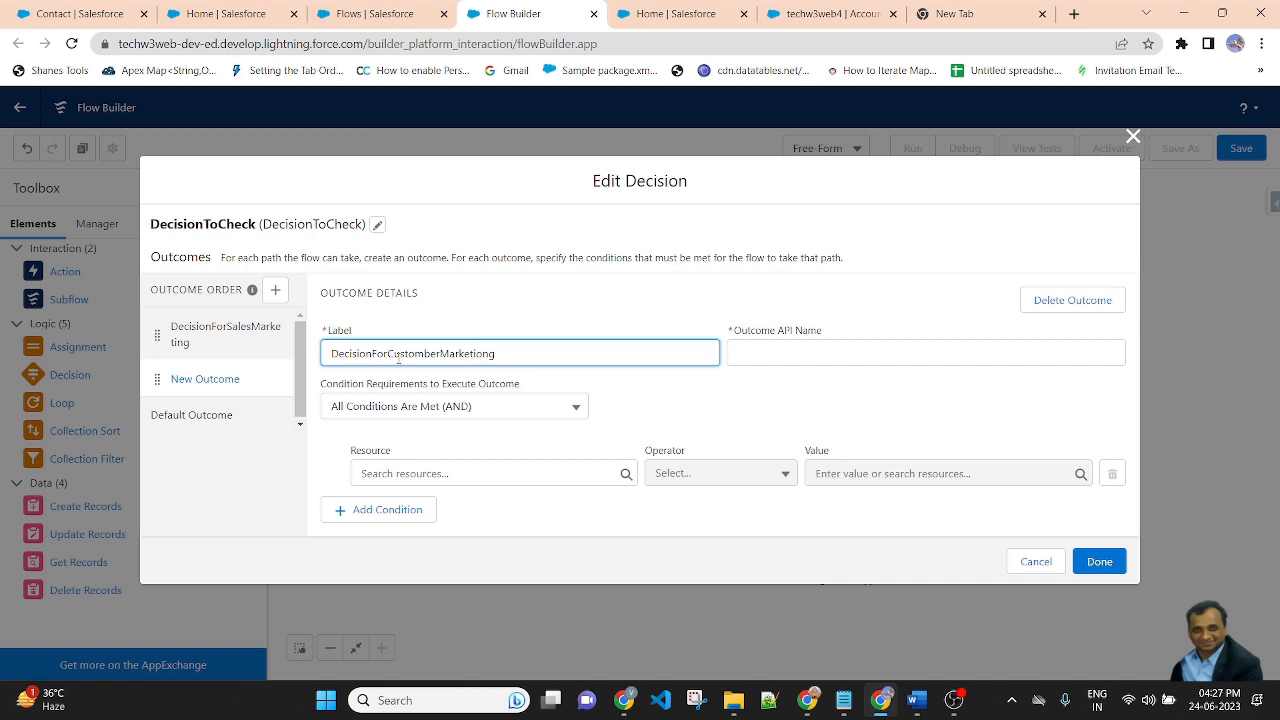
{"action": "left_click", "coordinate": [532, 296]}
Step: Set the resource of the DecisionForCustomberMarketiong outcome's condition to {!$Record.RecordTypeId}
{"action": "left_click", "coordinate": [507, 474]}
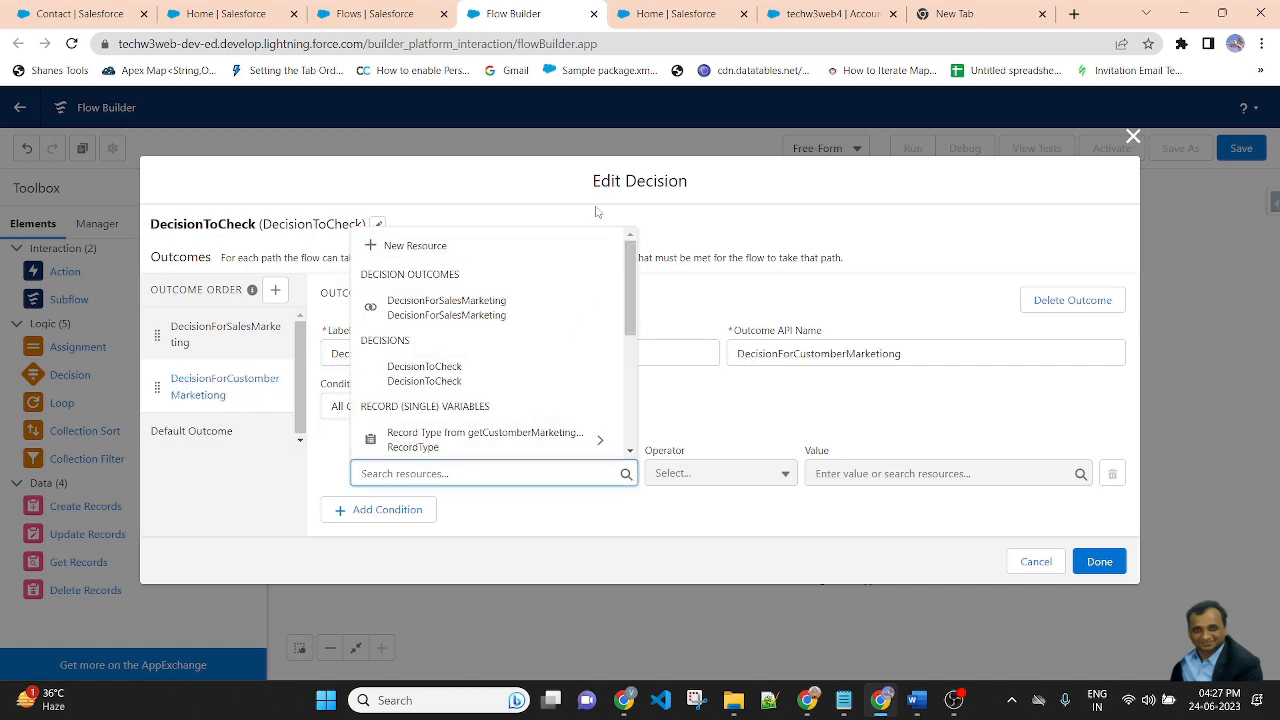
{"action": "left_click", "coordinate": [782, 391]}
{"action": "left_click", "coordinate": [464, 473]}
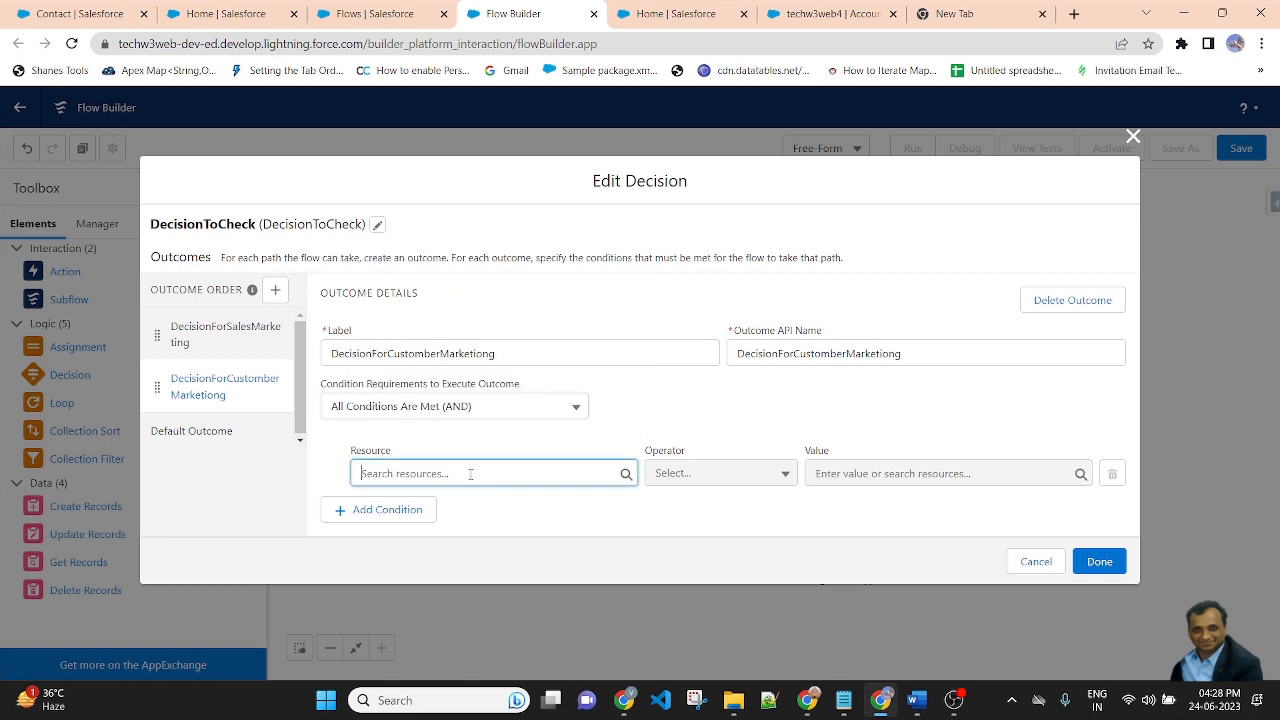
{"action": "type", "text": "$reco"}
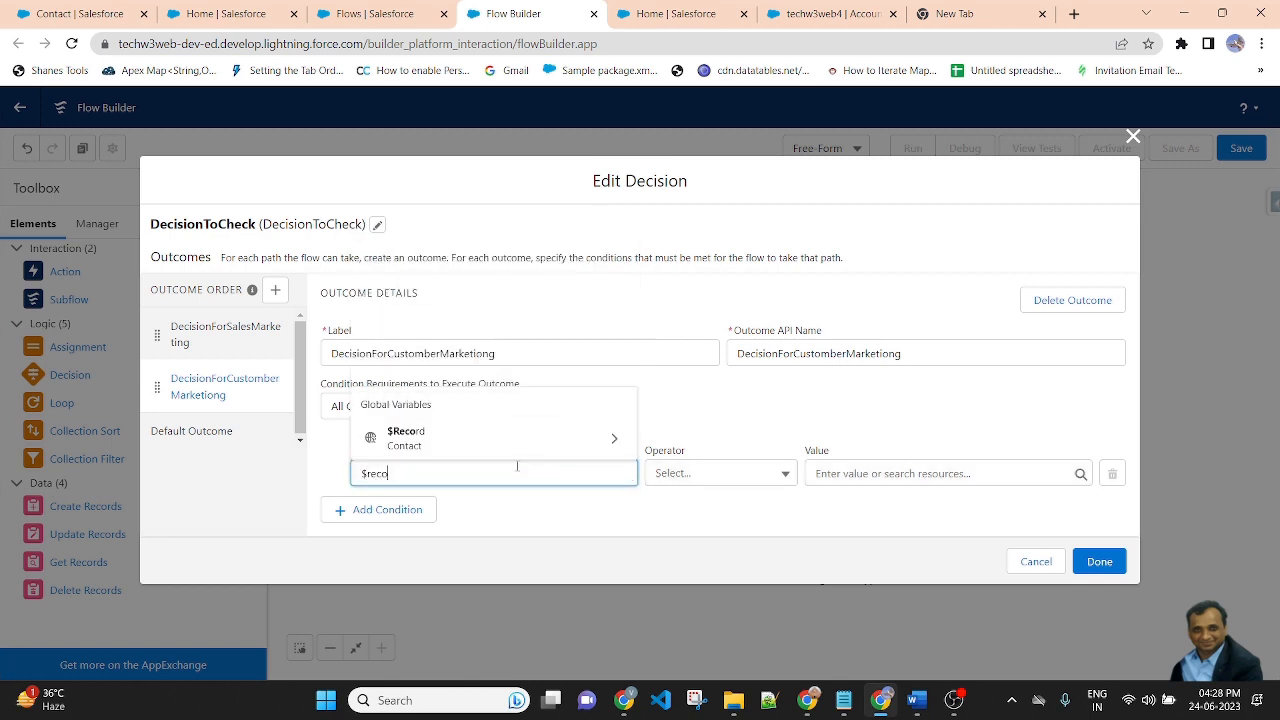
{"action": "left_click", "coordinate": [517, 449]}
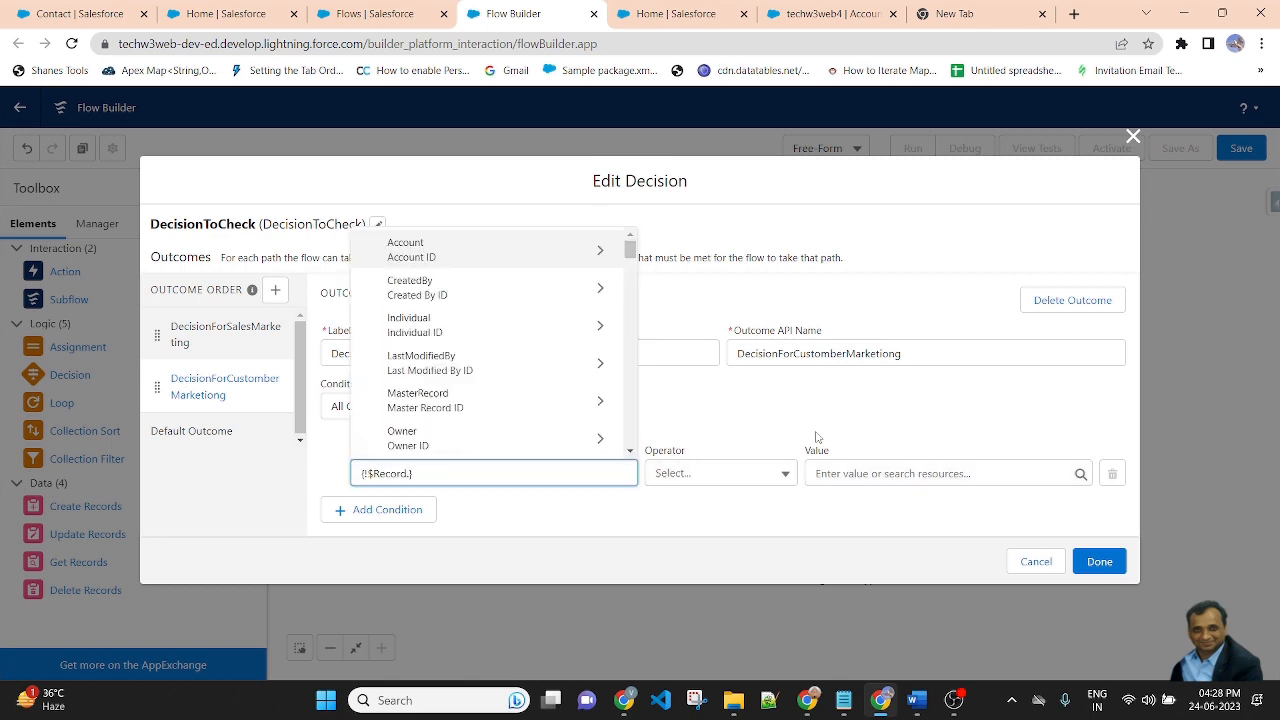
{"action": "type", "text": "recordT"}
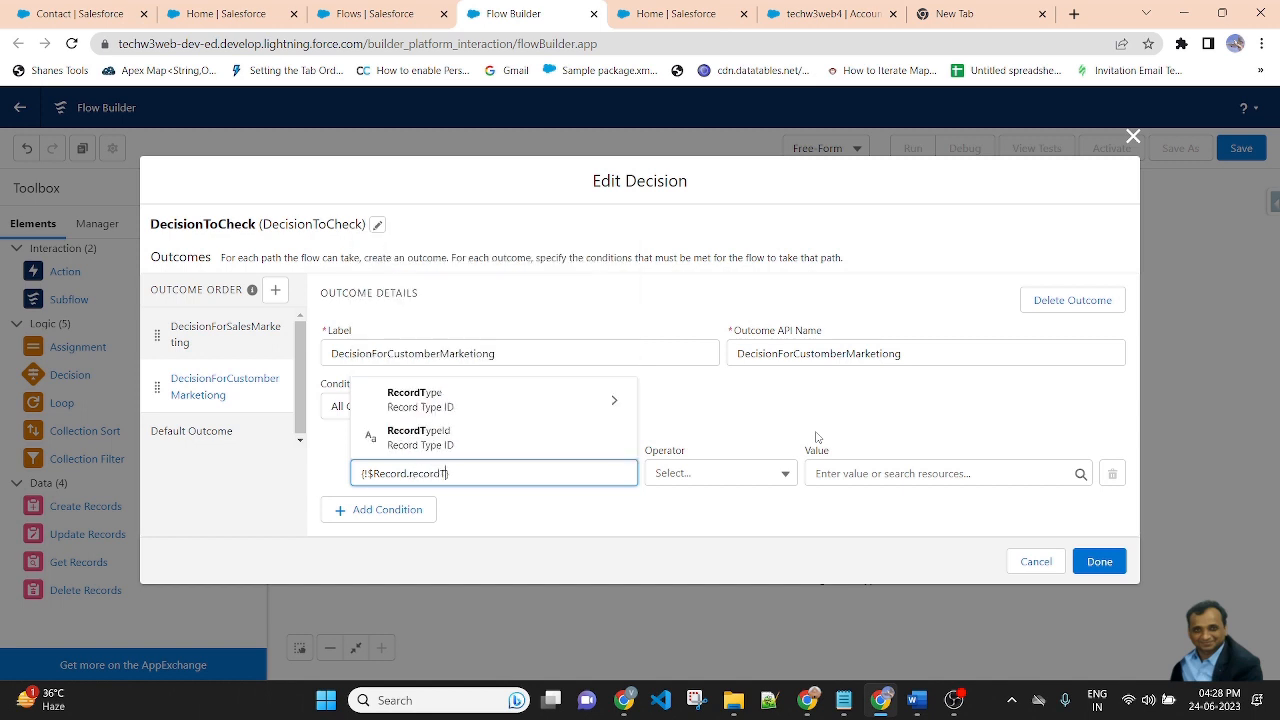
{"action": "left_click", "coordinate": [419, 437]}
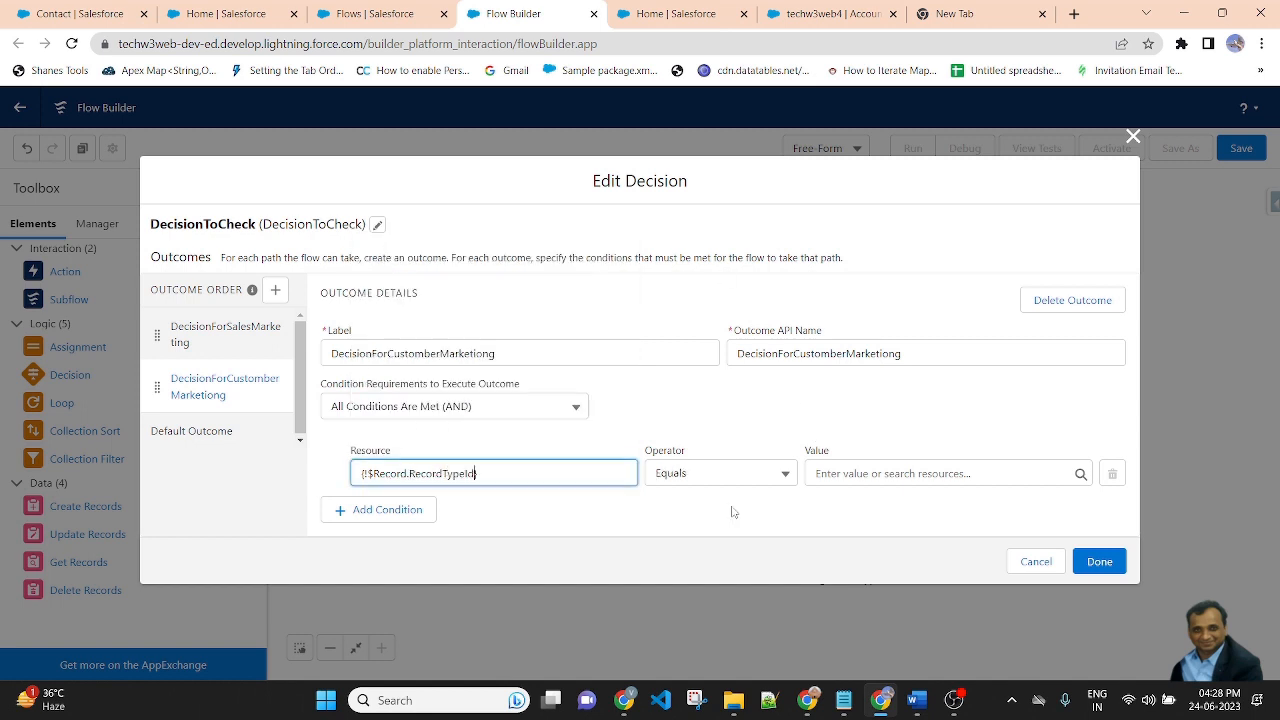
Step: Set the DecisionForCustomberMarketiong condition's value to the Record Type ID from getCustomberMarketingRecordType and save the decision
{"action": "left_click", "coordinate": [860, 473]}
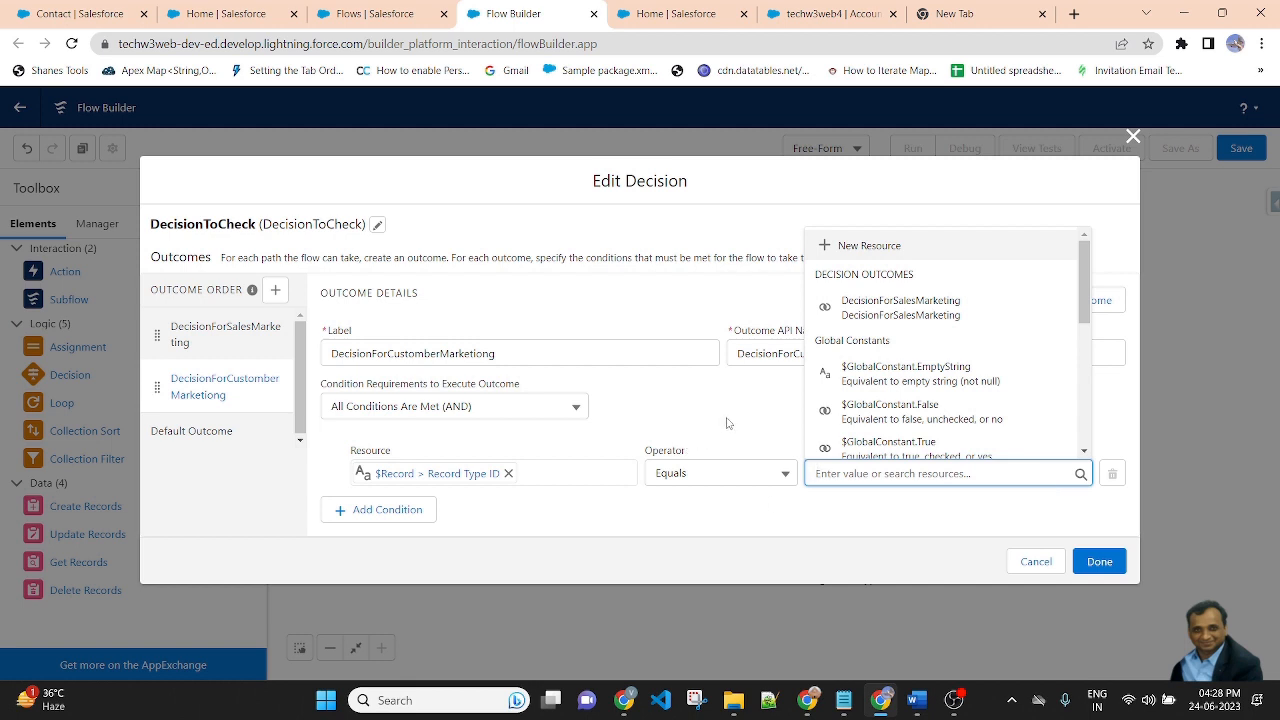
{"action": "type", "text": "get"}
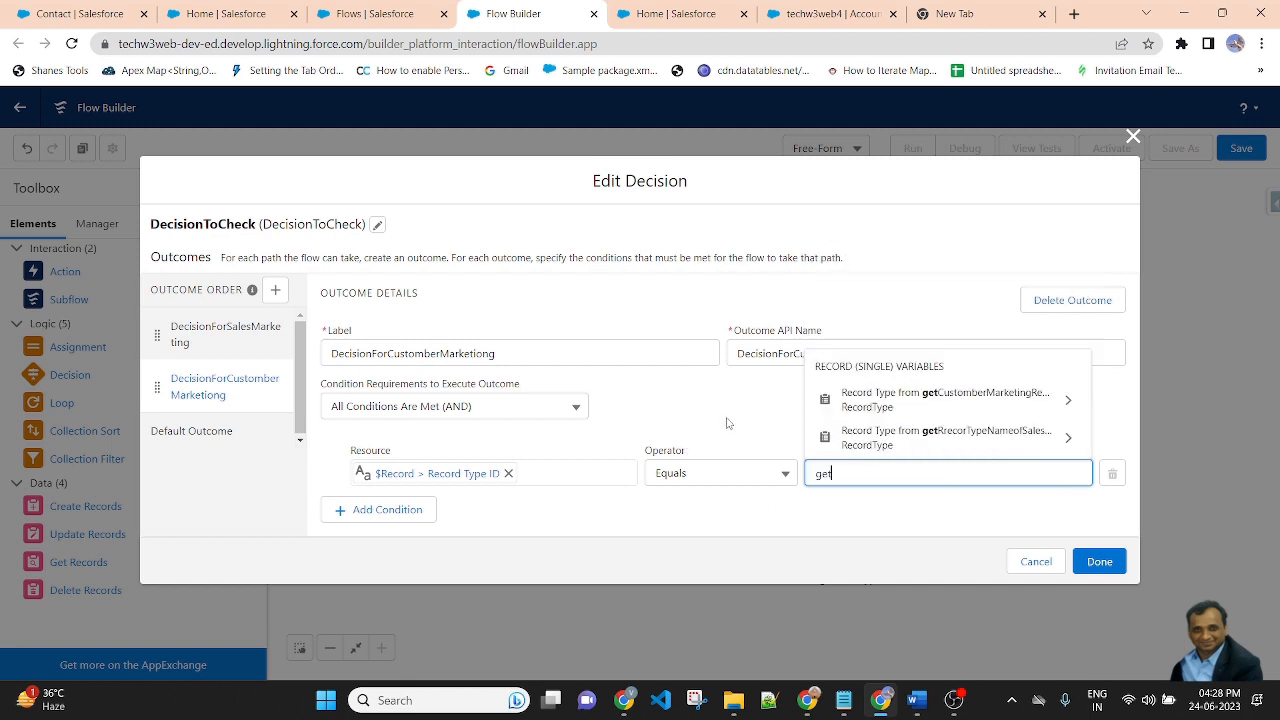
{"action": "left_click", "coordinate": [1038, 400]}
{"action": "type", "text": "rketingRec"}
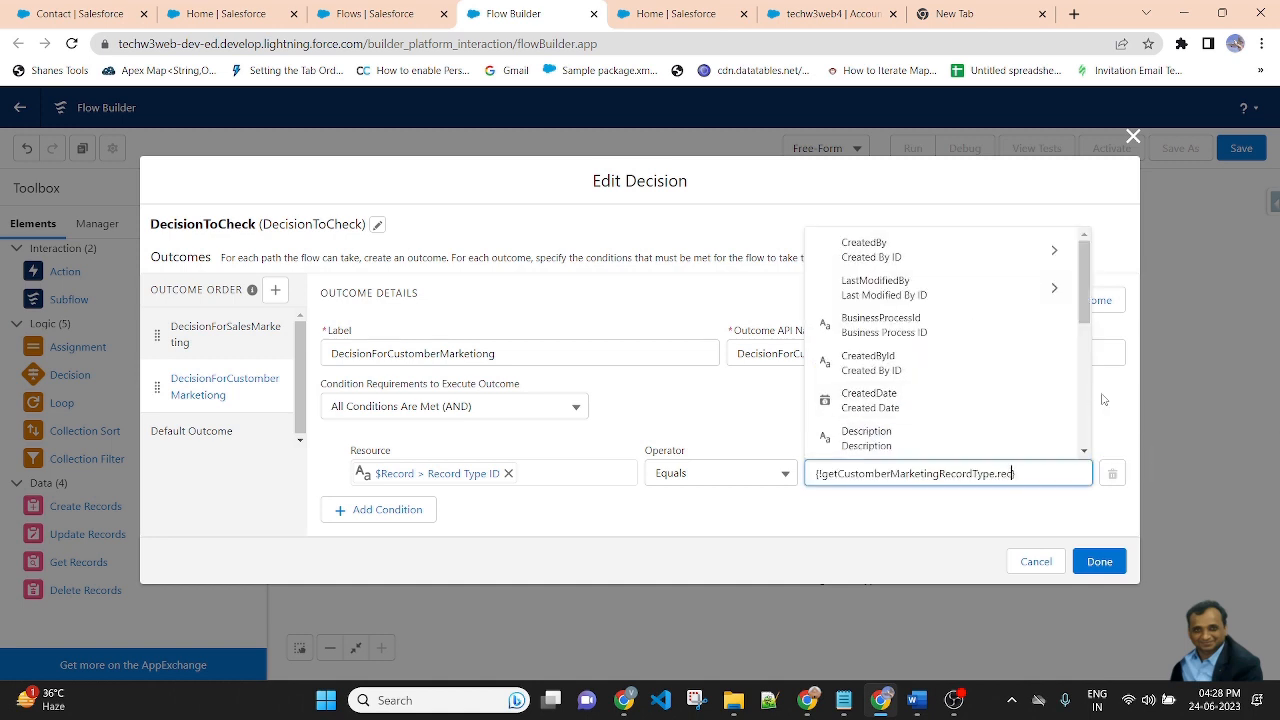
{"action": "type", "text": "ordTy"}
{"action": "key", "text": "BackSpace"}
{"action": "key", "text": "BackSpace"}
{"action": "key", "text": "BackSpace"}
{"action": "key", "text": "BackSpace"}
{"action": "key", "text": "BackSpace"}
{"action": "key", "text": "BackSpace"}
{"action": "key", "text": "BackSpace"}
{"action": "key", "text": "BackSpace"}
{"action": "type", "text": "recordT}"}
{"action": "scroll", "coordinate": [985, 360], "scroll_direction": "down", "scroll_amount": 3}
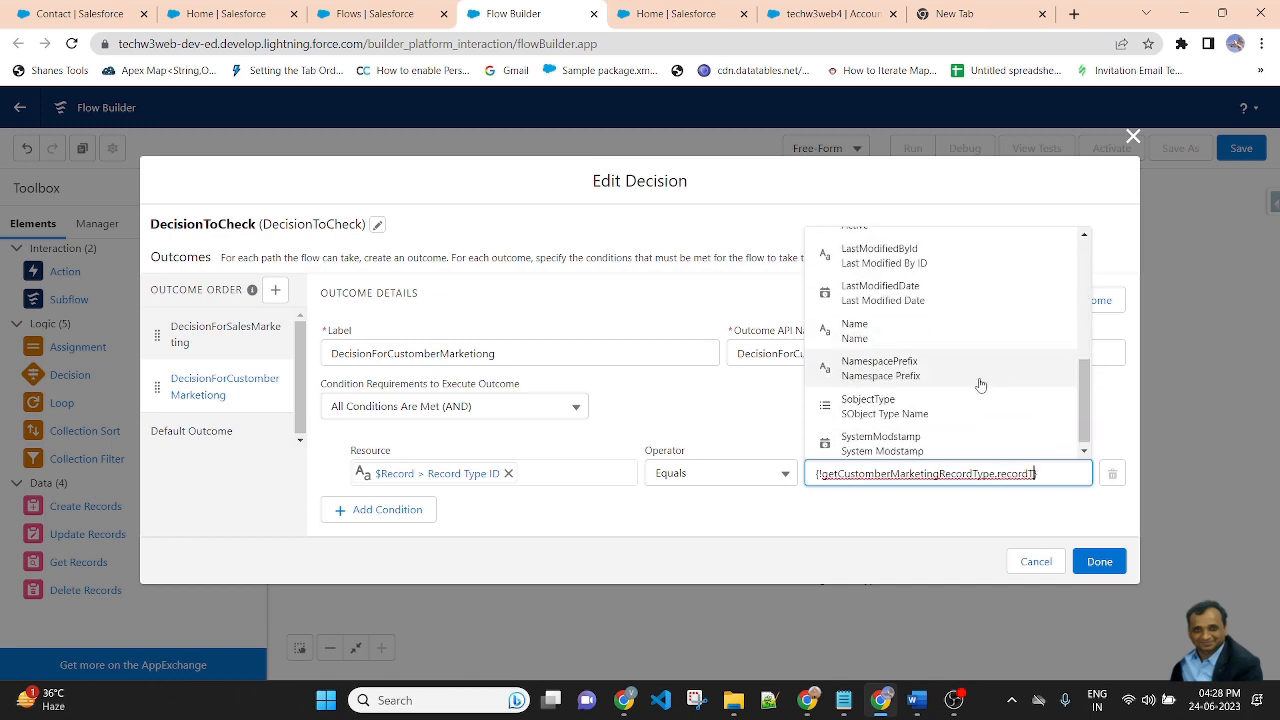
{"action": "scroll", "coordinate": [1005, 370], "scroll_direction": "up", "scroll_amount": 2}
{"action": "scroll", "coordinate": [1001, 411], "scroll_direction": "up", "scroll_amount": 2}
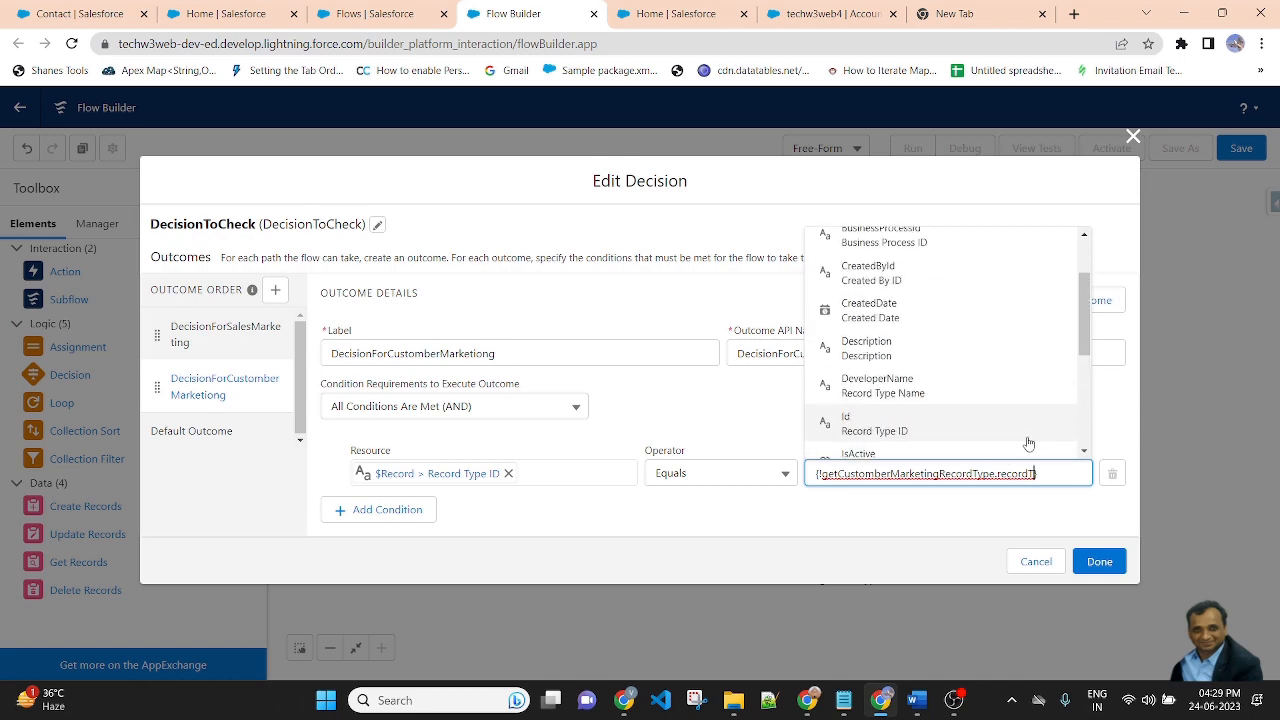
{"action": "left_click", "coordinate": [898, 426]}
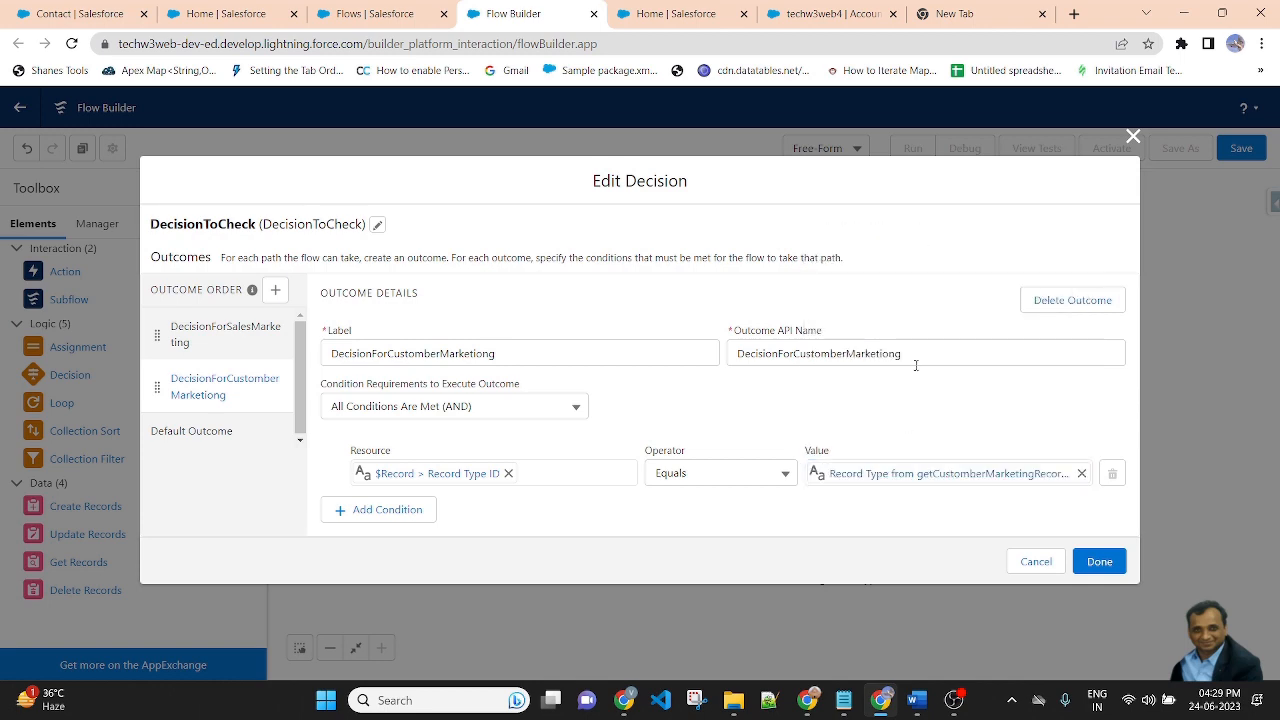
{"action": "left_click", "coordinate": [1122, 560]}
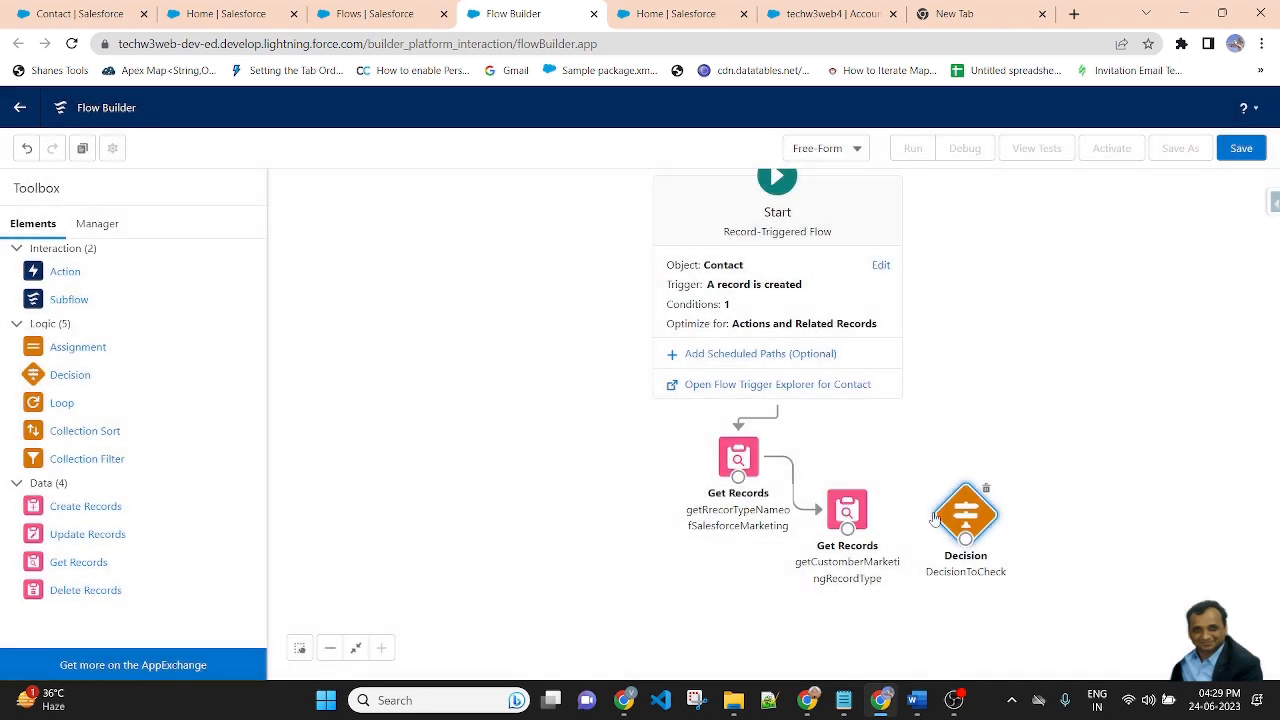
Step: Check the DecisionToCheck outcomes and connect the getCustomberMarketingRecordType element to the decision
{"action": "left_click_drag", "start_coordinate": [963, 523], "coordinate": [970, 507]}
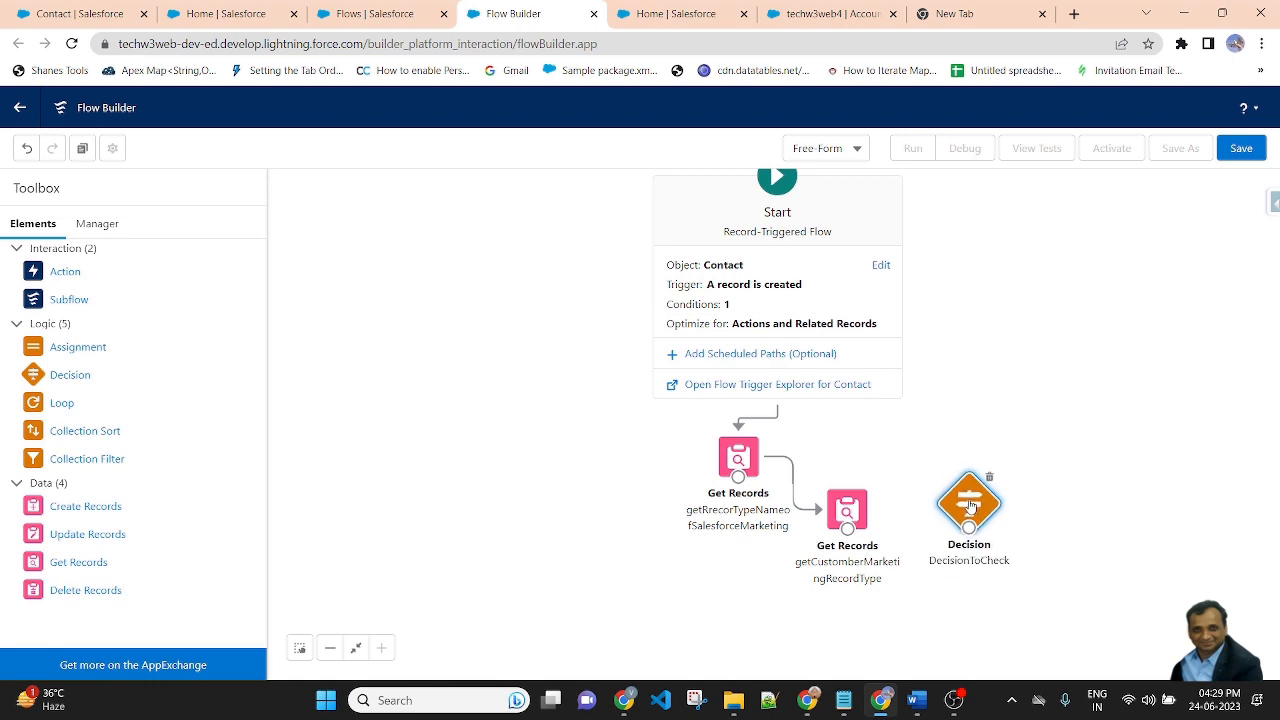
{"action": "double_click", "coordinate": [970, 500]}
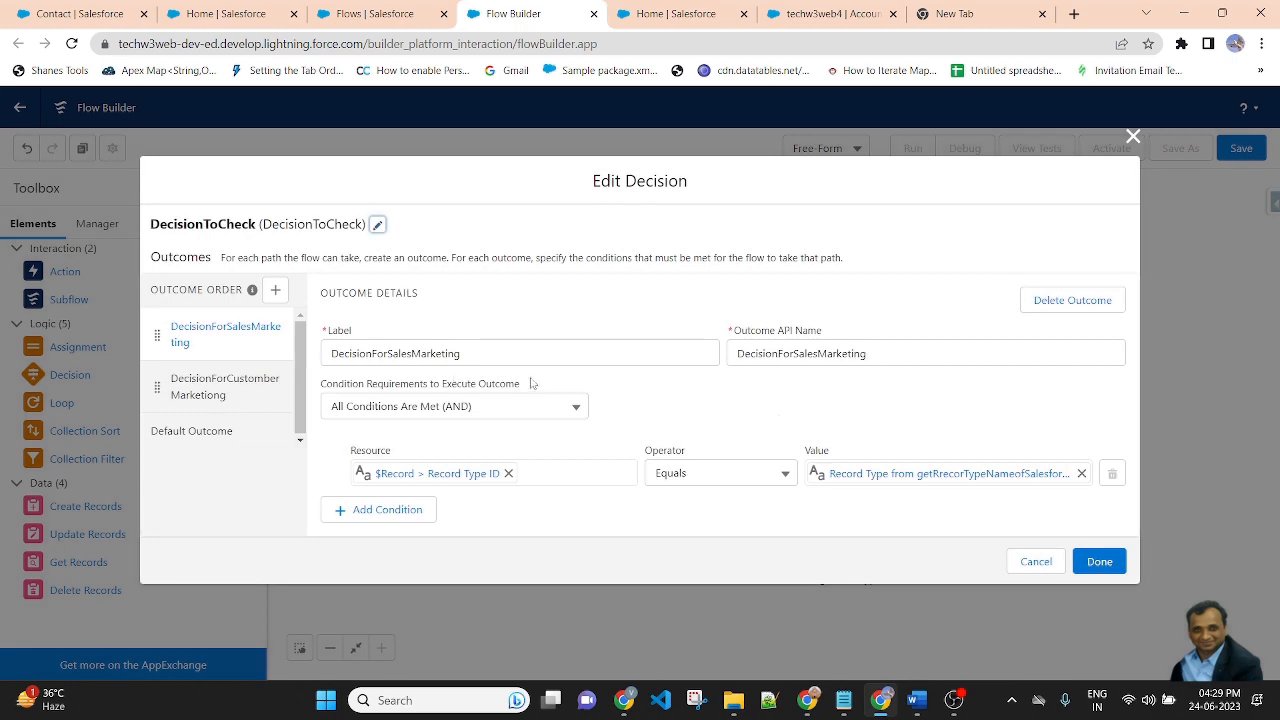
{"action": "left_click", "coordinate": [1036, 562]}
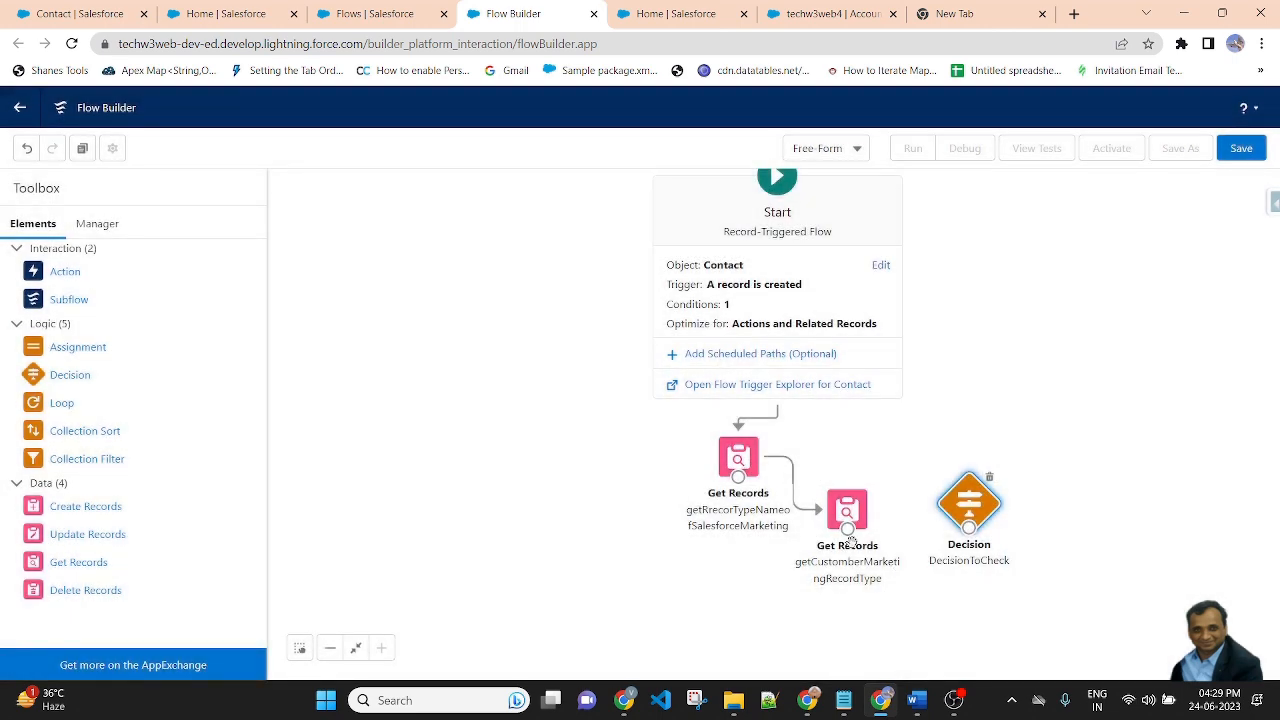
{"action": "left_click_drag", "start_coordinate": [944, 540], "coordinate": [960, 512]}
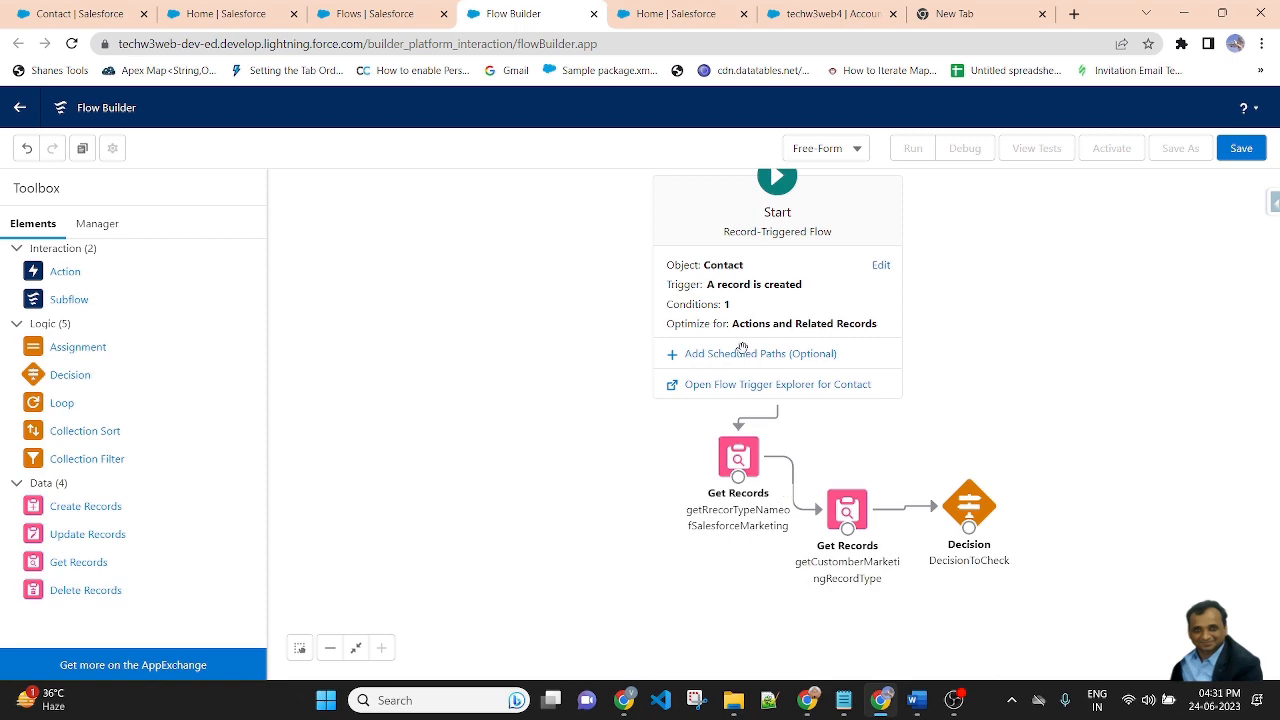
Step: Rearrange the canvas with the Start element at the upper left, followed rightward by both Get Records elements and the decision
{"action": "left_click_drag", "start_coordinate": [748, 277], "coordinate": [462, 300]}
{"action": "left_click", "coordinate": [1134, 112]}
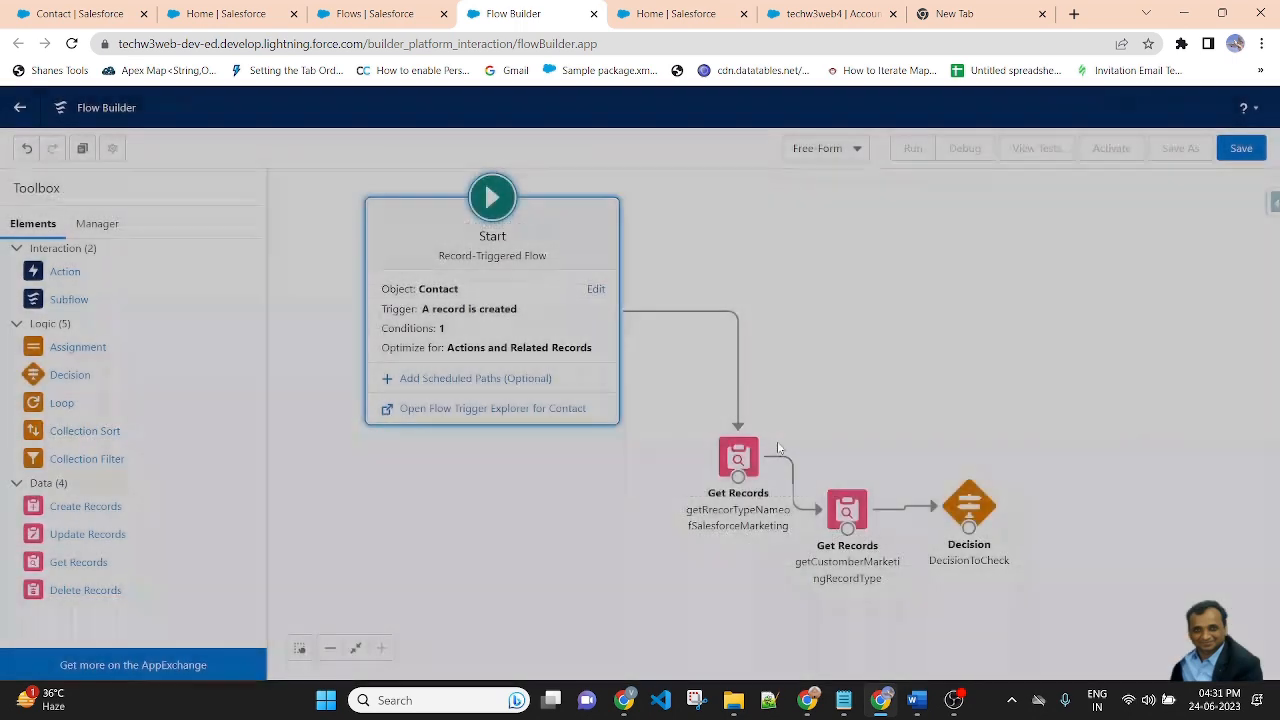
{"action": "left_click_drag", "start_coordinate": [740, 455], "coordinate": [724, 291]}
{"action": "left_click_drag", "start_coordinate": [843, 511], "coordinate": [850, 366]}
{"action": "left_click_drag", "start_coordinate": [968, 505], "coordinate": [965, 395]}
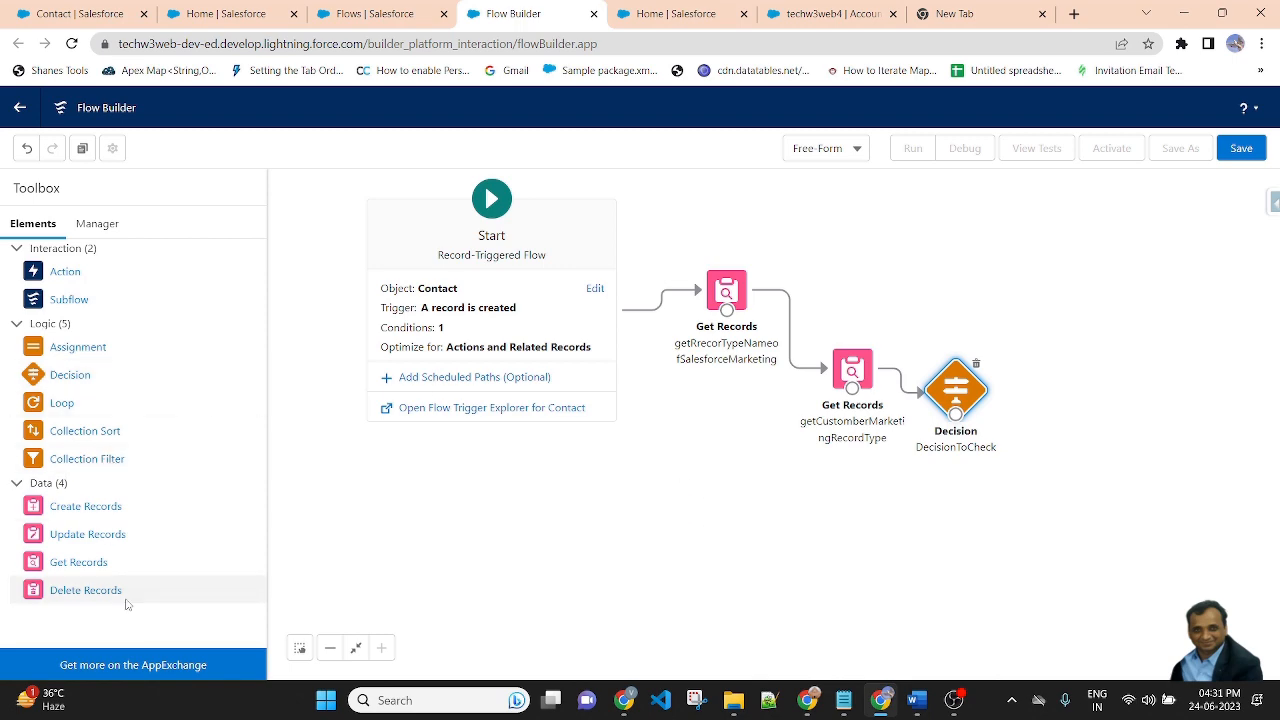
Step: Add a Get Records element below the decision labelled getSalesMarketingRecord, with the matching API name
{"action": "left_click_drag", "start_coordinate": [74, 566], "coordinate": [121, 565]}
{"action": "left_click_drag", "start_coordinate": [994, 525], "coordinate": [990, 508]}
{"action": "type", "text": "get"}
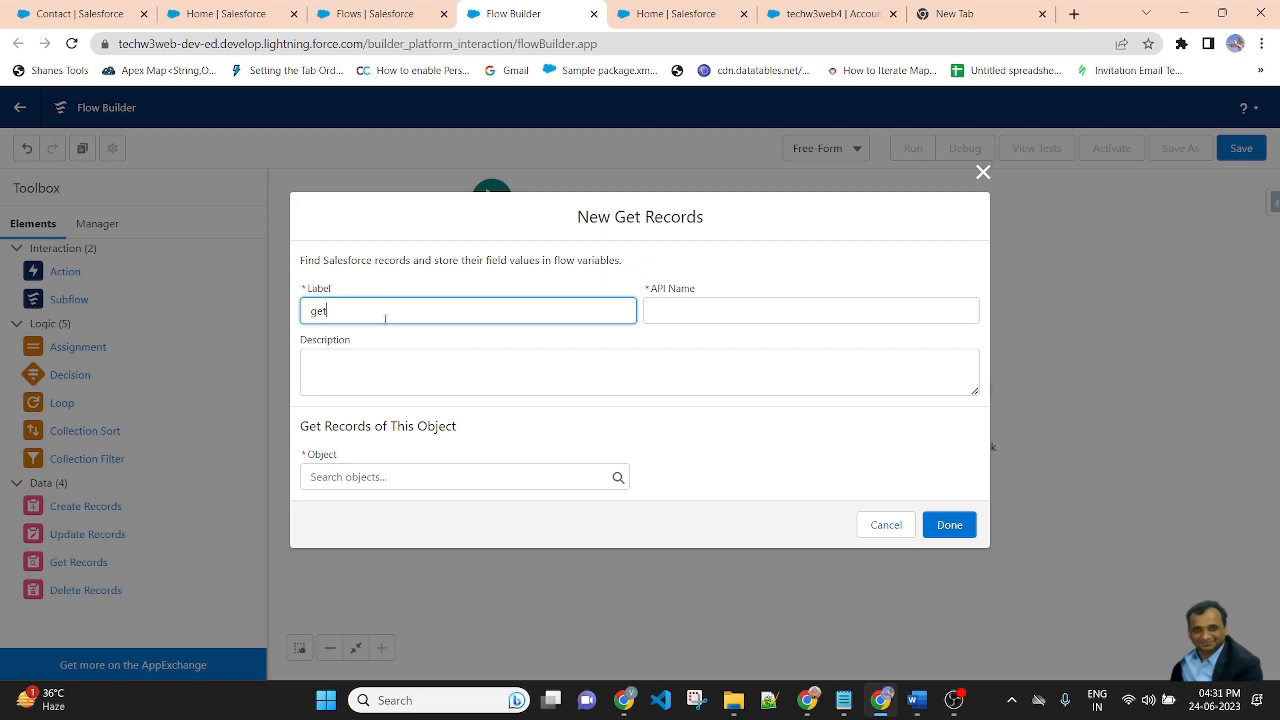
{"action": "type", "text": "SalesMarketingRecord"}
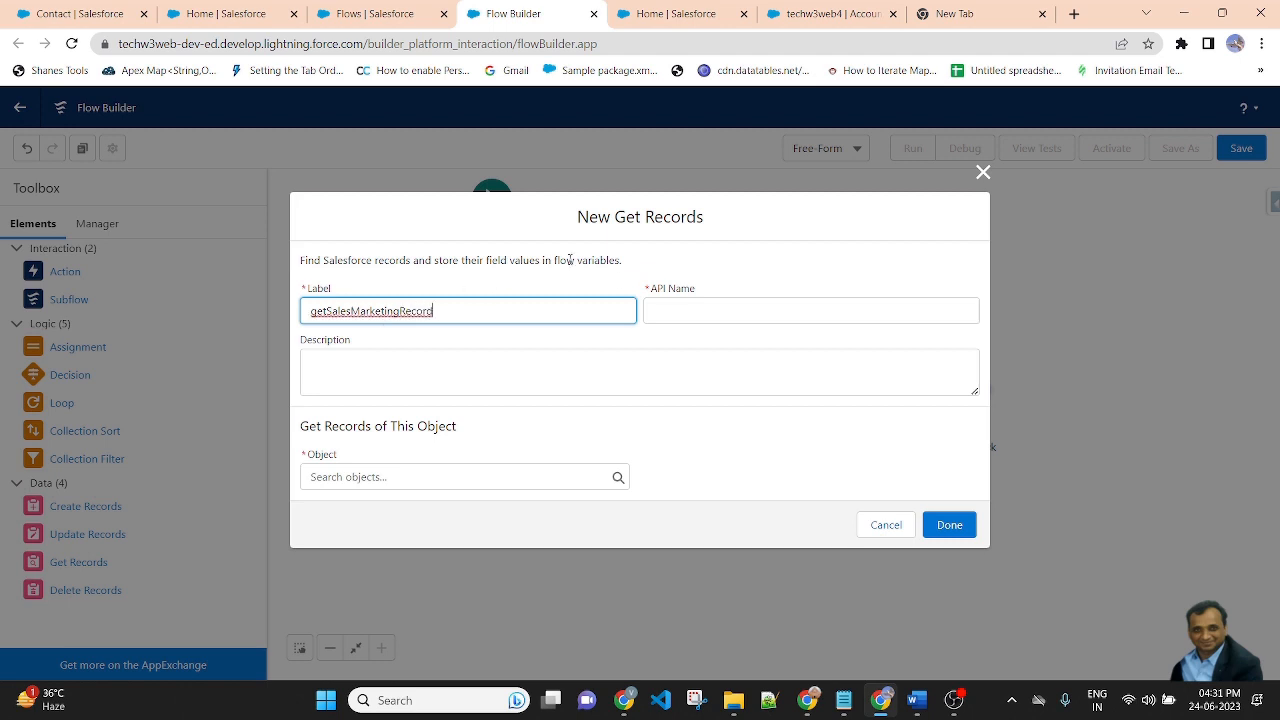
{"action": "left_click", "coordinate": [648, 268]}
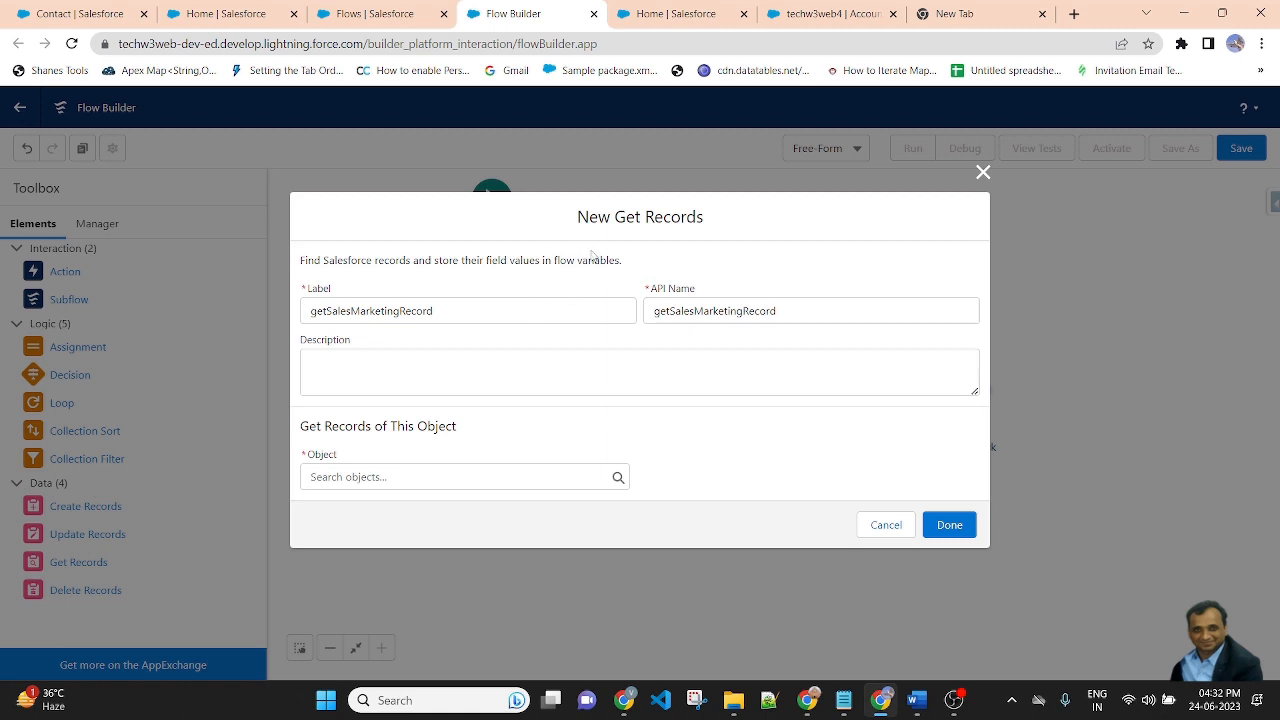
Step: Set Contact as the object that getSalesMarketingRecord retrieves
{"action": "left_click", "coordinate": [404, 476]}
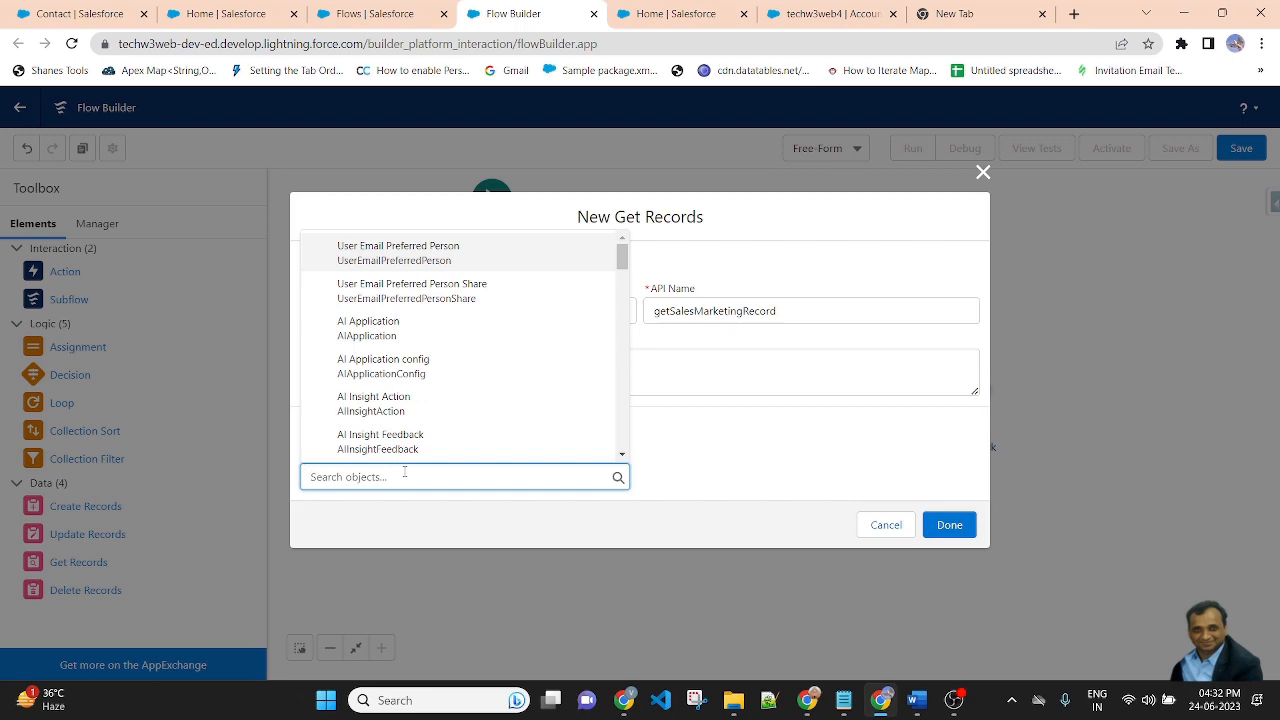
{"action": "type", "text": "cont"}
{"action": "left_click", "coordinate": [358, 365]}
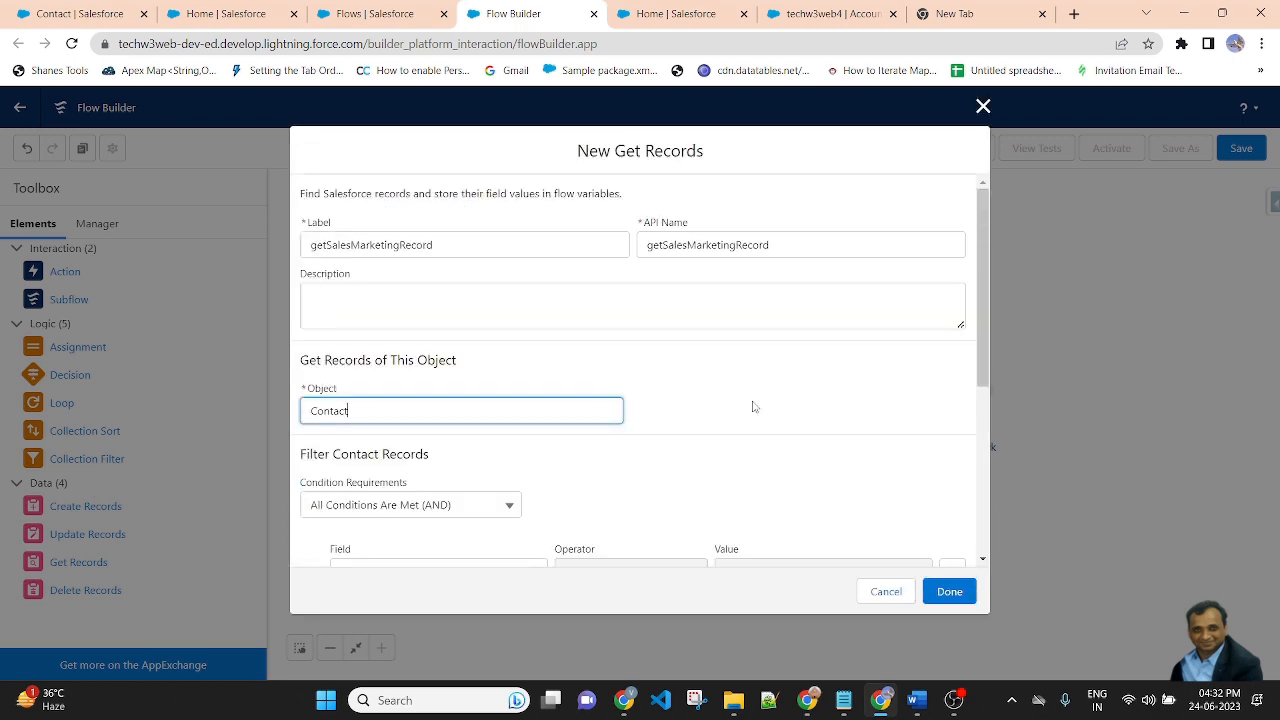
Step: Filter the Contact records so that AccountId equals $Record > Account ID
{"action": "scroll", "coordinate": [750, 404], "scroll_direction": "down", "scroll_amount": 3}
{"action": "scroll", "coordinate": [463, 397], "scroll_direction": "up", "scroll_amount": 2}
{"action": "left_click", "coordinate": [428, 408]}
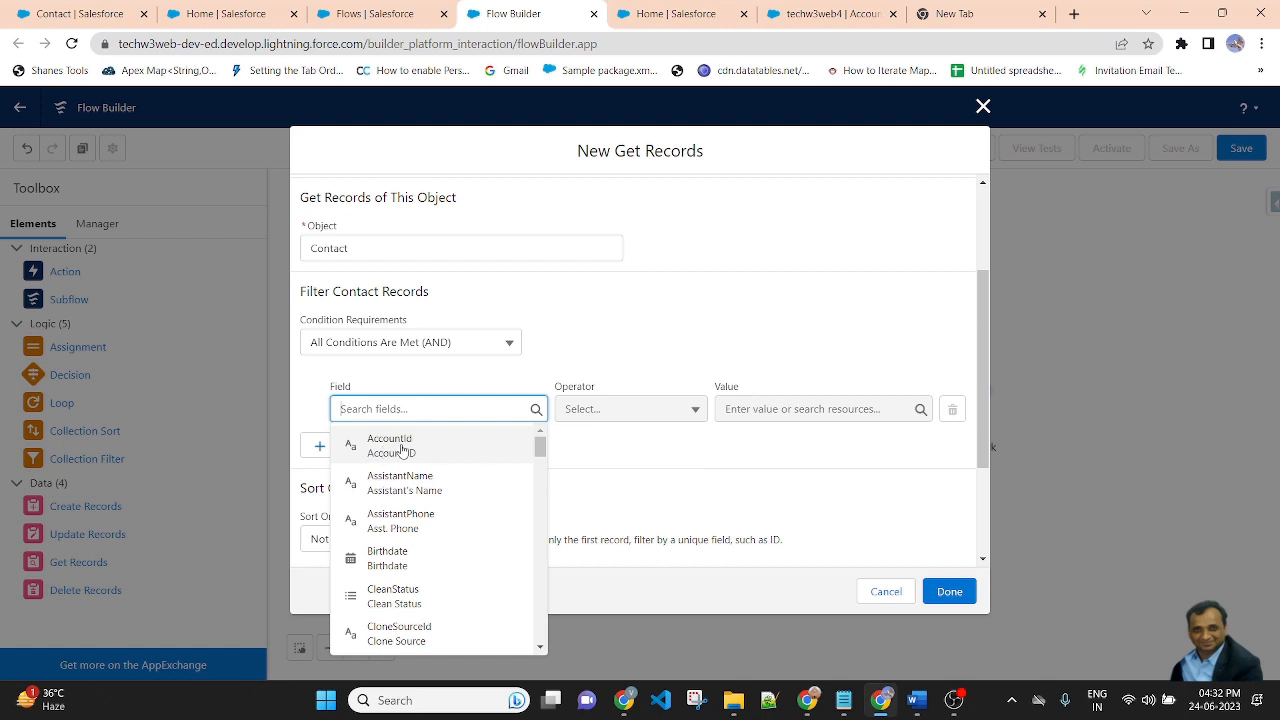
{"action": "left_click", "coordinate": [405, 450]}
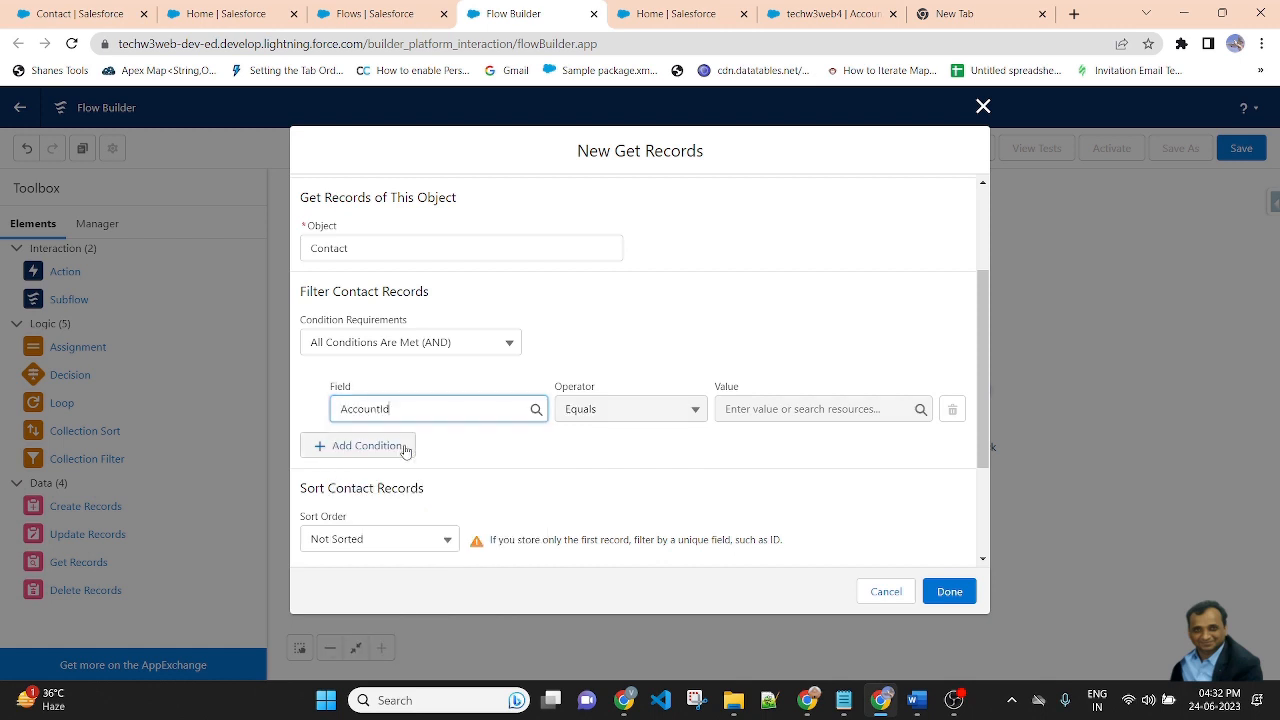
{"action": "left_click", "coordinate": [669, 417]}
{"action": "left_click", "coordinate": [640, 442]}
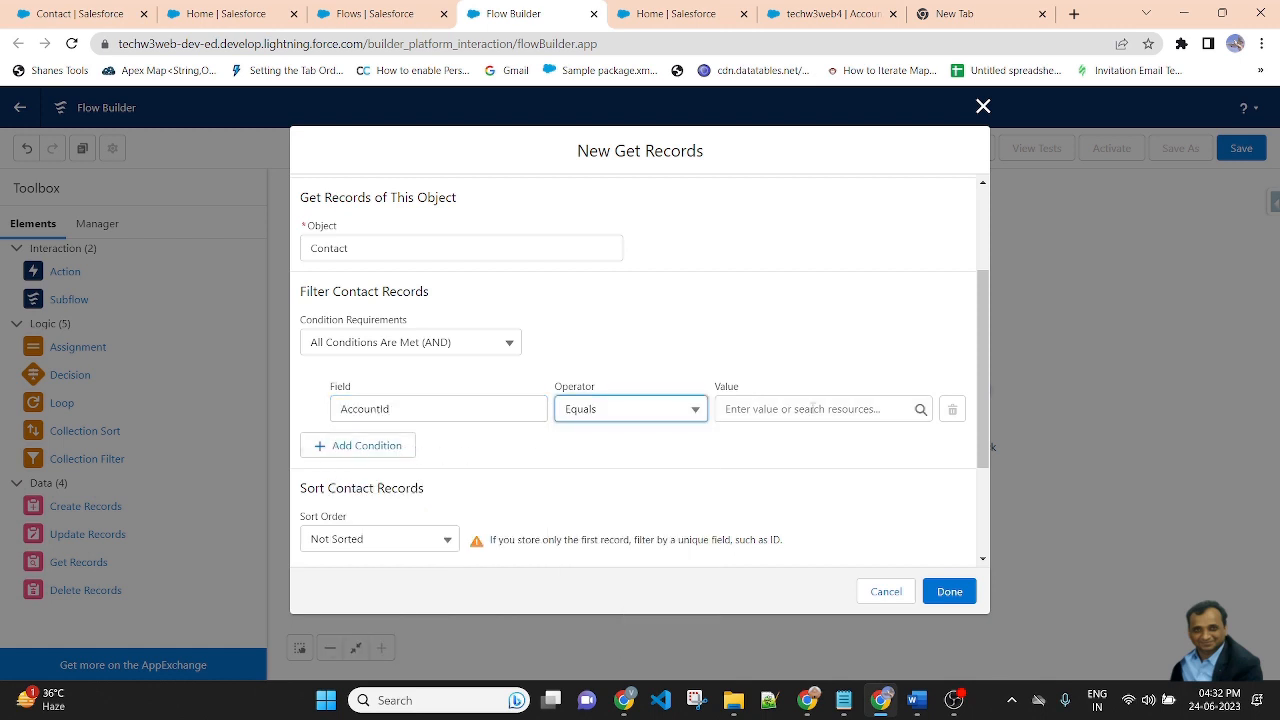
{"action": "left_click", "coordinate": [812, 408]}
{"action": "type", "text": "$reco"}
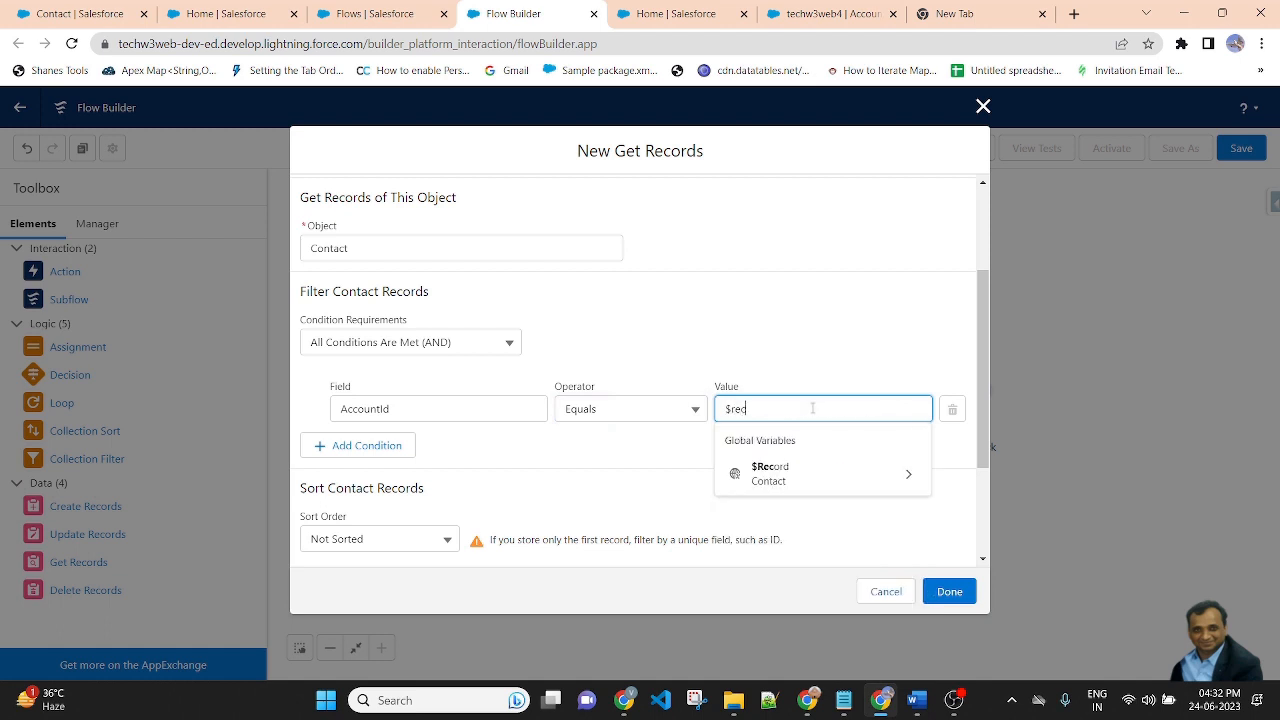
{"action": "left_click", "coordinate": [858, 476]}
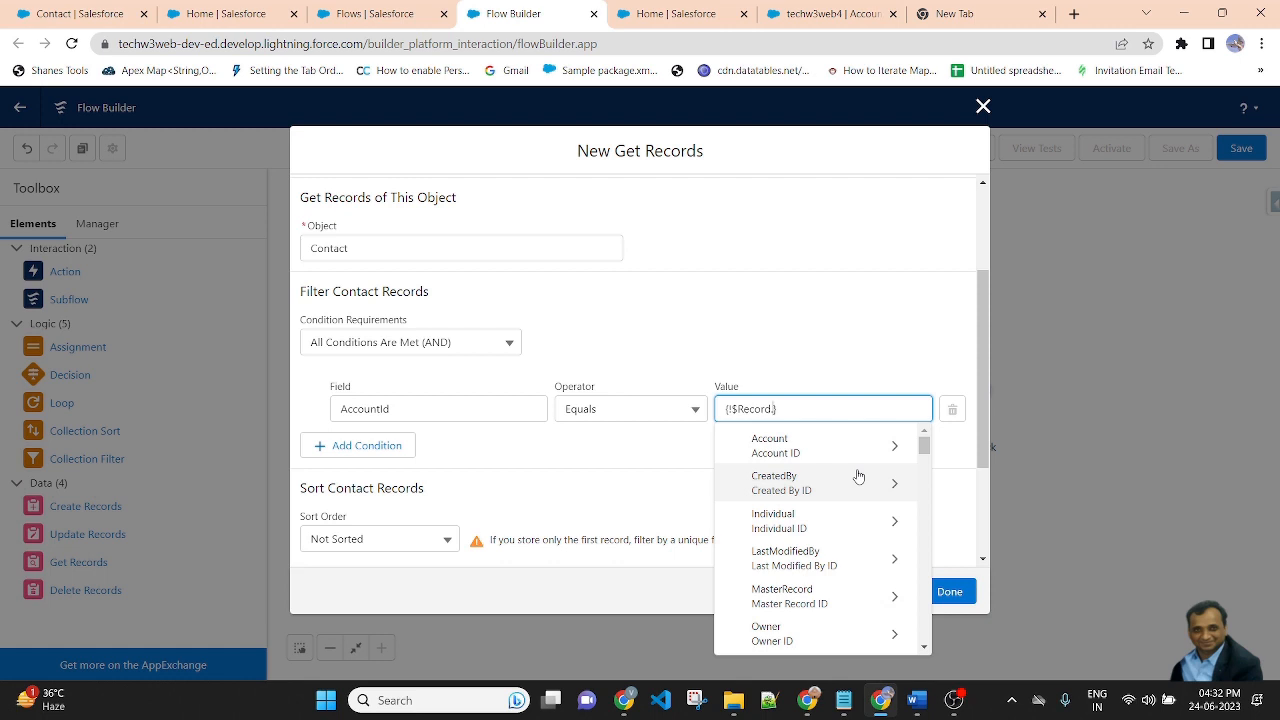
{"action": "type", "text": "ac"}
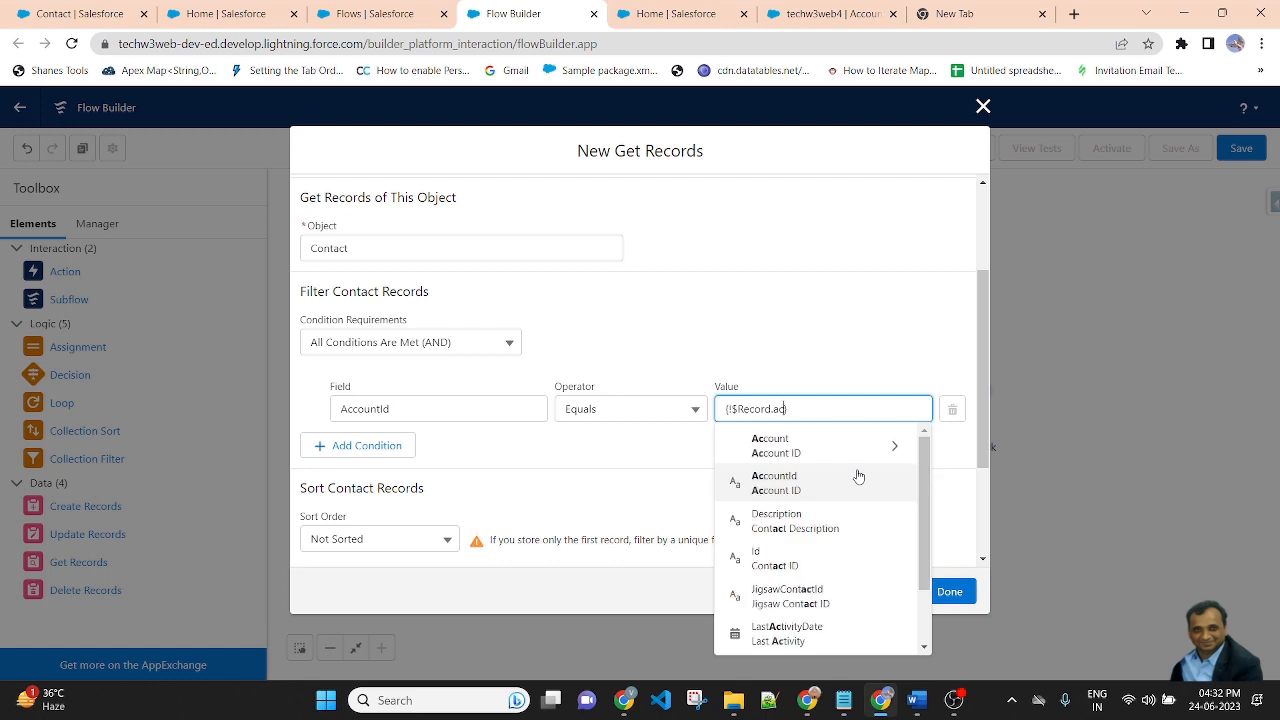
{"action": "left_click", "coordinate": [810, 486]}
{"action": "left_click", "coordinate": [571, 449]}
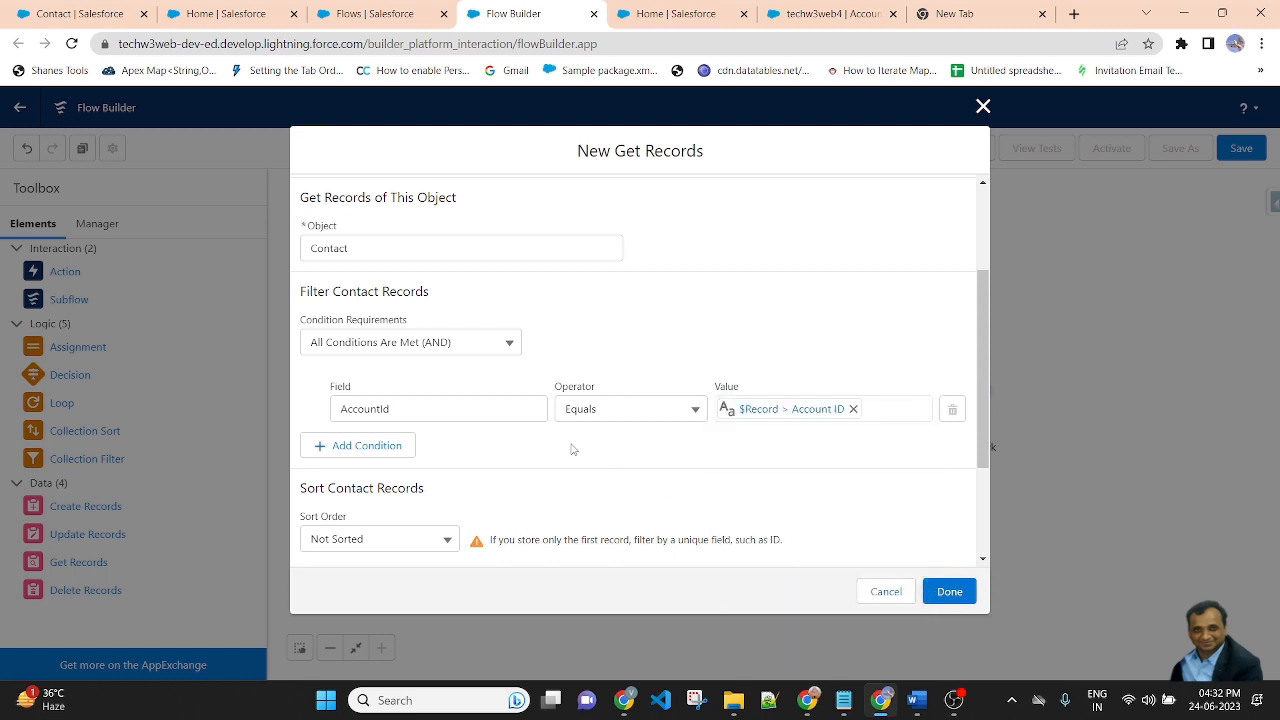
Step: Add a second filter condition requiring RecordTypeId to equal a value from the record type retrieved by getRrecorTypeNameofSalesforceMarketing
{"action": "left_click", "coordinate": [375, 447]}
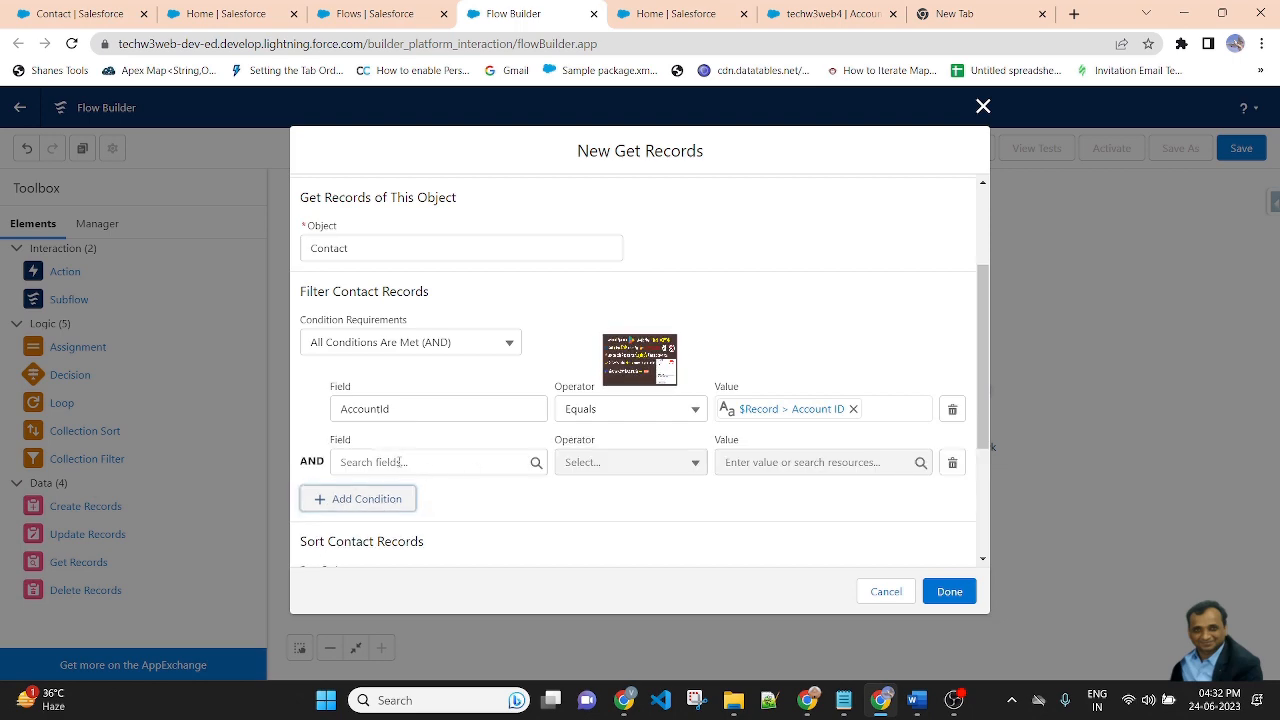
{"action": "left_click", "coordinate": [432, 462]}
{"action": "type", "text": "reco"}
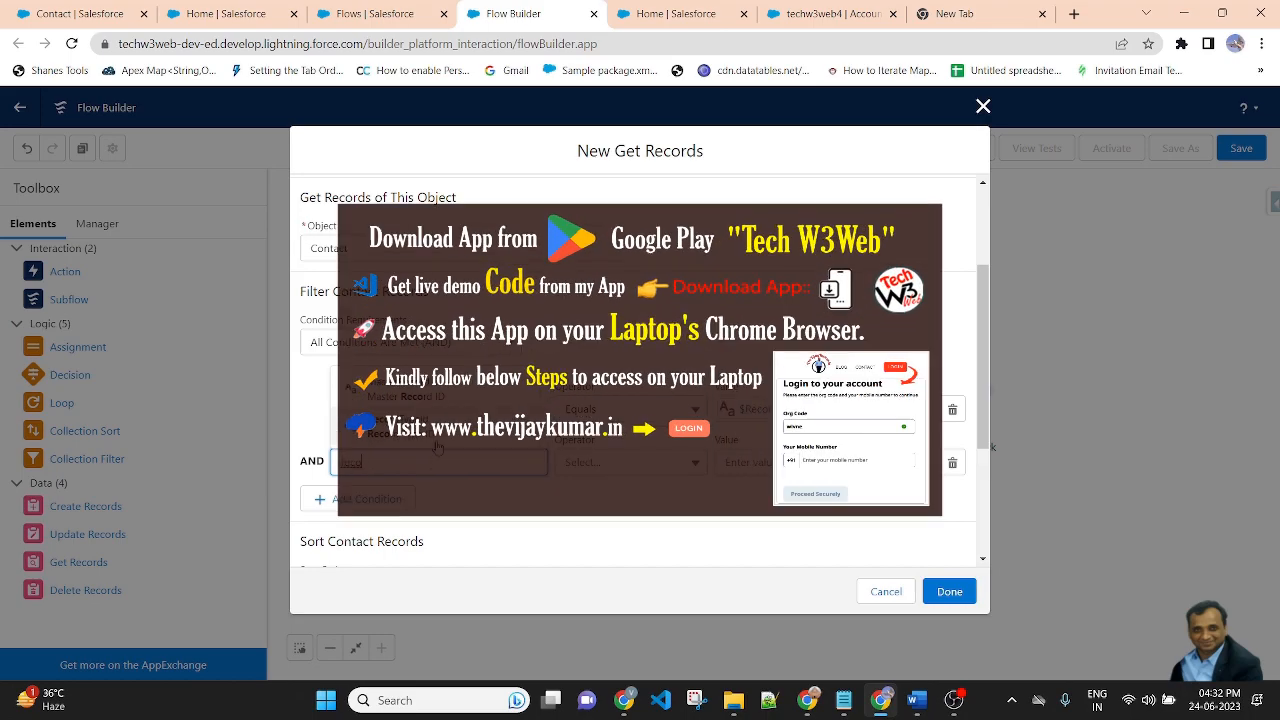
{"action": "left_click", "coordinate": [437, 444]}
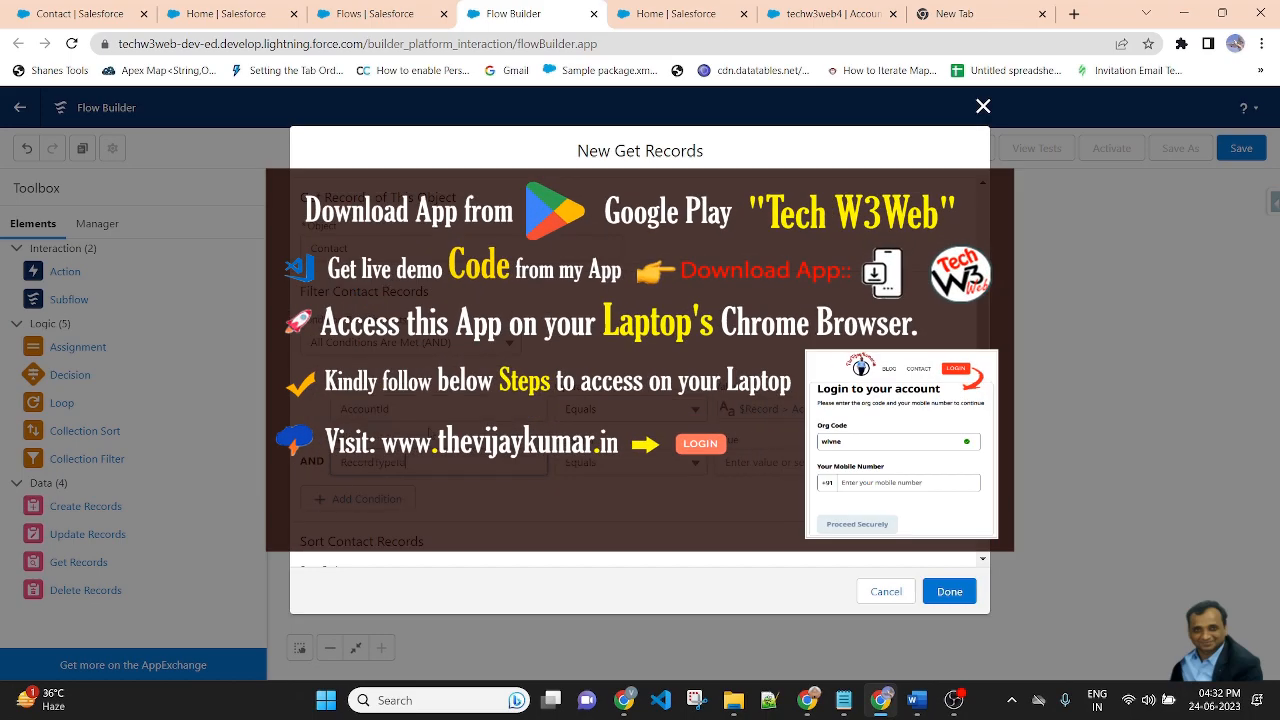
{"action": "left_click", "coordinate": [819, 466]}
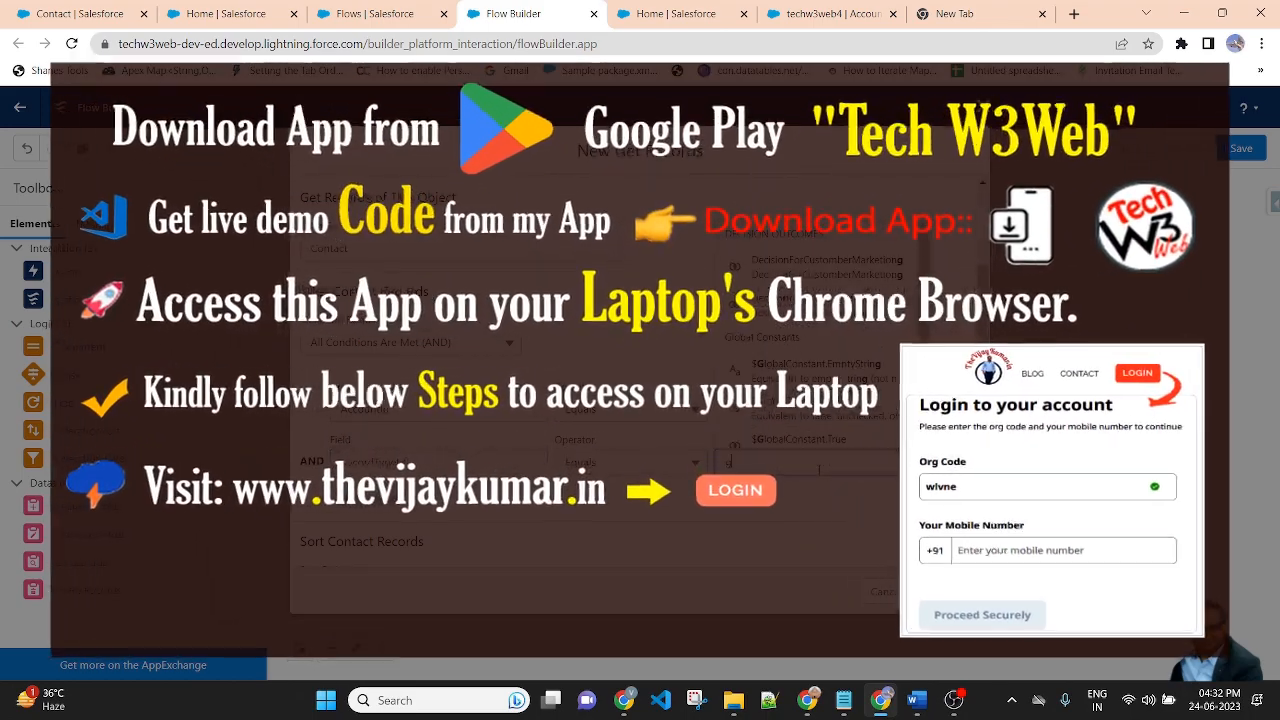
{"action": "type", "text": "get"}
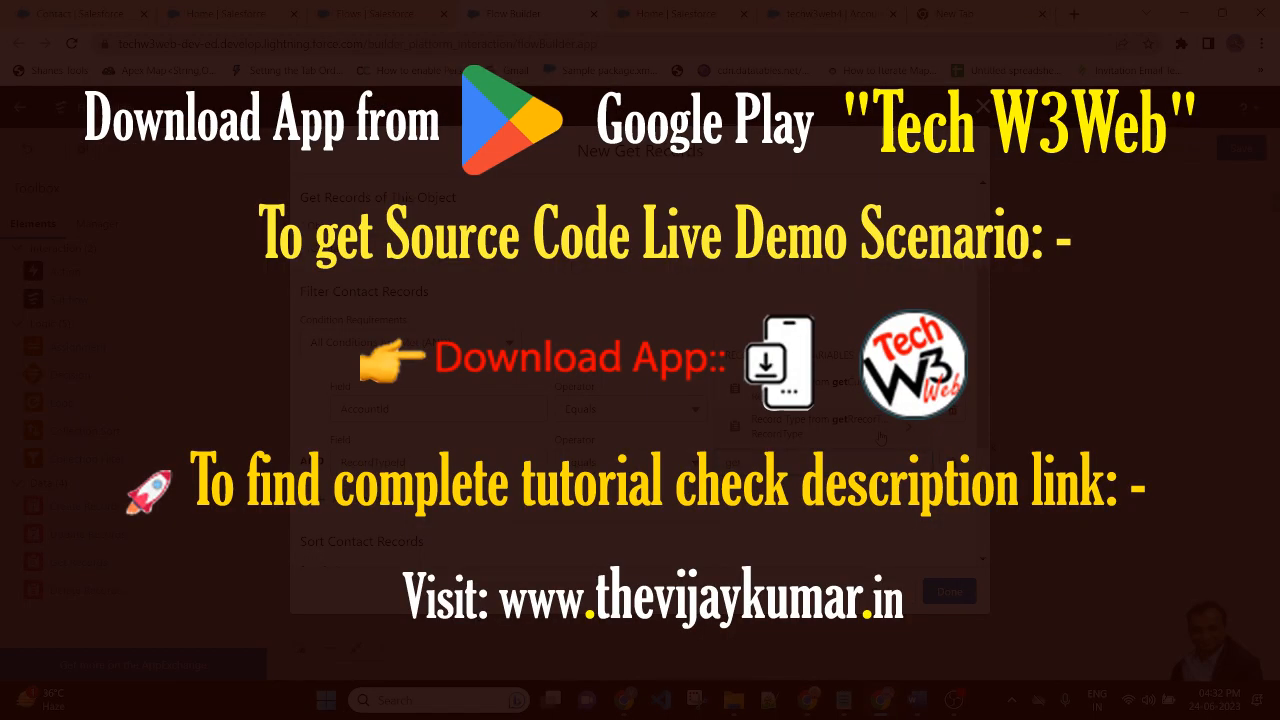
{"action": "left_click", "coordinate": [881, 438]}
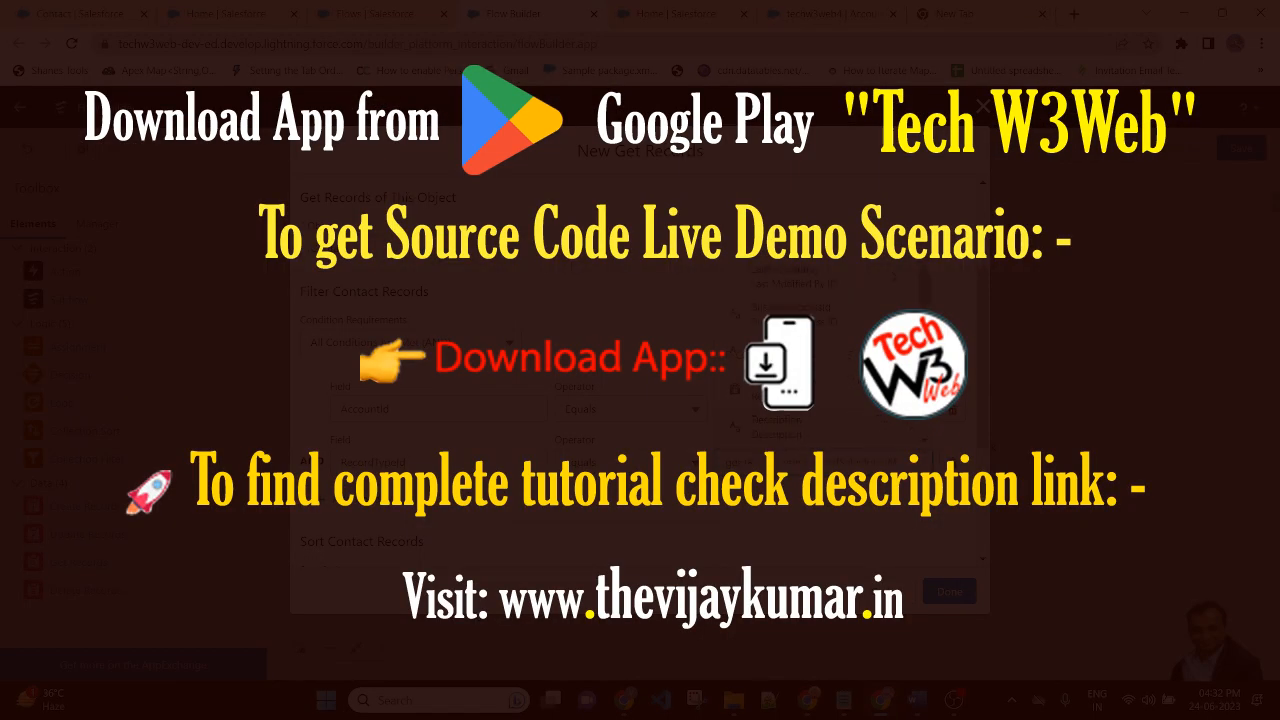
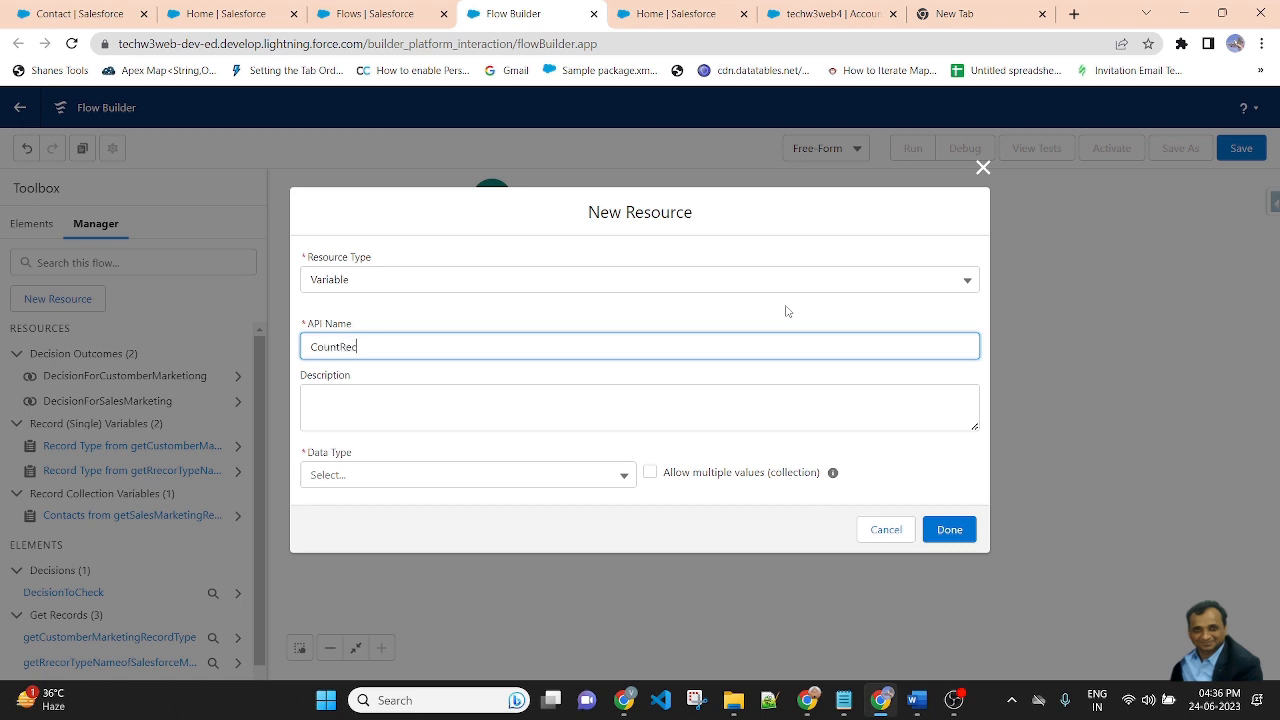
Step: Name the new variable resource CountRecord, give it the Number data type and create it
{"action": "type", "text": "ord"}
{"action": "left_click", "coordinate": [541, 237]}
{"action": "left_click", "coordinate": [455, 486]}
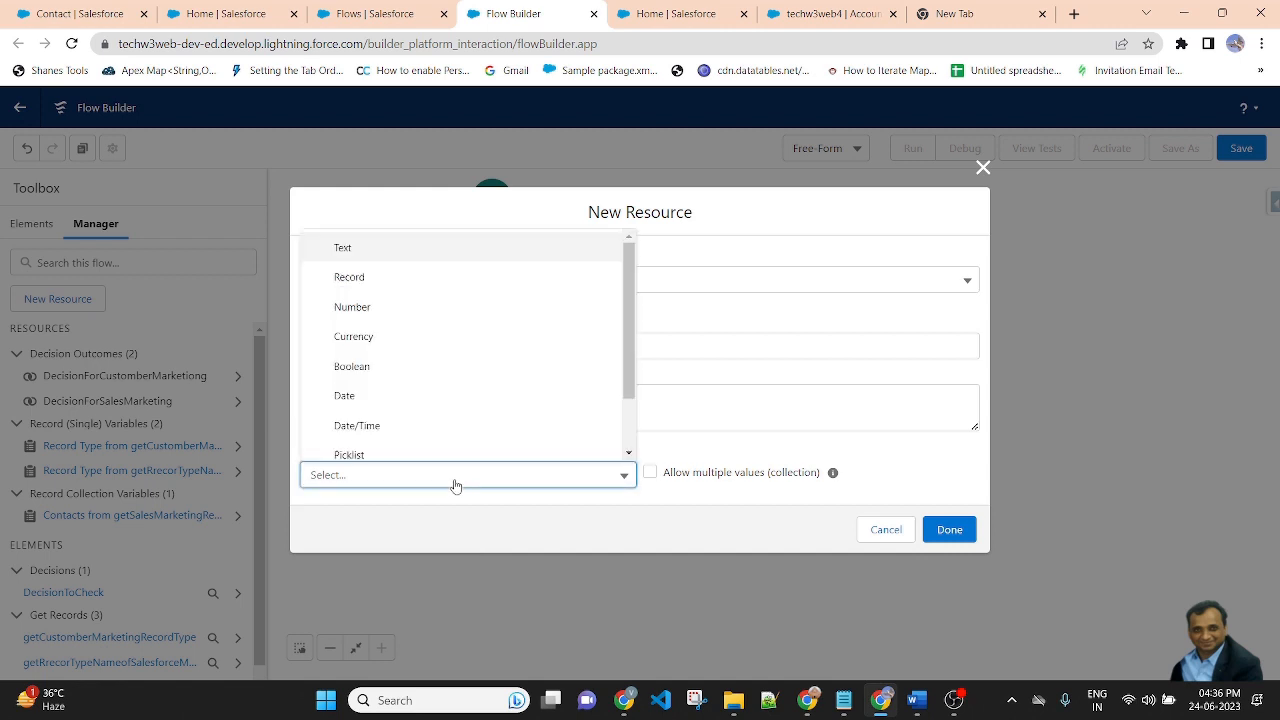
{"action": "left_click", "coordinate": [361, 316]}
{"action": "scroll", "coordinate": [409, 467], "scroll_direction": "down", "scroll_amount": 1}
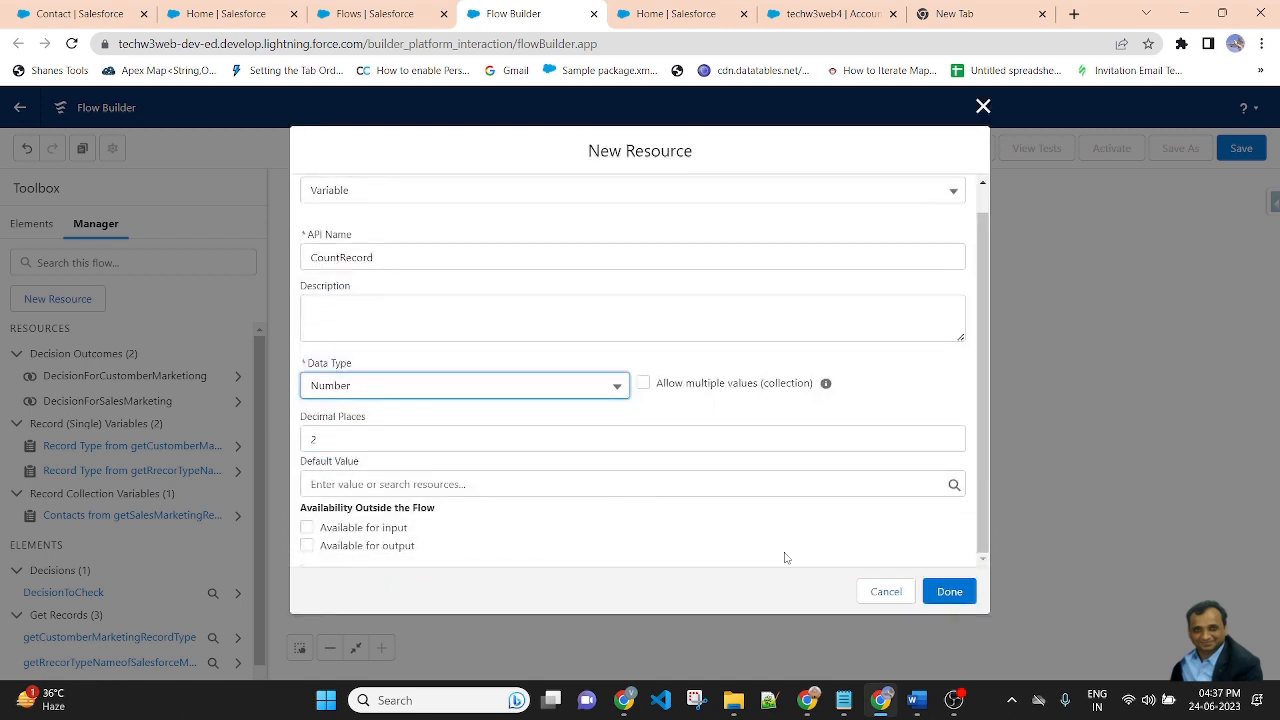
{"action": "left_click", "coordinate": [948, 591]}
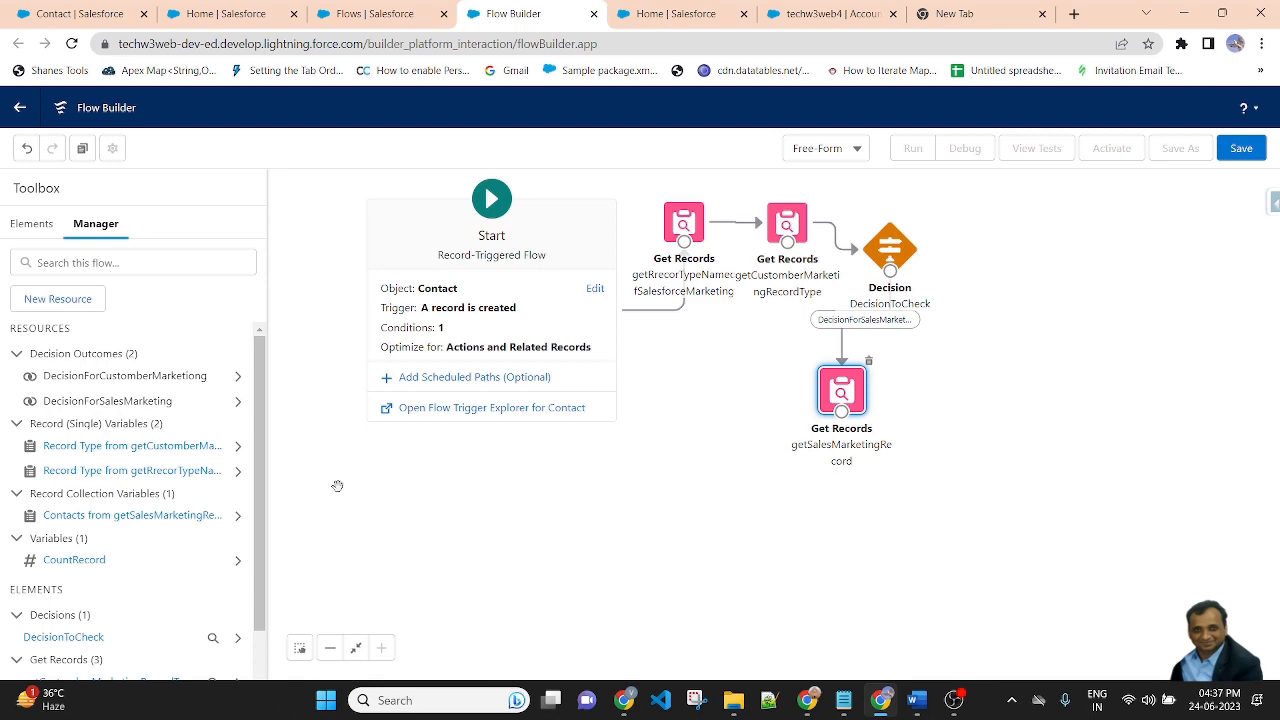
Step: Add an Assignment element beside getSalesMarketingRecord, with AssignToCountRec as its label and API name
{"action": "left_click", "coordinate": [31, 224]}
{"action": "left_click_drag", "start_coordinate": [98, 360], "coordinate": [948, 473]}
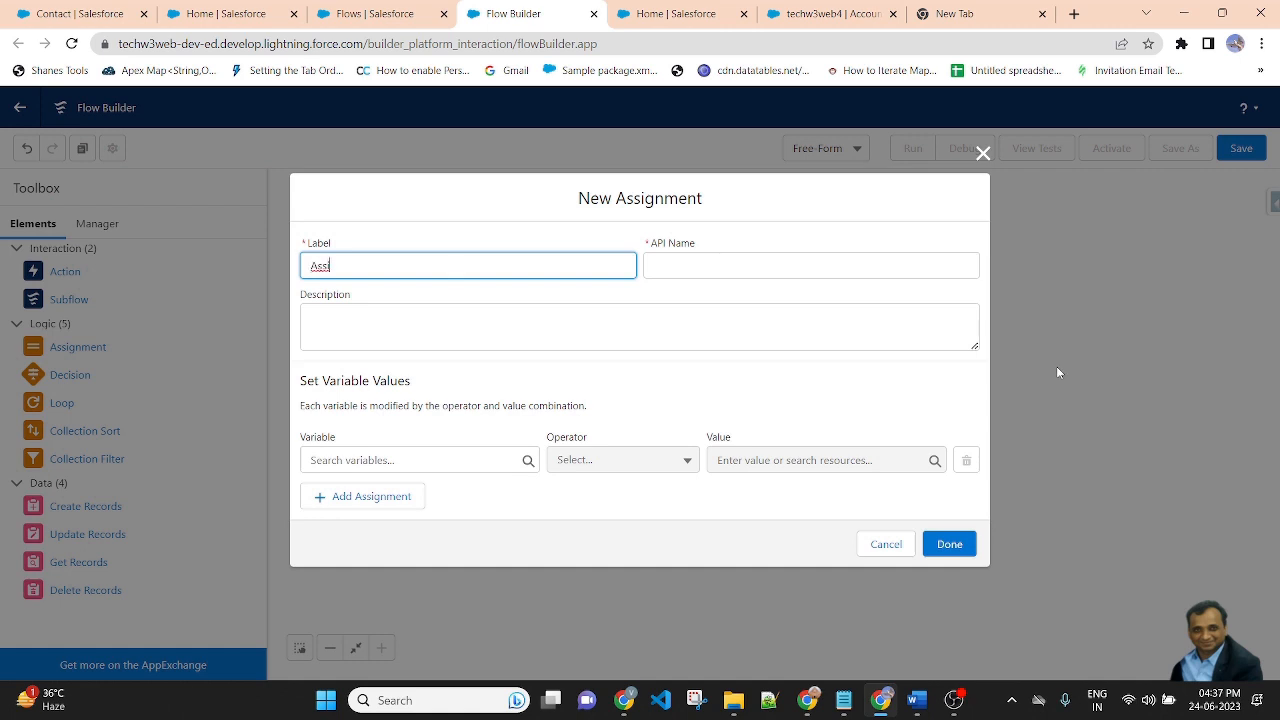
{"action": "type", "text": "Assign"}
{"action": "left_click", "coordinate": [503, 248]}
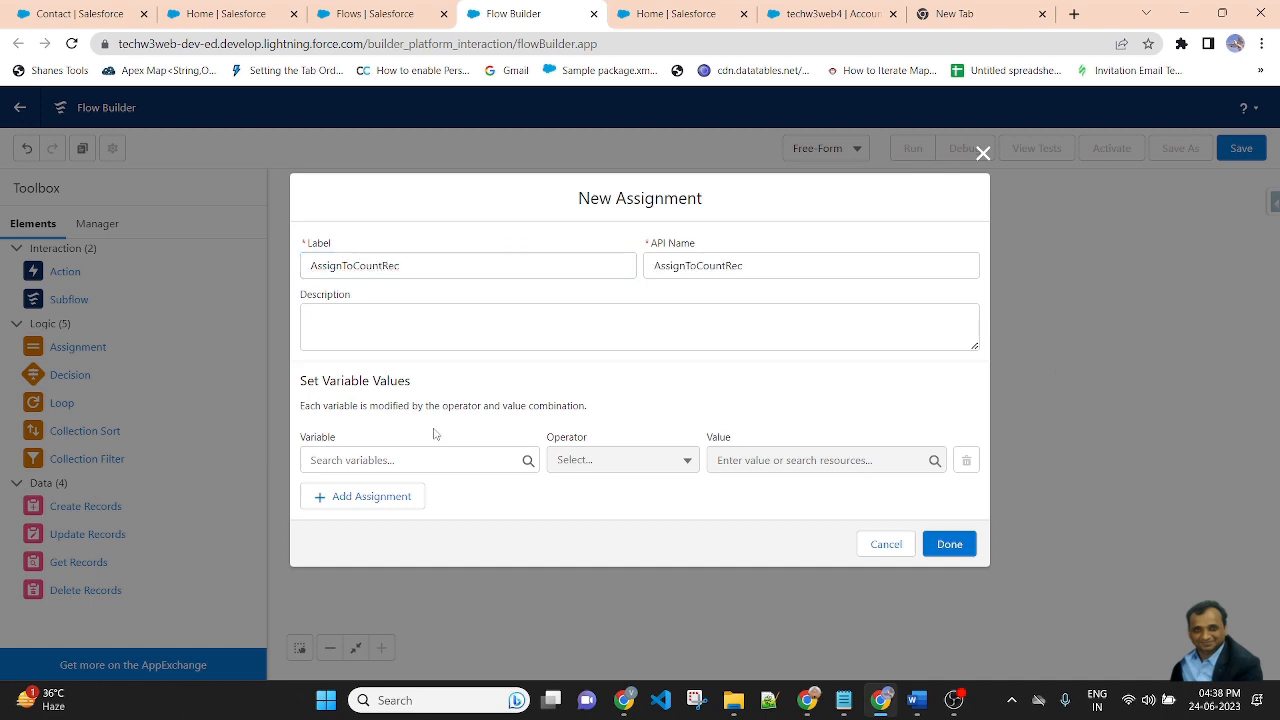
Step: Set the assignment's variable to CountRecord with the Equals Count operator
{"action": "left_click", "coordinate": [423, 460]}
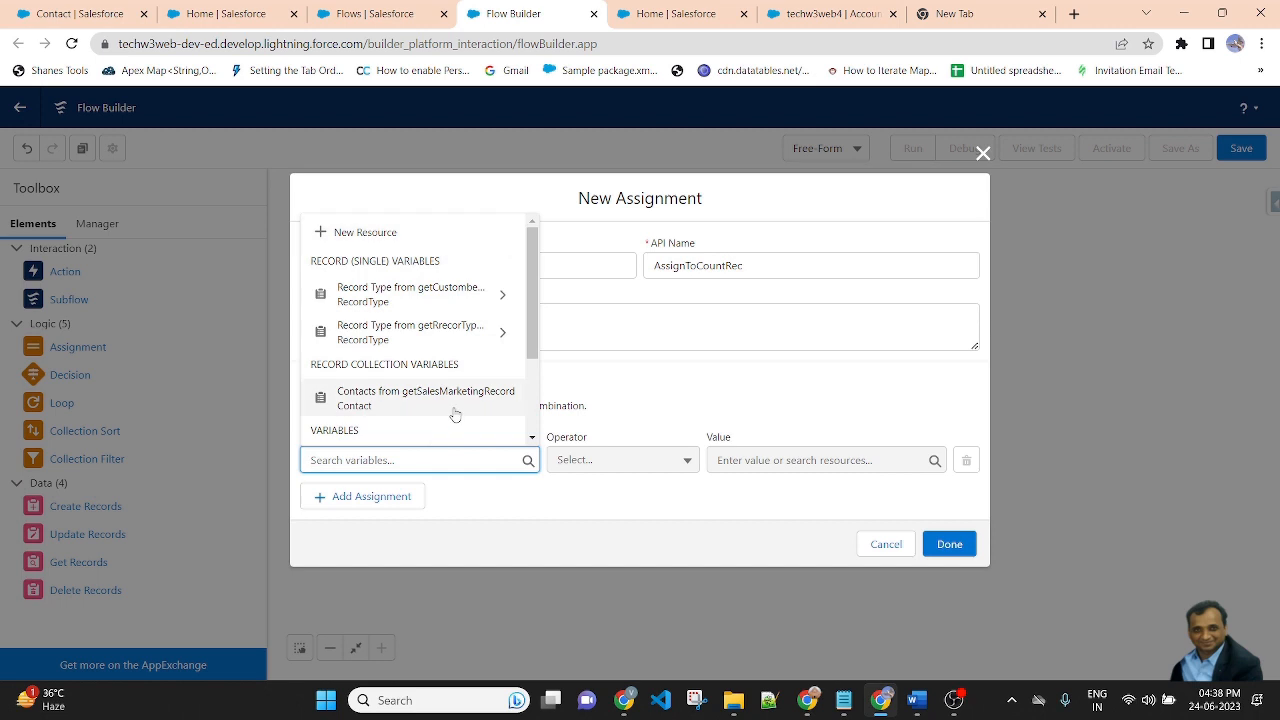
{"action": "type", "text": "cou"}
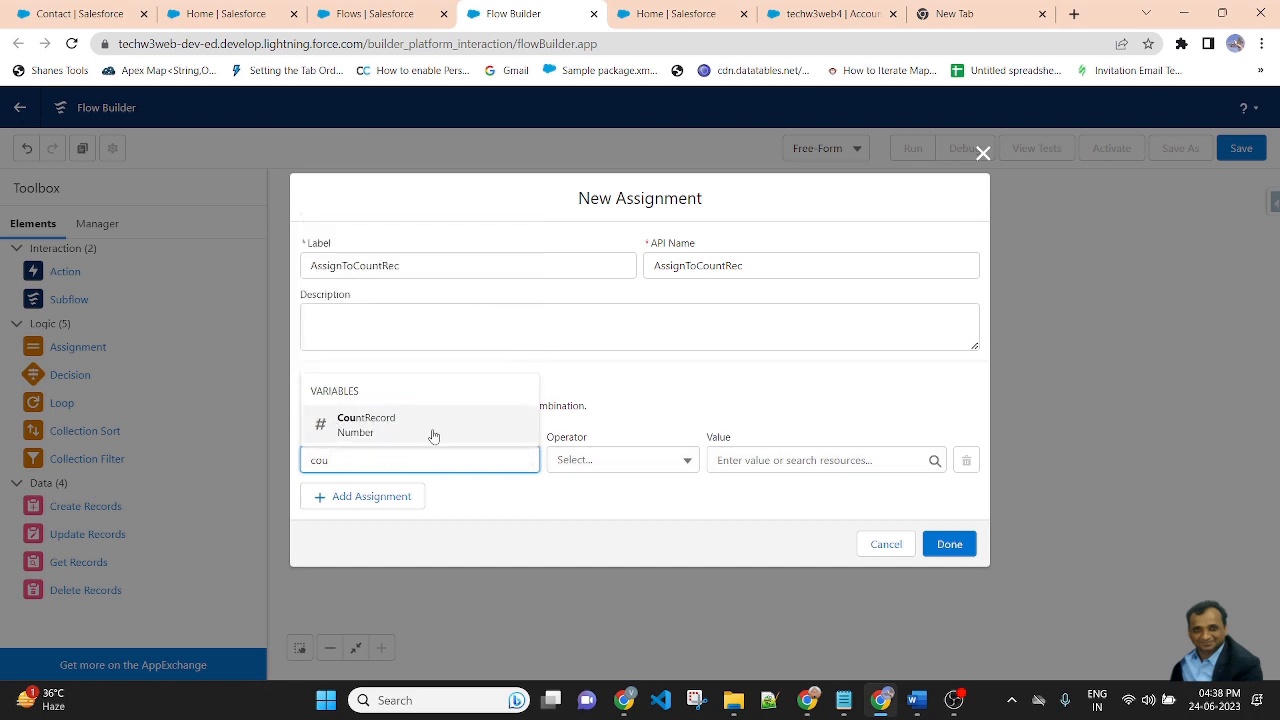
{"action": "left_click", "coordinate": [431, 434]}
{"action": "left_click", "coordinate": [683, 462]}
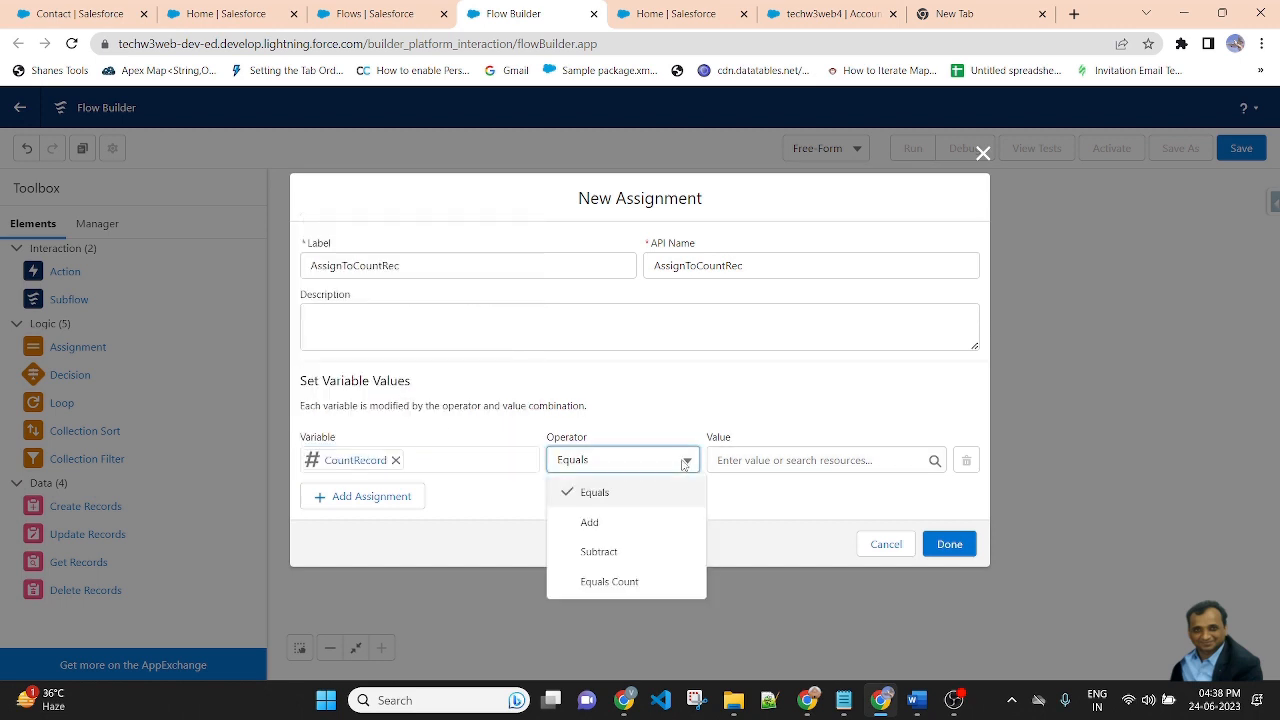
{"action": "left_click", "coordinate": [629, 582]}
{"action": "left_click", "coordinate": [828, 459]}
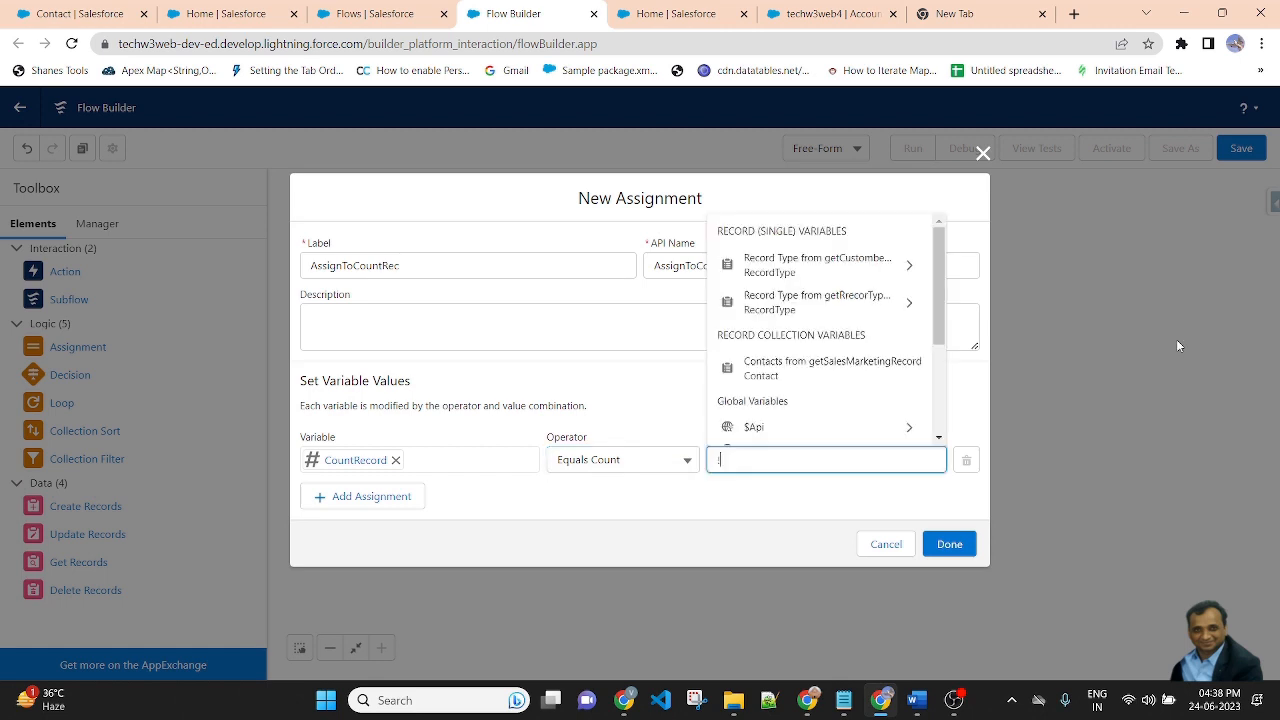
{"action": "key", "text": "BackSpace"}
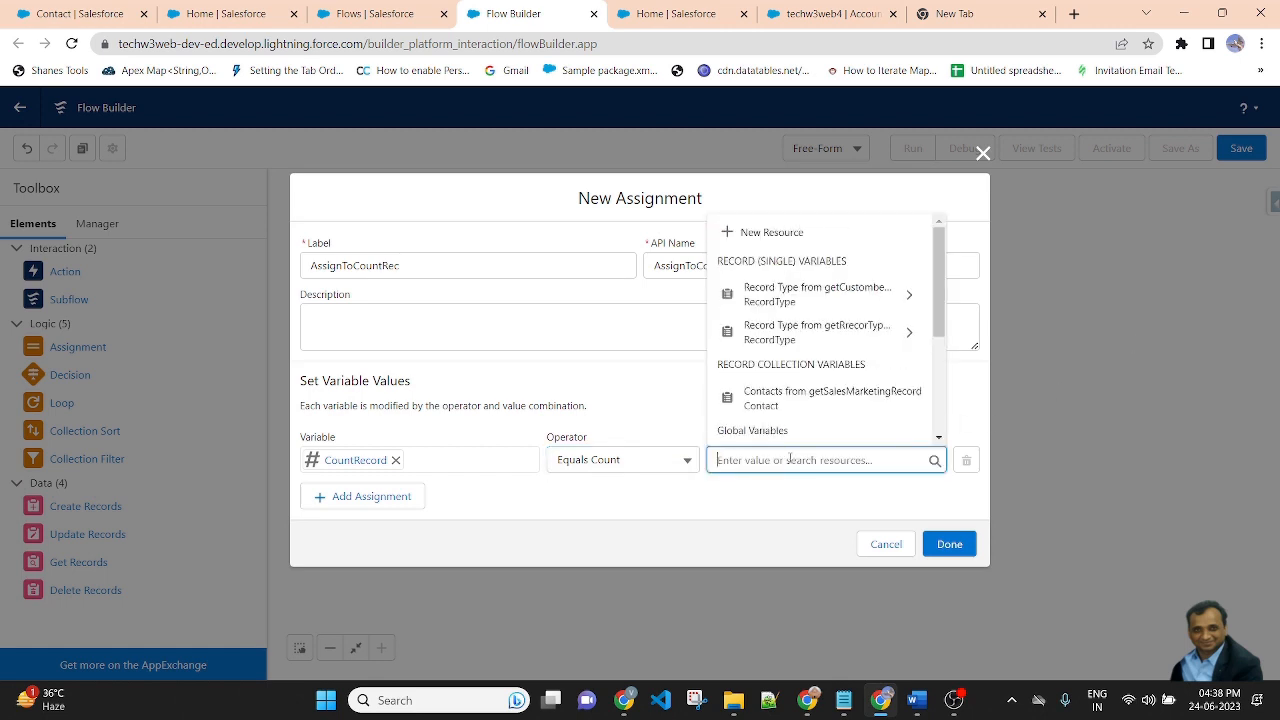
{"action": "type", "text": "get"}
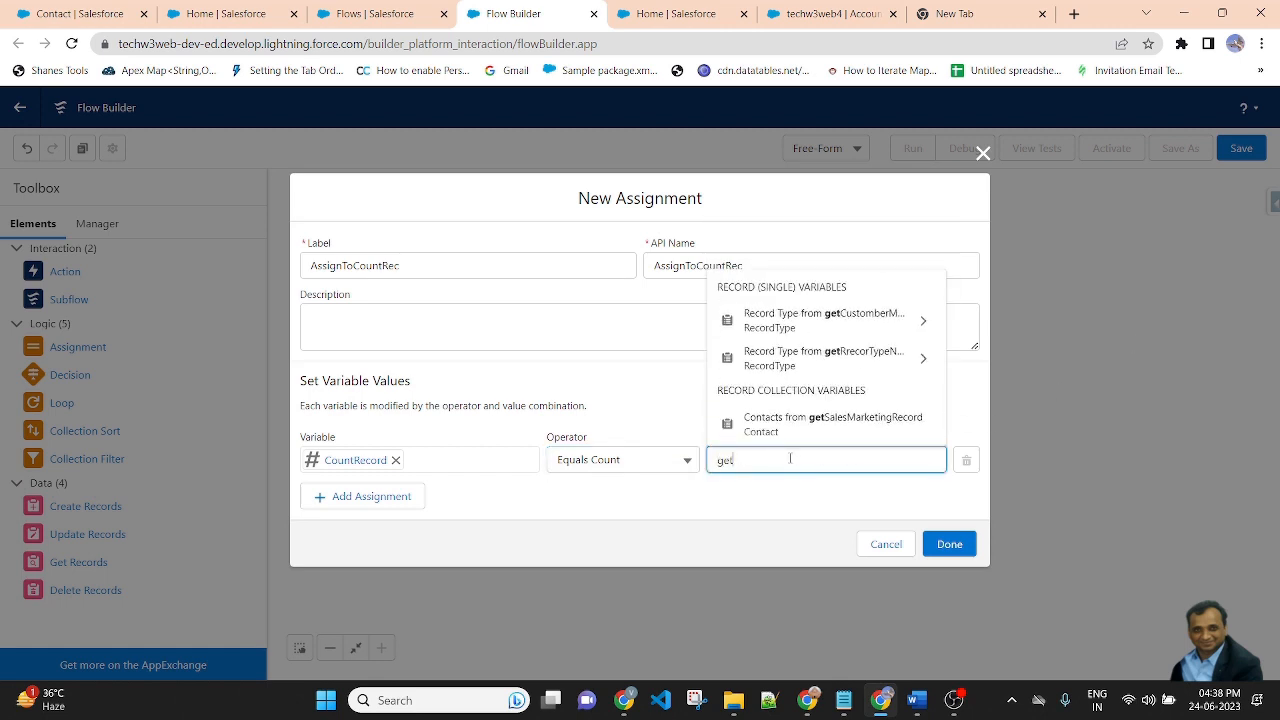
{"action": "left_click", "coordinate": [885, 360]}
{"action": "left_click", "coordinate": [790, 404]}
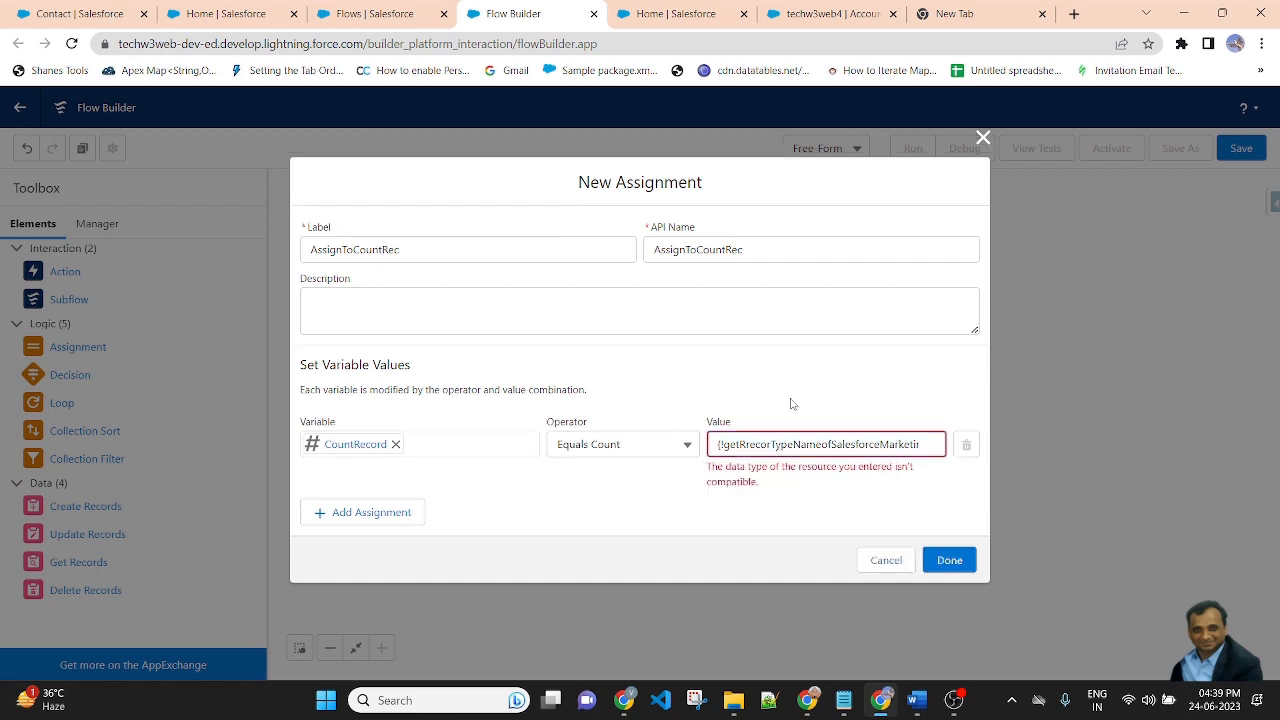
{"action": "left_click", "coordinate": [913, 444]}
{"action": "type", "text": "}"}
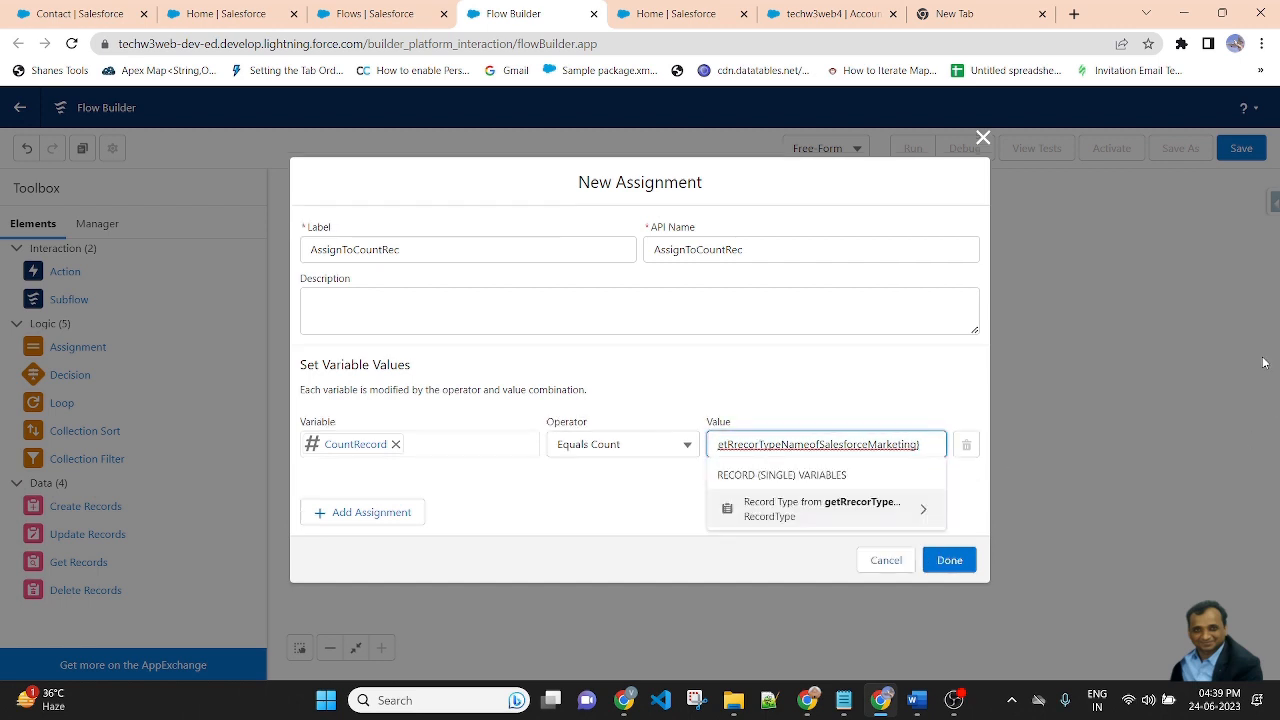
{"action": "key", "text": "ctrl+a"}
{"action": "type", "text": "get"}
{"action": "key", "text": "BackSpace"}
{"action": "key", "text": "BackSpace"}
{"action": "key", "text": "BackSpace"}
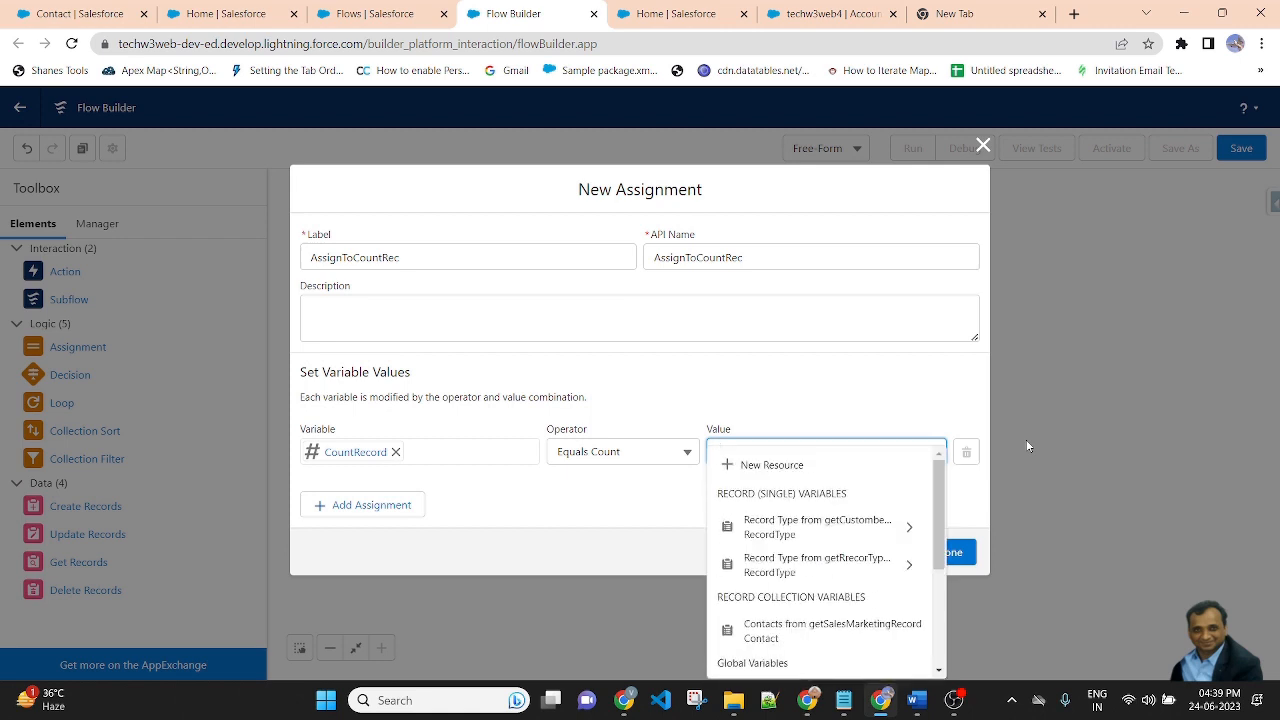
Step: Use Contacts from getSalesMarketingRecord as the counted value, and connect that Get Records element to the finished assignment
{"action": "type", "text": "get"}
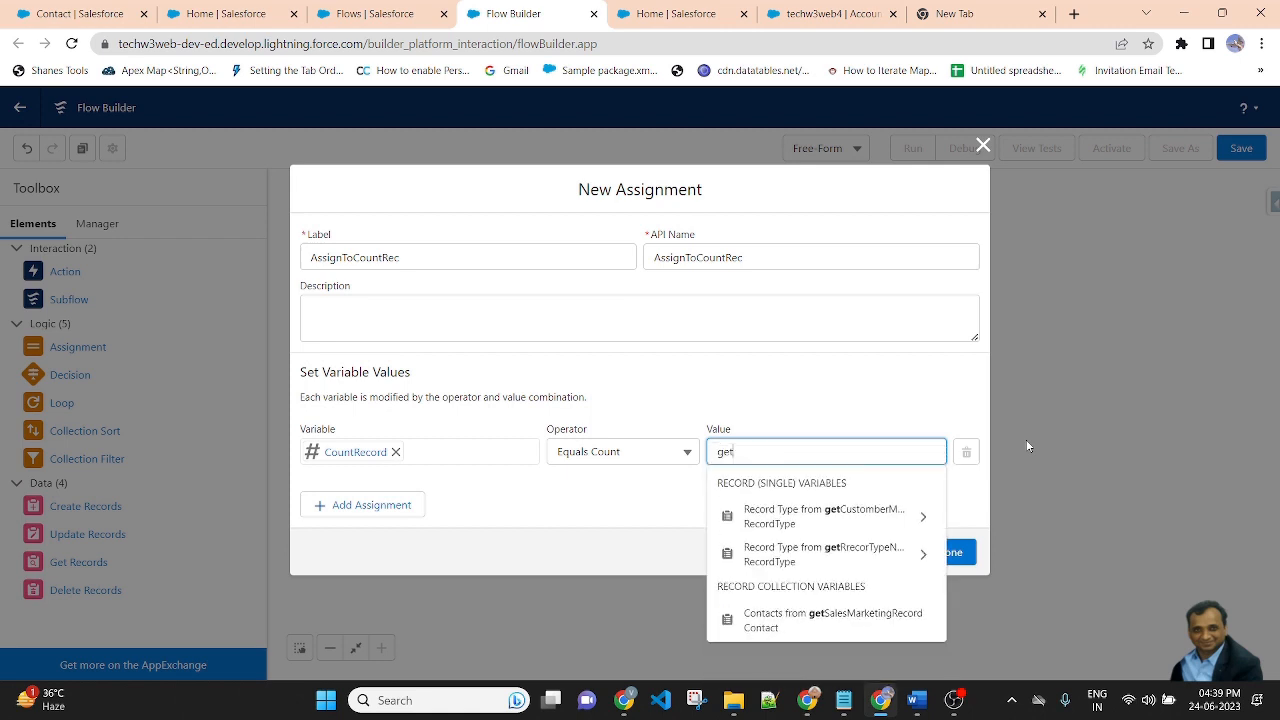
{"action": "type", "text": "sa"}
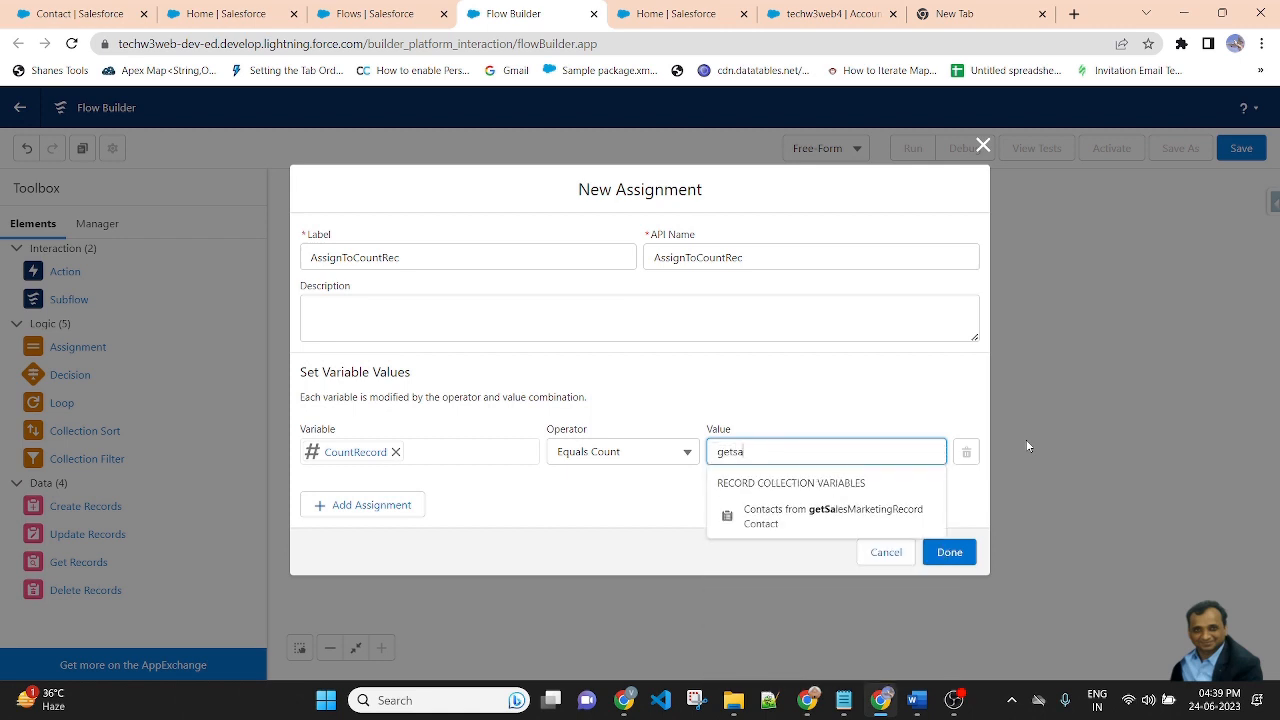
{"action": "left_click", "coordinate": [883, 527]}
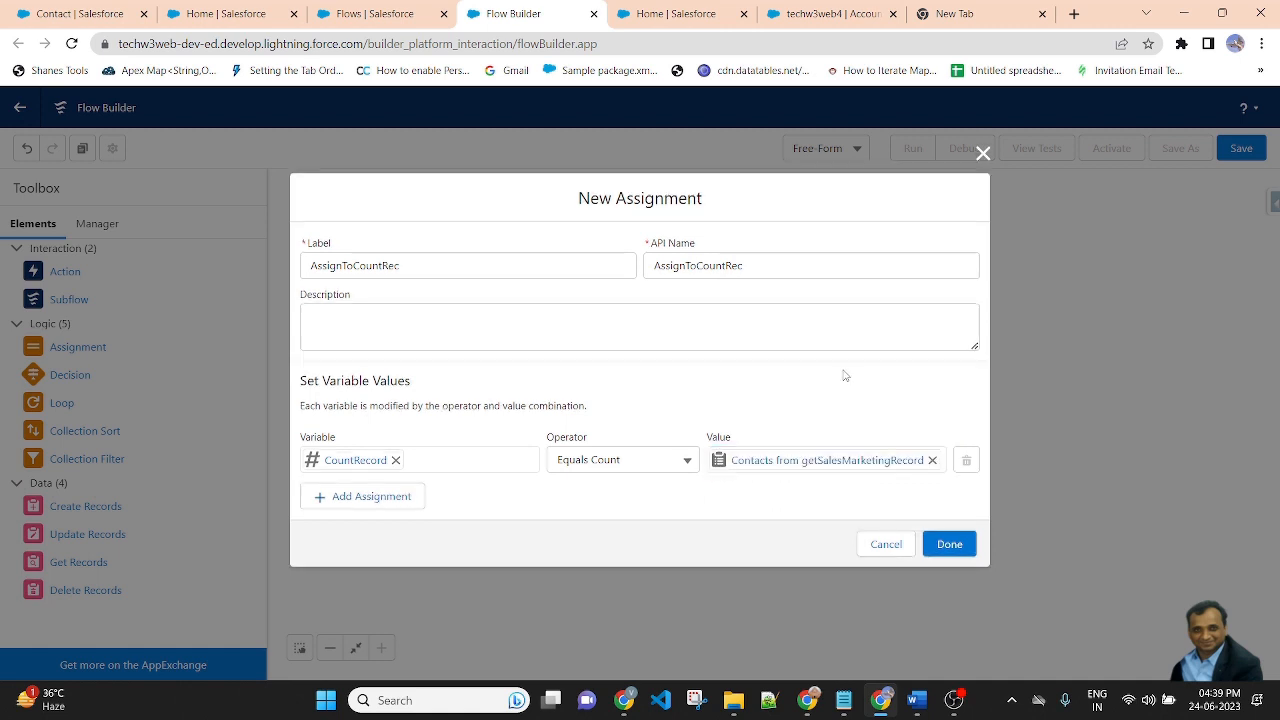
{"action": "left_click", "coordinate": [950, 545]}
{"action": "mouse_move", "coordinate": [845, 415]}
{"action": "left_mouse_down"}
{"action": "mouse_move", "coordinate": [856, 436]}
{"action": "mouse_move", "coordinate": [962, 488]}
{"action": "mouse_move", "coordinate": [933, 455]}
{"action": "left_mouse_up"}
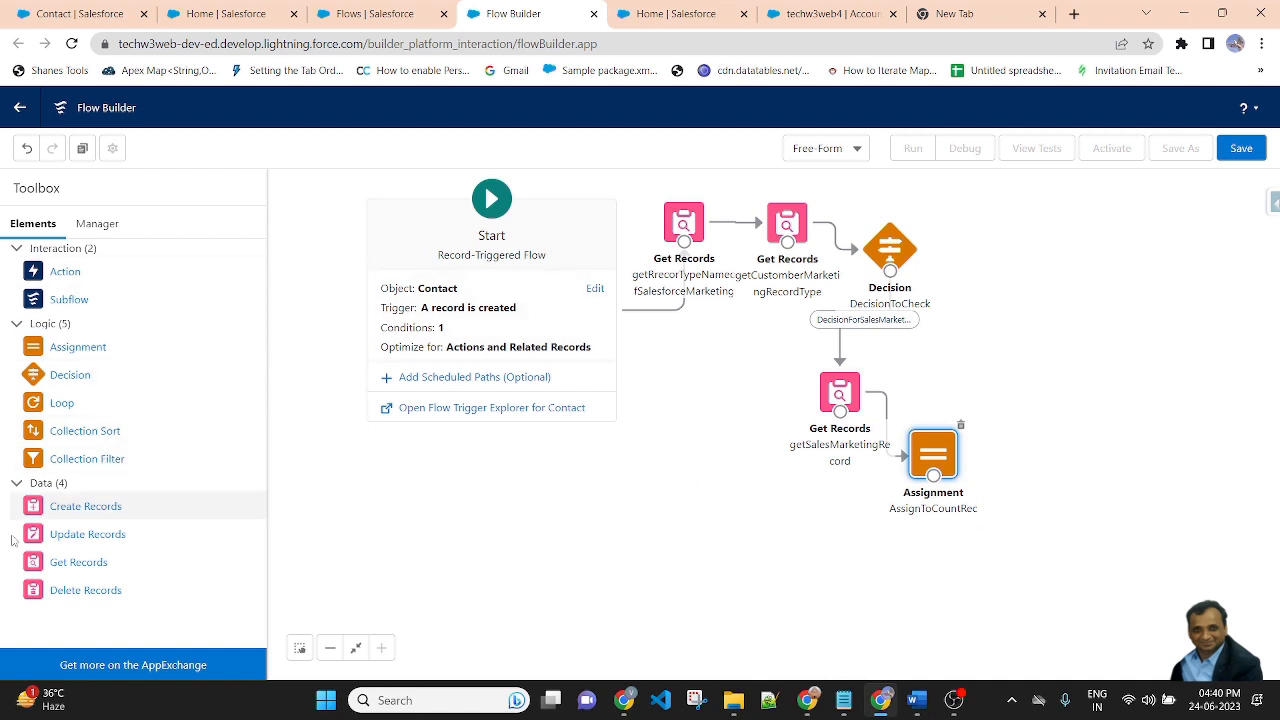
Step: Add an Update Records element below getSalesMarketingRecord, with updateAccRec as its label and API name
{"action": "left_click_drag", "start_coordinate": [86, 534], "coordinate": [751, 543]}
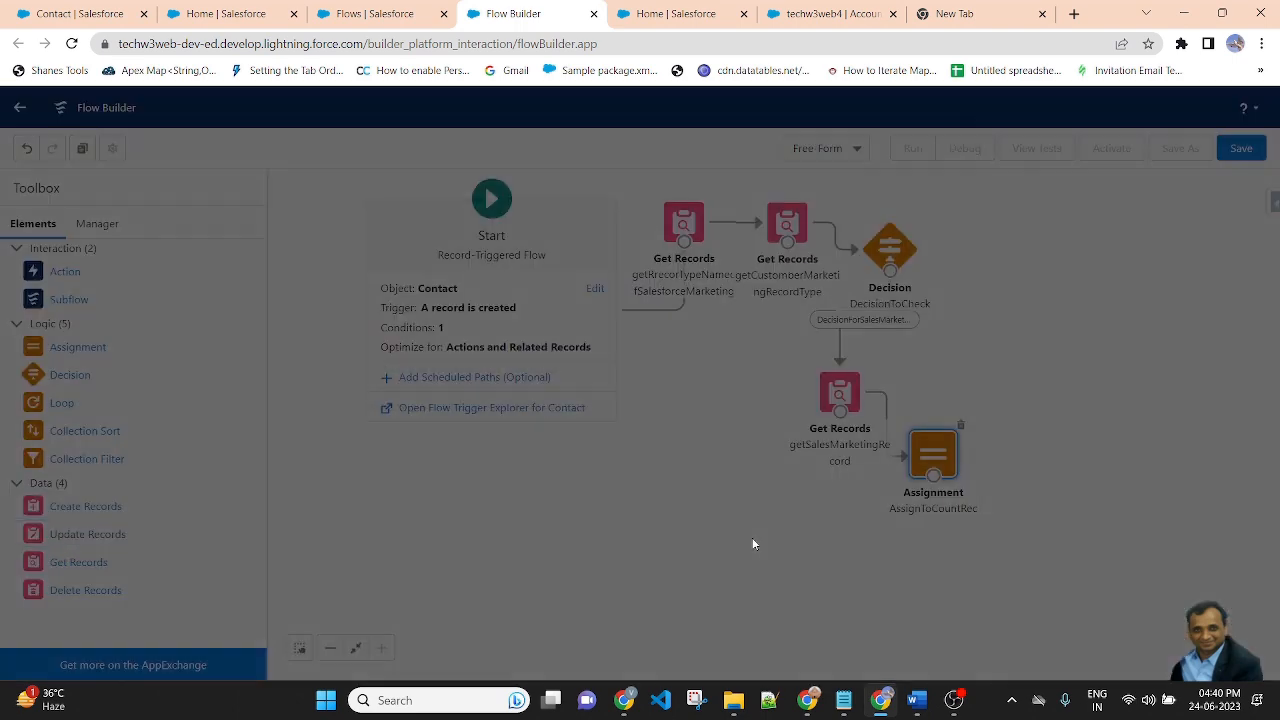
{"action": "type", "text": "updateAccRe"}
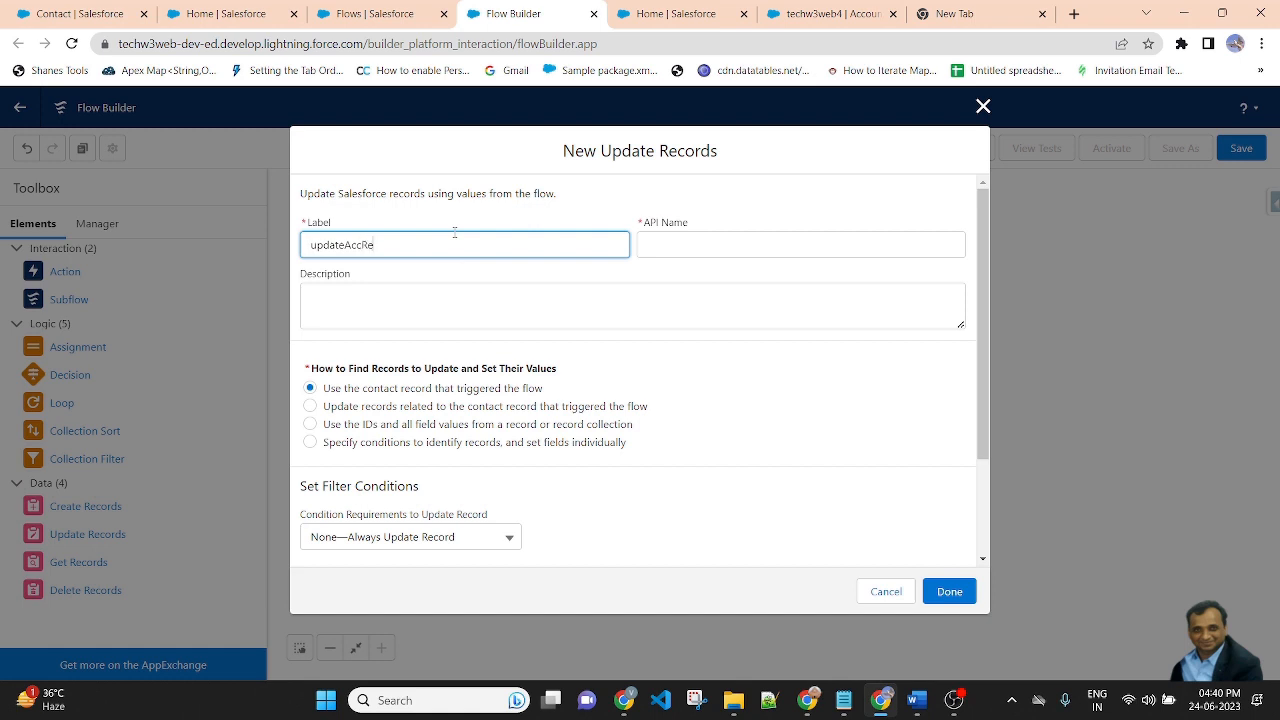
{"action": "left_click", "coordinate": [548, 492]}
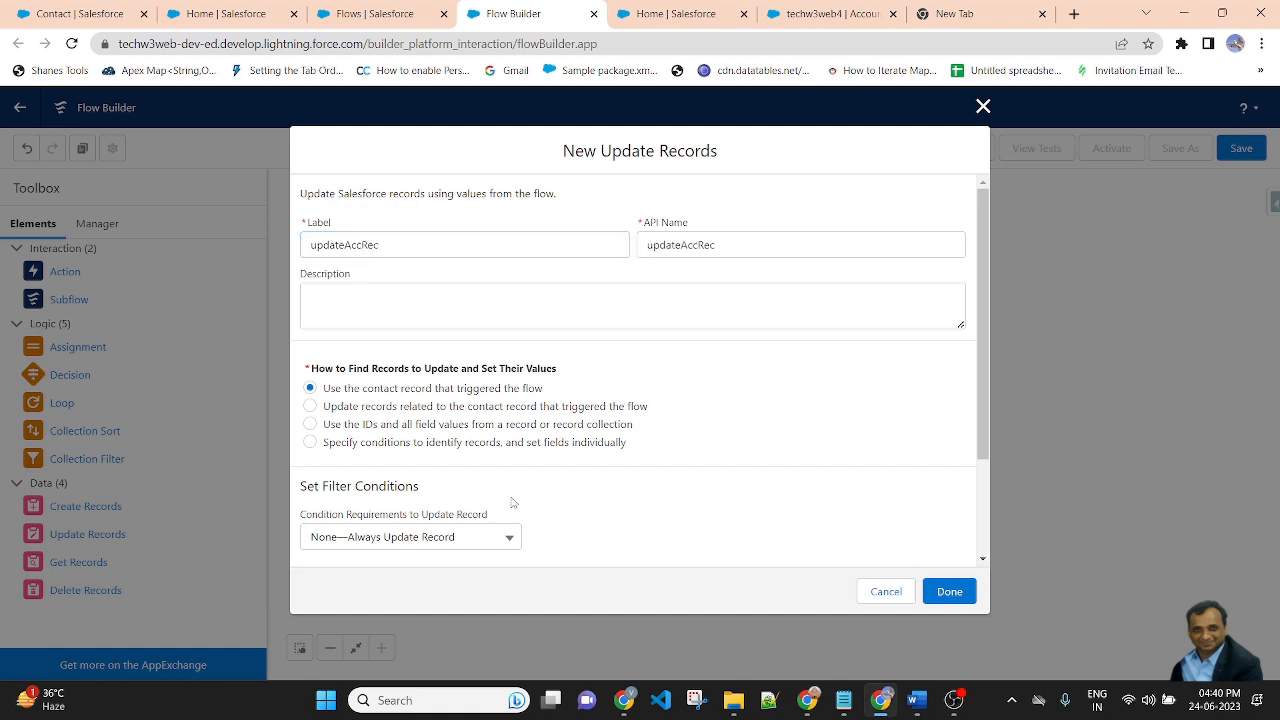
Step: Set updateAccRec to specify conditions and set fields individually, with Account as the object to update
{"action": "left_click", "coordinate": [406, 446]}
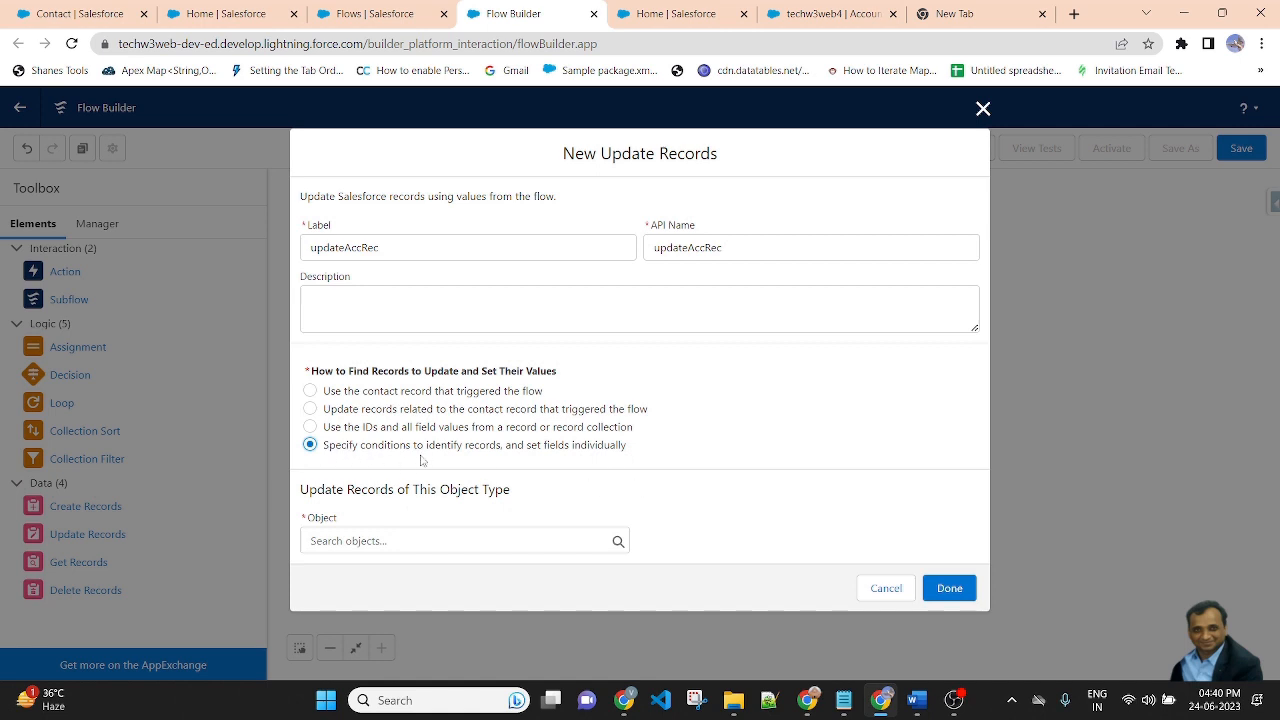
{"action": "left_click", "coordinate": [417, 540]}
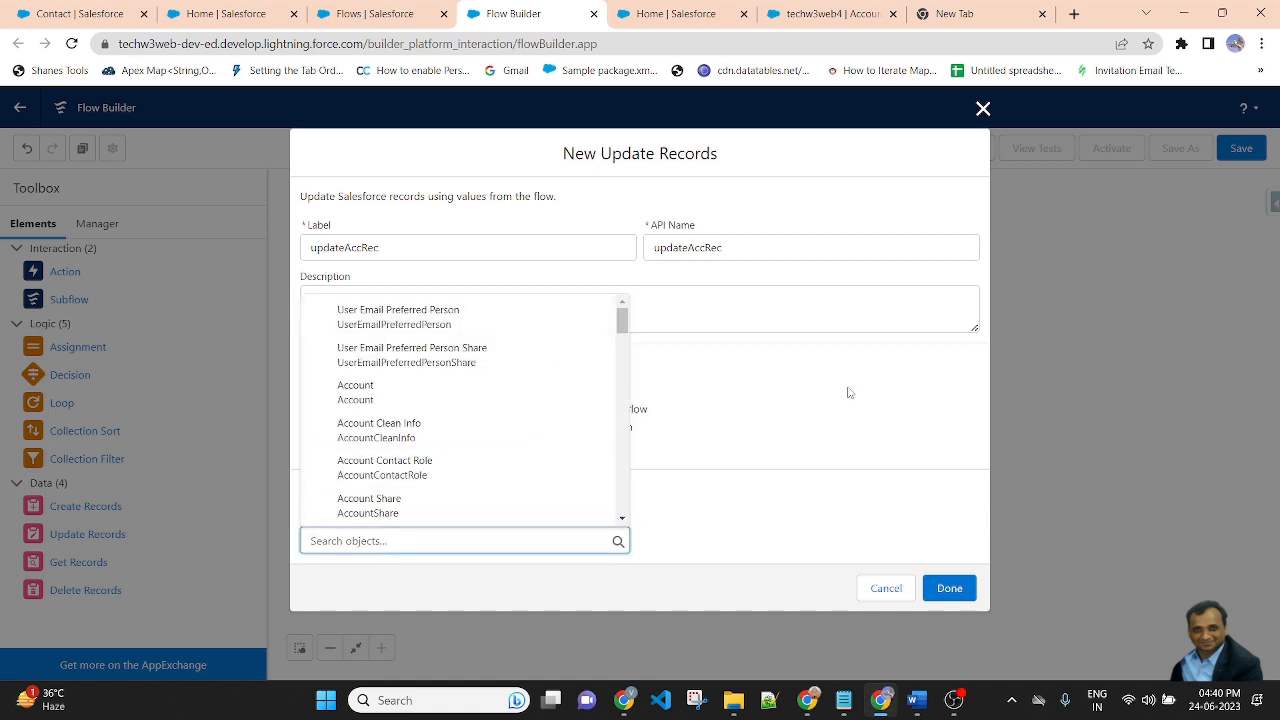
{"action": "left_click", "coordinate": [417, 404]}
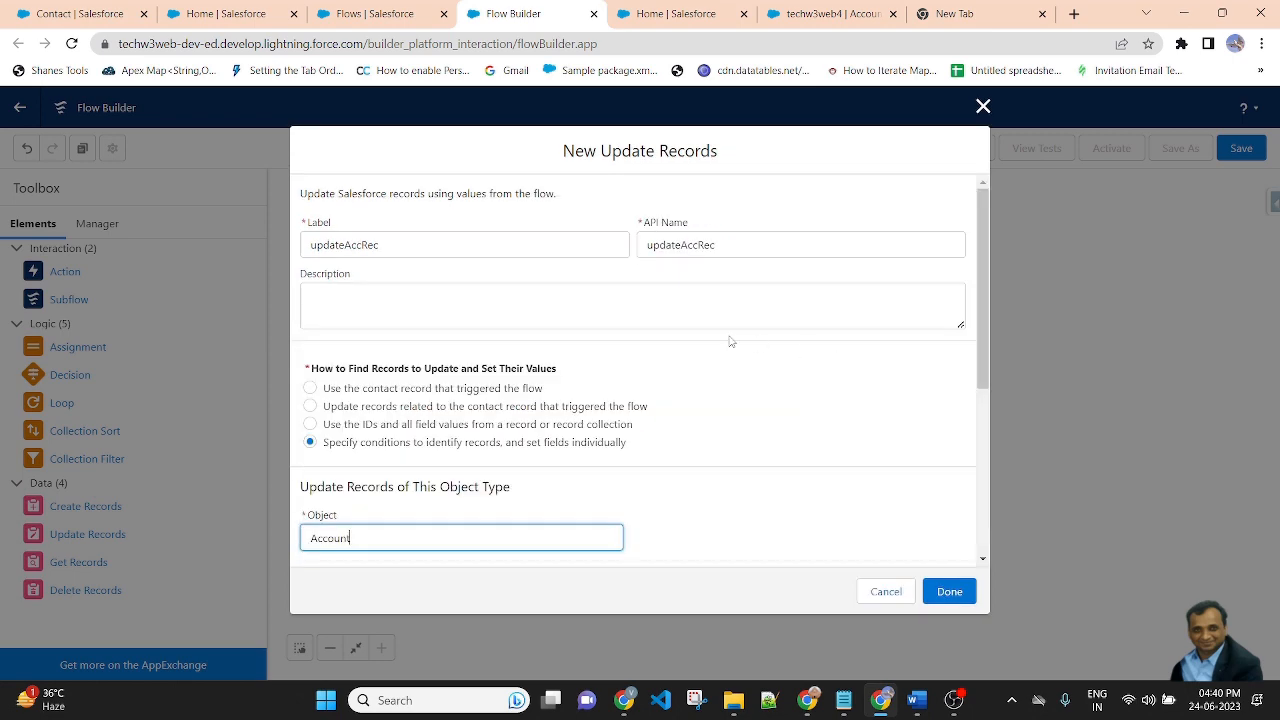
{"action": "scroll", "coordinate": [737, 338], "scroll_direction": "down", "scroll_amount": 3}
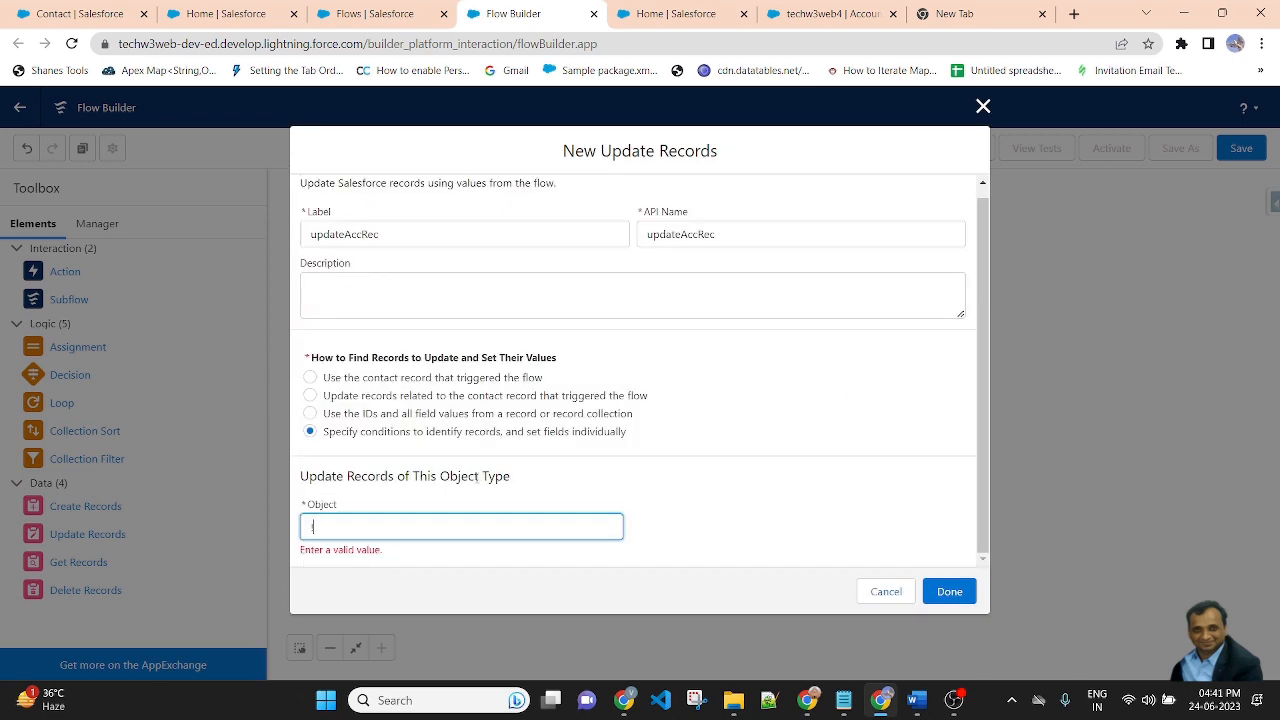
{"action": "left_click", "coordinate": [481, 523]}
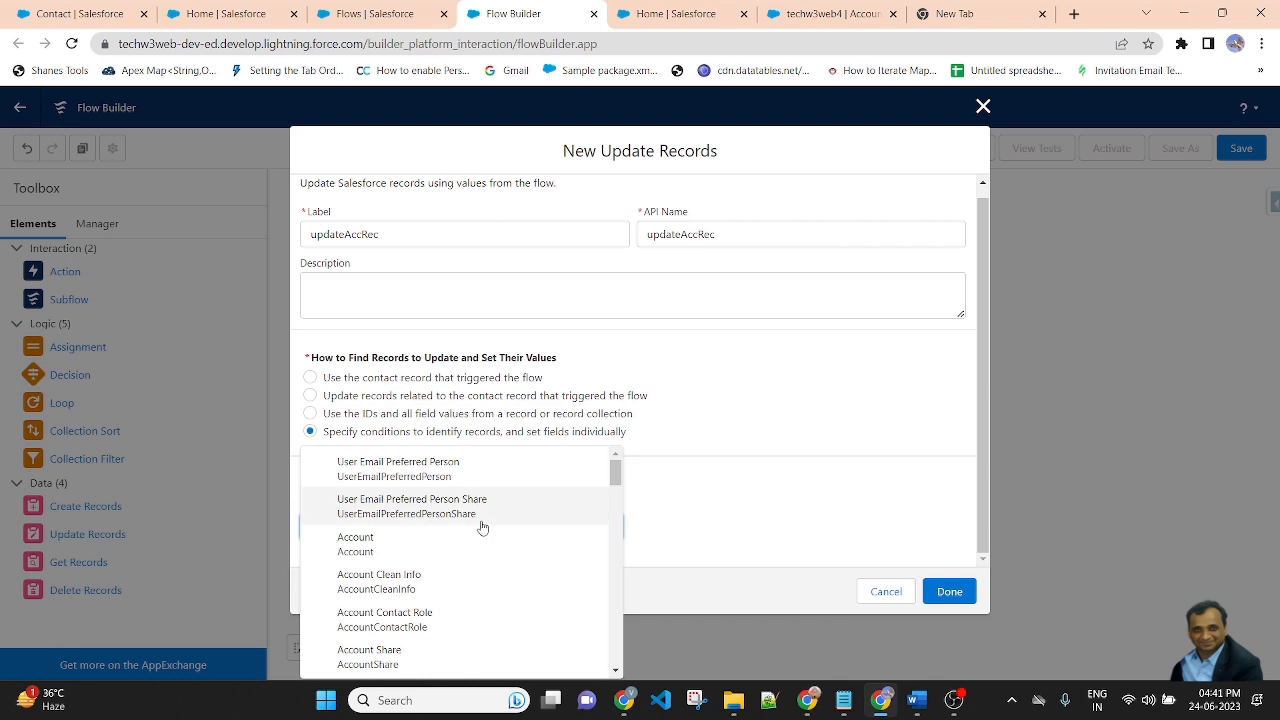
{"action": "left_click", "coordinate": [378, 545]}
Step: Add the Account Id field to the update's filter condition with the Equals operator
{"action": "scroll", "coordinate": [877, 494], "scroll_direction": "down", "scroll_amount": 3}
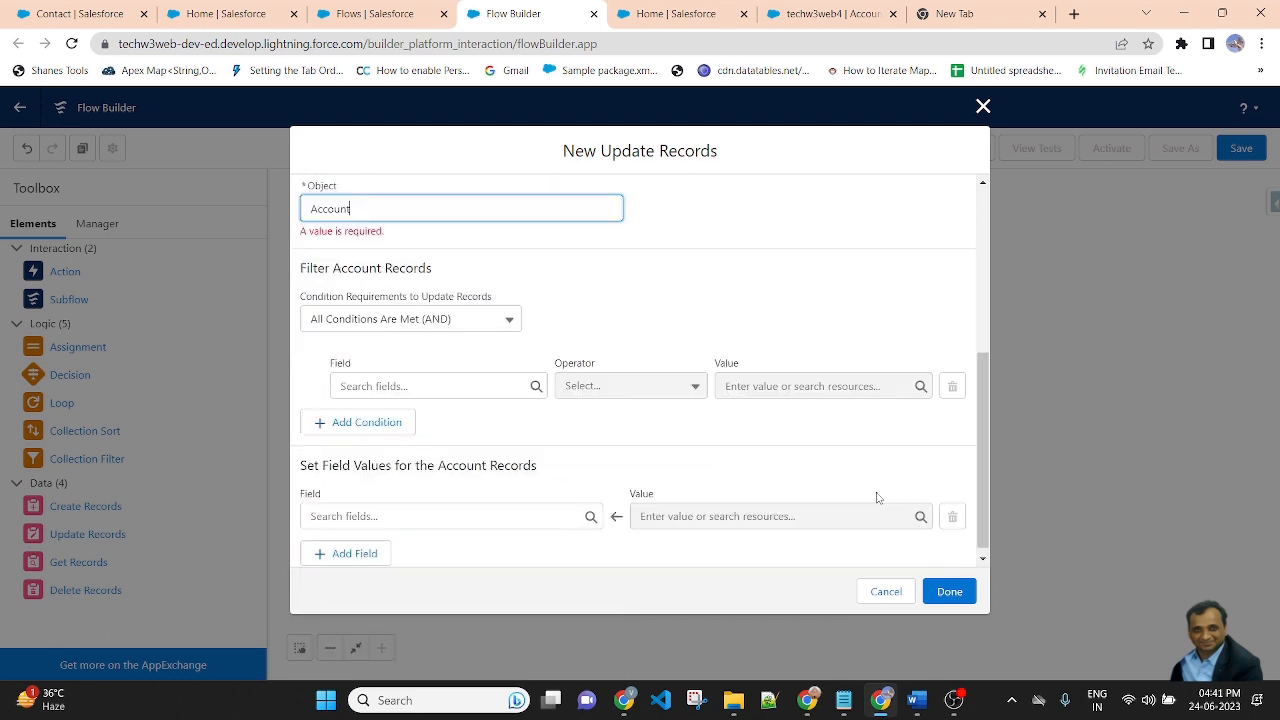
{"action": "left_click", "coordinate": [439, 376]}
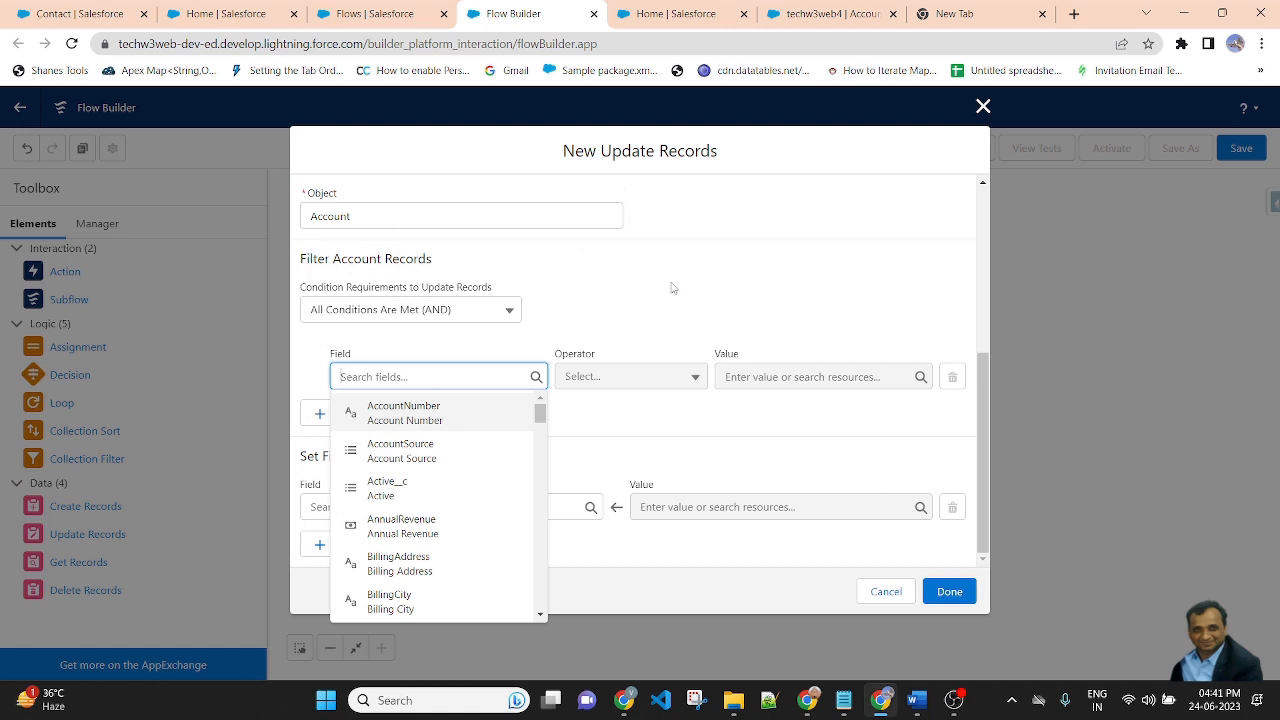
{"action": "type", "text": "Acc"}
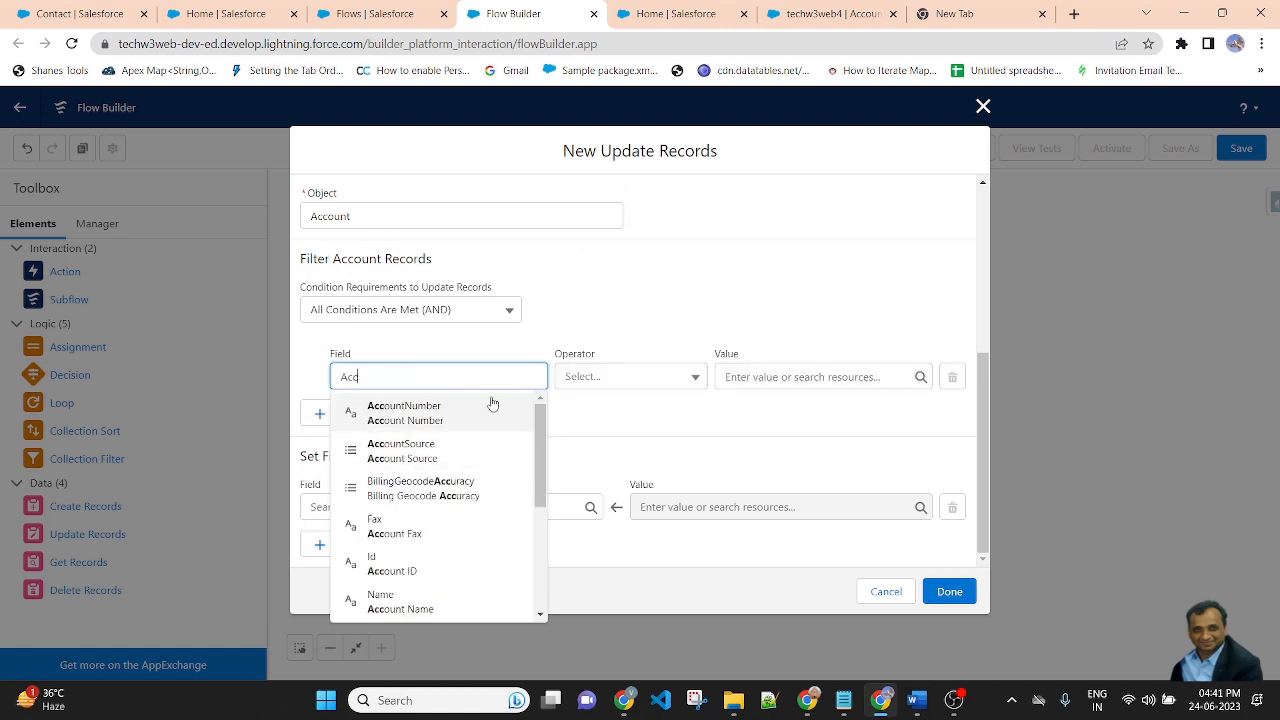
{"action": "key", "text": "BackSpace"}
{"action": "key", "text": "BackSpace"}
{"action": "key", "text": "BackSpace"}
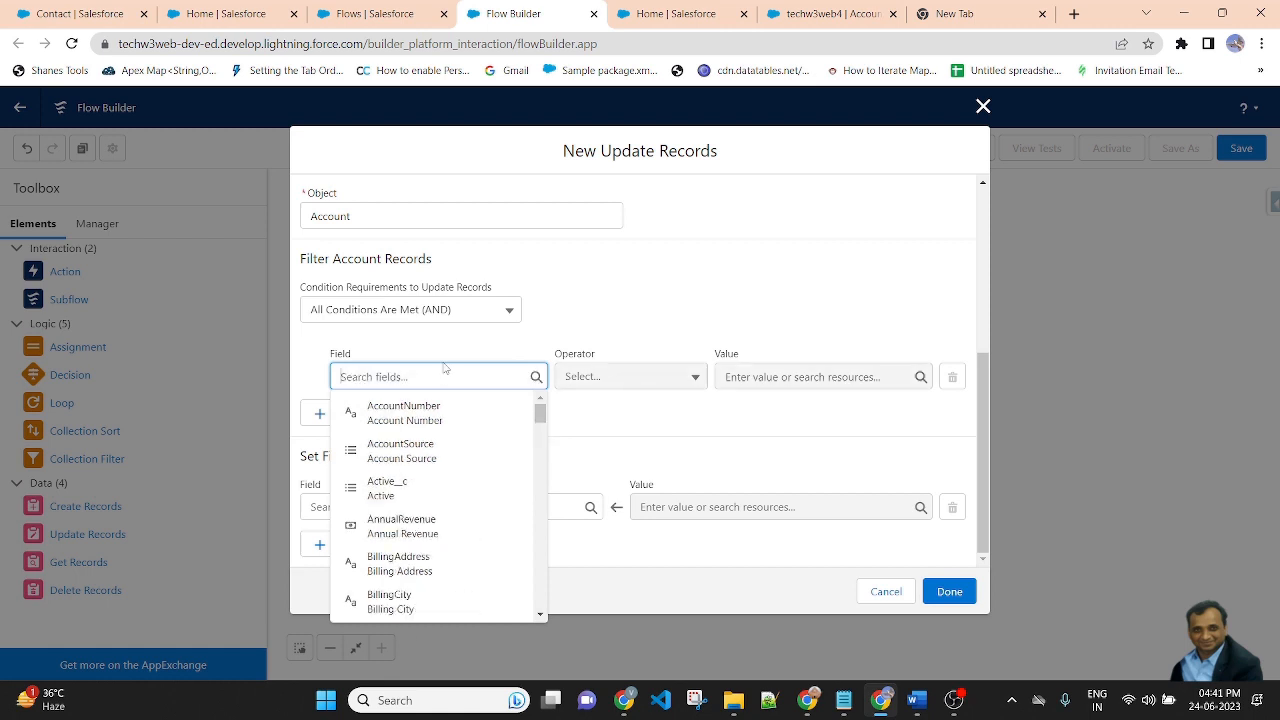
{"action": "type", "text": "ac"}
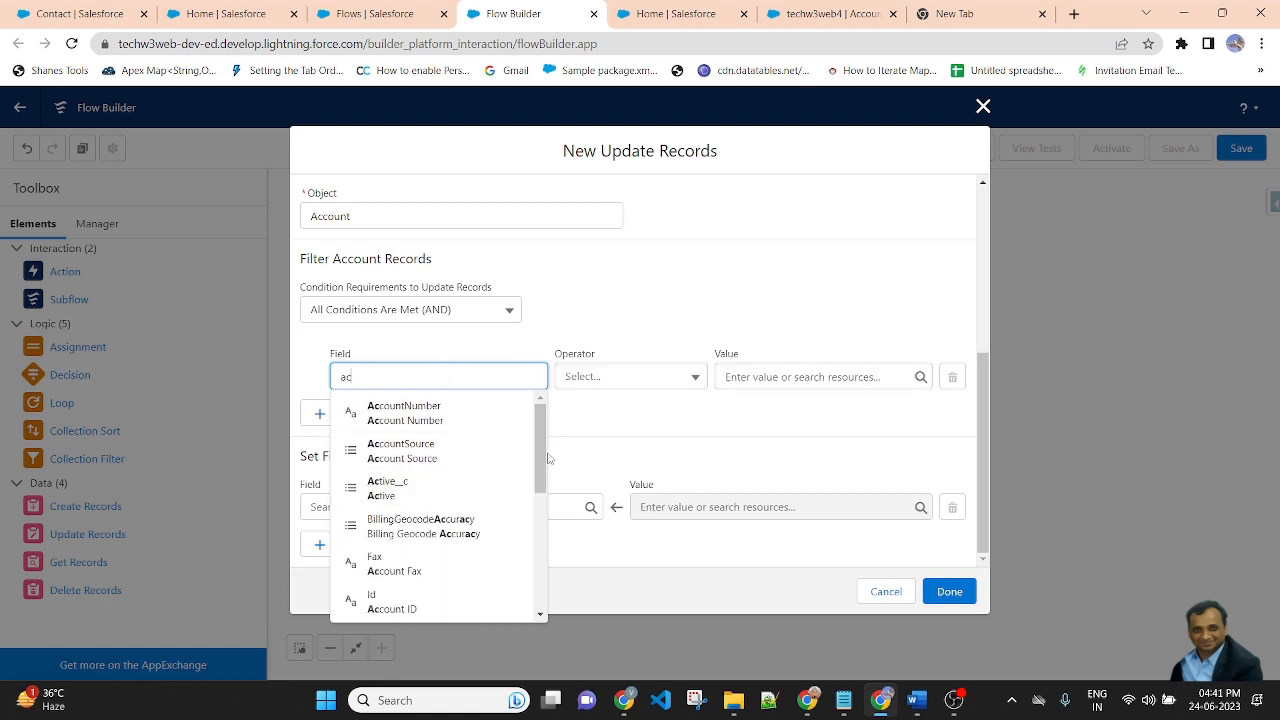
{"action": "type", "text": "c"}
{"action": "key", "text": "BackSpace"}
{"action": "left_click", "coordinate": [401, 604]}
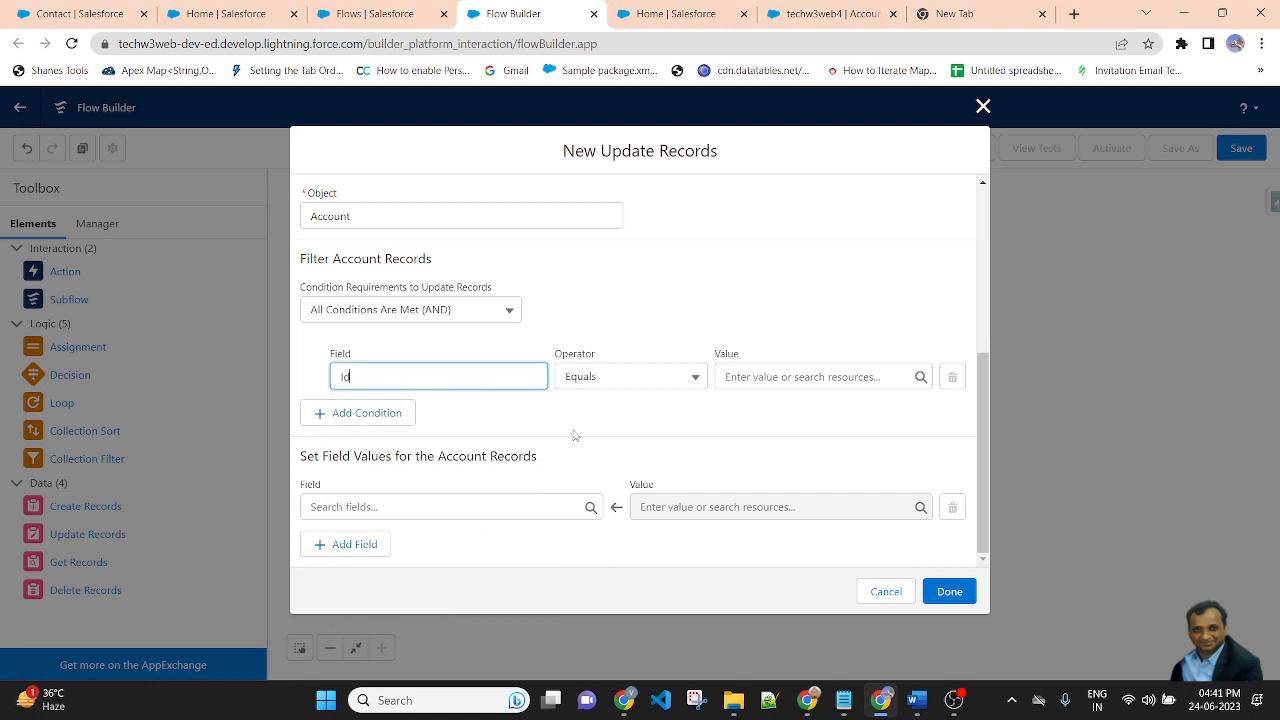
Step: Set the Id condition's value to the triggering contact's $Record > Account ID
{"action": "left_click", "coordinate": [781, 376]}
{"action": "type", "text": "$rec"}
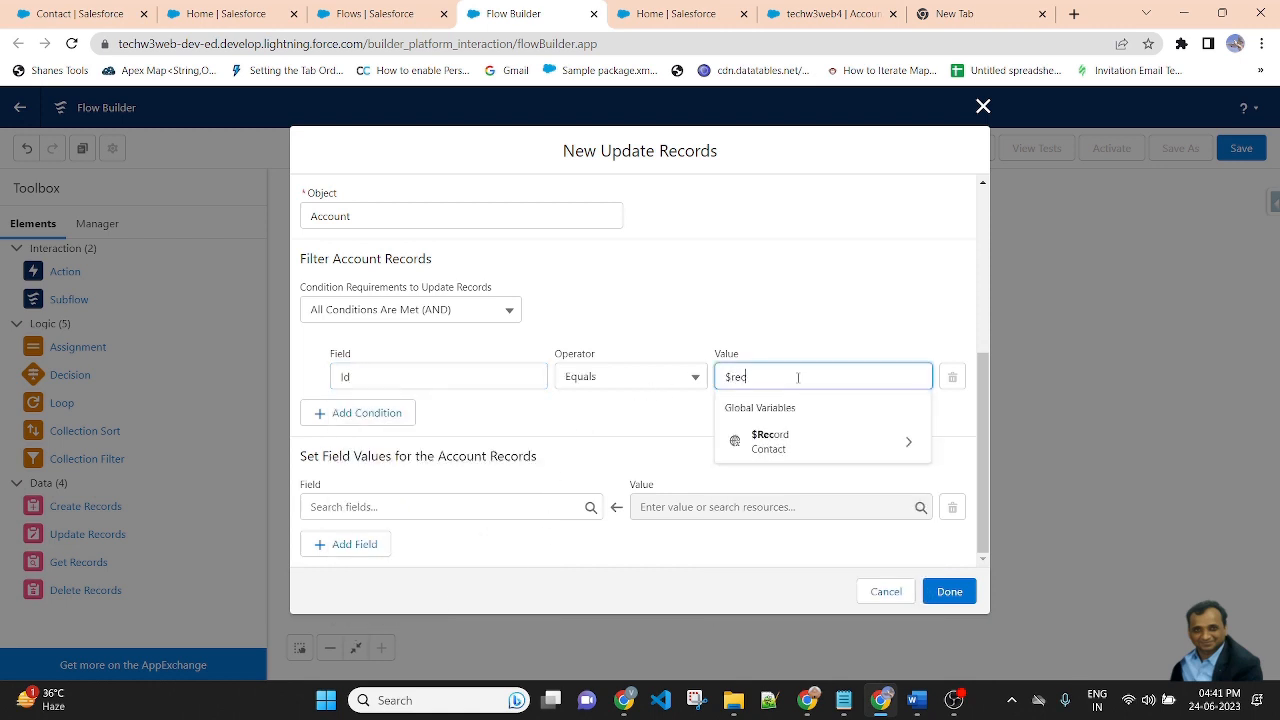
{"action": "left_click", "coordinate": [930, 442]}
{"action": "type", "text": "acc"}
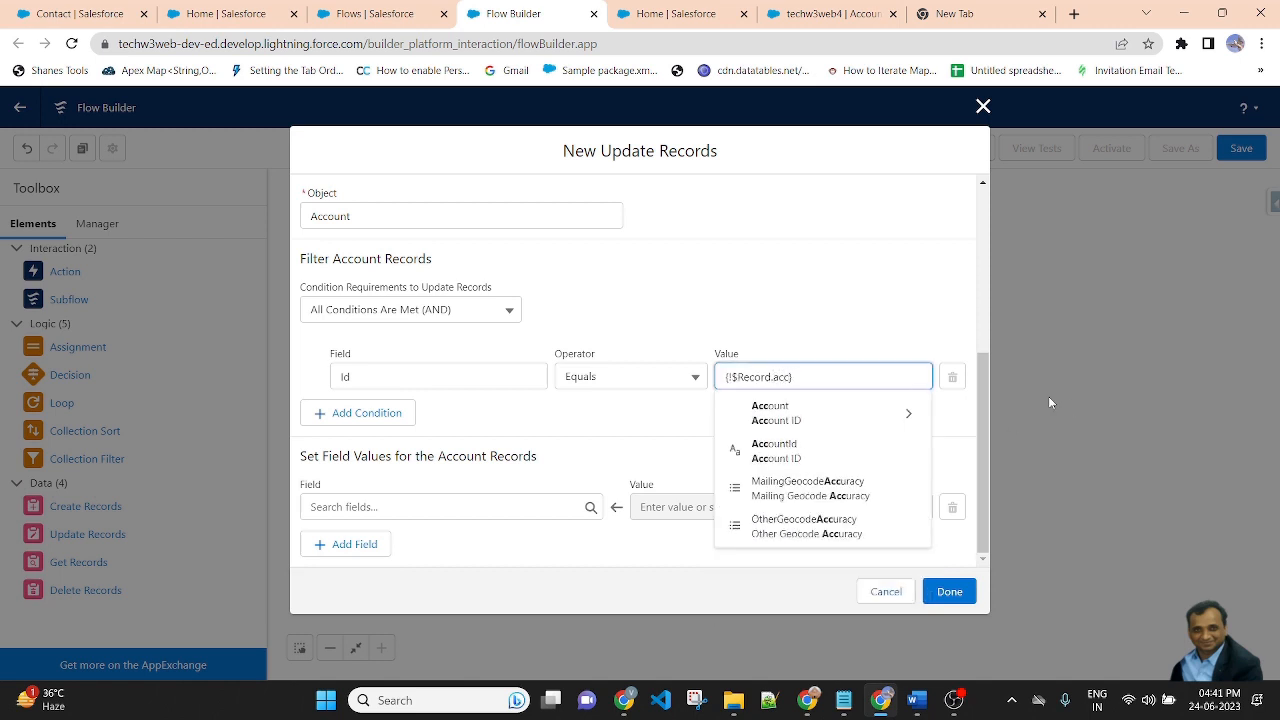
{"action": "left_click", "coordinate": [792, 450]}
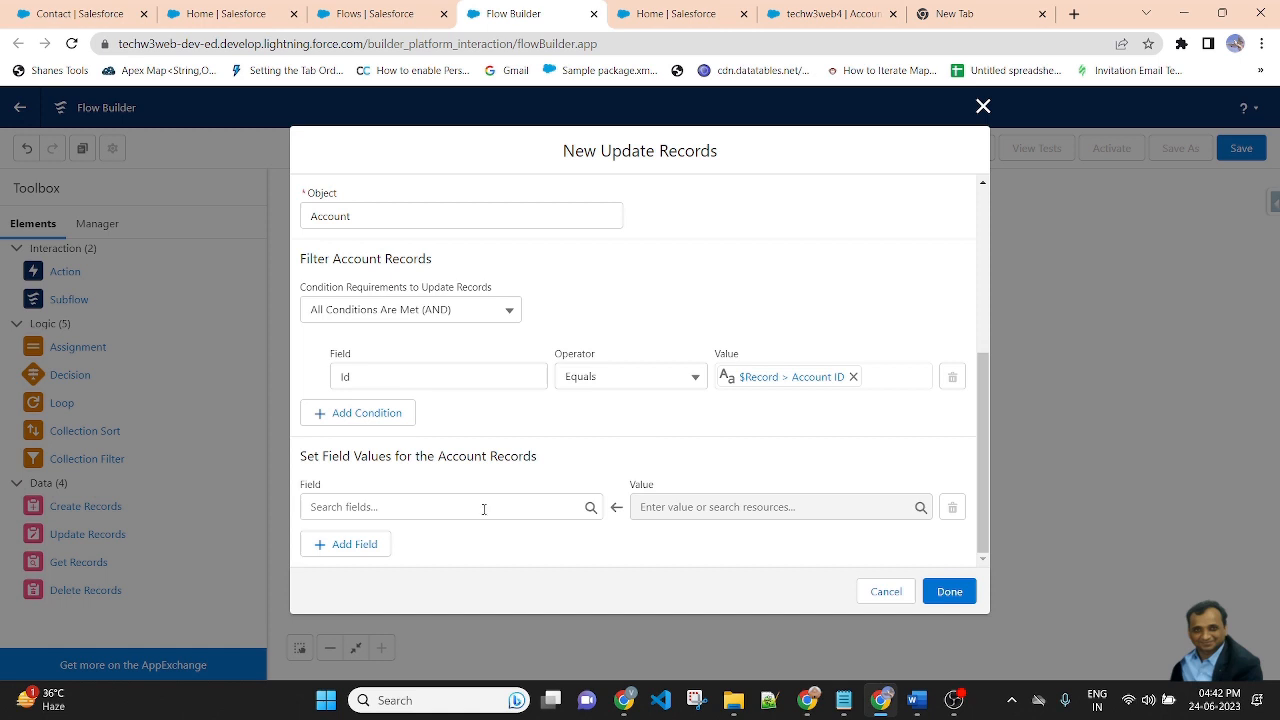
Step: Choose Total_Sales_Marketing__c as the Account field whose value the update sets
{"action": "left_click", "coordinate": [421, 507]}
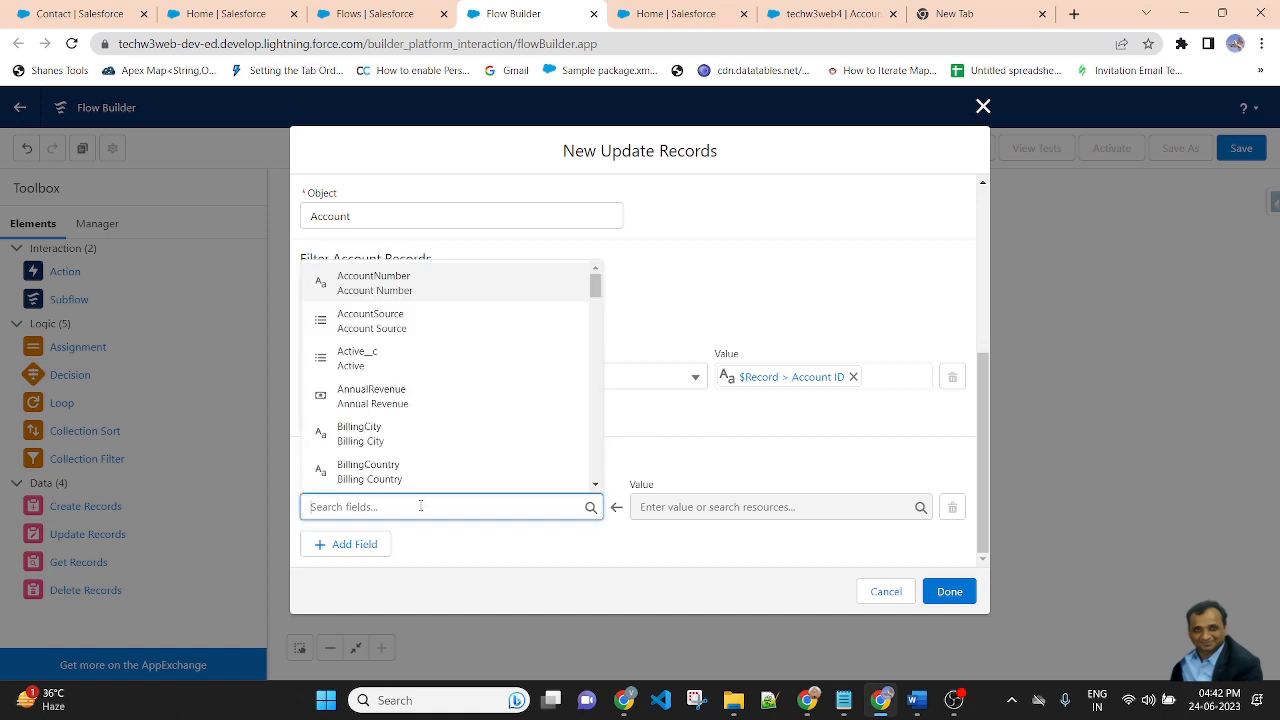
{"action": "type", "text": "@"}
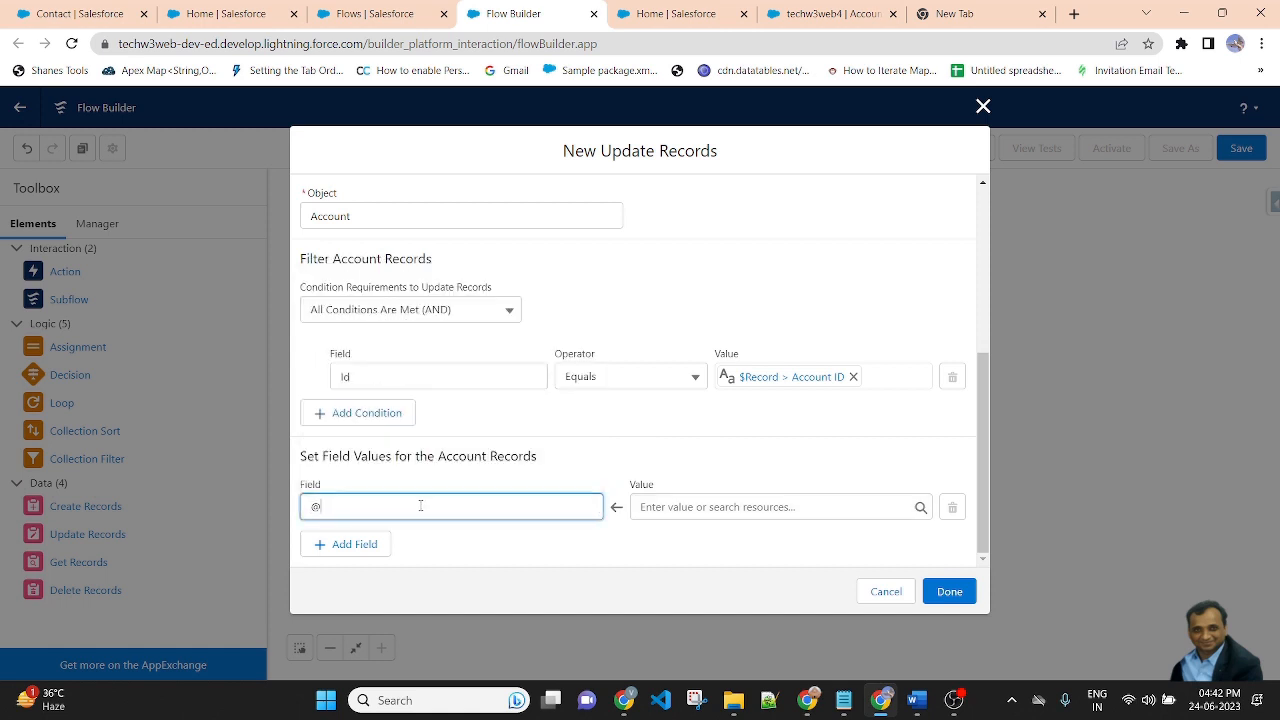
{"action": "key", "text": "BackSpace"}
{"action": "left_click", "coordinate": [752, 423]}
{"action": "left_click", "coordinate": [400, 506]}
{"action": "type", "text": "teoa"}
{"action": "key", "text": "BackSpace"}
{"action": "key", "text": "BackSpace"}
{"action": "key", "text": "BackSpace"}
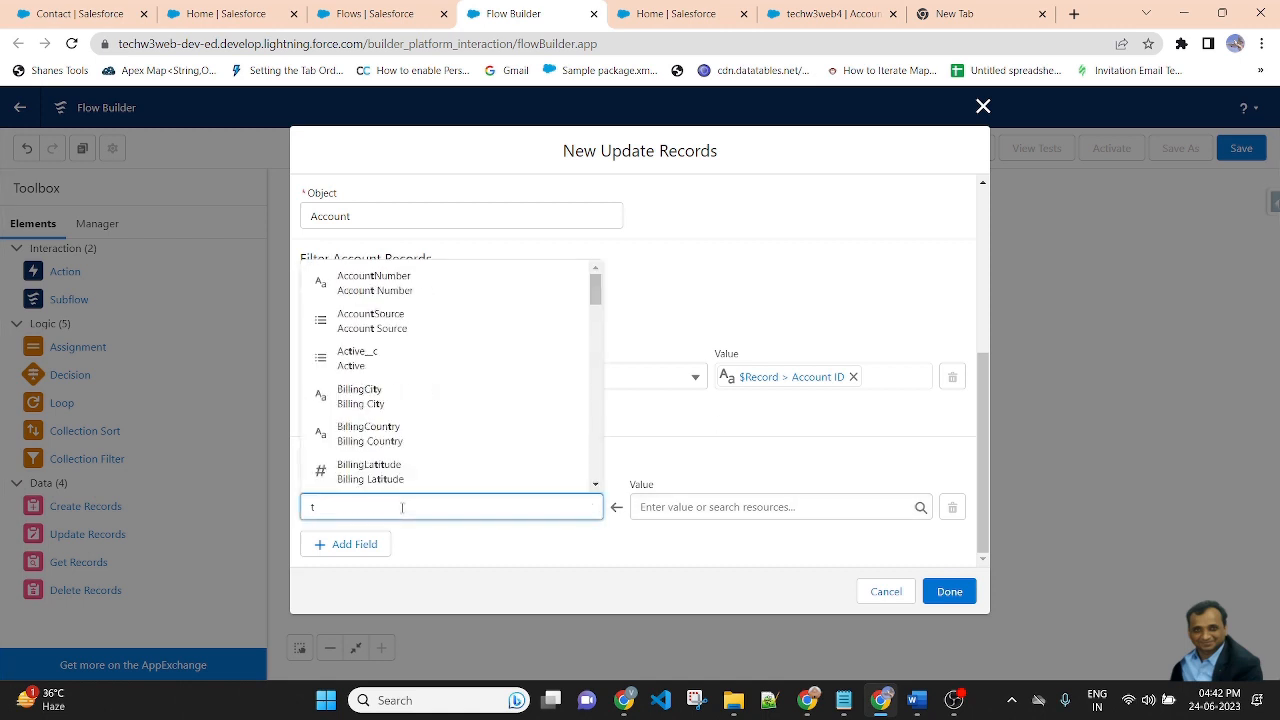
{"action": "type", "text": "o"}
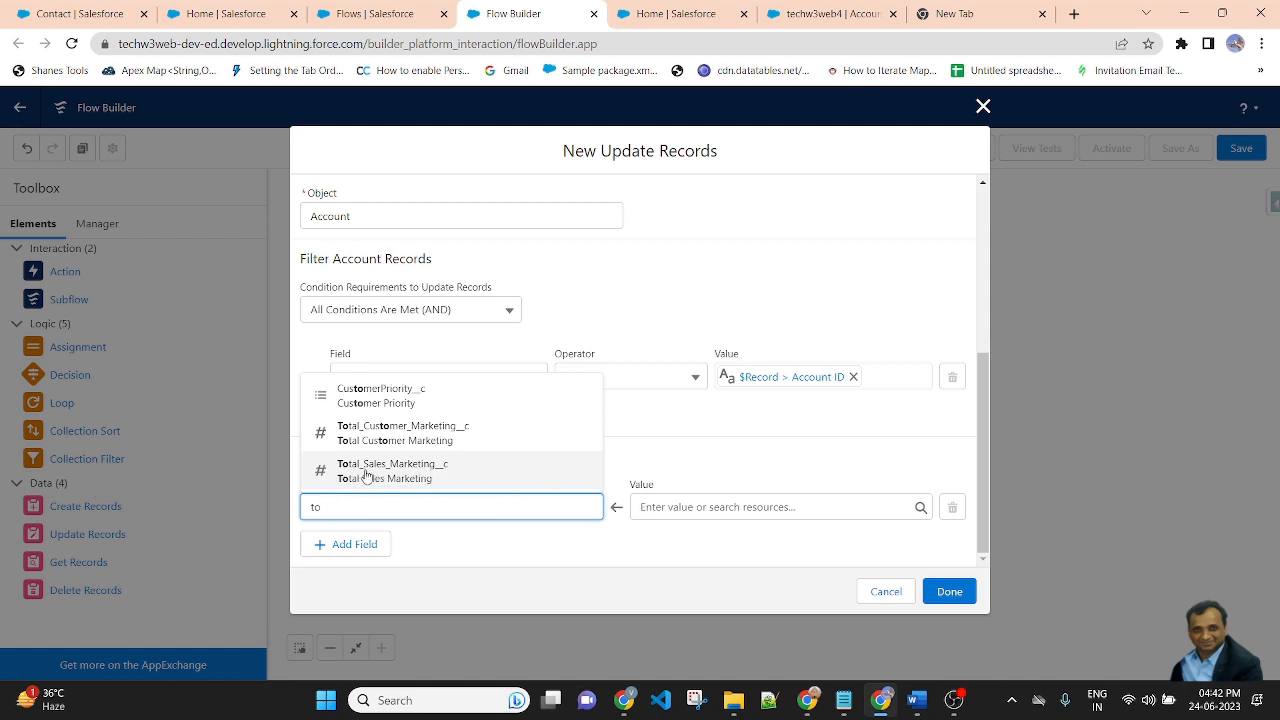
{"action": "left_click", "coordinate": [415, 474]}
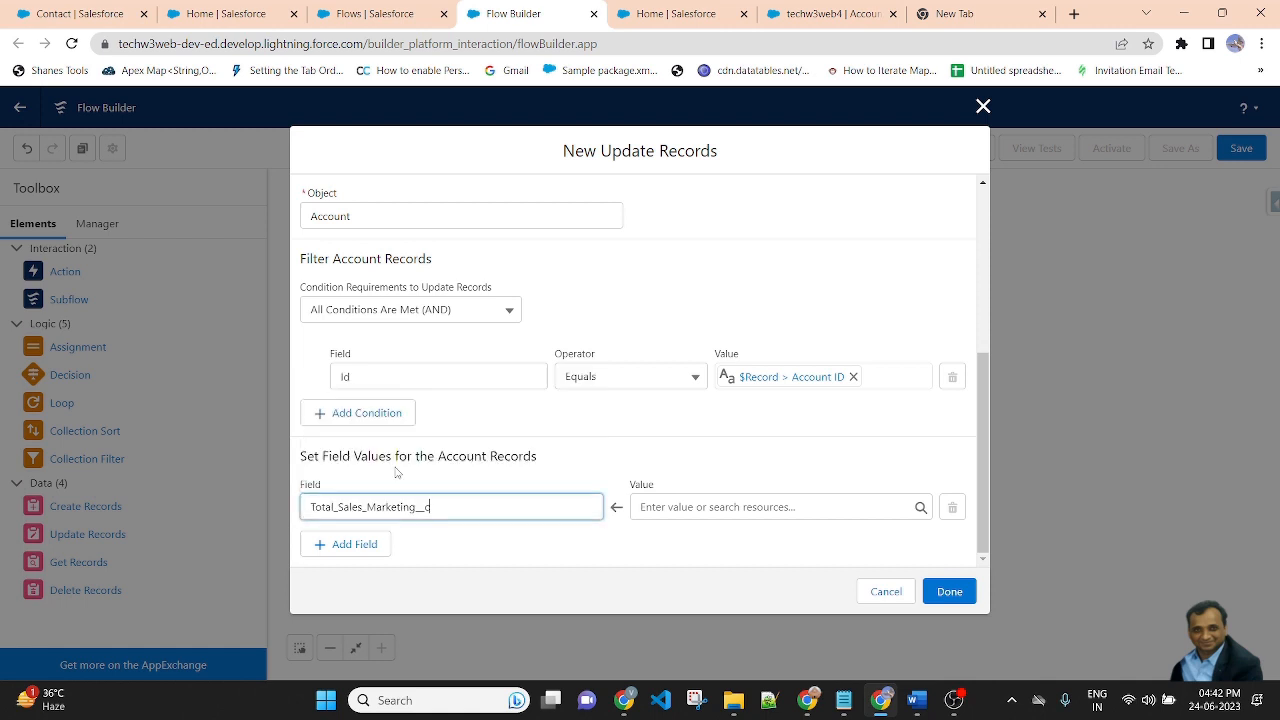
{"action": "left_click", "coordinate": [609, 430]}
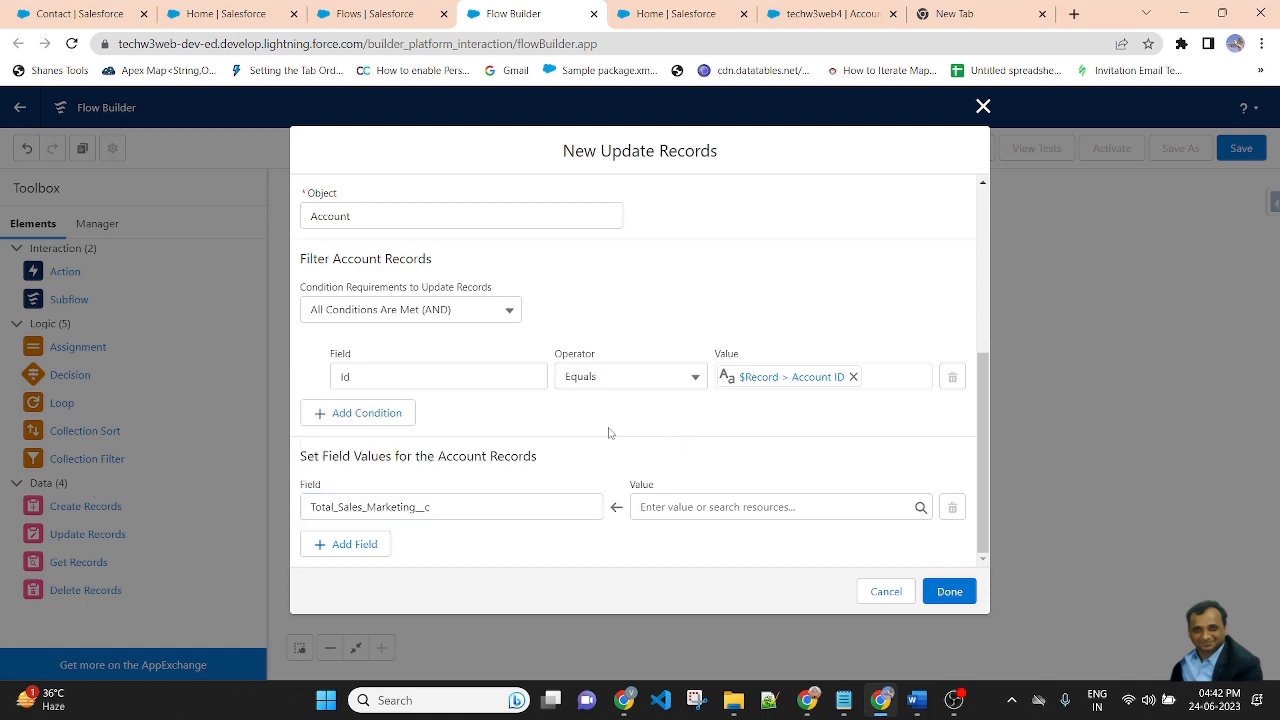
Step: Assign the CountRecord variable to Total_Sales_Marketing__c and finish the Update Records element
{"action": "left_click", "coordinate": [726, 505]}
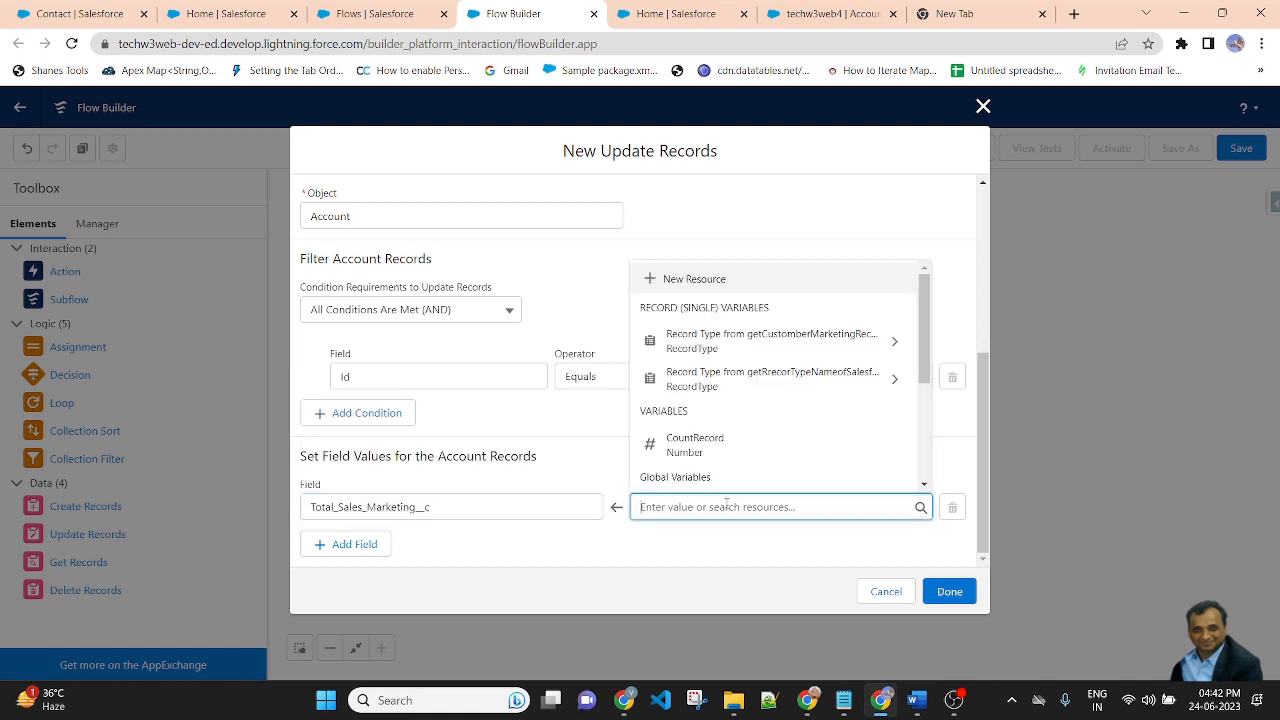
{"action": "type", "text": "con"}
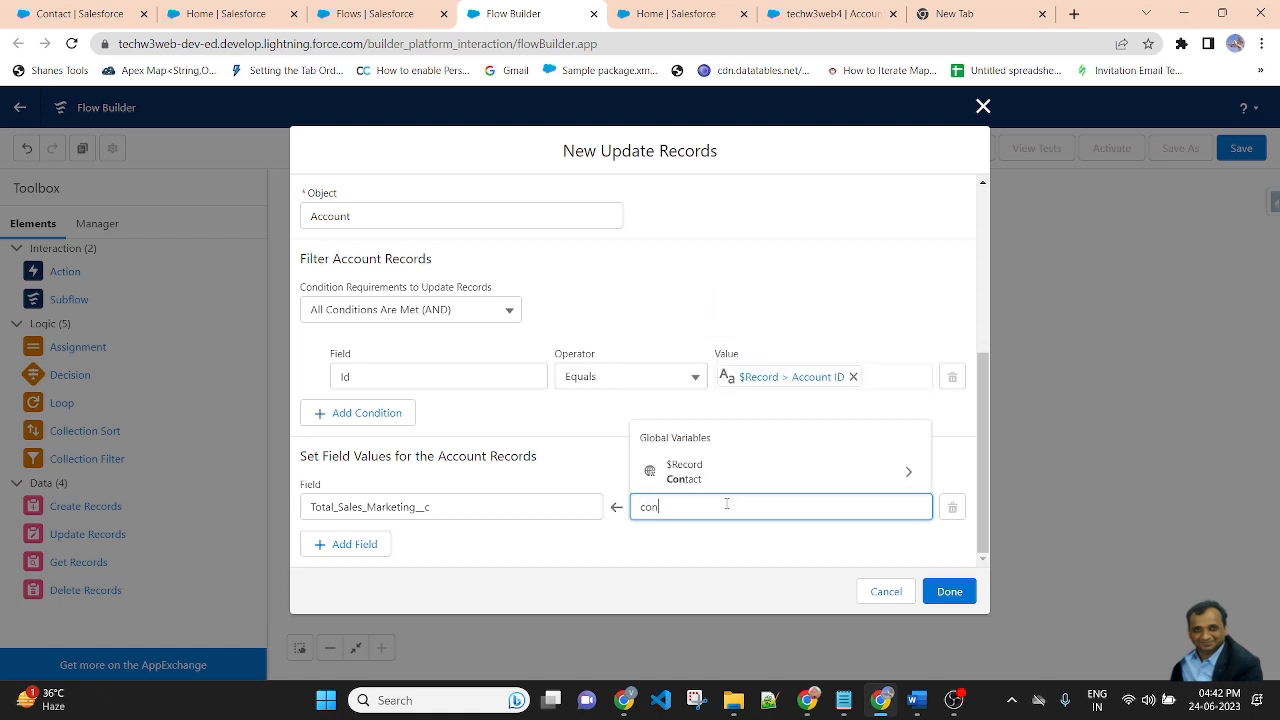
{"action": "key", "text": "BackSpace"}
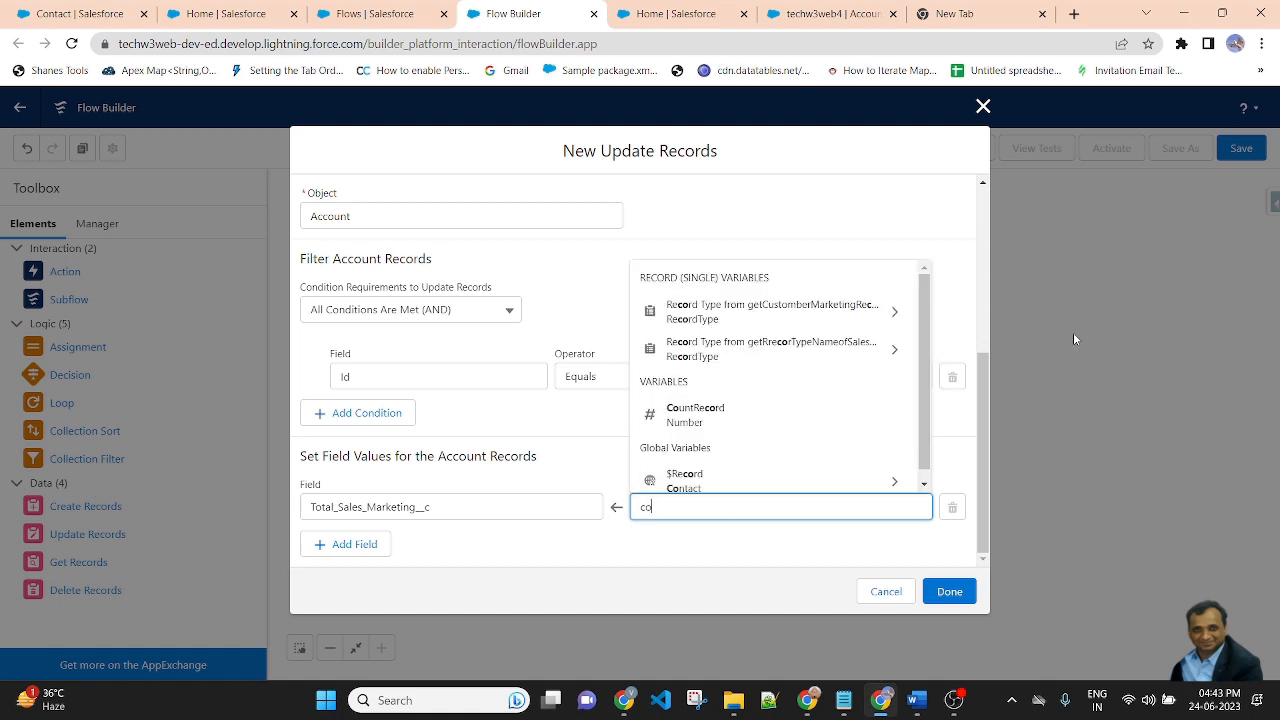
{"action": "left_click", "coordinate": [752, 413]}
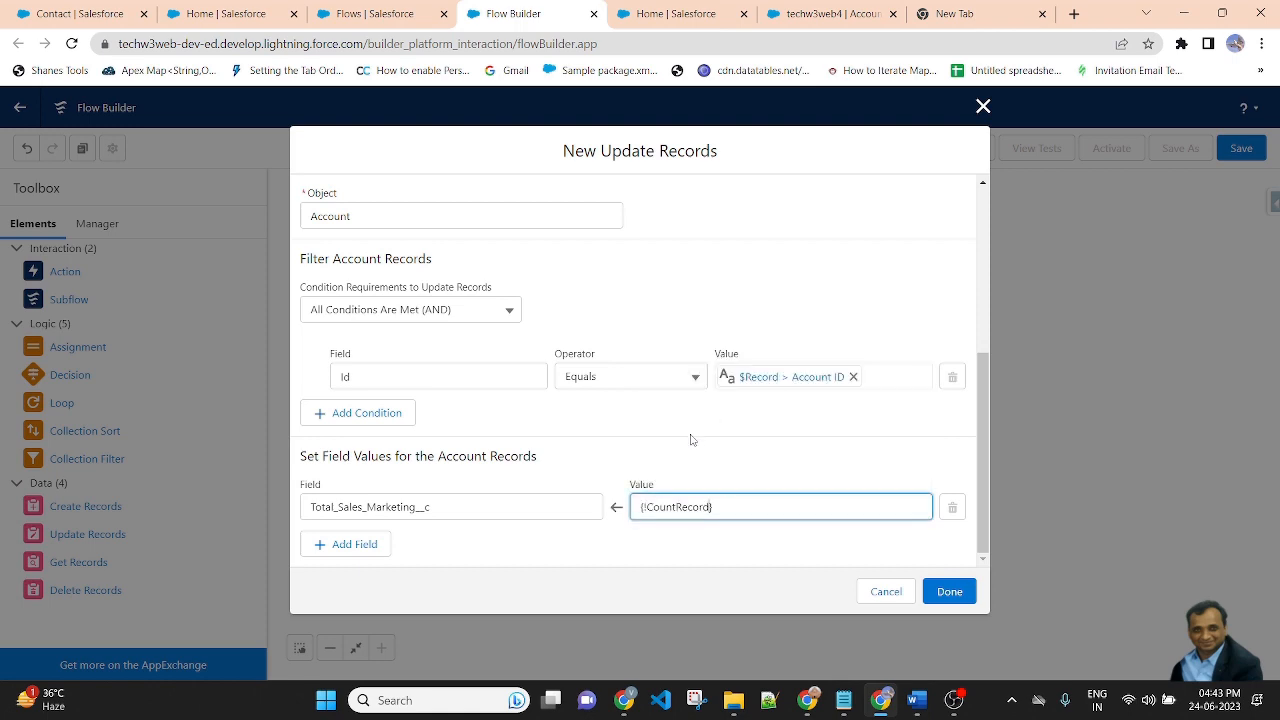
{"action": "left_click", "coordinate": [618, 422]}
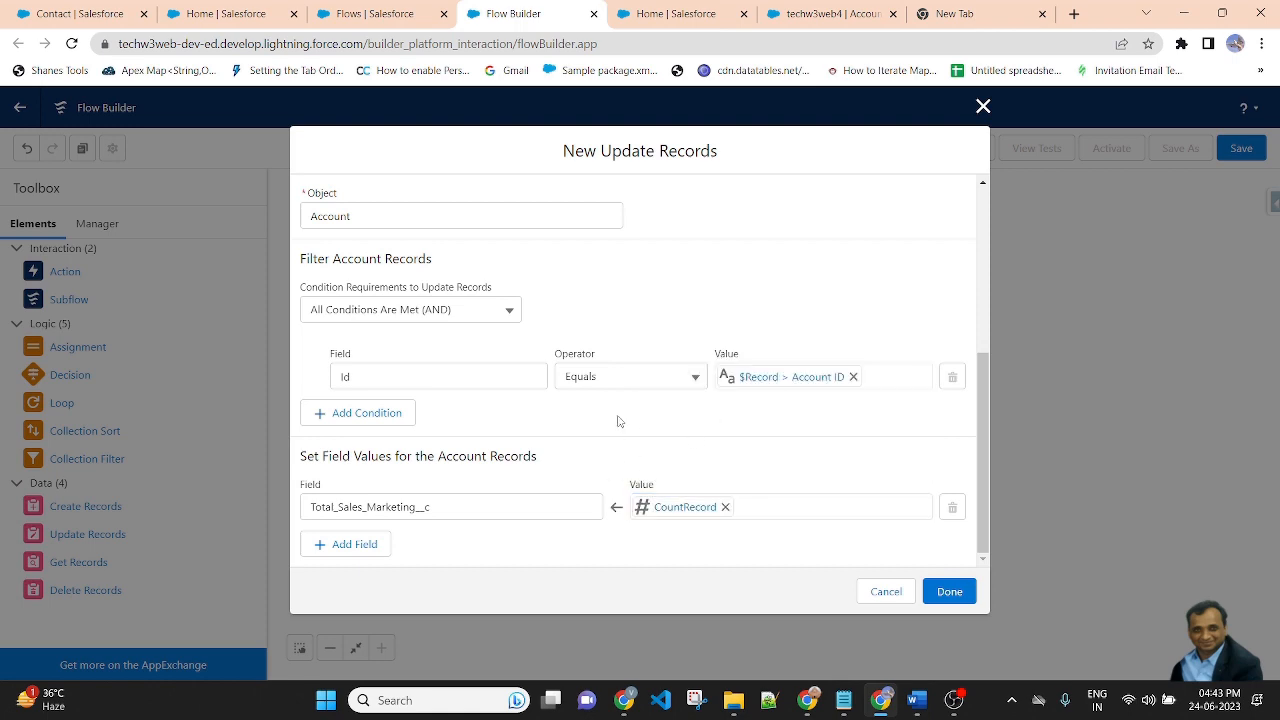
{"action": "left_click", "coordinate": [947, 591]}
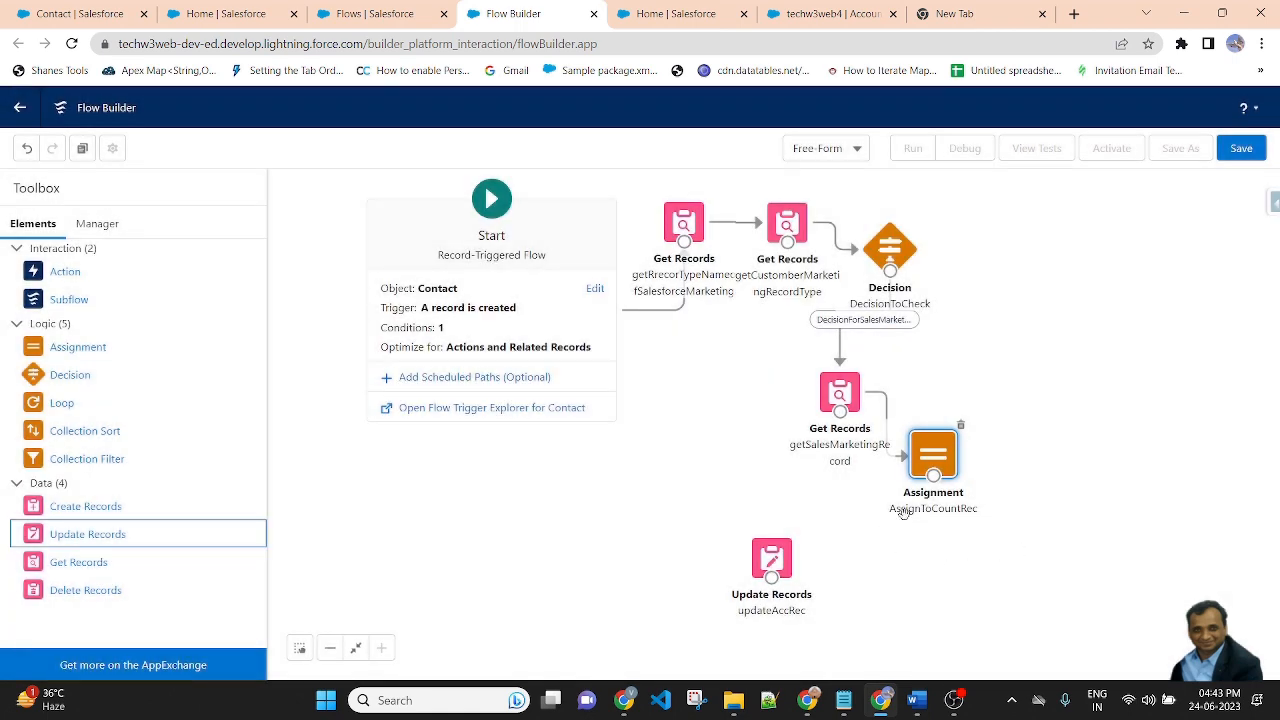
Step: Connect AssignToCountRec to updateAccRec, and rearrange the Get Records, Assignment and Update Records elements in descending order below the decision
{"action": "left_click_drag", "start_coordinate": [933, 476], "coordinate": [773, 584]}
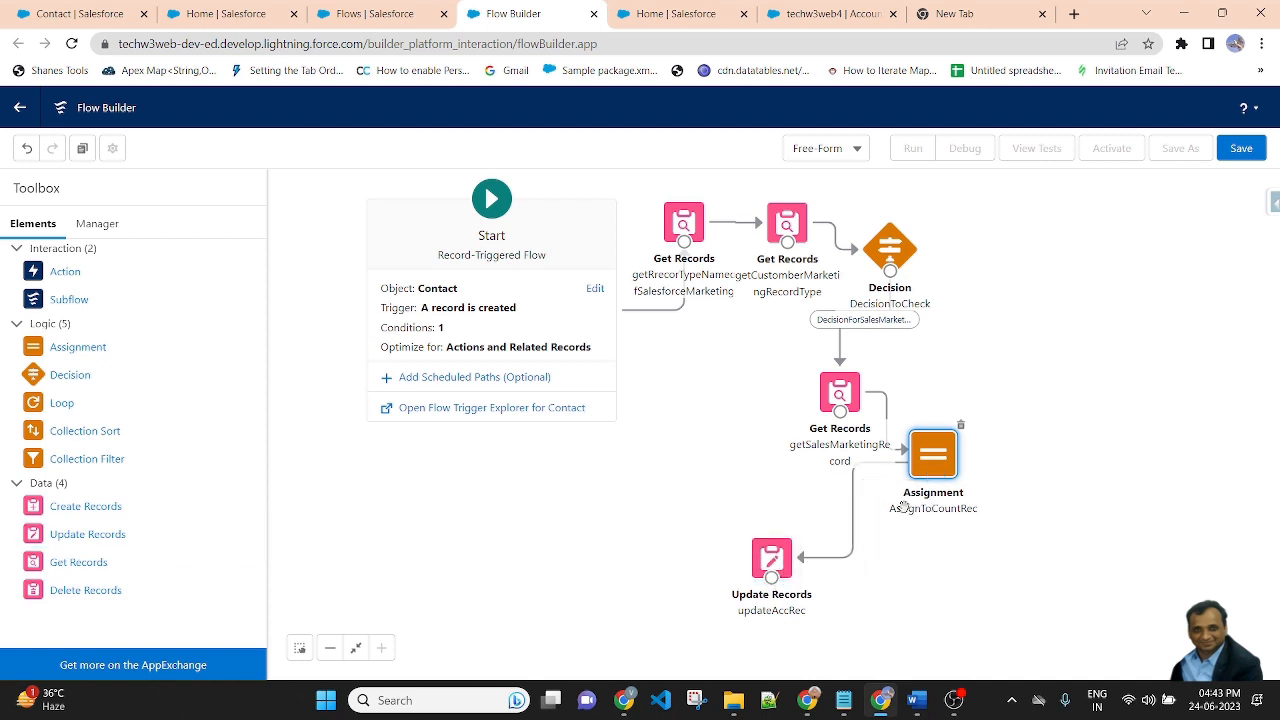
{"action": "left_click_drag", "start_coordinate": [837, 378], "coordinate": [820, 345]}
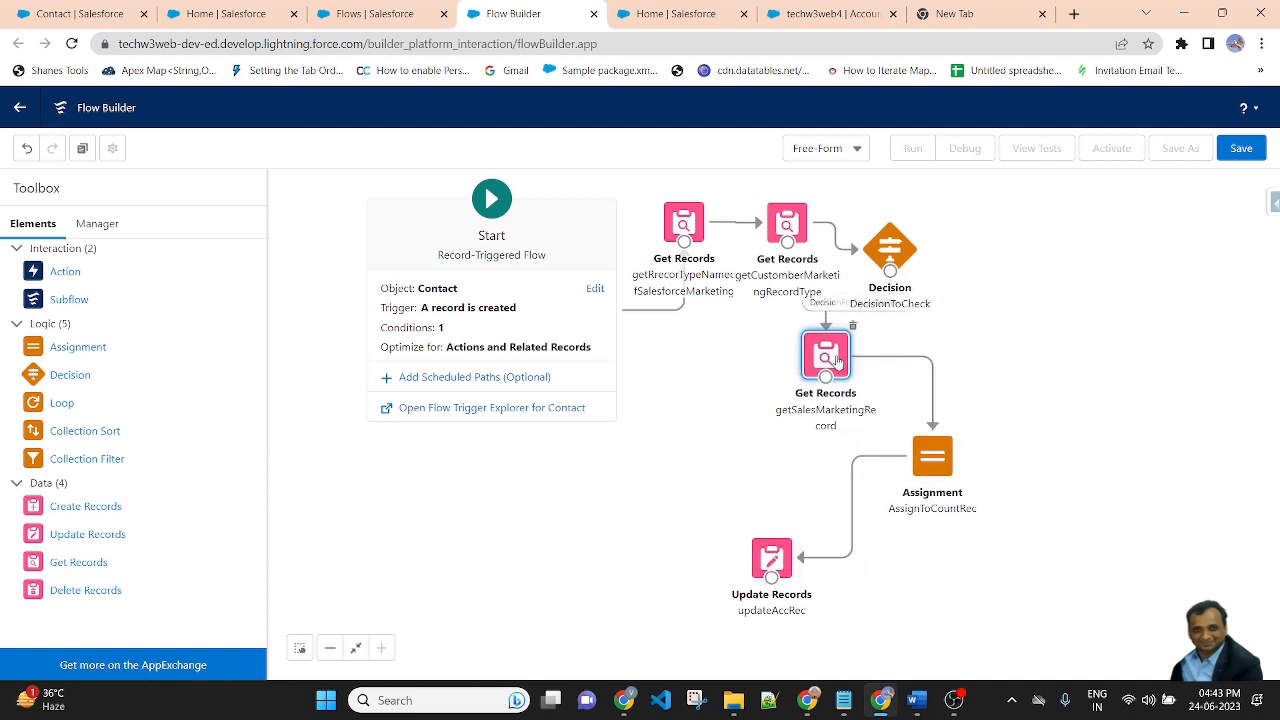
{"action": "left_click_drag", "start_coordinate": [933, 455], "coordinate": [787, 465]}
{"action": "left_click_drag", "start_coordinate": [788, 556], "coordinate": [720, 566]}
Step: Review the DecisionForSalesMarketing outcome's condition in DecisionToCheck without changing it
{"action": "left_click_drag", "start_coordinate": [894, 253], "coordinate": [893, 258]}
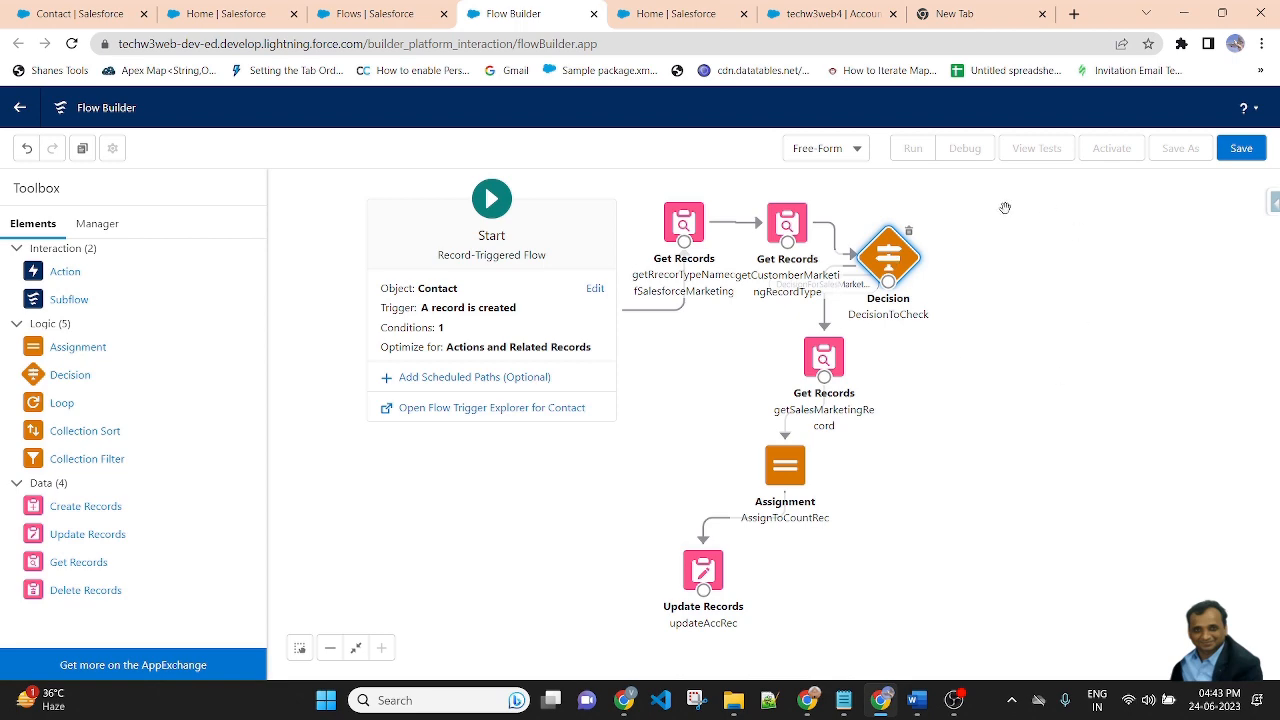
{"action": "double_click", "coordinate": [893, 258]}
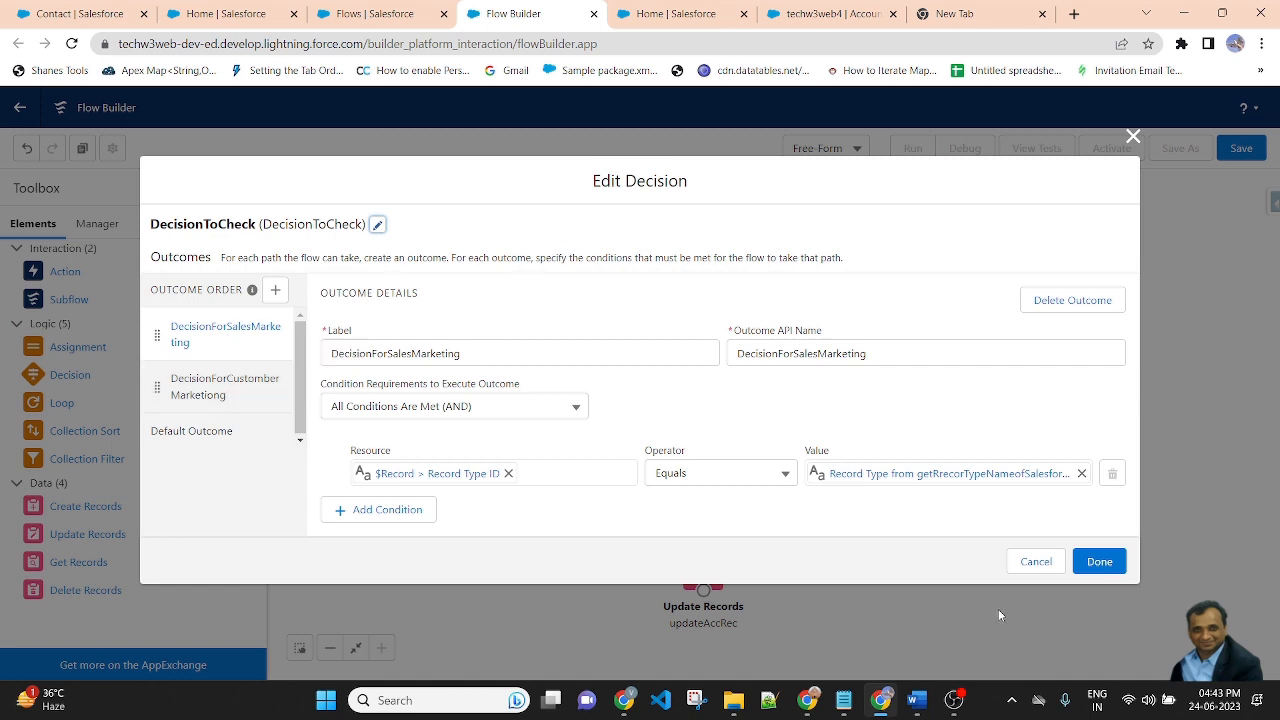
{"action": "left_click", "coordinate": [1030, 564]}
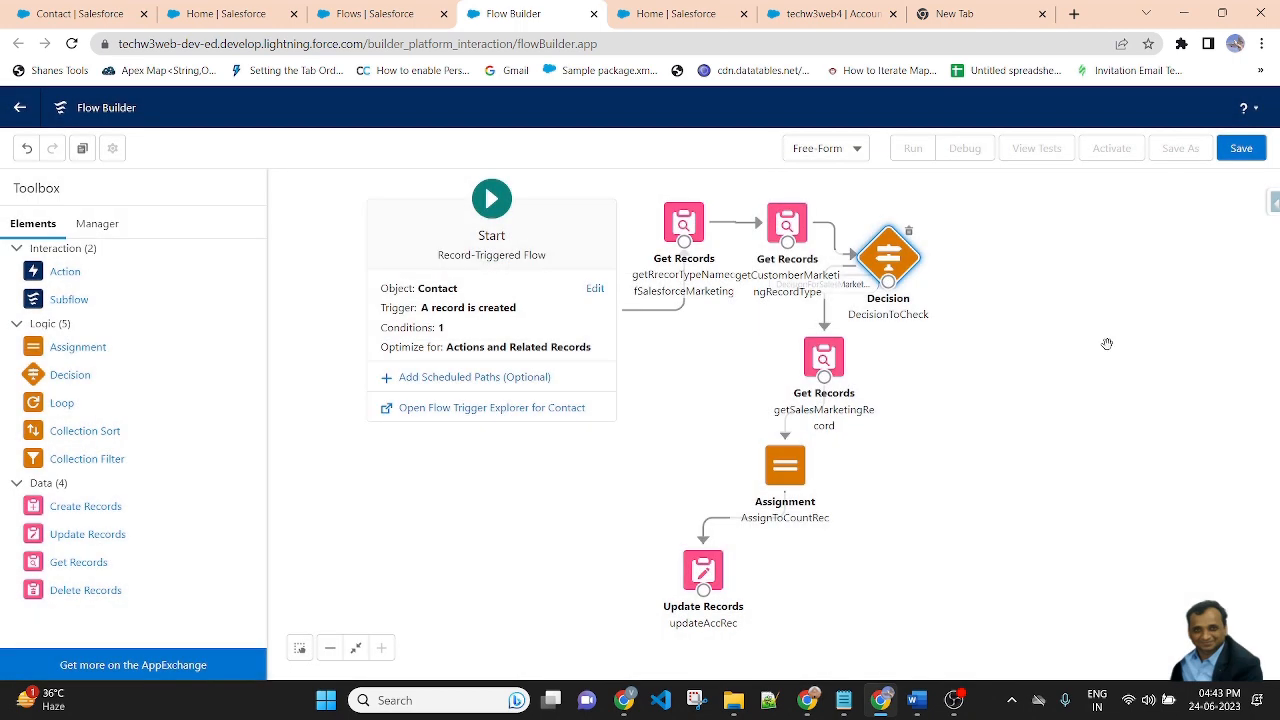
Step: Duplicate the getSalesMarketingRecord element, place the copy below the decision, and connect DecisionToCheck to it through the DecisionForCustomberMarketiong outcome
{"action": "left_click", "coordinate": [825, 358]}
{"action": "right_click", "coordinate": [824, 356]}
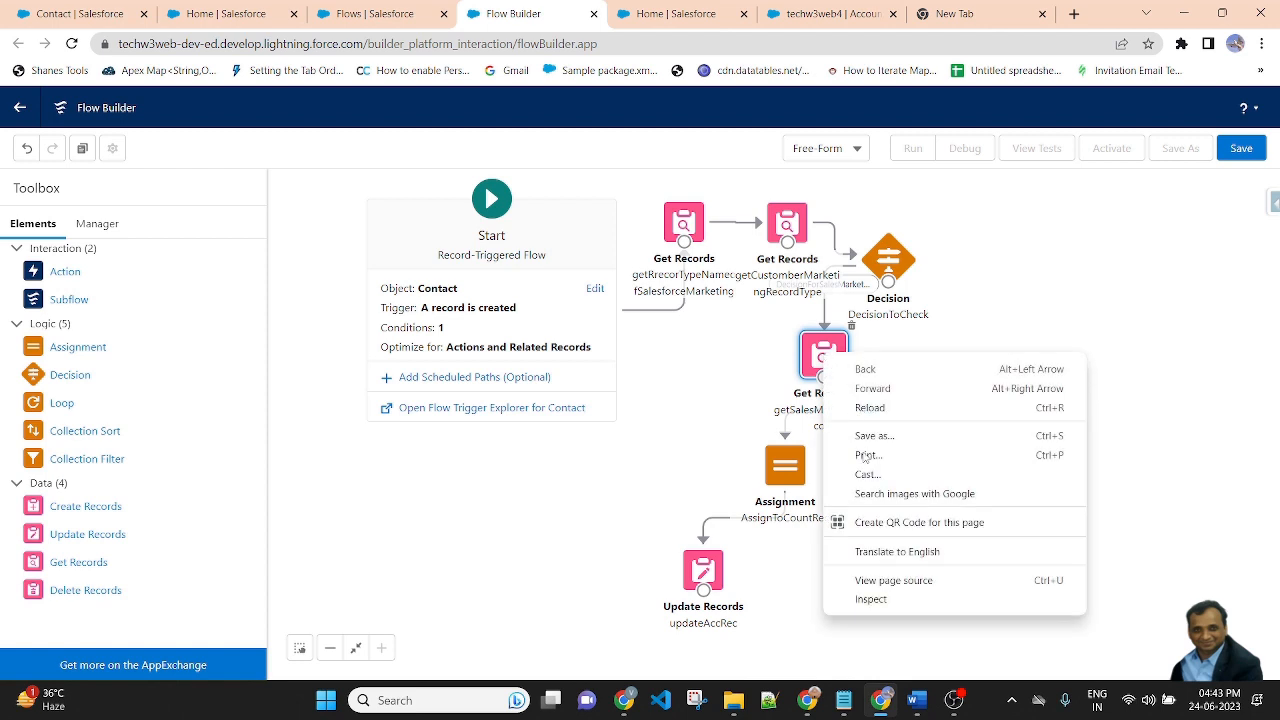
{"action": "left_click", "coordinate": [818, 359]}
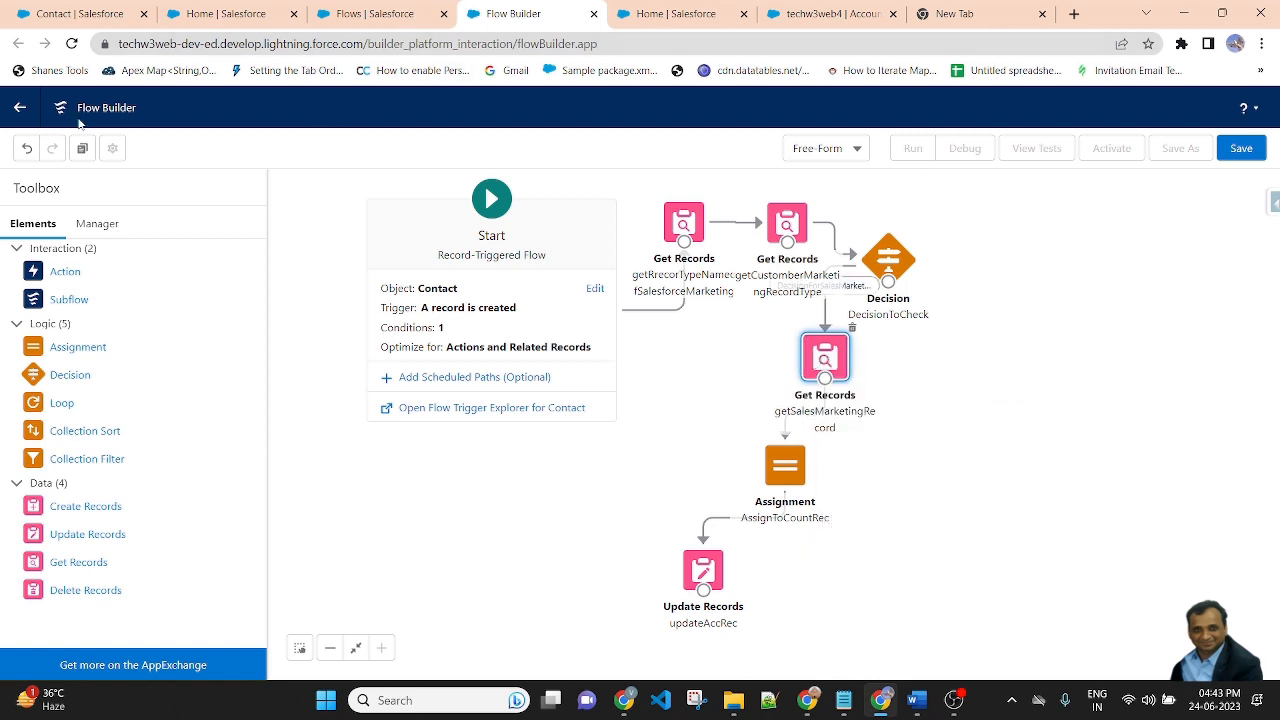
{"action": "left_click", "coordinate": [82, 148]}
{"action": "left_click_drag", "start_coordinate": [1013, 320], "coordinate": [1008, 340]}
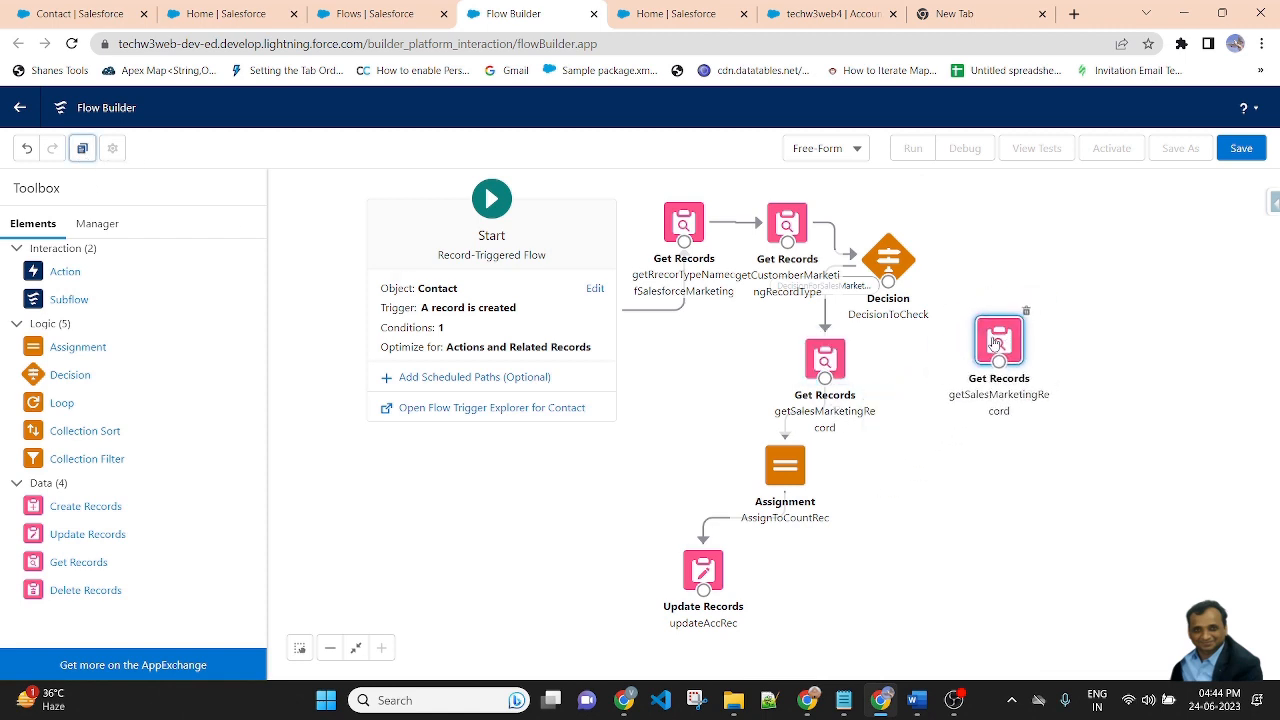
{"action": "left_click_drag", "start_coordinate": [888, 281], "coordinate": [1000, 360]}
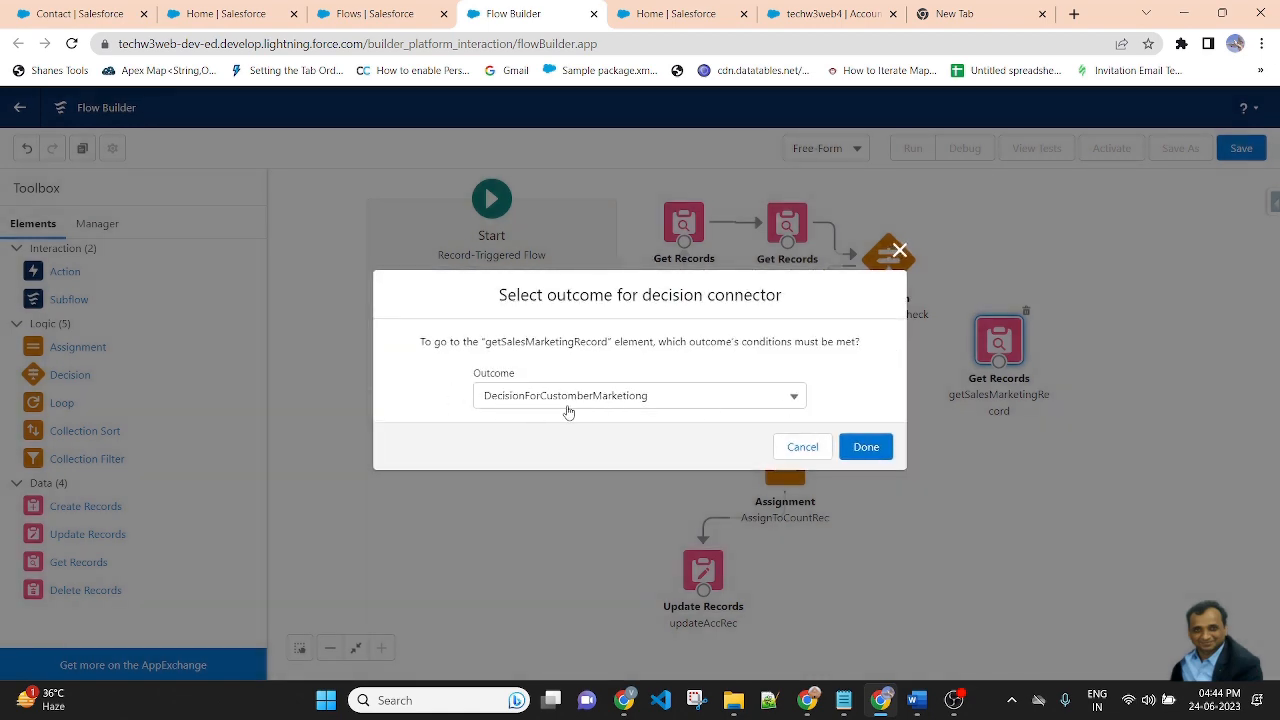
{"action": "left_click", "coordinate": [872, 450]}
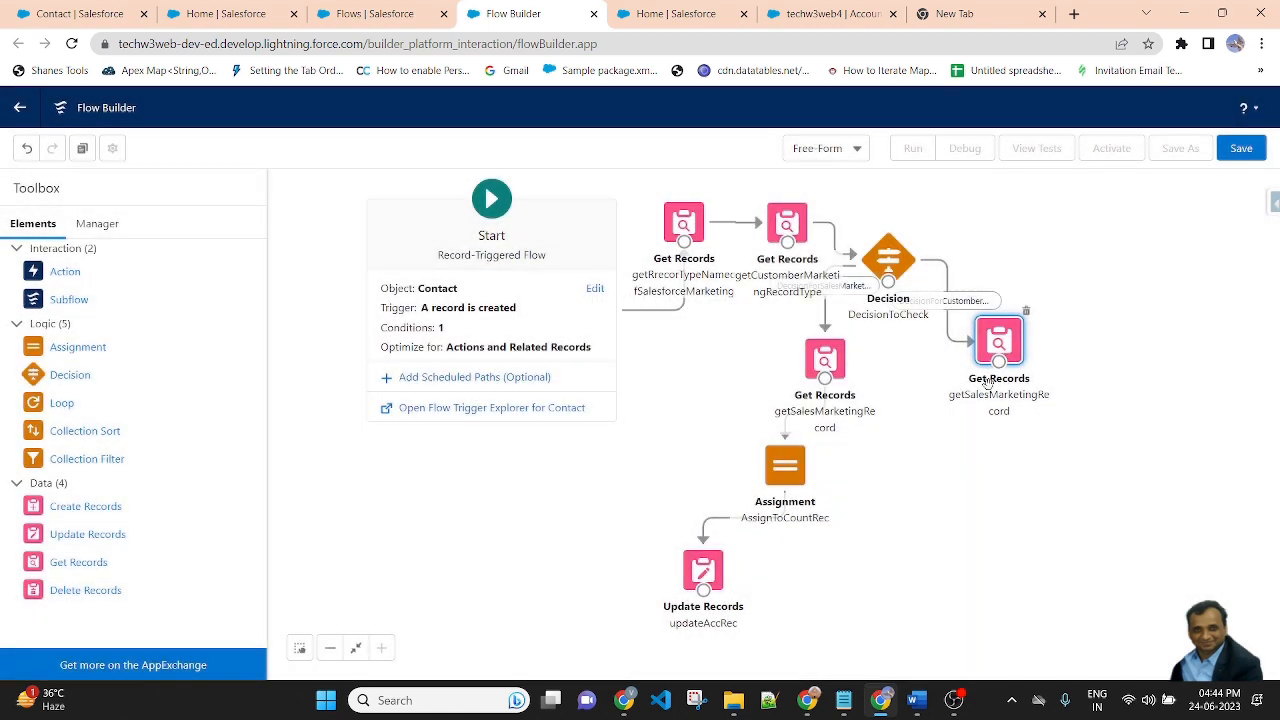
Step: Clear the sales marketing record type reference from the RecordTypeId condition in the duplicated Get Records element
{"action": "scroll", "coordinate": [810, 380], "scroll_direction": "down", "scroll_amount": 5}
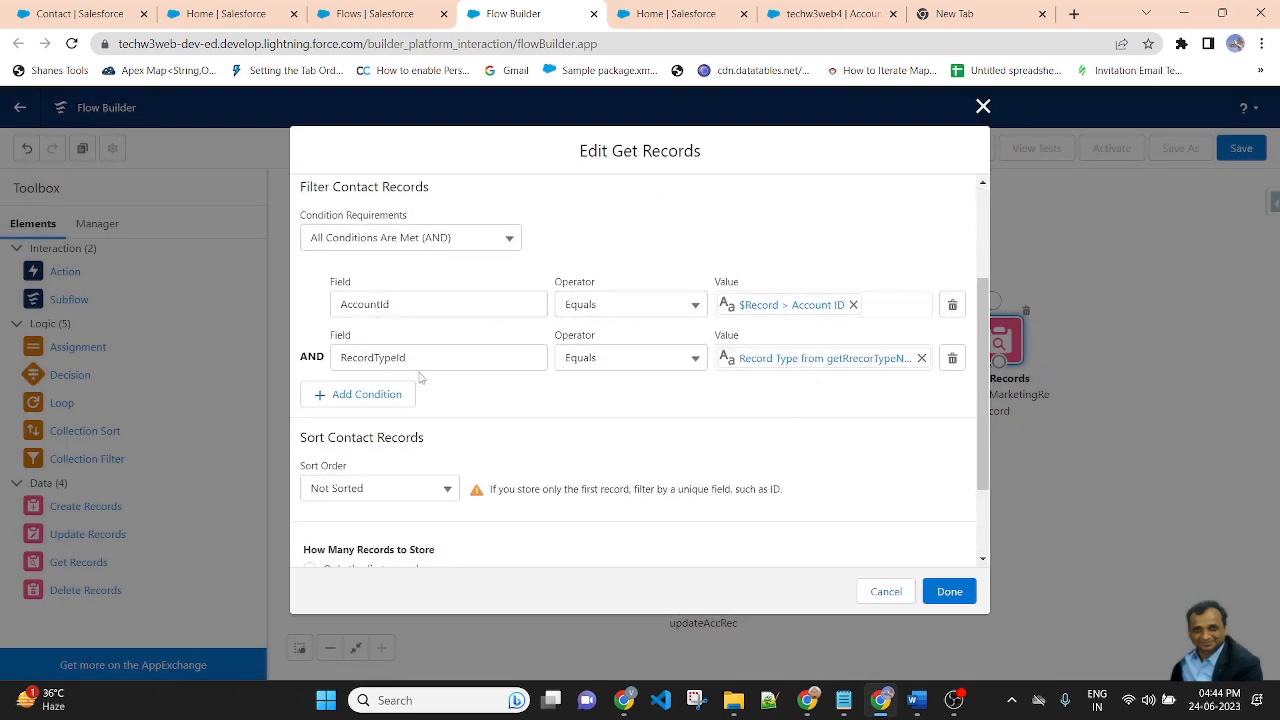
{"action": "left_click", "coordinate": [808, 362]}
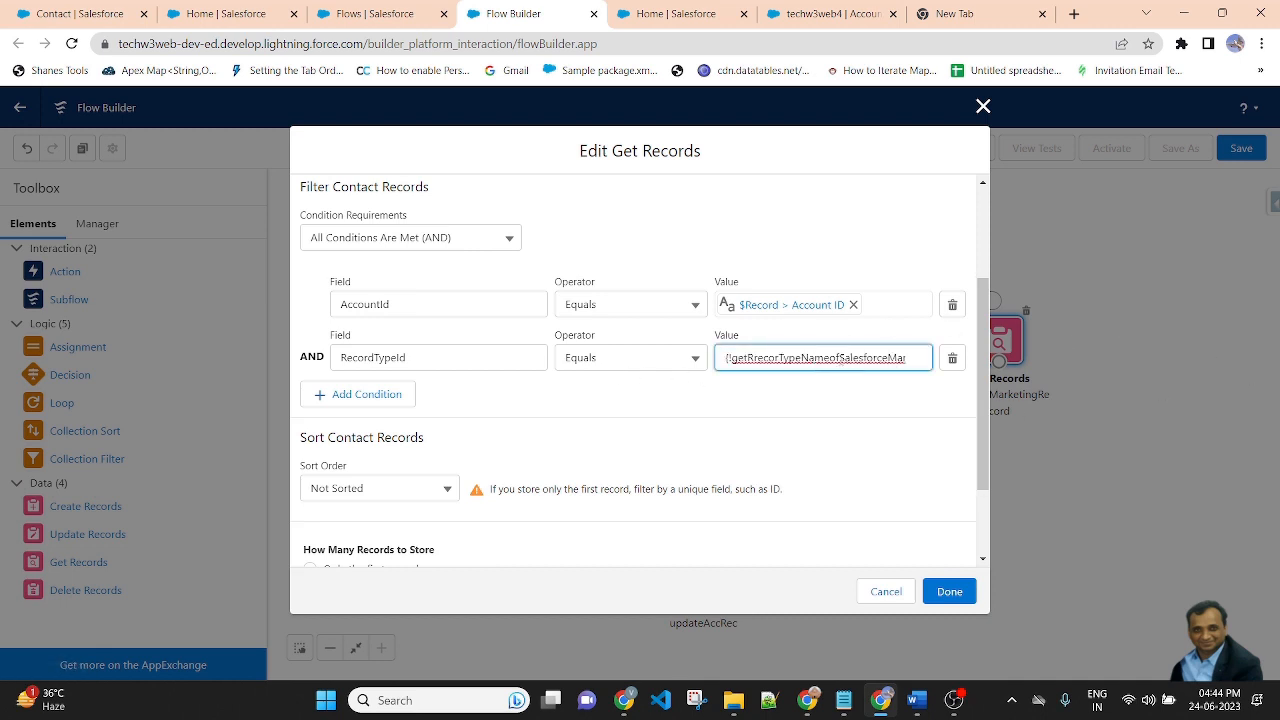
{"action": "left_click_drag", "start_coordinate": [888, 356], "coordinate": [912, 357]}
{"action": "left_click", "coordinate": [837, 357]}
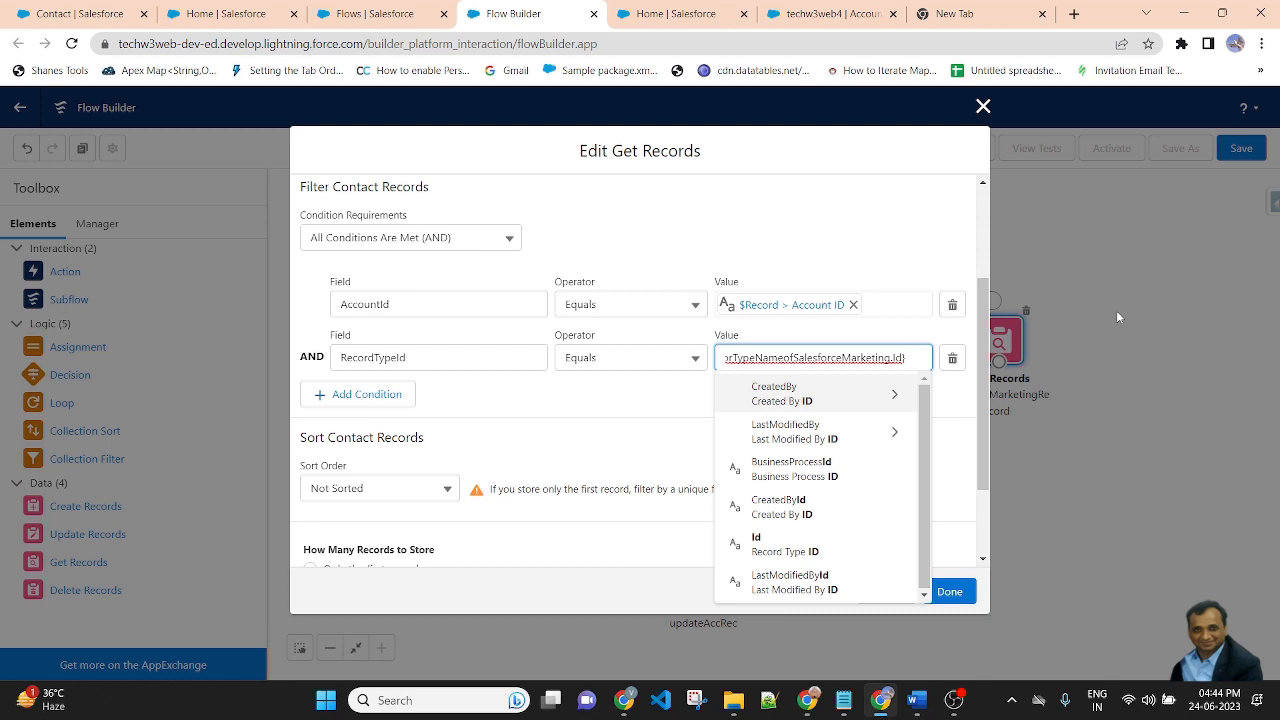
{"action": "key", "text": "ctrl+a"}
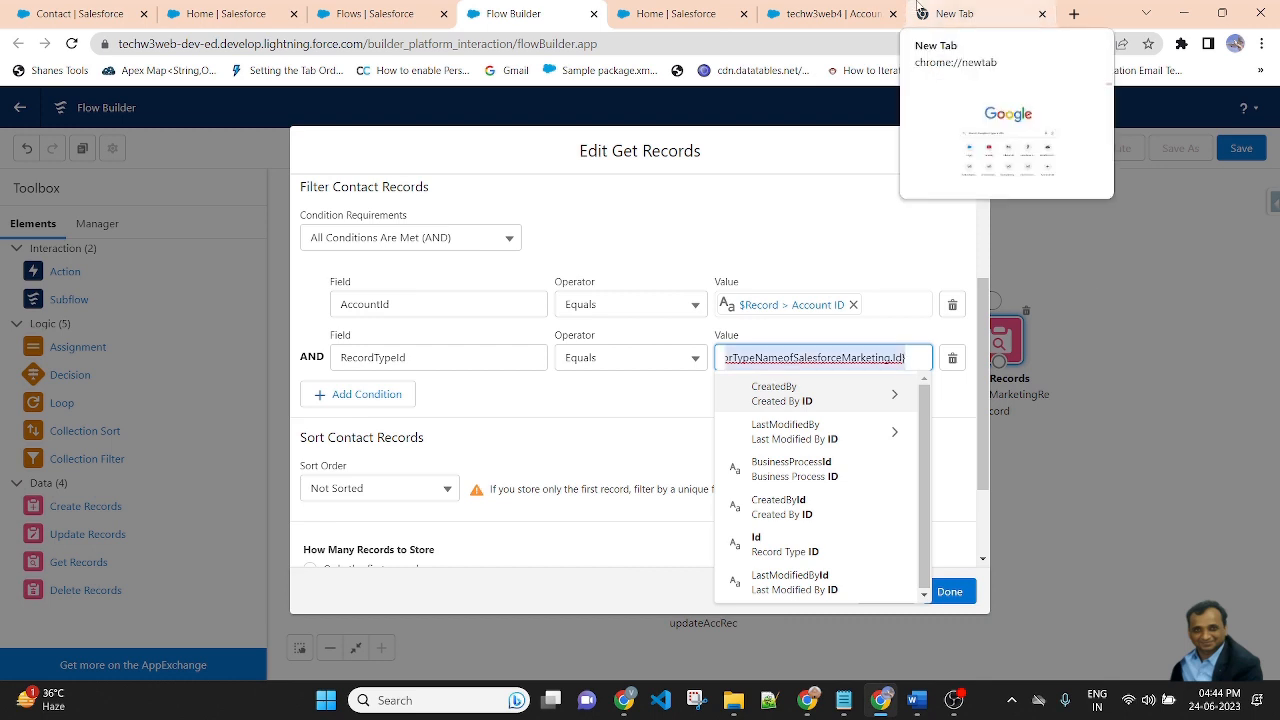
{"action": "left_click", "coordinate": [775, 360]}
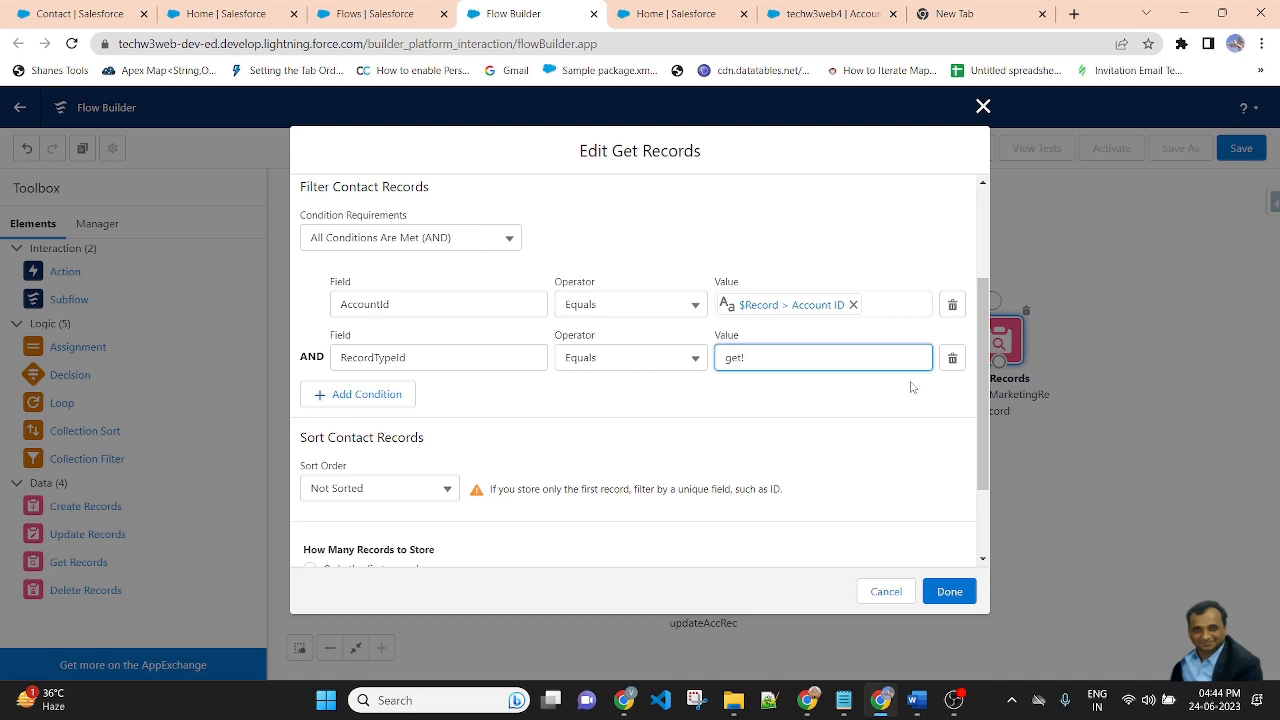
{"action": "left_click_drag", "start_coordinate": [780, 359], "coordinate": [524, 360]}
Step: Set the RecordTypeId condition to the Id of the getCustomberMarketingRecordType record and finish editing the Get Records element
{"action": "type", "text": "get"}
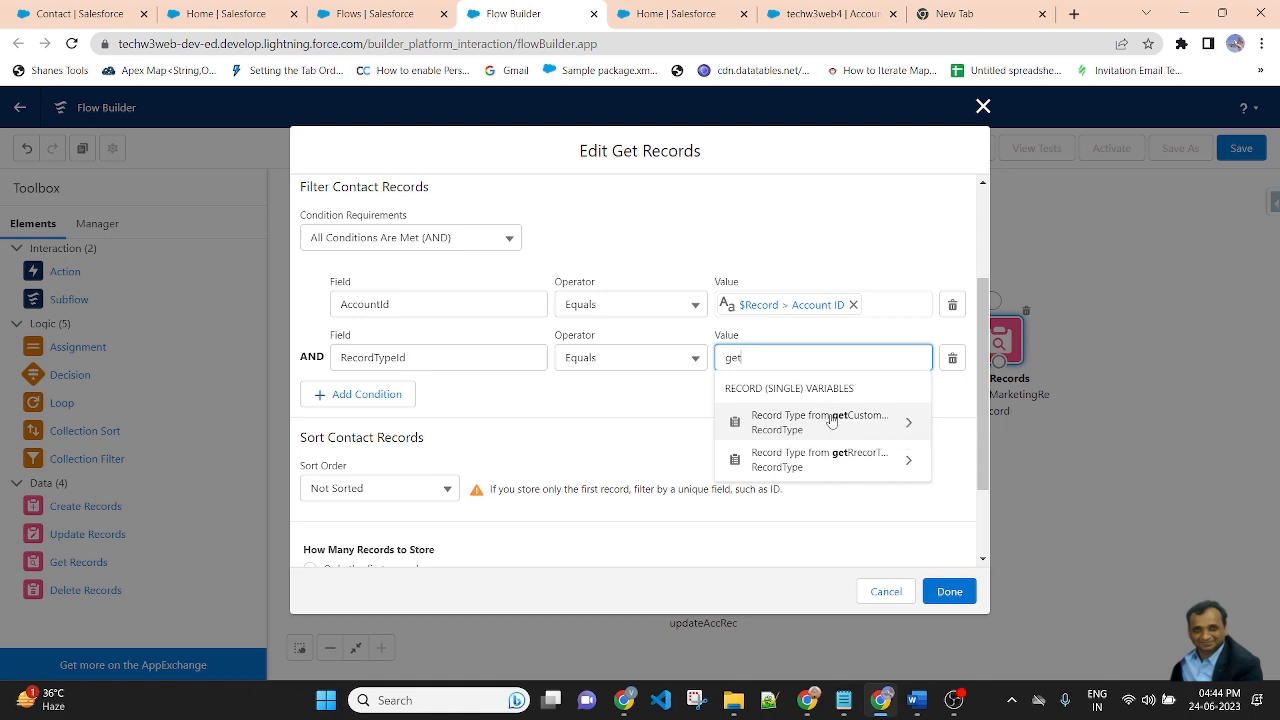
{"action": "left_click", "coordinate": [834, 420]}
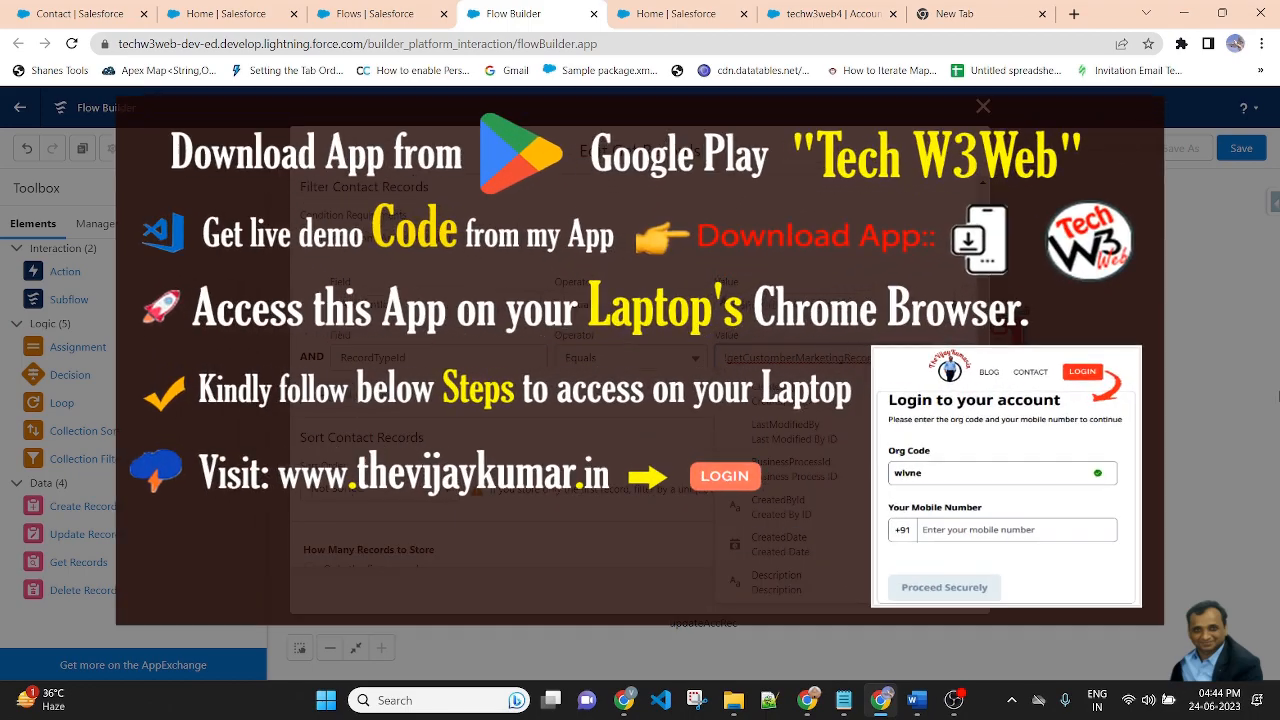
{"action": "type", "text": "re"}
{"action": "scroll", "coordinate": [860, 532], "scroll_direction": "down", "scroll_amount": 5}
{"action": "scroll", "coordinate": [864, 531], "scroll_direction": "down", "scroll_amount": 1}
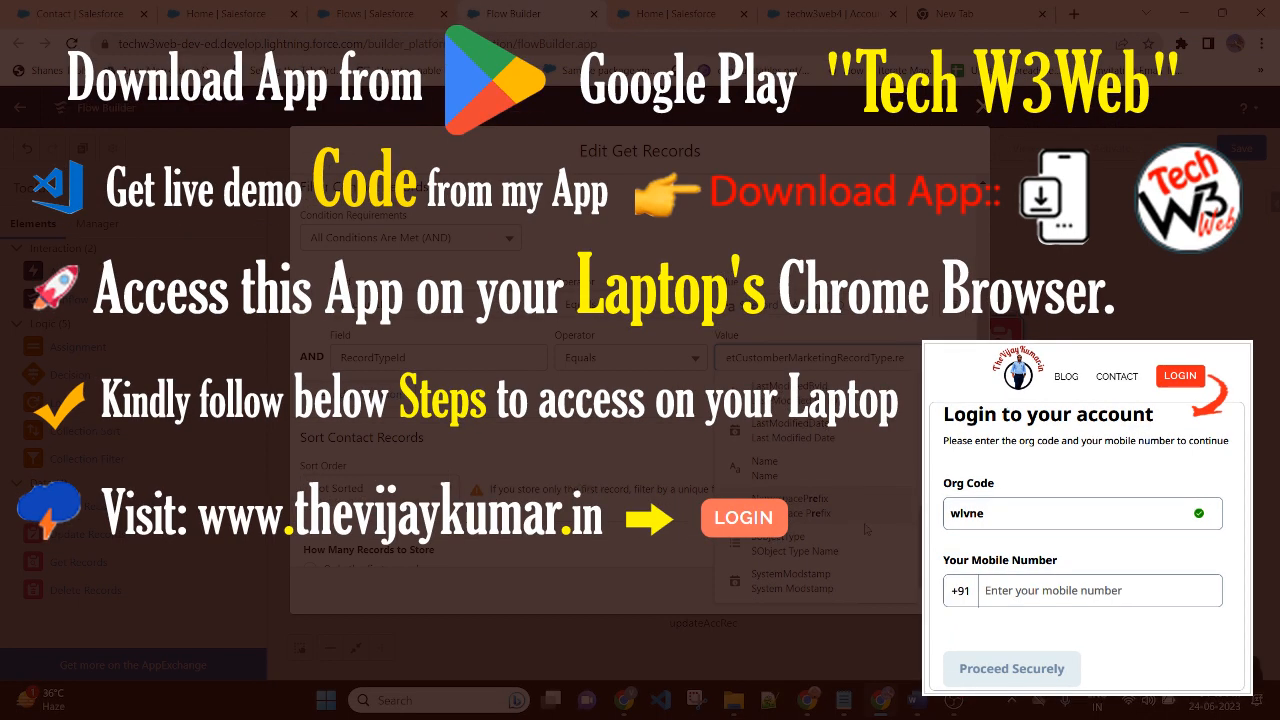
{"action": "scroll", "coordinate": [848, 577], "scroll_direction": "up", "scroll_amount": 3}
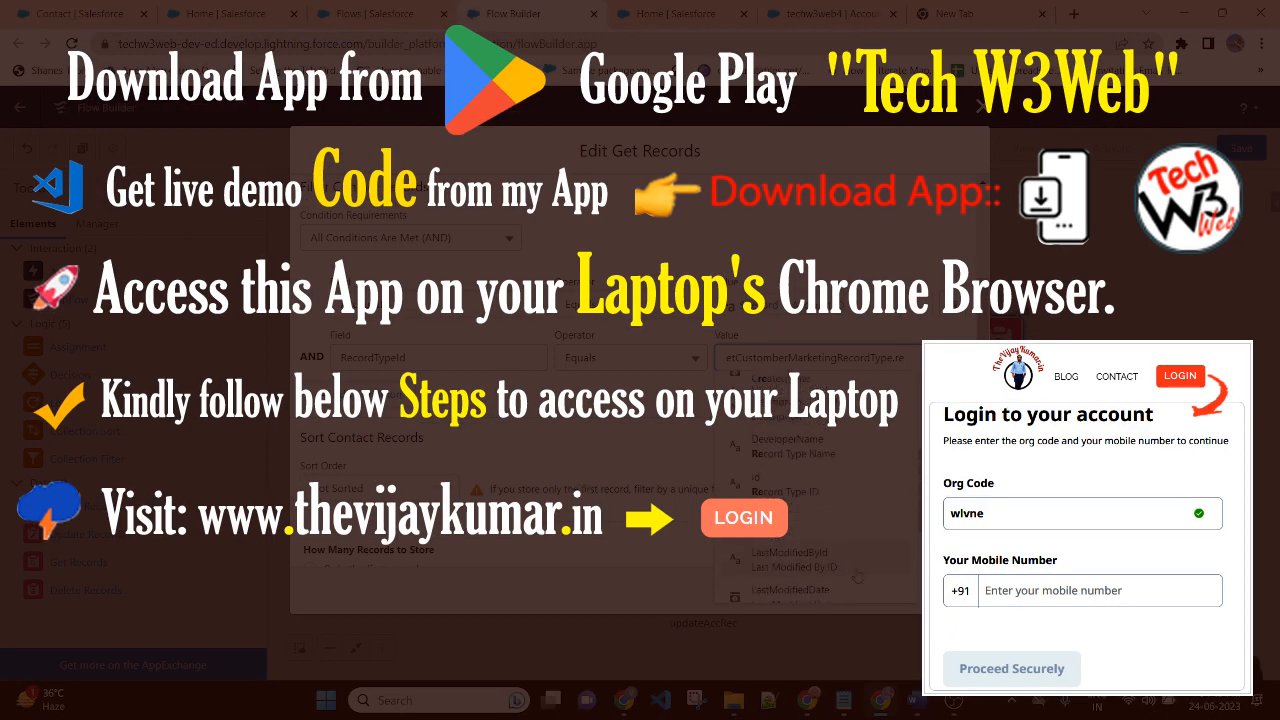
{"action": "left_click", "coordinate": [812, 492]}
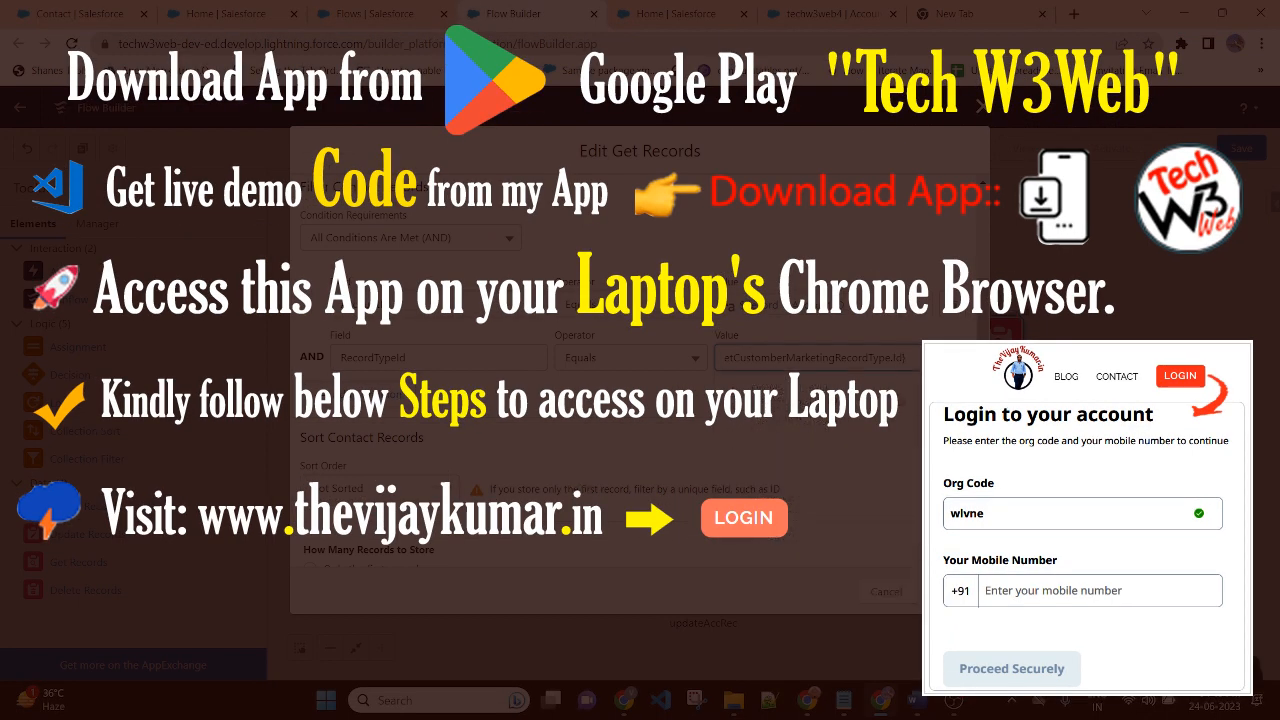
{"action": "left_click", "coordinate": [946, 591]}
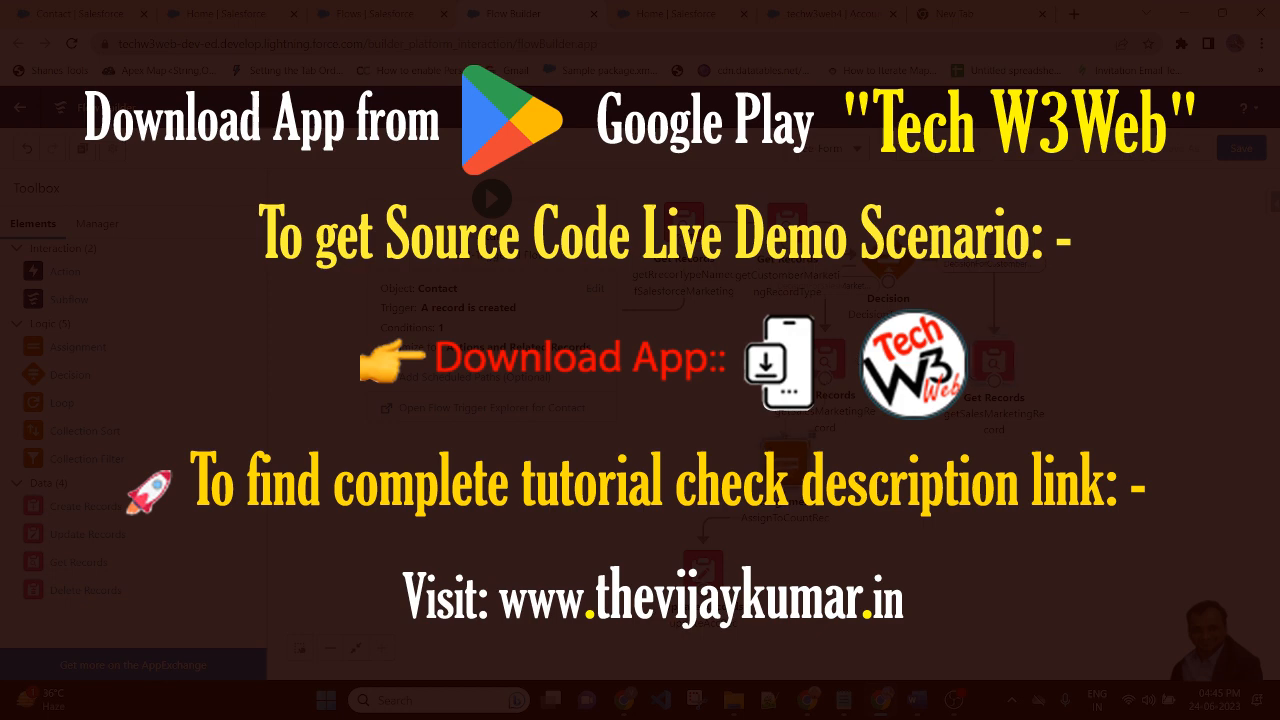
Step: Duplicate AssignToCountRec and updateAccRec, place the copies below the customer marketing Get Records element, and connect the copied assignment to the copied update
{"action": "left_click", "coordinate": [83, 149]}
{"action": "left_click_drag", "start_coordinate": [850, 525], "coordinate": [1007, 495]}
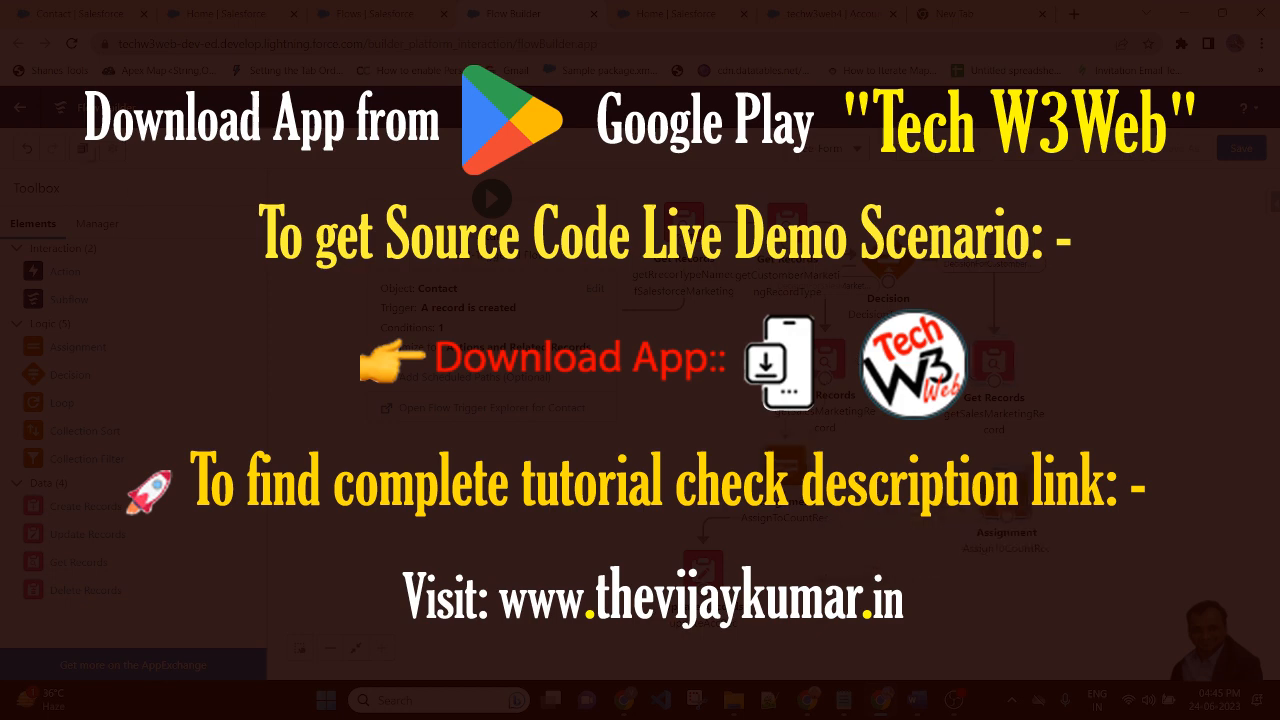
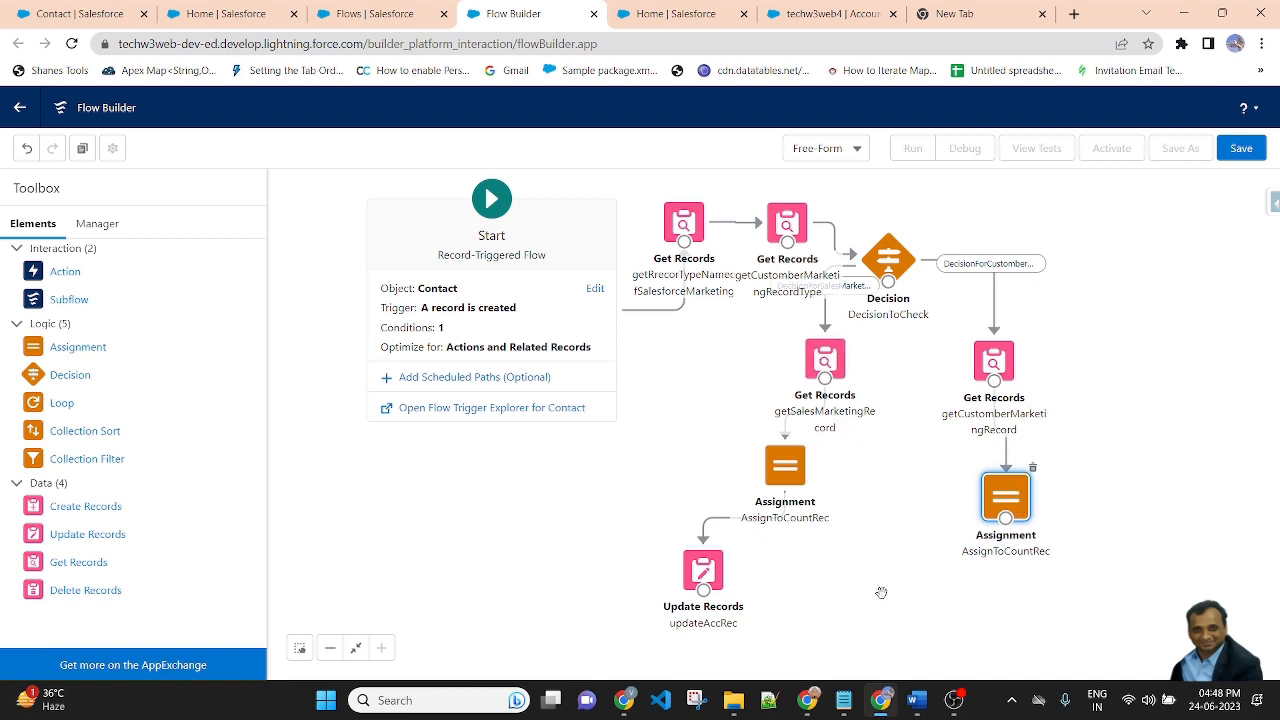
{"action": "left_click", "coordinate": [703, 563]}
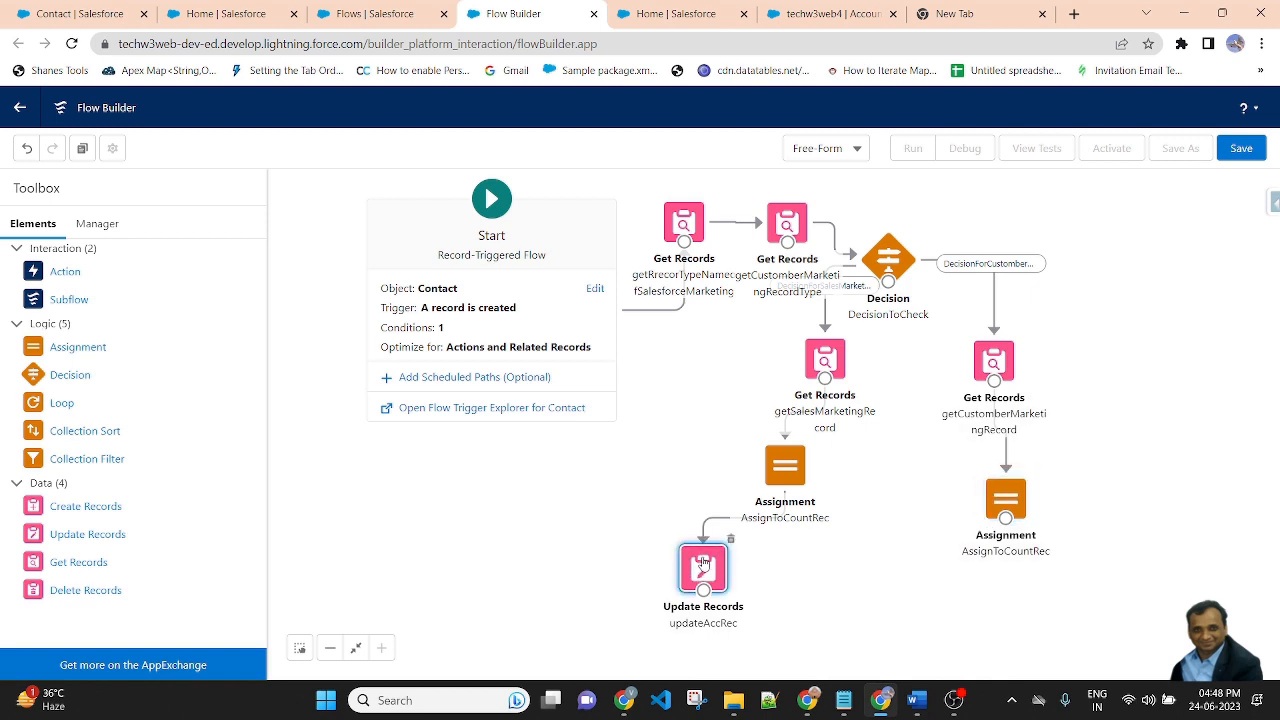
{"action": "left_click", "coordinate": [84, 149]}
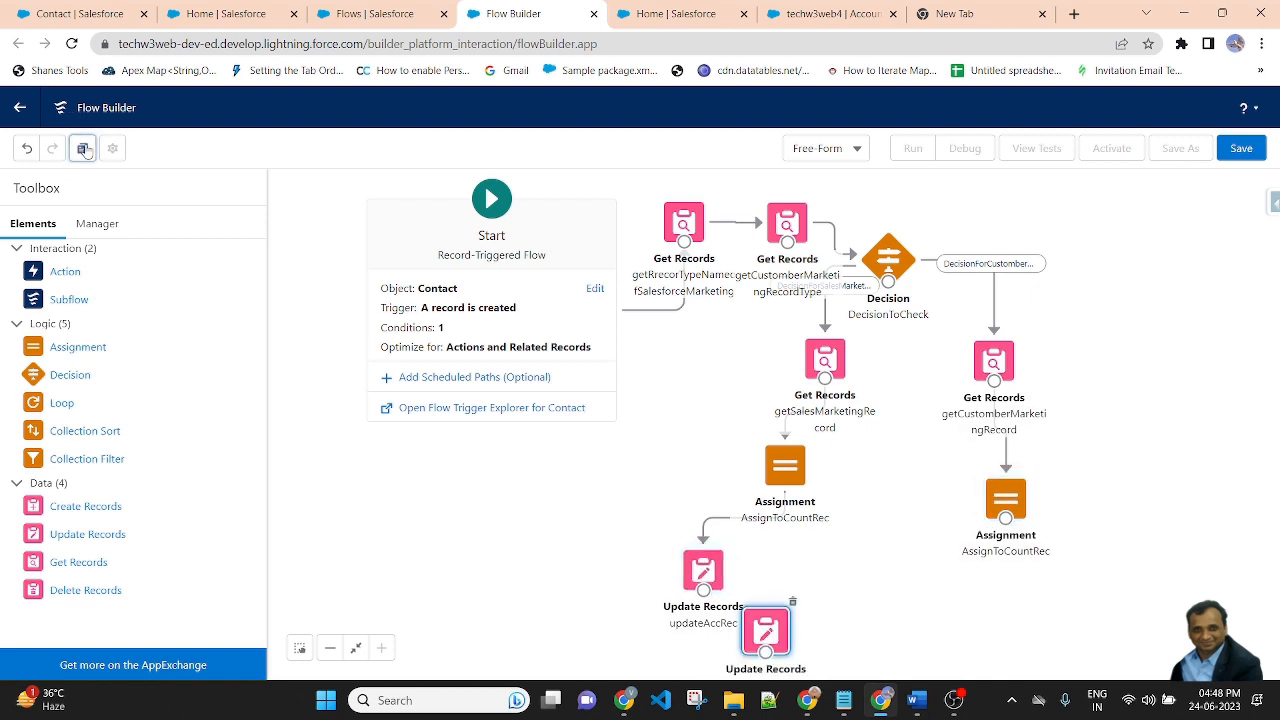
{"action": "left_click_drag", "start_coordinate": [797, 630], "coordinate": [1006, 612]}
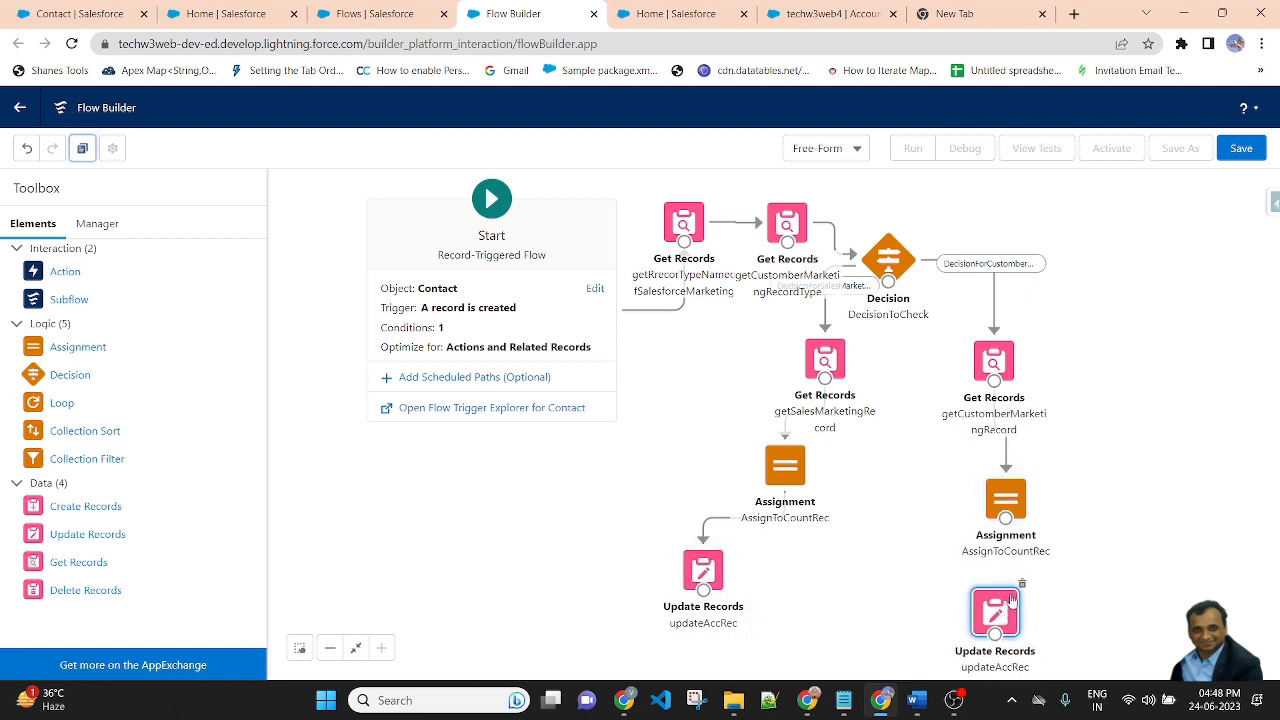
{"action": "left_click_drag", "start_coordinate": [1005, 517], "coordinate": [995, 632]}
Step: In the copied updateAccRec element, change the Account field that receives CountRecord to Total_Customer_Marketing__c and finish the element
{"action": "double_click", "coordinate": [995, 615]}
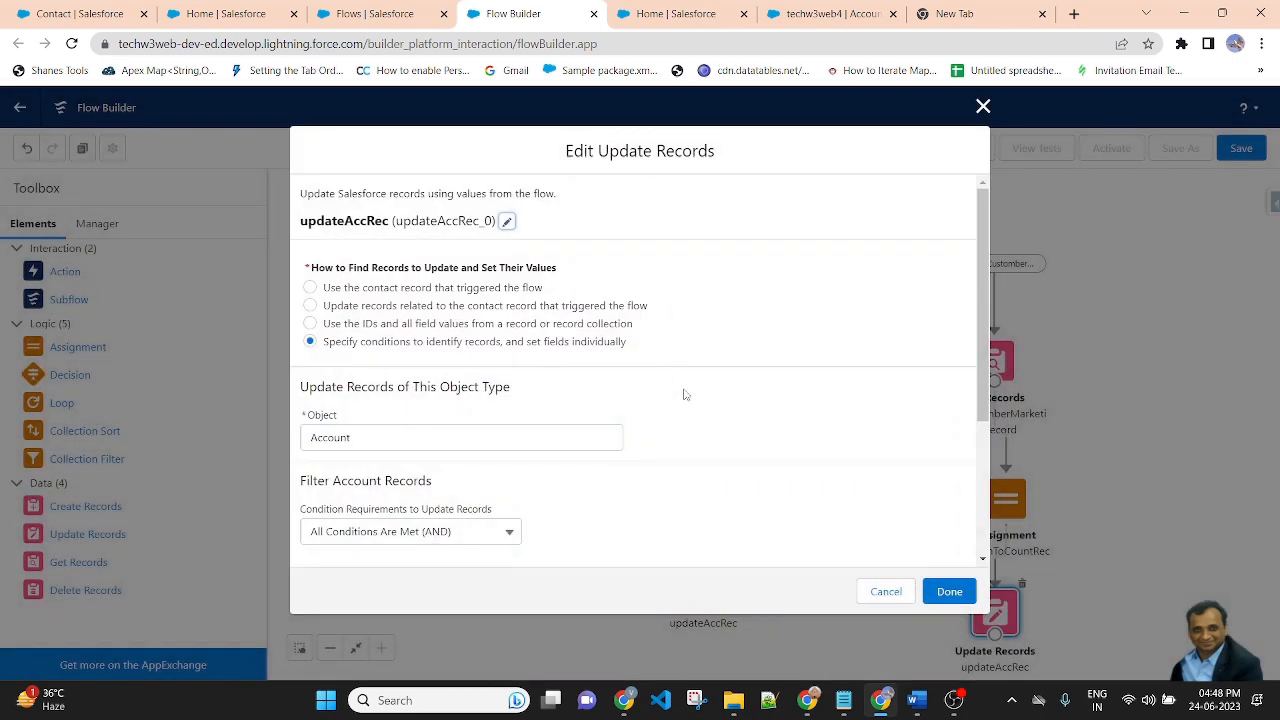
{"action": "scroll", "coordinate": [686, 394], "scroll_direction": "down", "scroll_amount": 5}
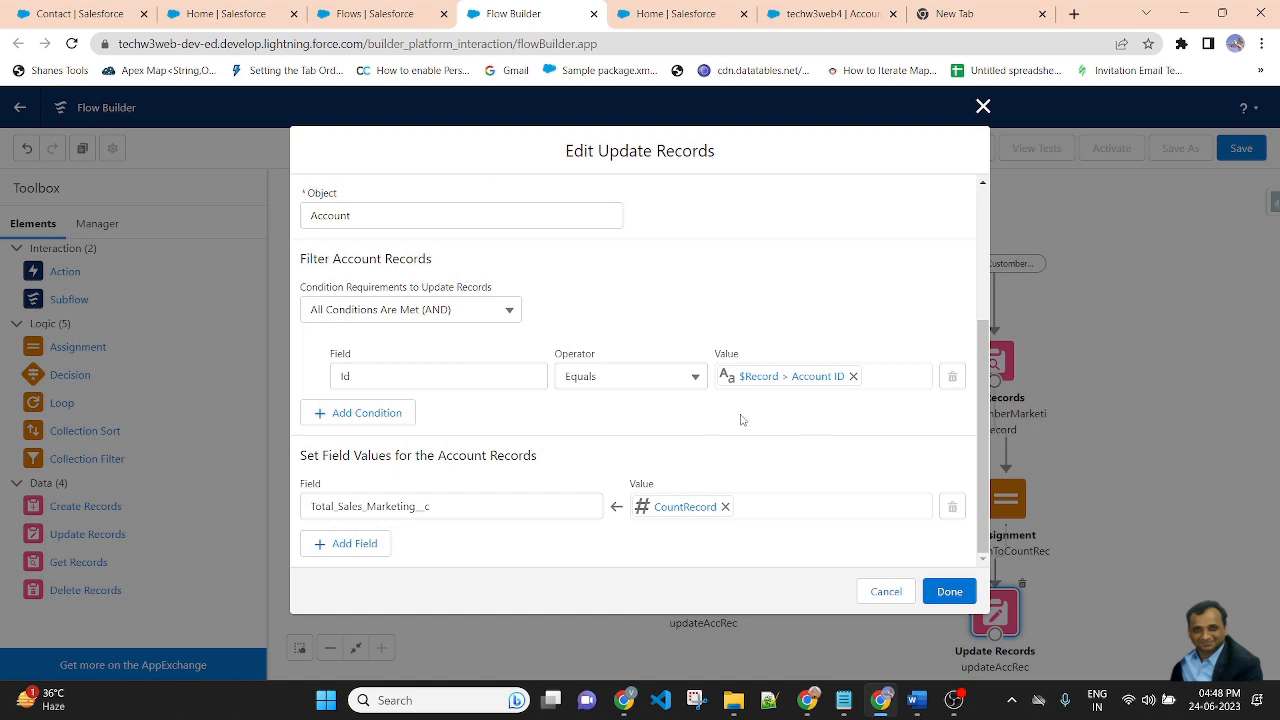
{"action": "left_click", "coordinate": [473, 510]}
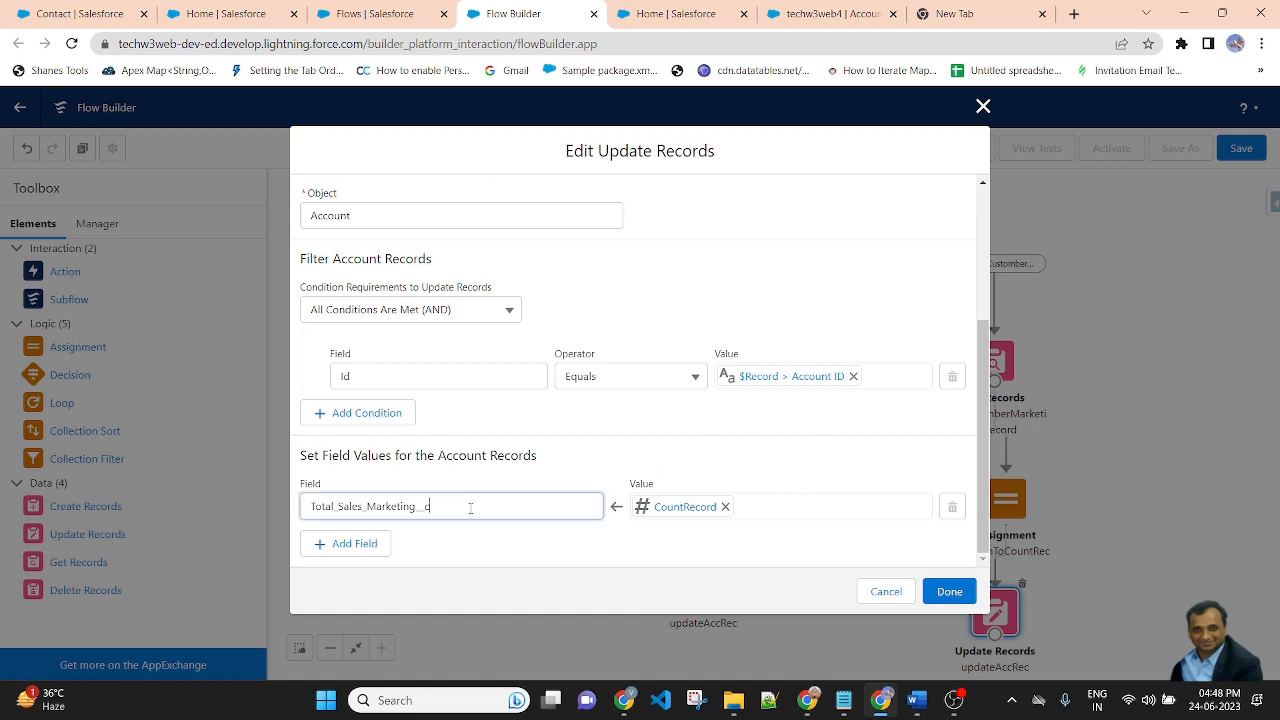
{"action": "double_click", "coordinate": [428, 506]}
{"action": "key", "text": "BackSpace"}
{"action": "type", "text": "te"}
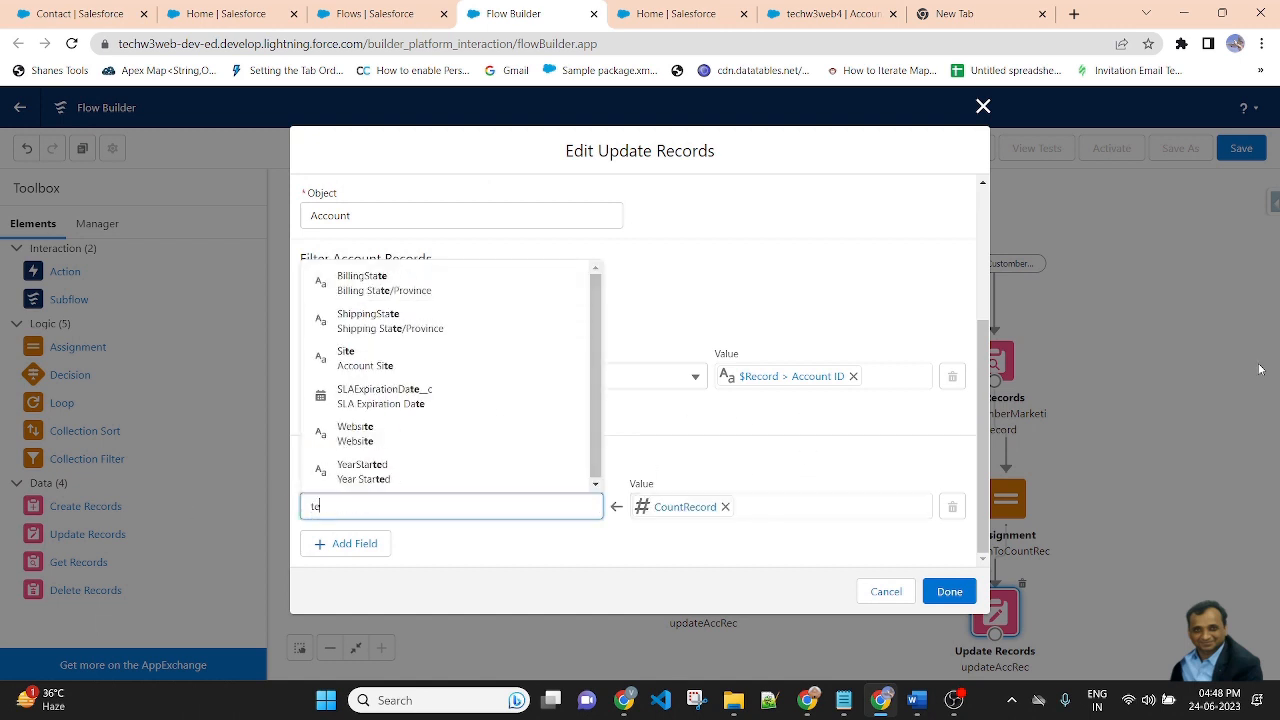
{"action": "key", "text": "BackSpace"}
{"action": "key", "text": "BackSpace"}
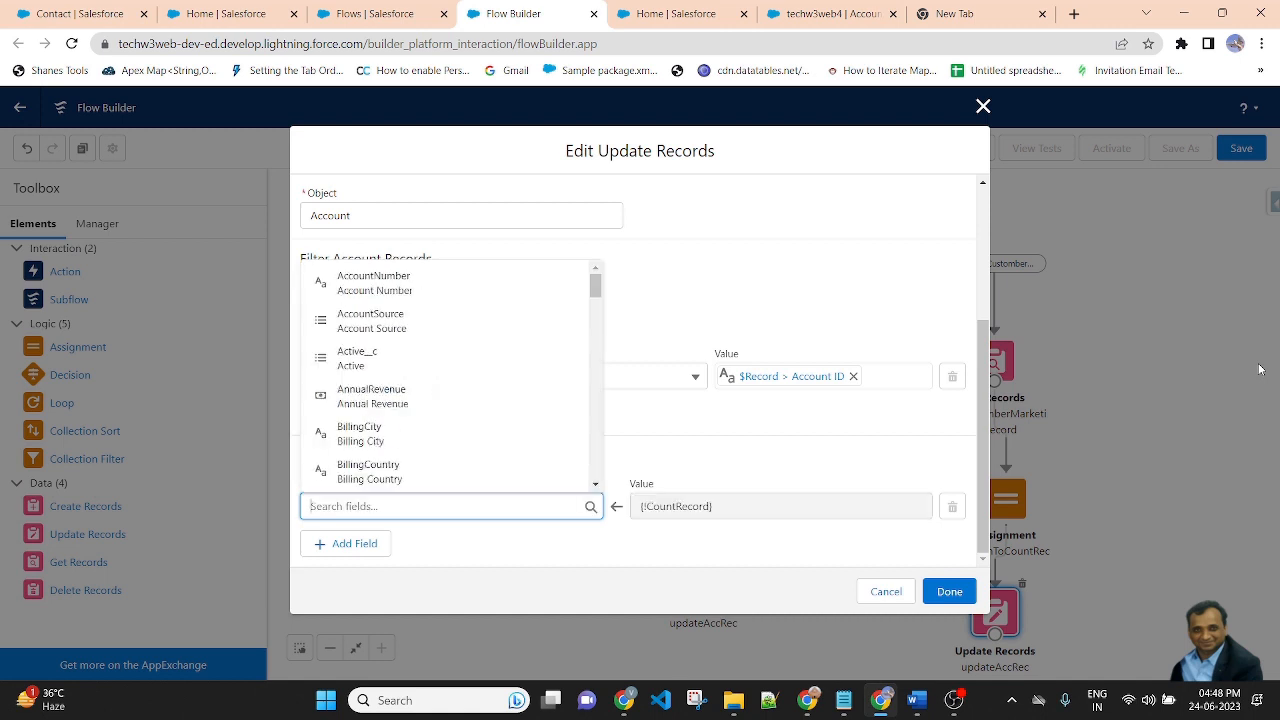
{"action": "type", "text": "To"}
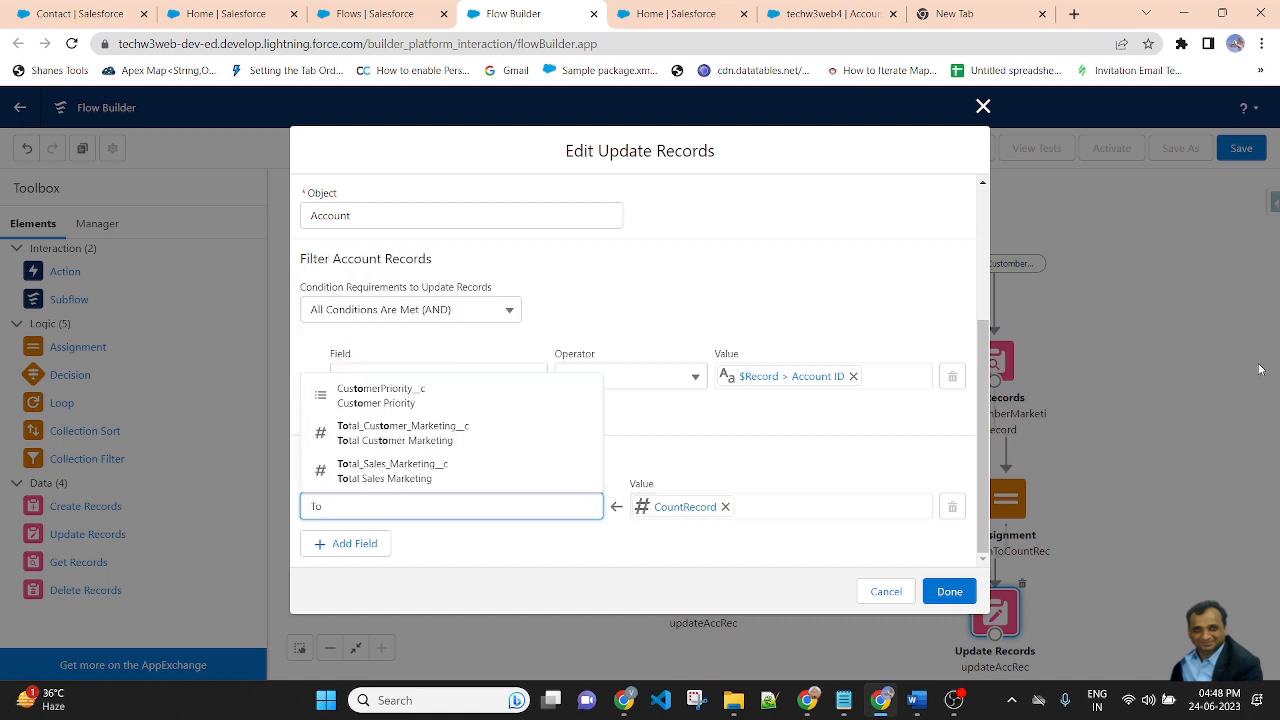
{"action": "left_click", "coordinate": [407, 435]}
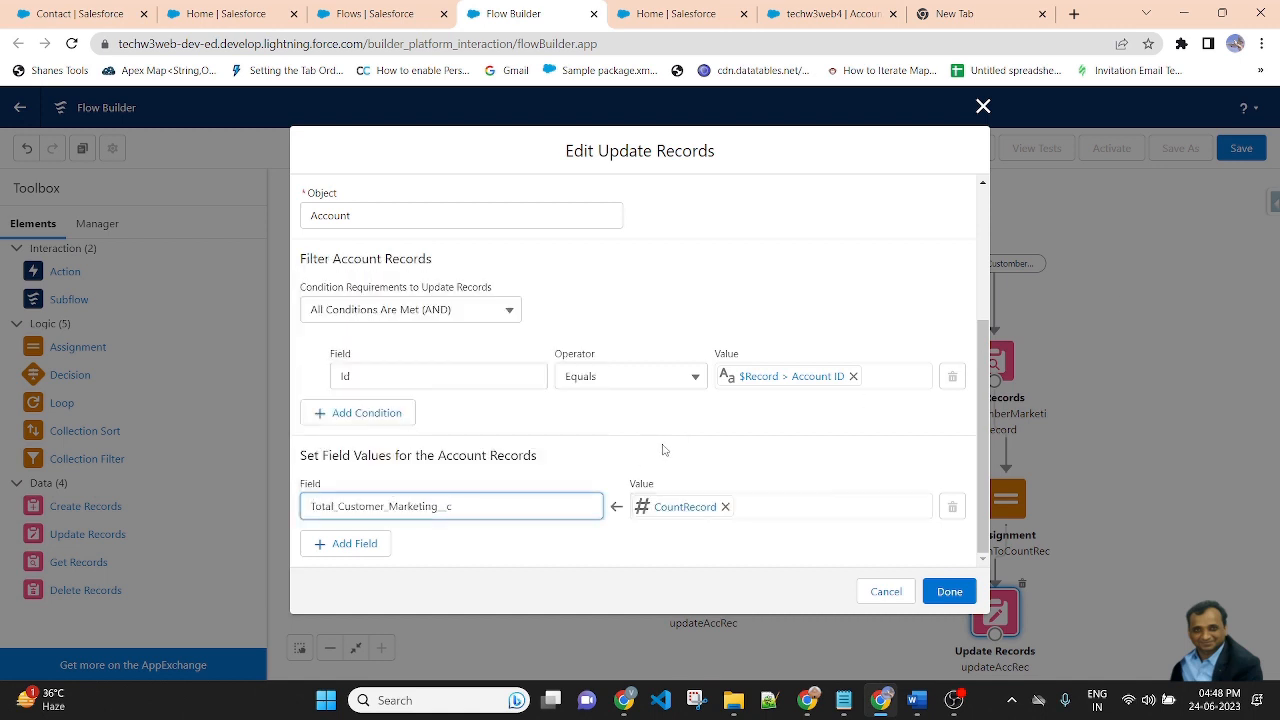
{"action": "left_click", "coordinate": [680, 450]}
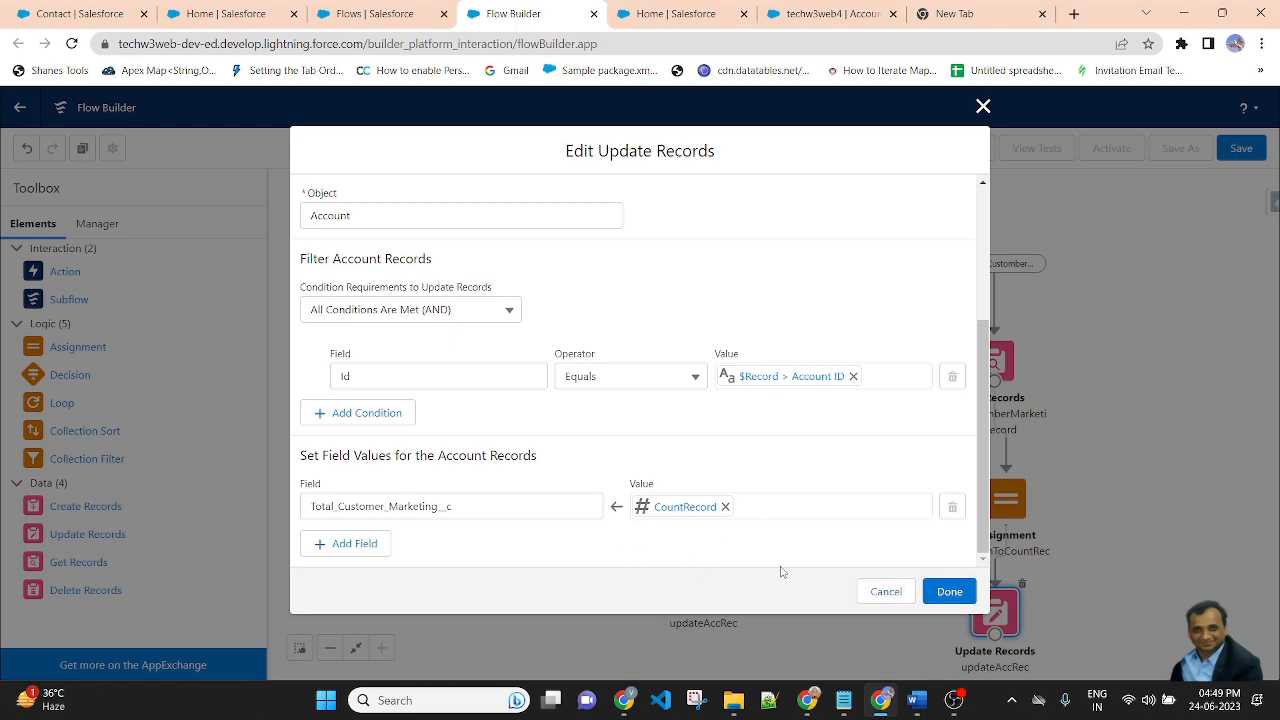
{"action": "left_click", "coordinate": [948, 592]}
Step: Save the flow with the label and API name populateTotalNoOfRecUsingRecordType
{"action": "scroll", "coordinate": [1153, 441], "scroll_direction": "down", "scroll_amount": 1}
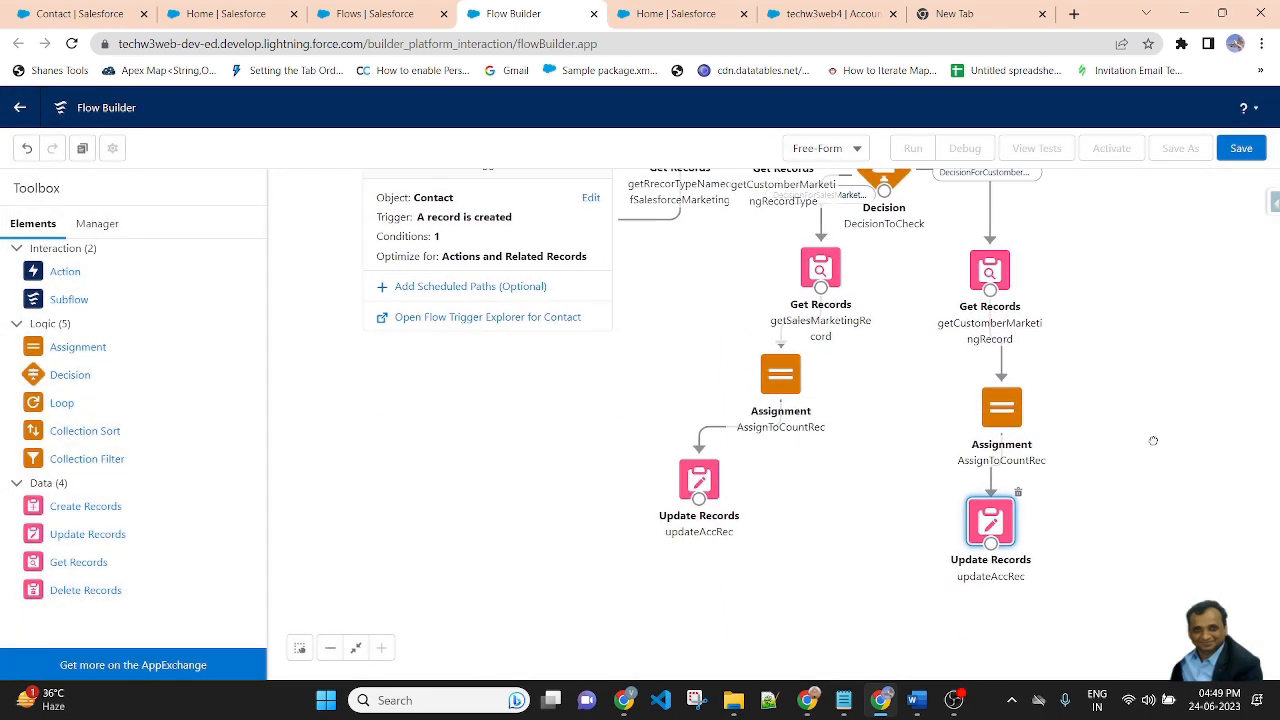
{"action": "left_click_drag", "start_coordinate": [888, 491], "coordinate": [838, 578]}
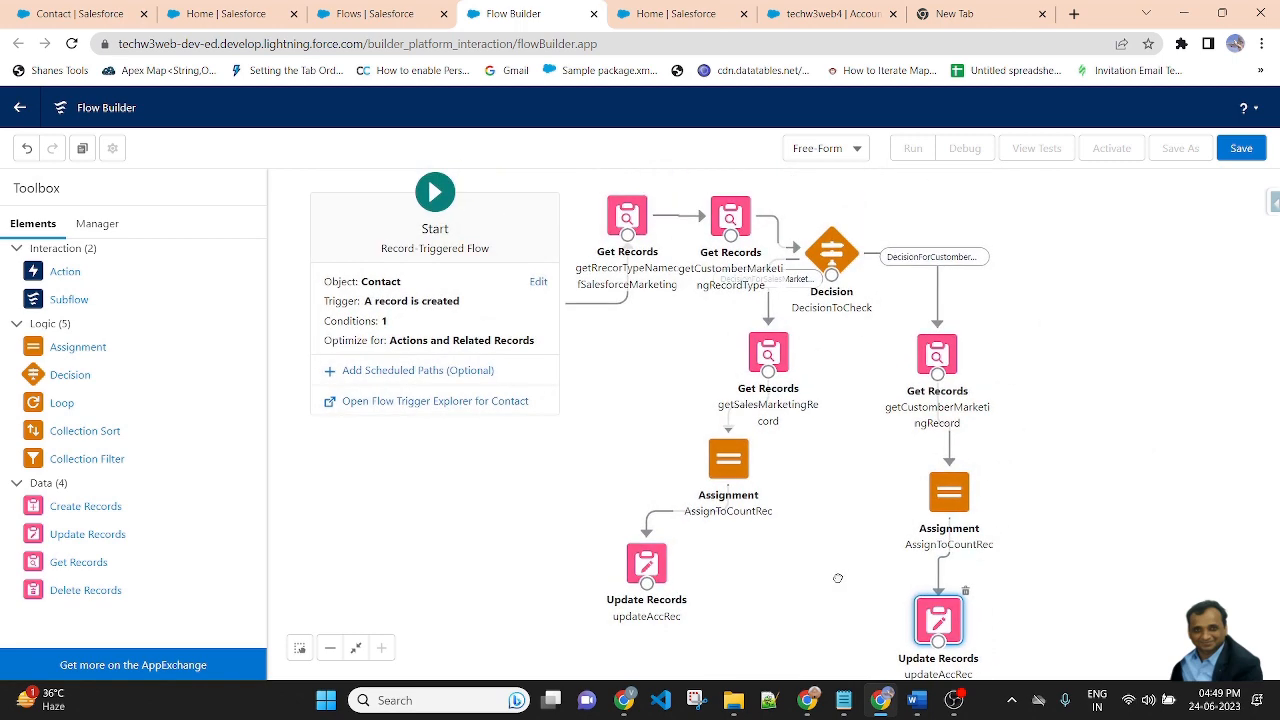
{"action": "left_click", "coordinate": [1241, 148]}
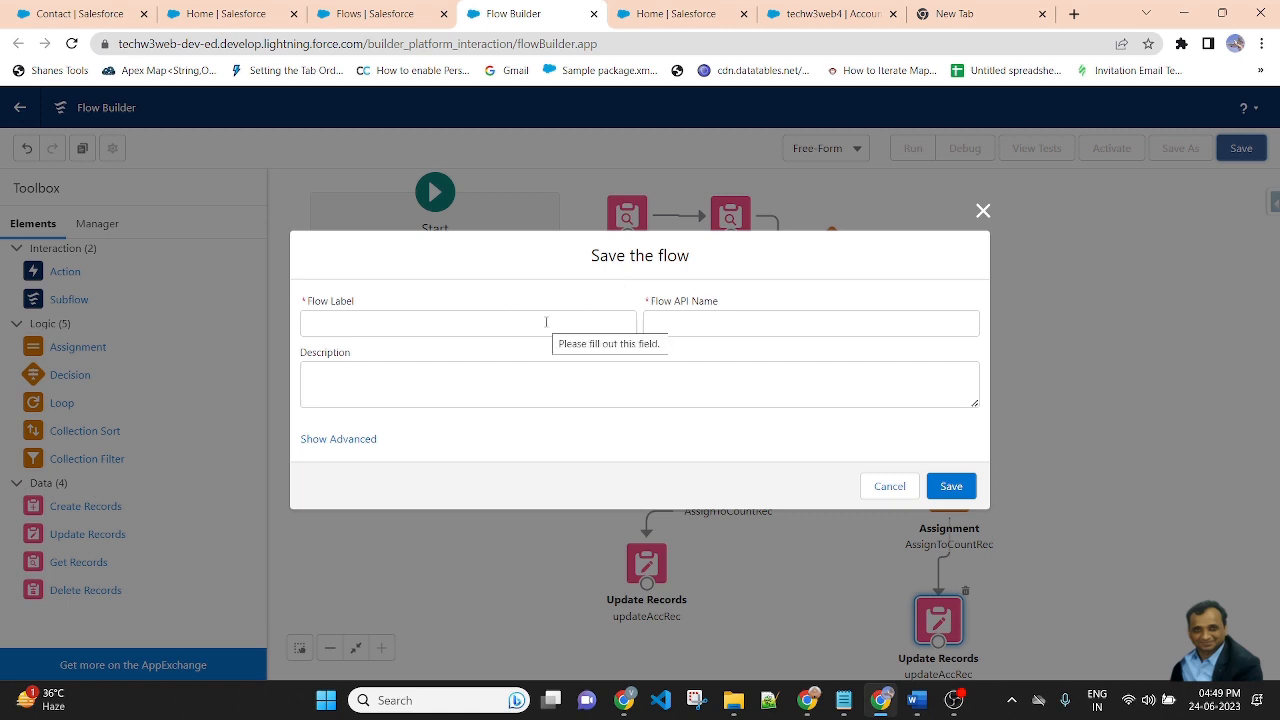
{"action": "left_click", "coordinate": [417, 322]}
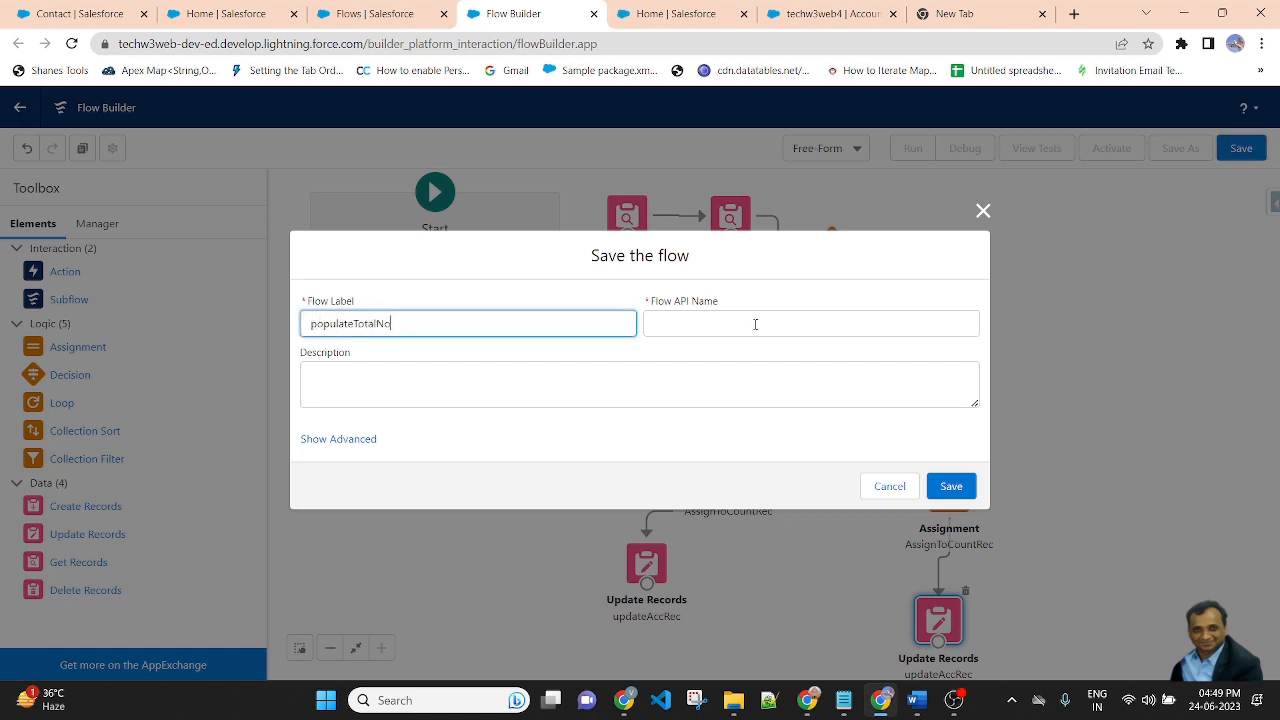
{"action": "type", "text": "populateTotalNoOfRecF"}
{"action": "key", "text": "BackSpace"}
{"action": "left_click", "coordinate": [408, 272]}
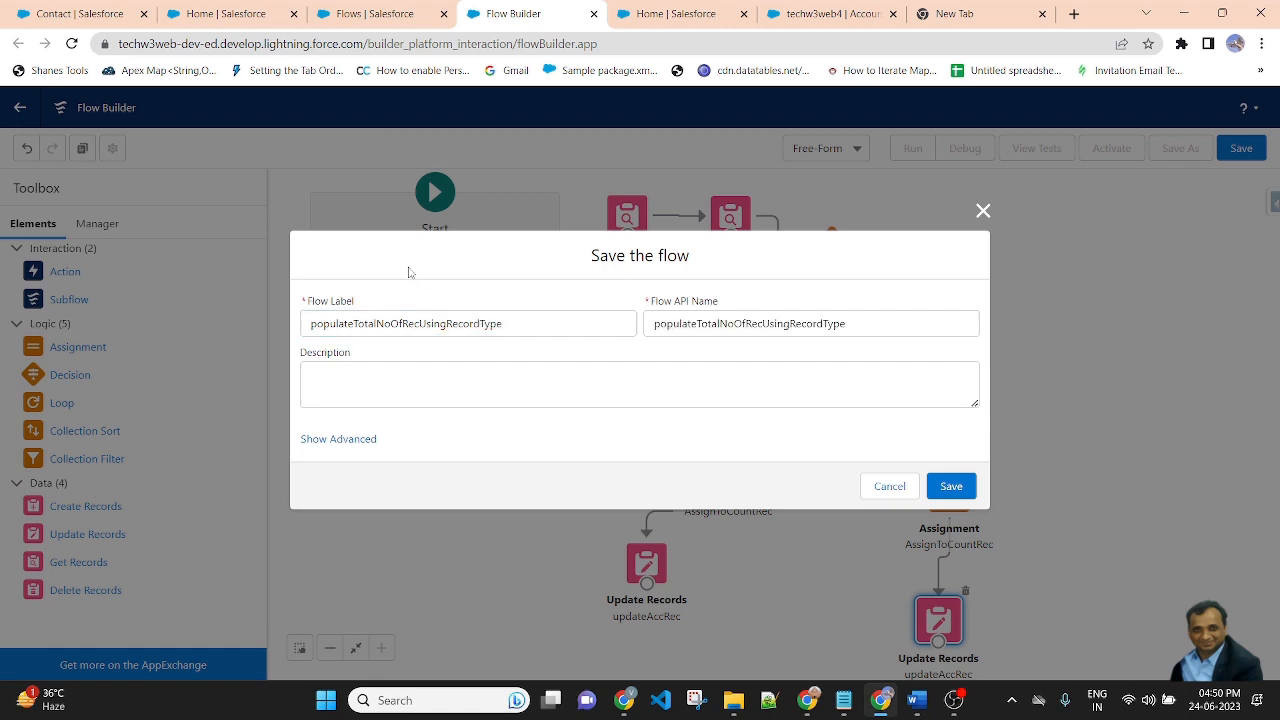
{"action": "left_click", "coordinate": [951, 487]}
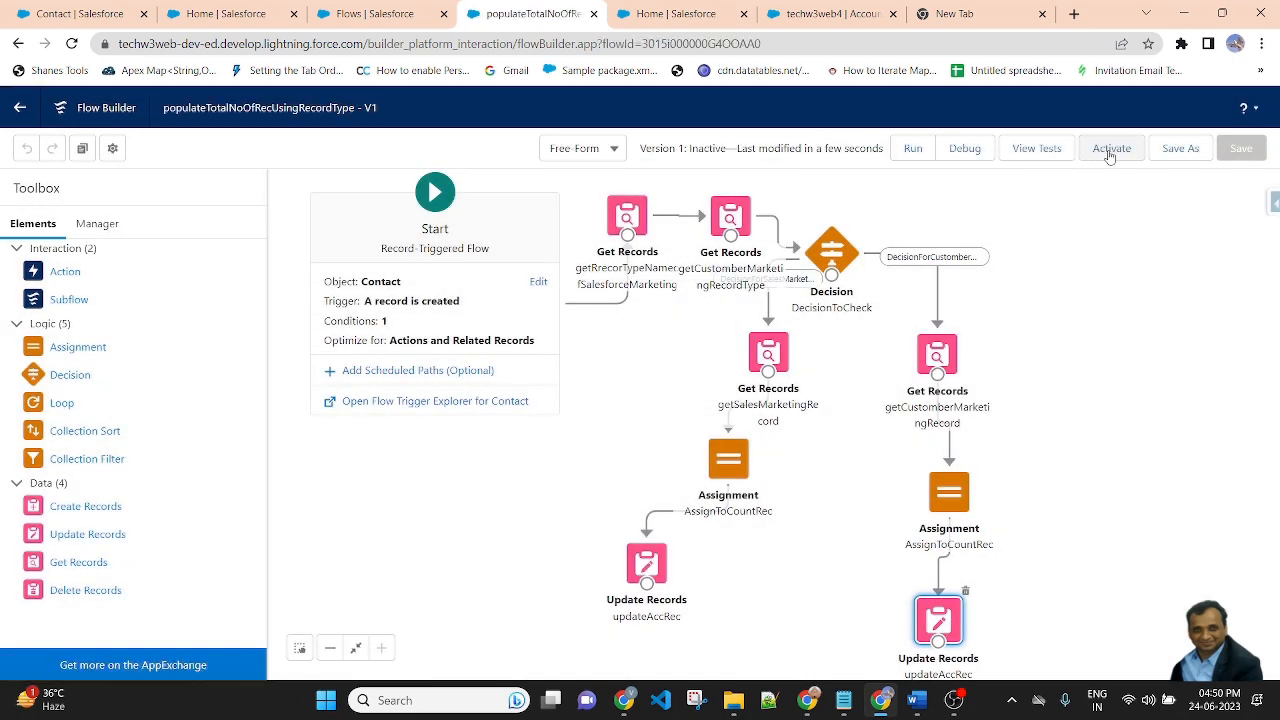
Step: Activate the populateTotalNoOfRecUsingRecordType flow and open the w3webNet Acc account record
{"action": "left_click", "coordinate": [1109, 150]}
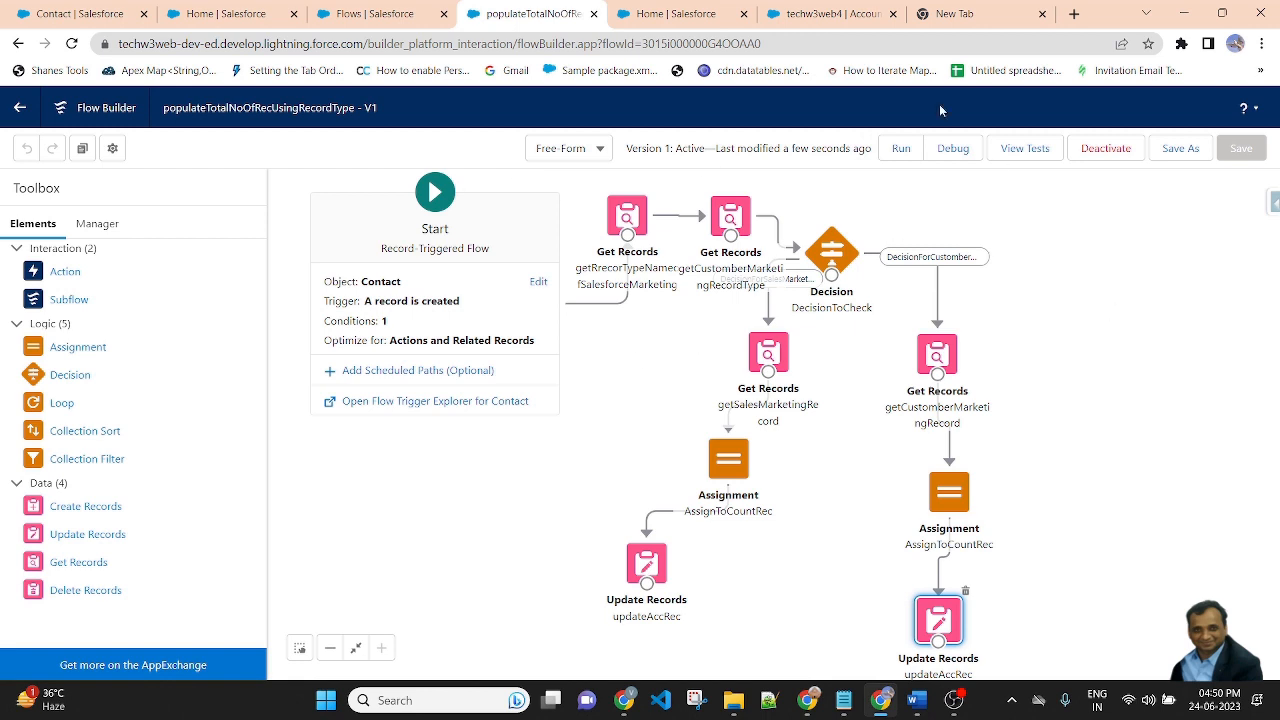
{"action": "left_click", "coordinate": [830, 14]}
{"action": "left_click", "coordinate": [664, 148]}
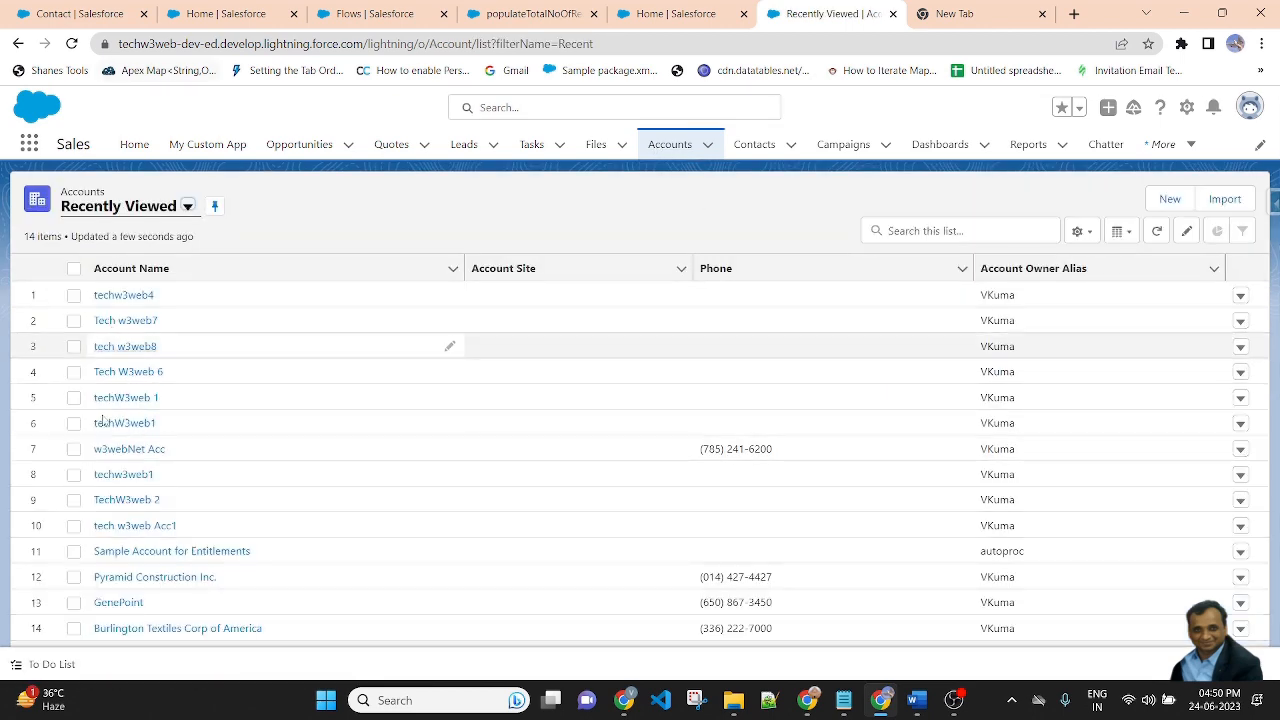
{"action": "left_click", "coordinate": [127, 449]}
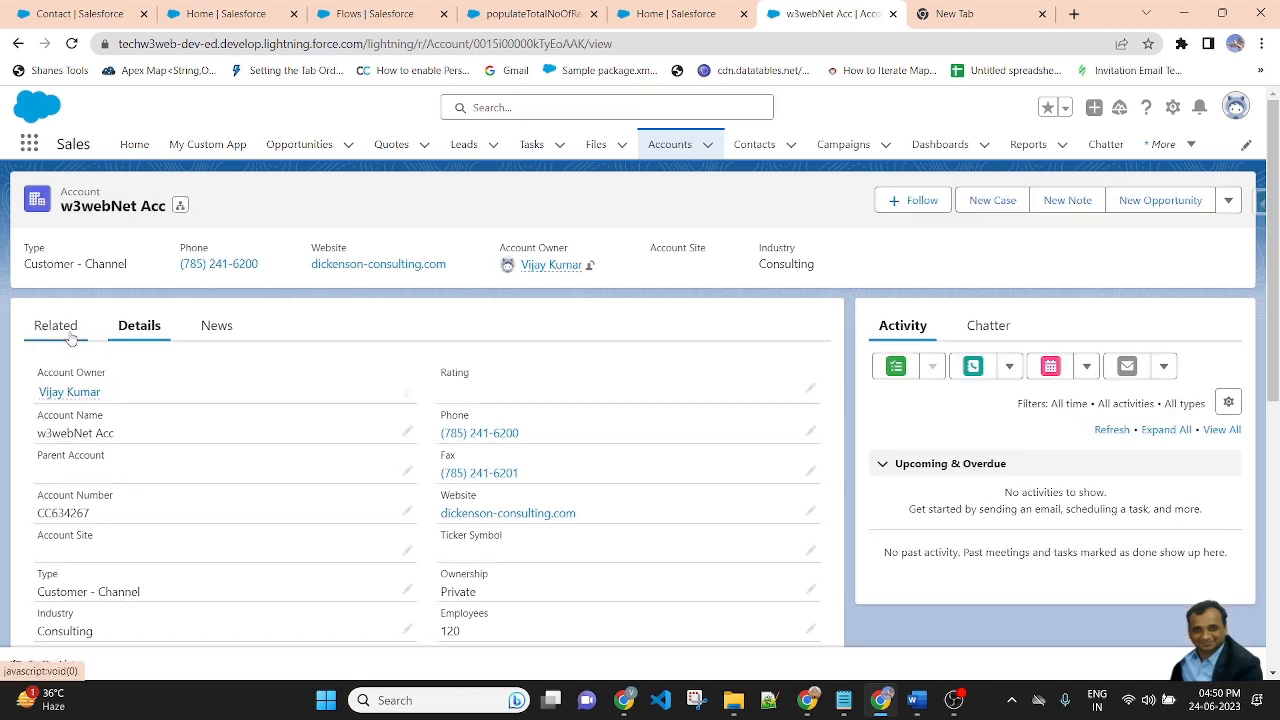
Step: Examine the account's related contacts and its Total Sales Marketing and Total Customer Marketing fields before testing the flow
{"action": "left_click", "coordinate": [55, 325]}
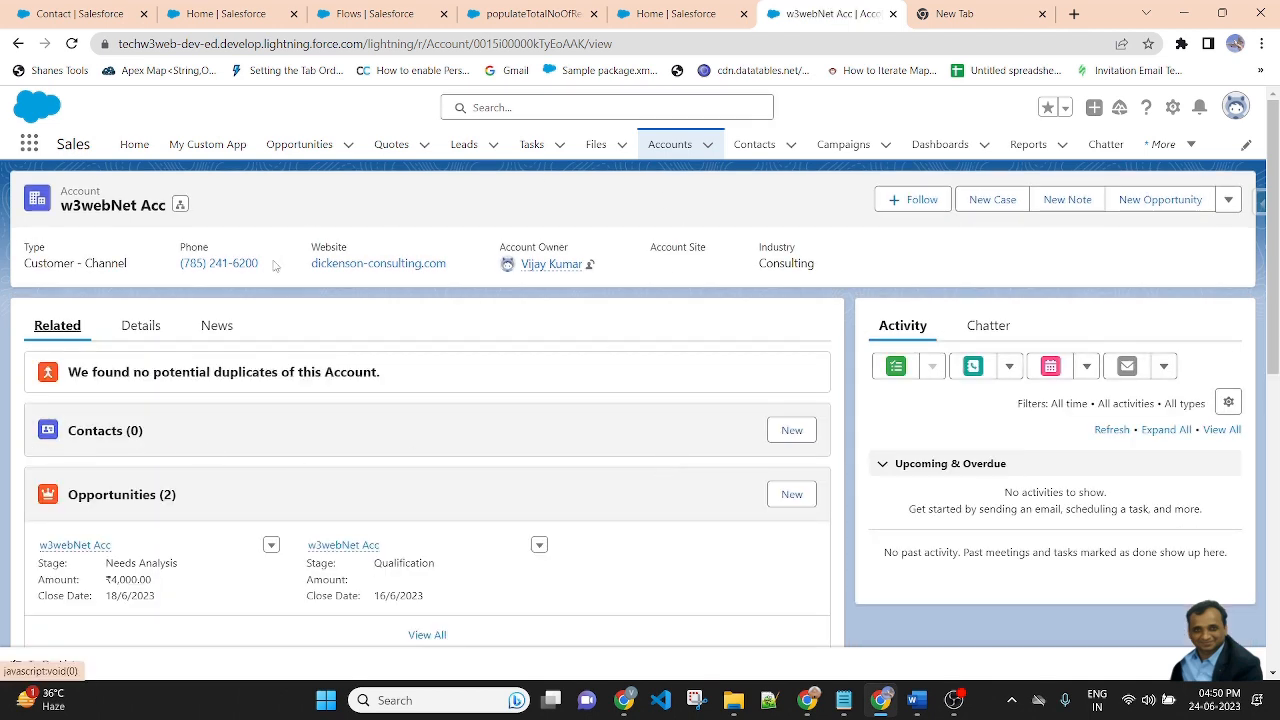
{"action": "left_click", "coordinate": [140, 325]}
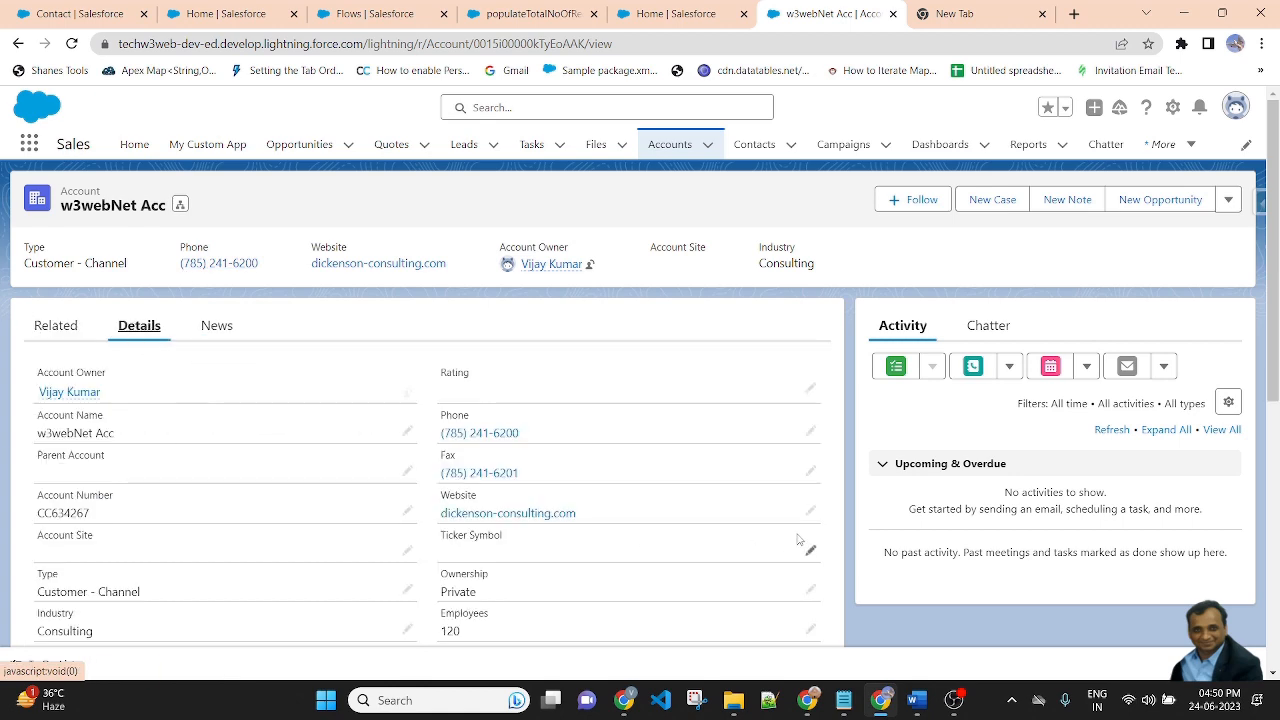
{"action": "scroll", "coordinate": [770, 440], "scroll_direction": "down", "scroll_amount": 3}
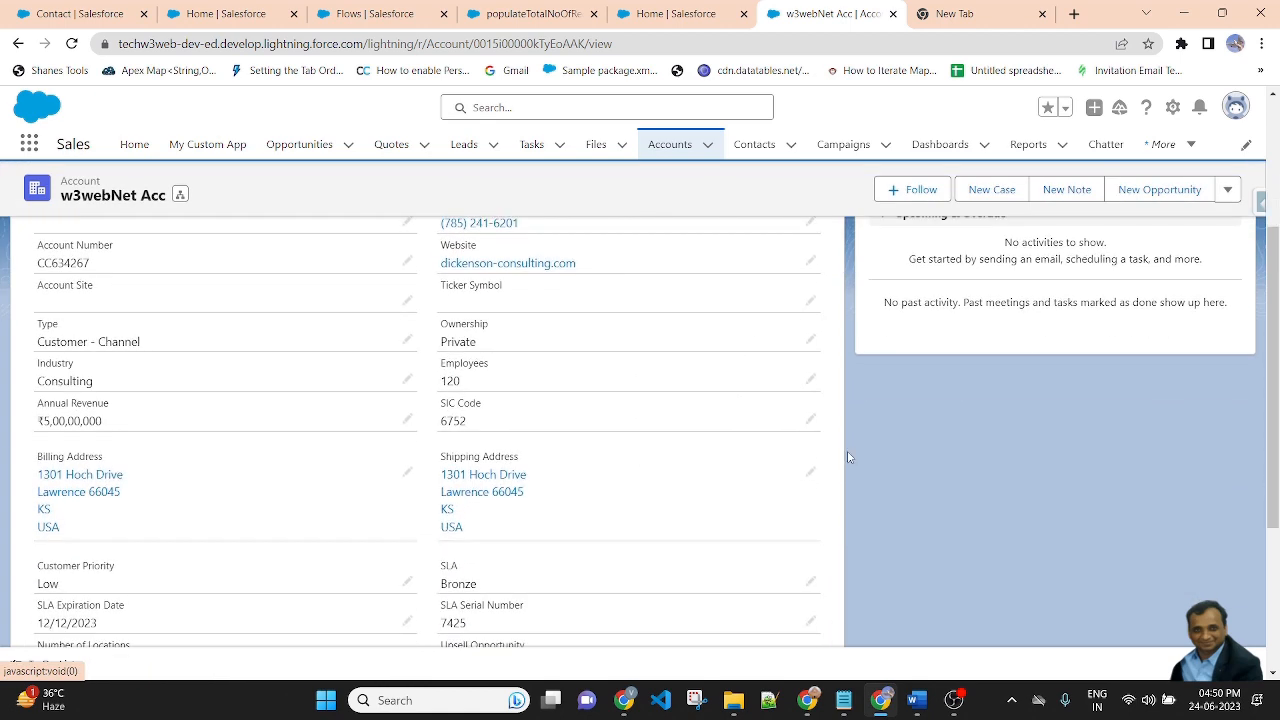
{"action": "scroll", "coordinate": [848, 457], "scroll_direction": "down", "scroll_amount": 3}
{"action": "scroll", "coordinate": [570, 534], "scroll_direction": "up", "scroll_amount": 2}
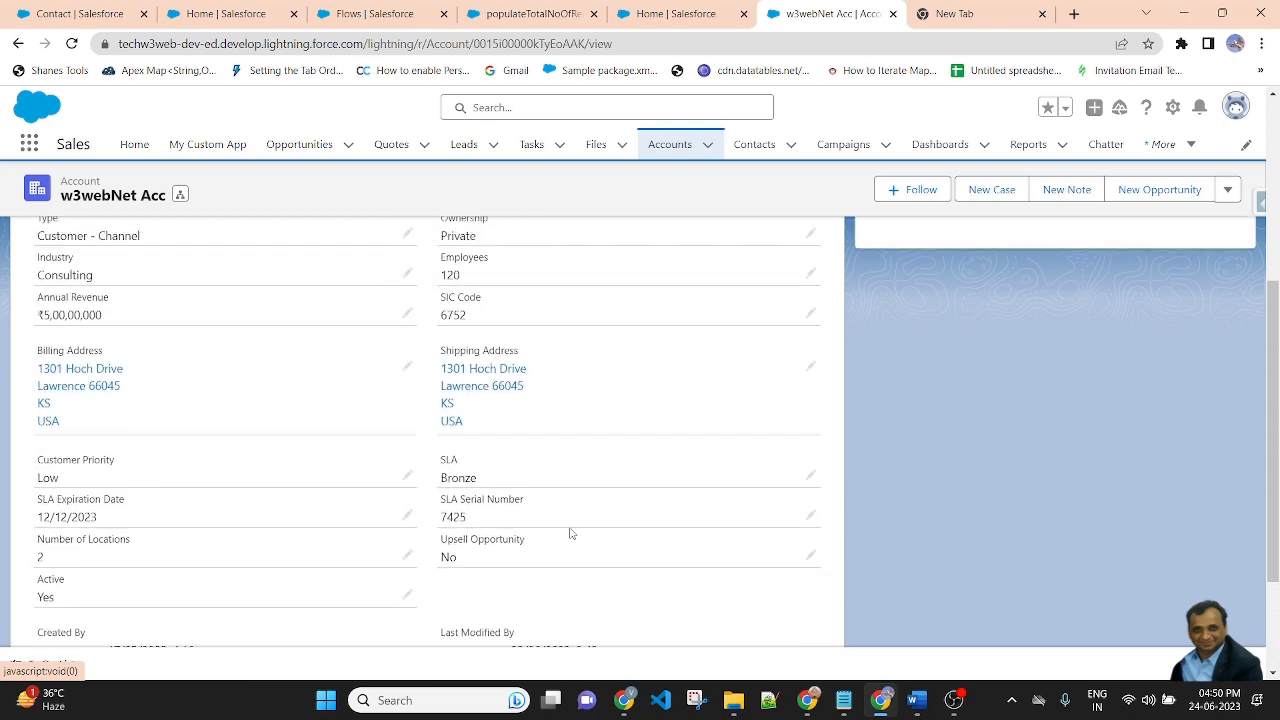
{"action": "scroll", "coordinate": [570, 534], "scroll_direction": "up", "scroll_amount": 2}
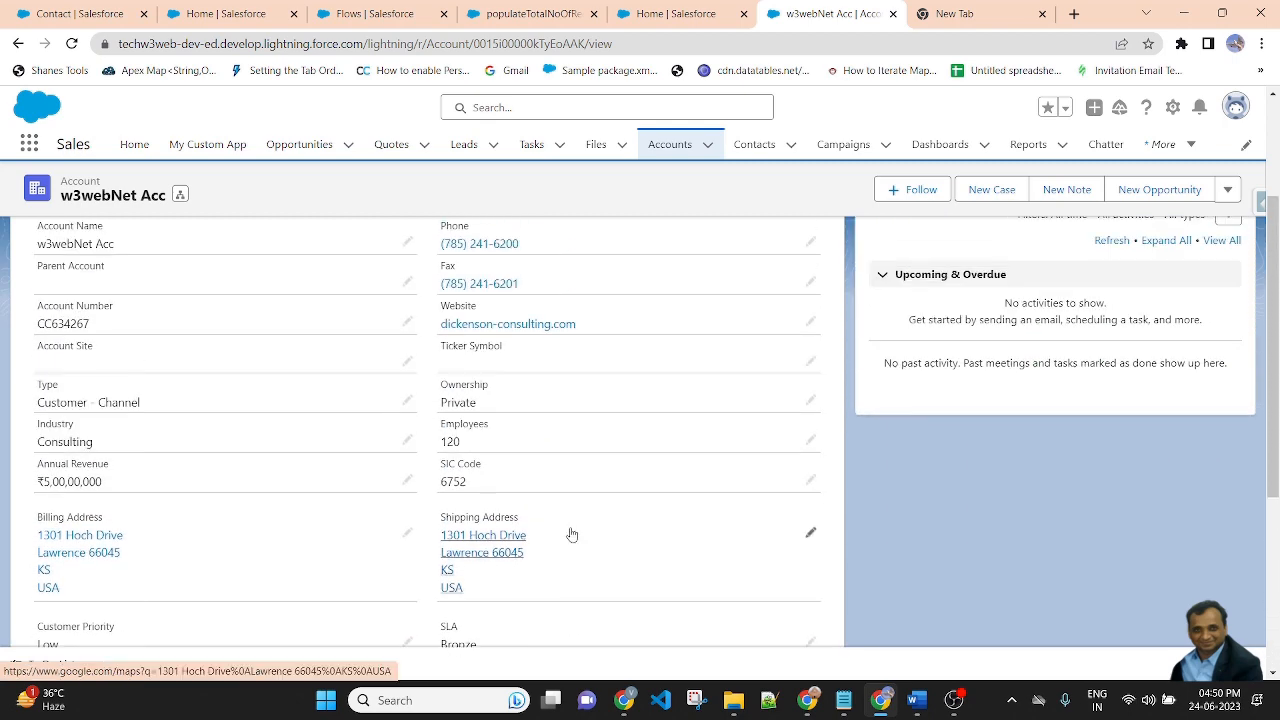
{"action": "scroll", "coordinate": [570, 534], "scroll_direction": "up", "scroll_amount": 2}
{"action": "scroll", "coordinate": [520, 500], "scroll_direction": "down", "scroll_amount": 3}
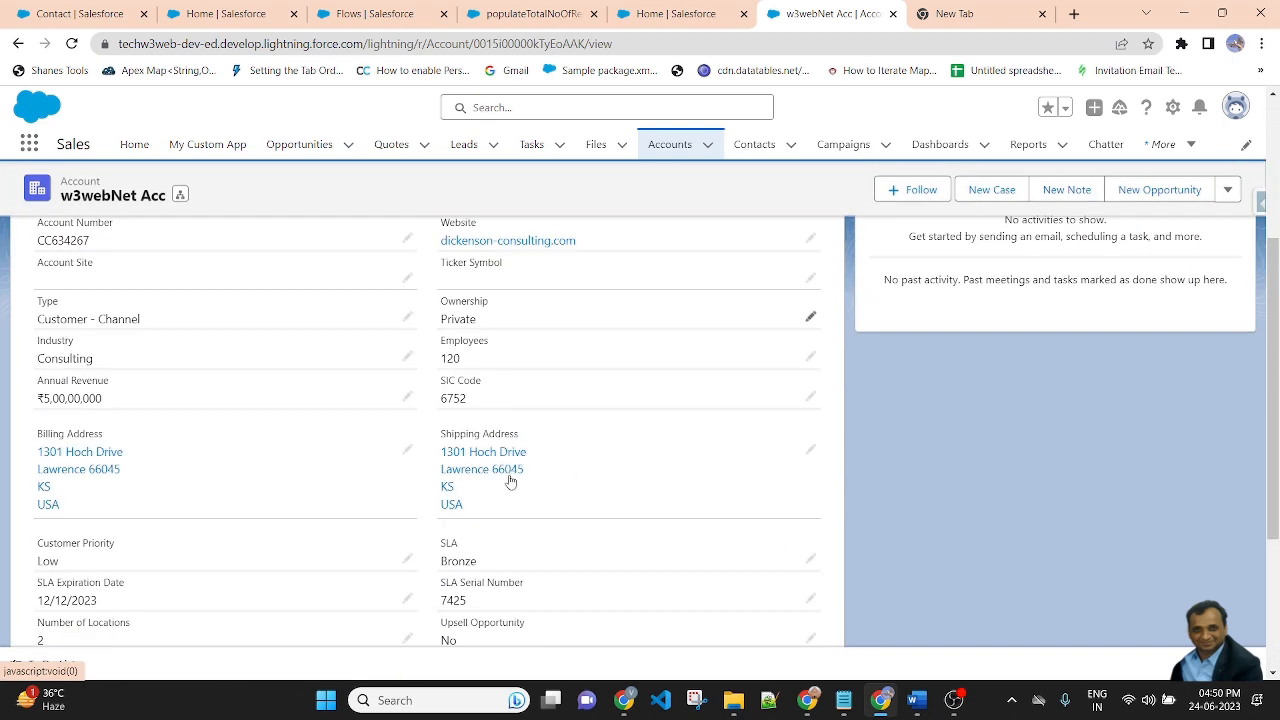
{"action": "scroll", "coordinate": [510, 482], "scroll_direction": "down", "scroll_amount": 2}
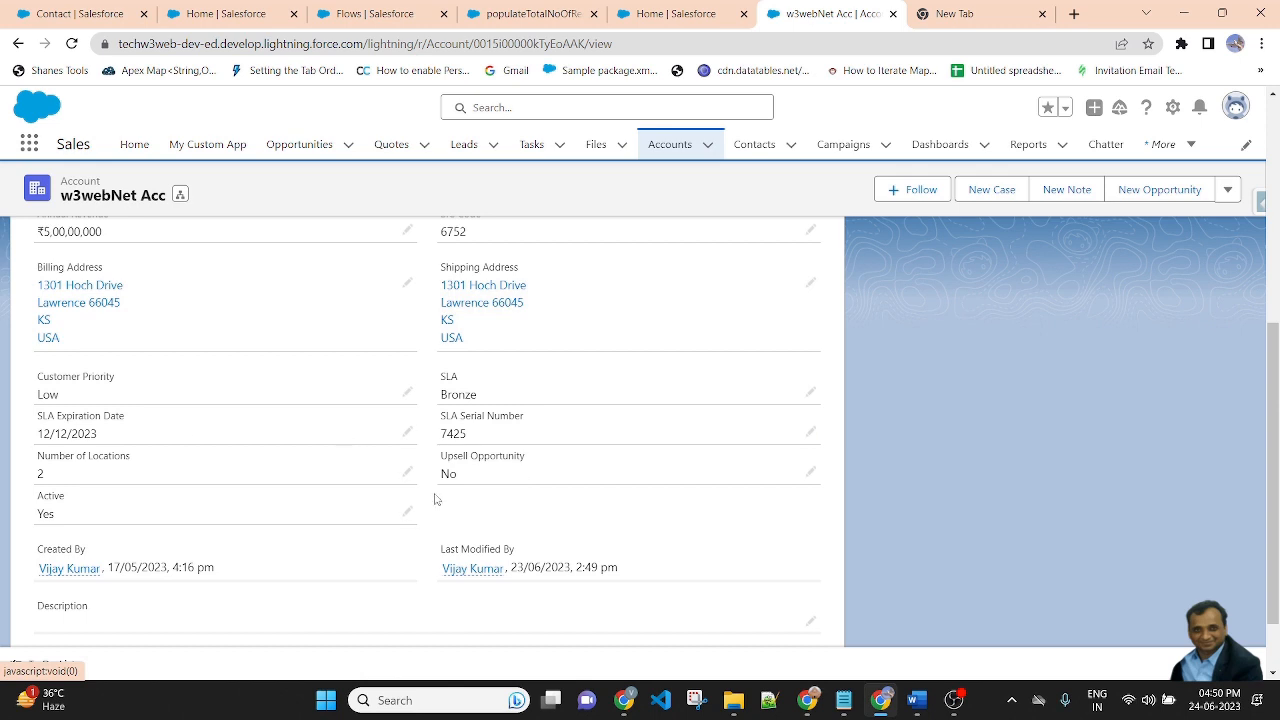
{"action": "scroll", "coordinate": [1160, 399], "scroll_direction": "up", "scroll_amount": 2}
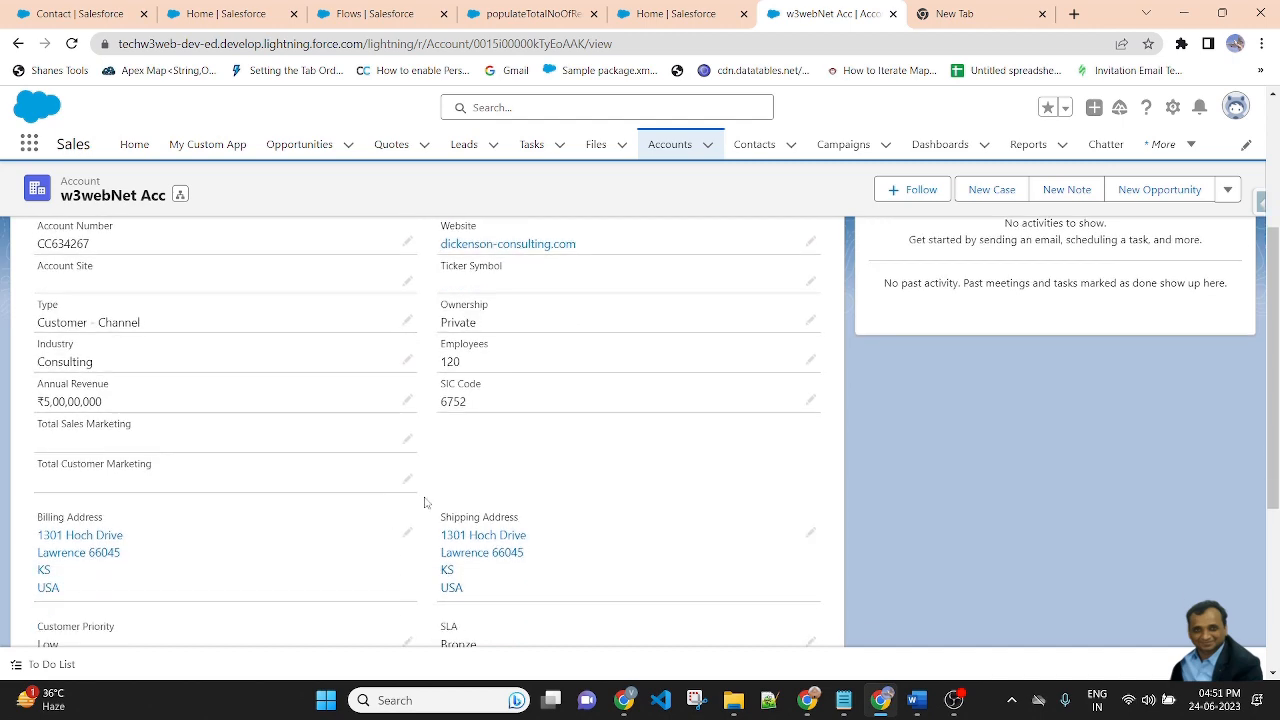
{"action": "scroll", "coordinate": [217, 572], "scroll_direction": "down", "scroll_amount": 2}
{"action": "scroll", "coordinate": [267, 567], "scroll_direction": "up", "scroll_amount": 2}
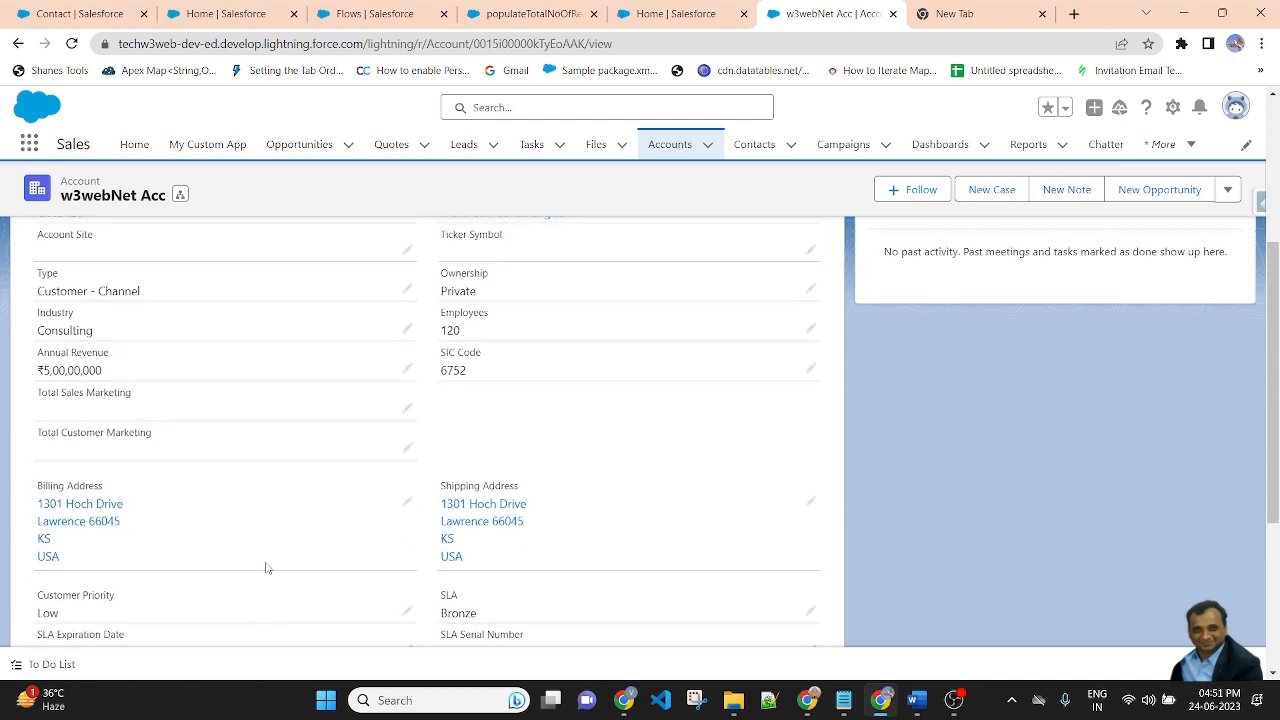
{"action": "scroll", "coordinate": [266, 566], "scroll_direction": "down", "scroll_amount": 1}
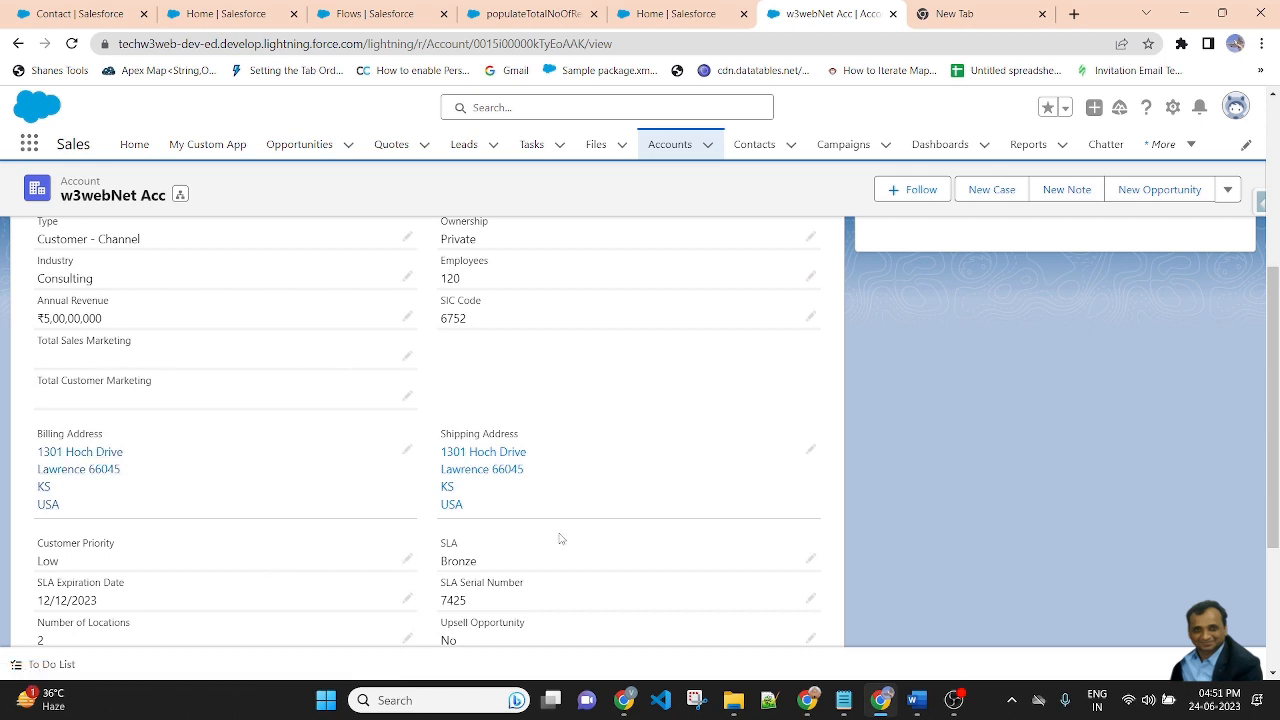
{"action": "scroll", "coordinate": [457, 528], "scroll_direction": "up", "scroll_amount": 1}
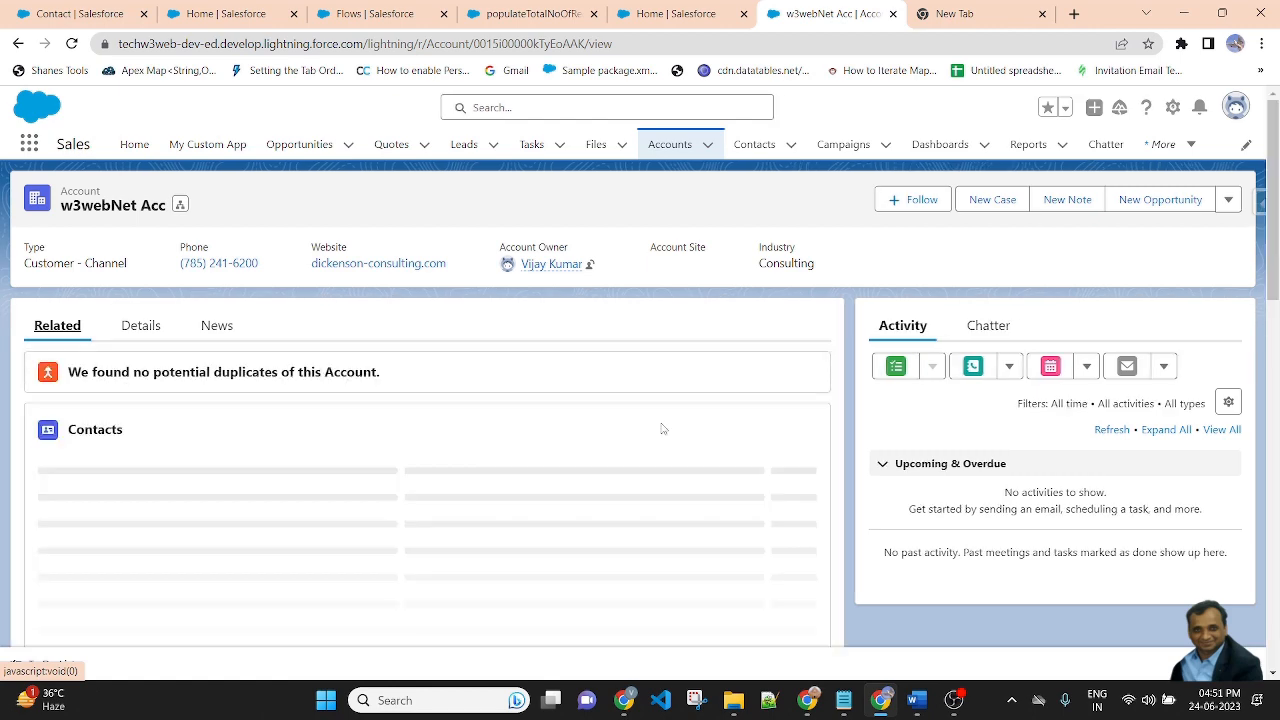
Step: Start a new related Contact for w3webNet Acc with the Sales Marketing record type
{"action": "scroll", "coordinate": [665, 426], "scroll_direction": "down", "scroll_amount": 1}
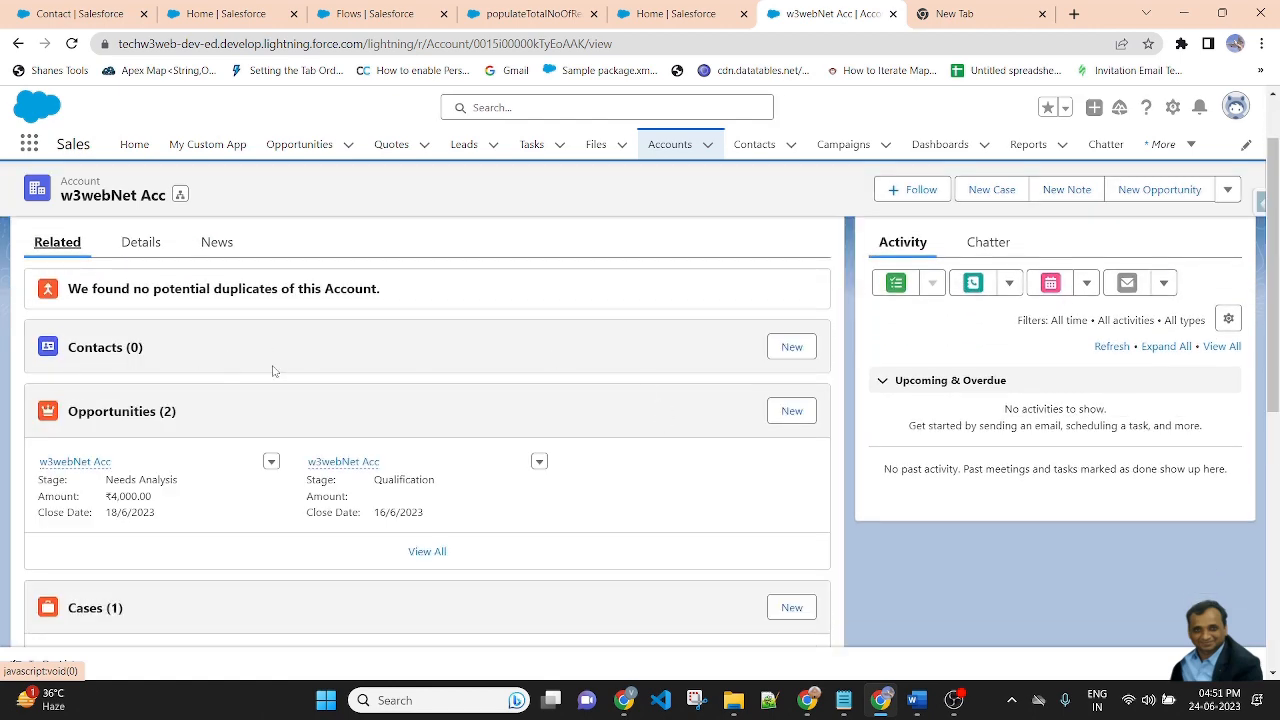
{"action": "left_click", "coordinate": [792, 348]}
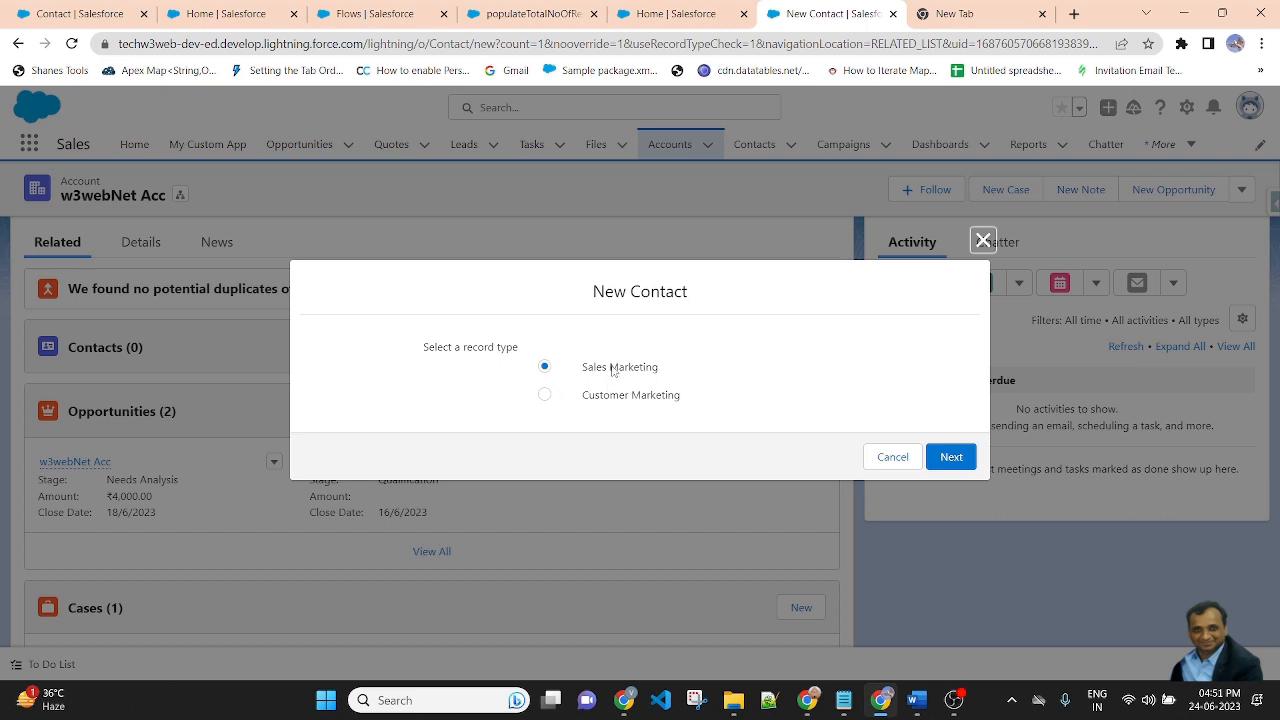
{"action": "left_click", "coordinate": [948, 458]}
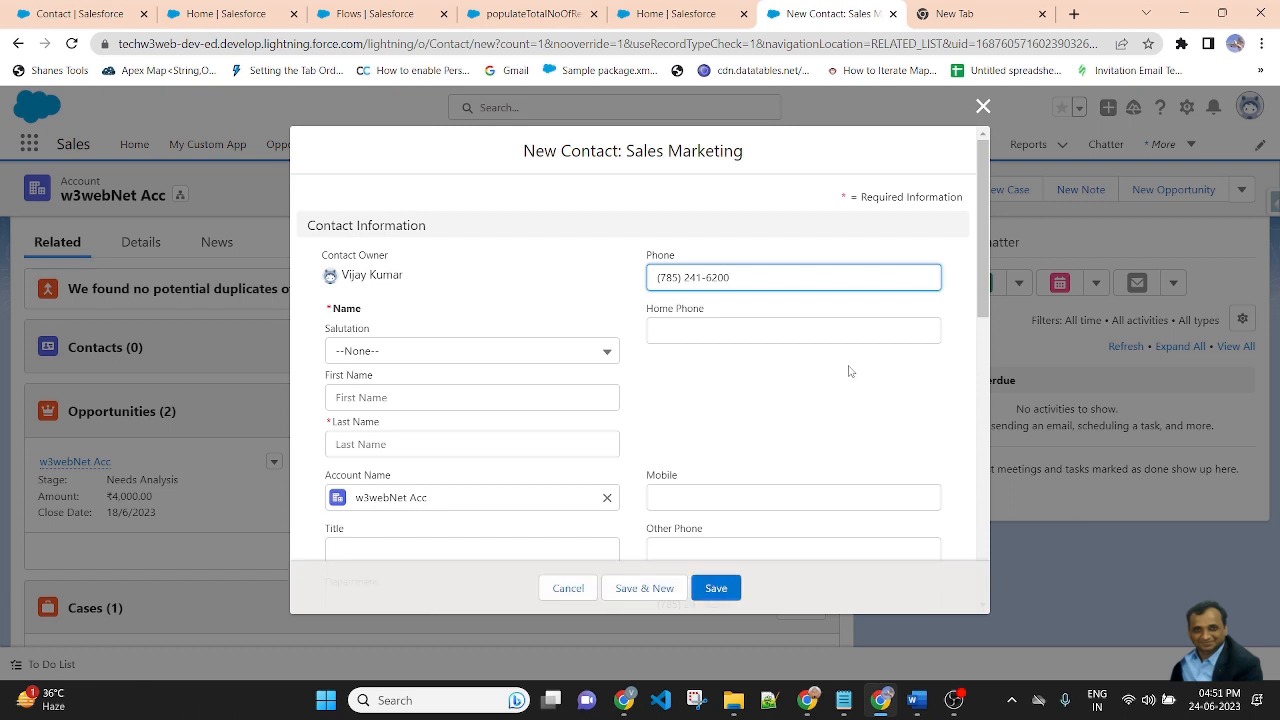
Step: Enter Sales team Contact1 as the new contact's last name and save the record
{"action": "scroll", "coordinate": [872, 408], "scroll_direction": "down", "scroll_amount": 2}
{"action": "scroll", "coordinate": [870, 407], "scroll_direction": "up", "scroll_amount": 2}
{"action": "scroll", "coordinate": [303, 413], "scroll_direction": "down", "scroll_amount": 1}
{"action": "left_click", "coordinate": [484, 357]}
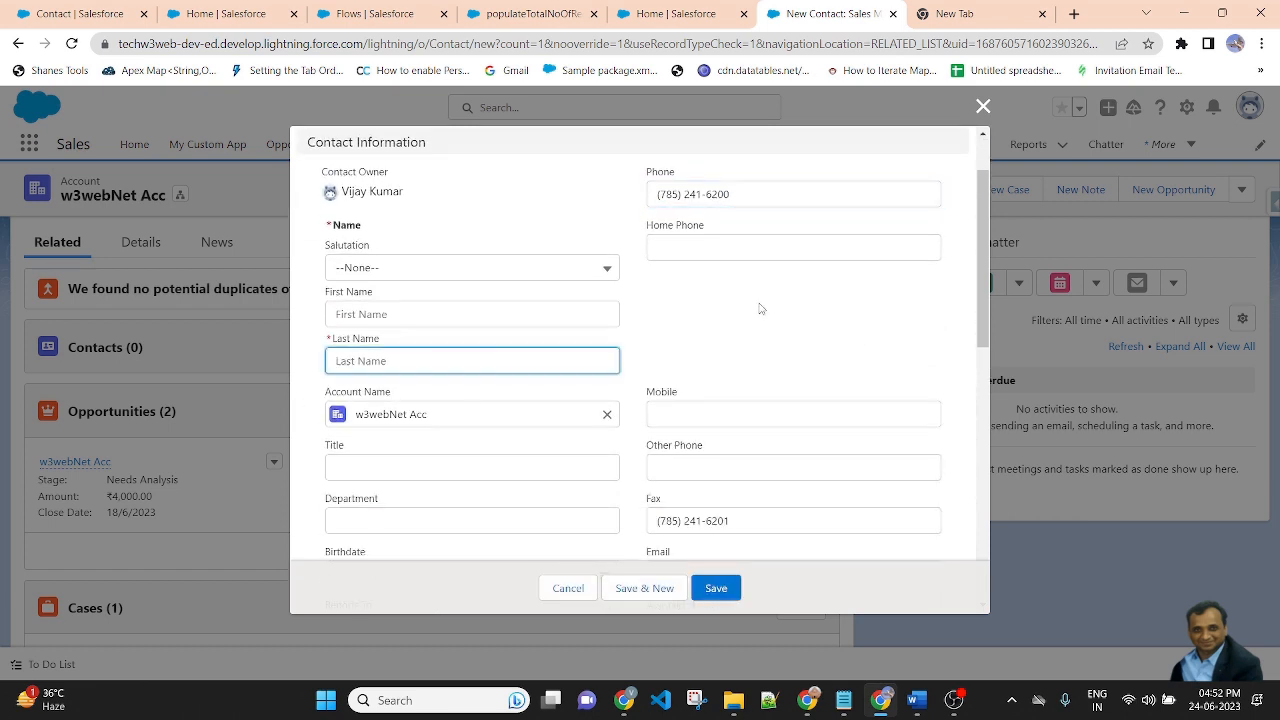
{"action": "type", "text": "Si"}
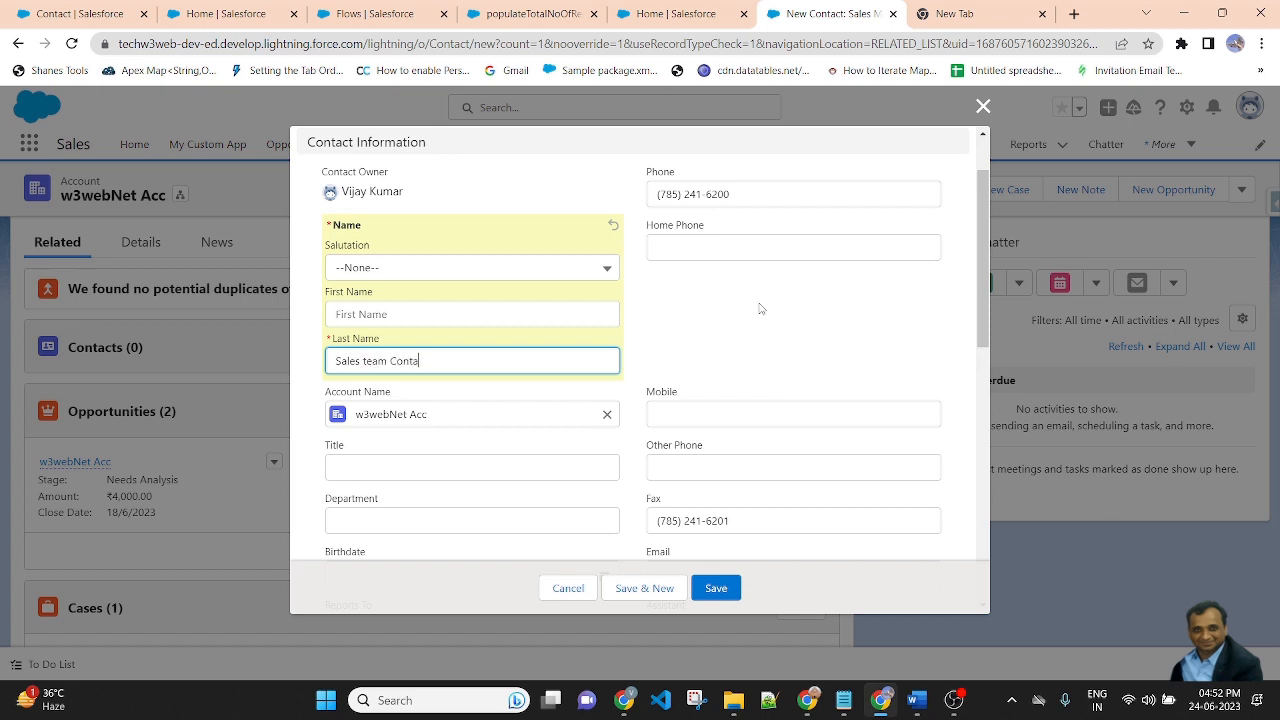
{"action": "type", "text": "1"}
{"action": "left_click", "coordinate": [821, 303]}
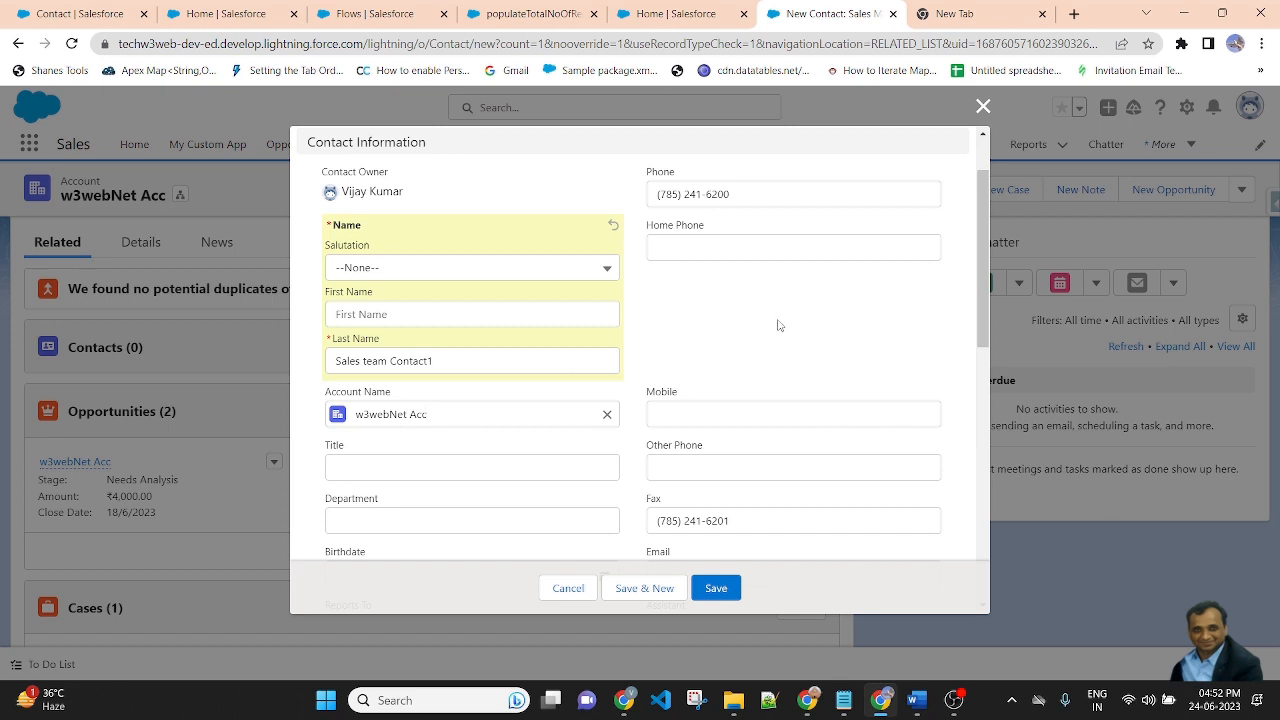
{"action": "scroll", "coordinate": [779, 325], "scroll_direction": "down", "scroll_amount": 2}
{"action": "left_click", "coordinate": [716, 588]}
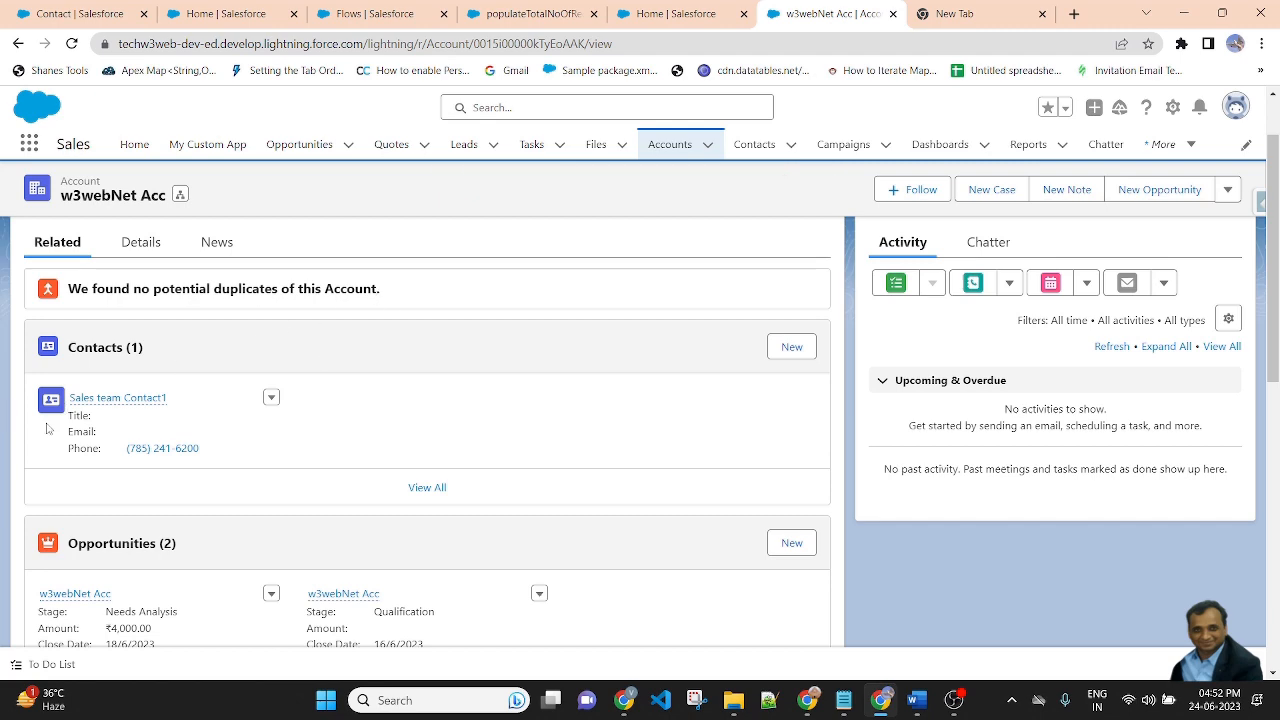
Step: Check the Total Sales Marketing field in the details of w3webNet Acc
{"action": "scroll", "coordinate": [54, 519], "scroll_direction": "up", "scroll_amount": 1}
{"action": "left_click", "coordinate": [140, 326]}
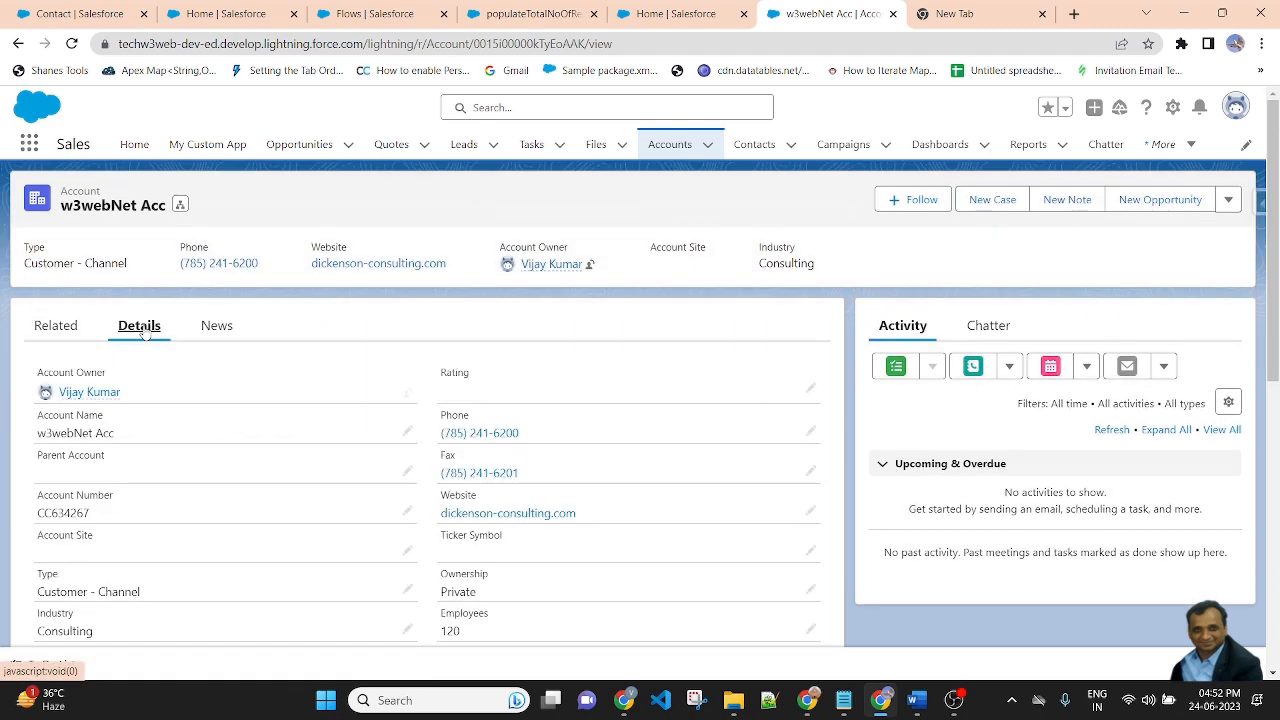
{"action": "scroll", "coordinate": [660, 474], "scroll_direction": "down", "scroll_amount": 5}
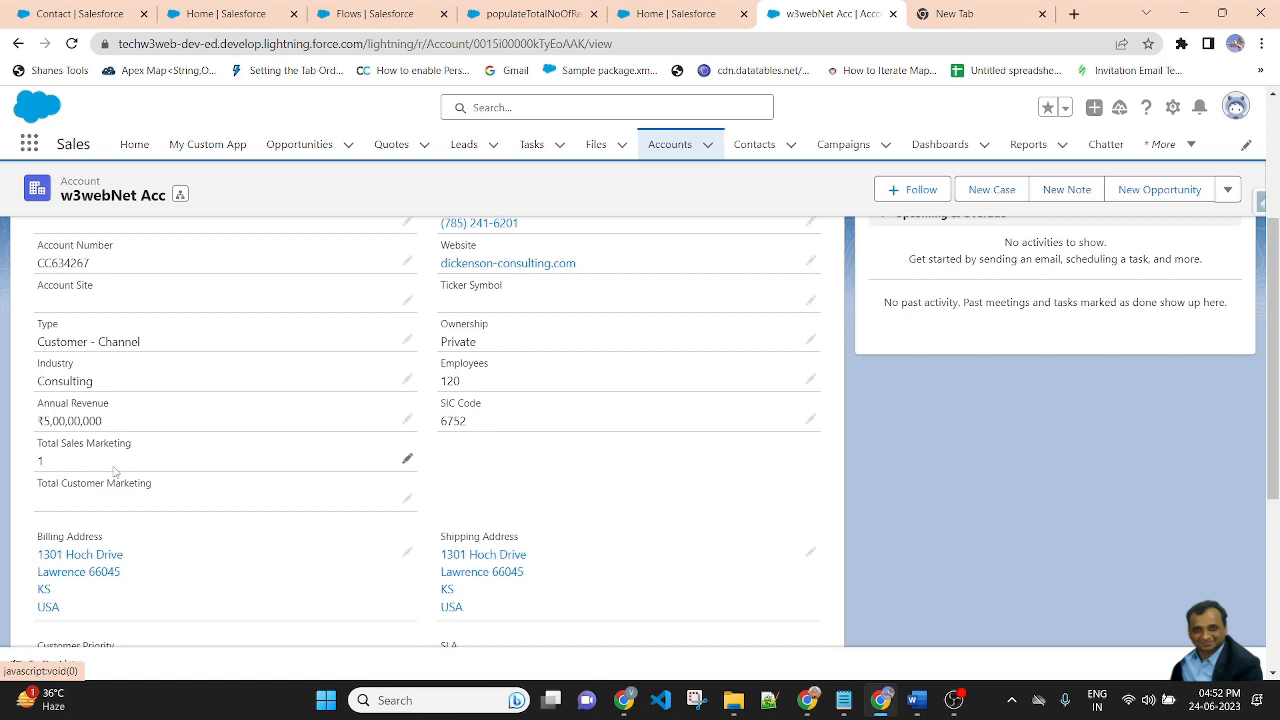
{"action": "scroll", "coordinate": [140, 472], "scroll_direction": "up", "scroll_amount": 2}
Step: Start another related Contact for w3webNet Acc with the Customer Marketing record type
{"action": "left_click", "coordinate": [56, 244]}
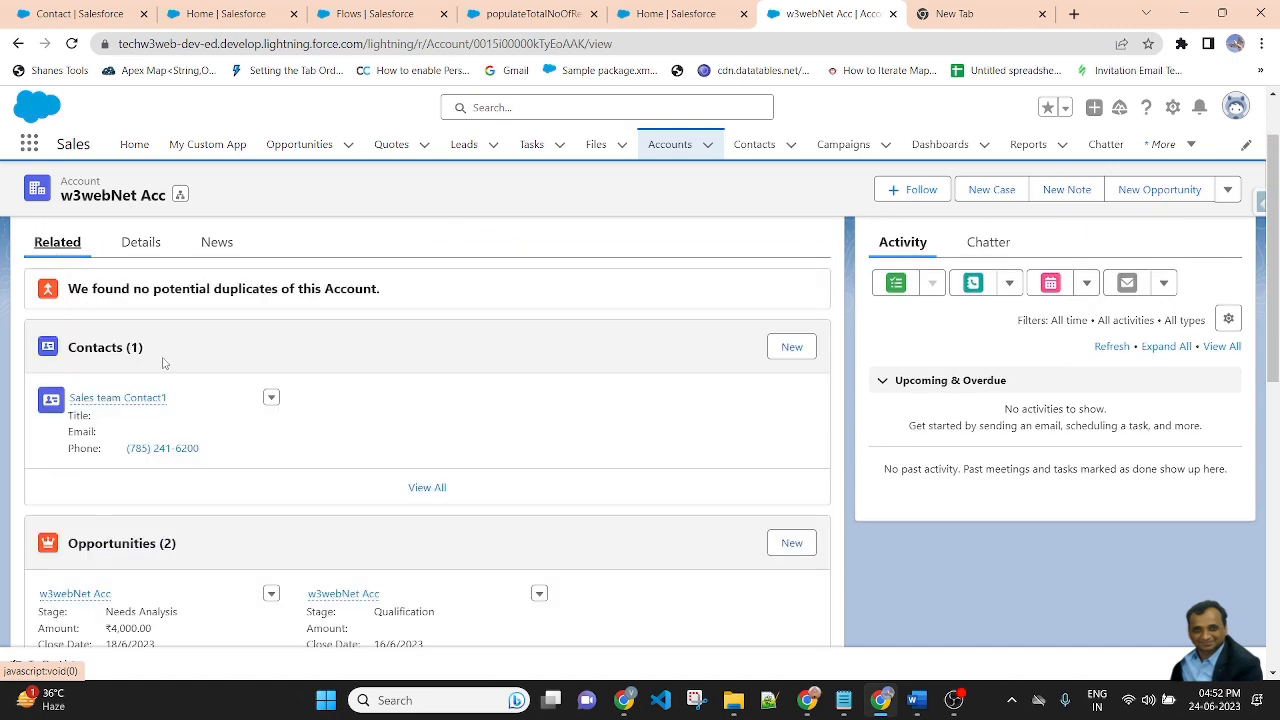
{"action": "left_click", "coordinate": [793, 350]}
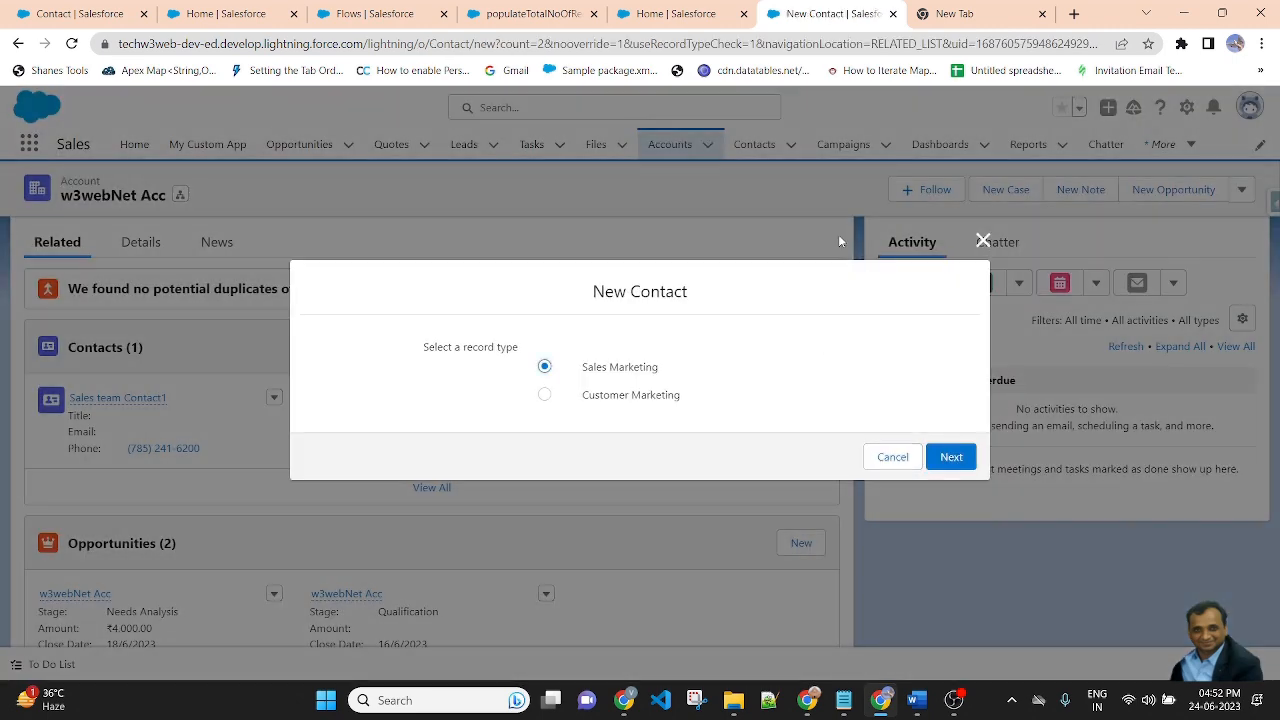
{"action": "left_click", "coordinate": [624, 398]}
{"action": "left_click", "coordinate": [951, 457]}
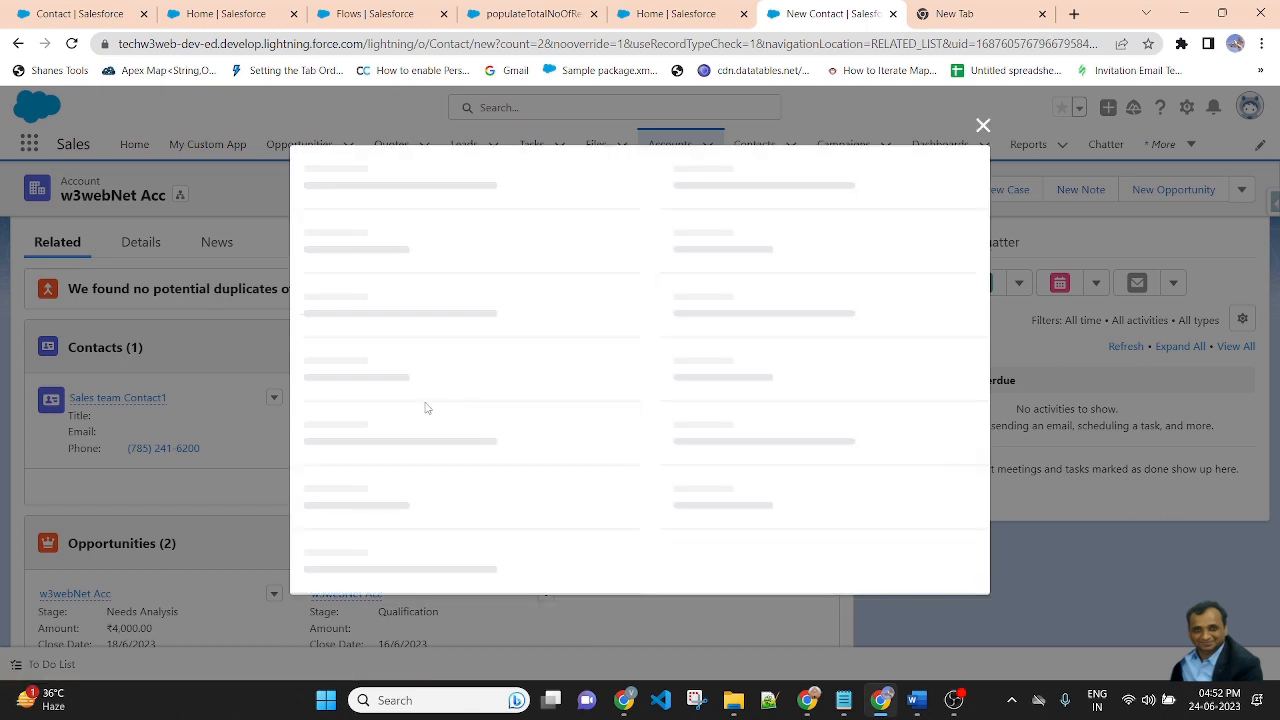
Step: Enter Customer Contact rec as the customer marketing contact's last name and save the record
{"action": "left_click", "coordinate": [422, 440]}
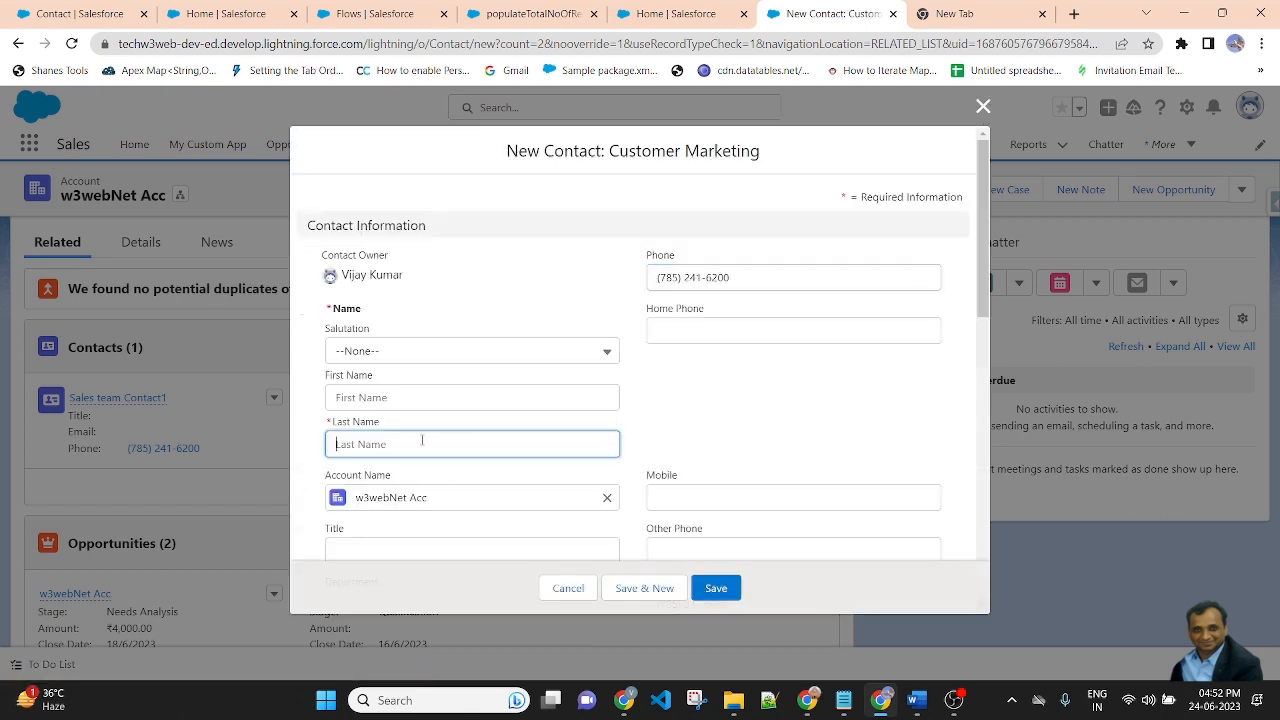
{"action": "type", "text": "Custmber"}
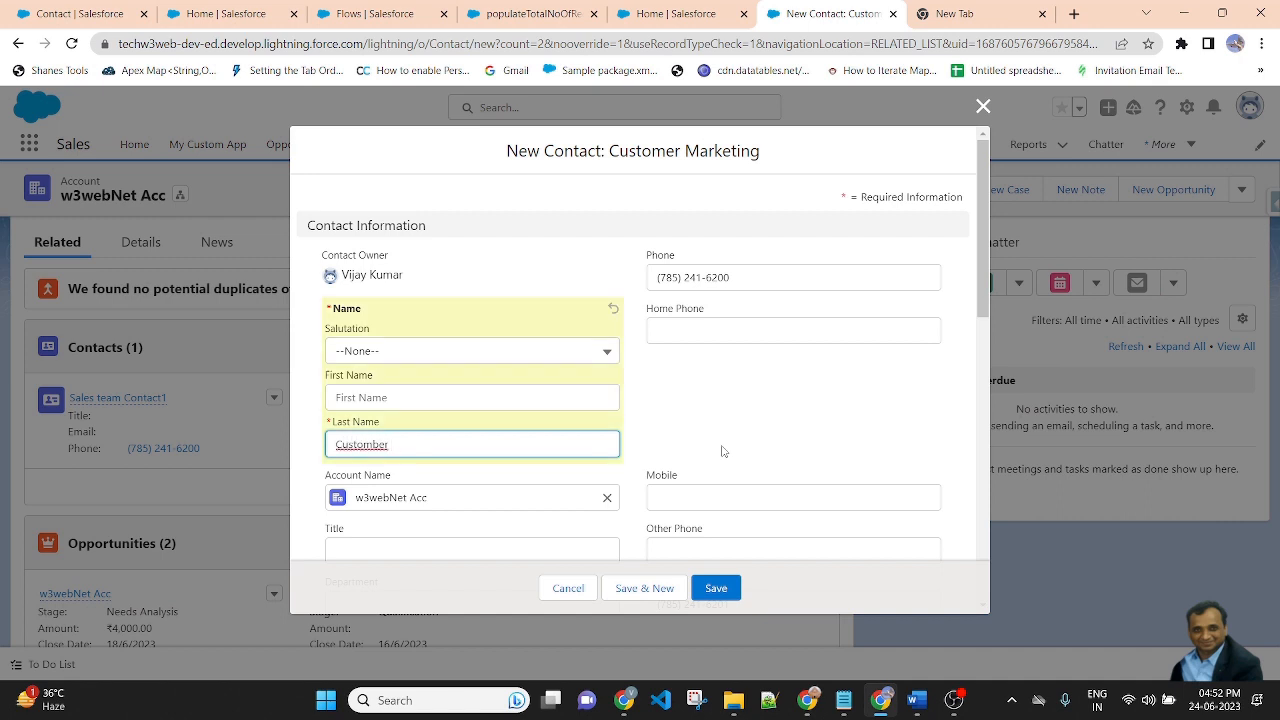
{"action": "type", "text": "Con"}
{"action": "key", "text": "BackSpace"}
{"action": "key", "text": "BackSpace"}
{"action": "key", "text": "BackSpace"}
{"action": "key", "text": "BackSpace"}
{"action": "key", "text": "BackSpace"}
{"action": "type", "text": "er Contact rec"}
{"action": "left_click", "coordinate": [755, 407]}
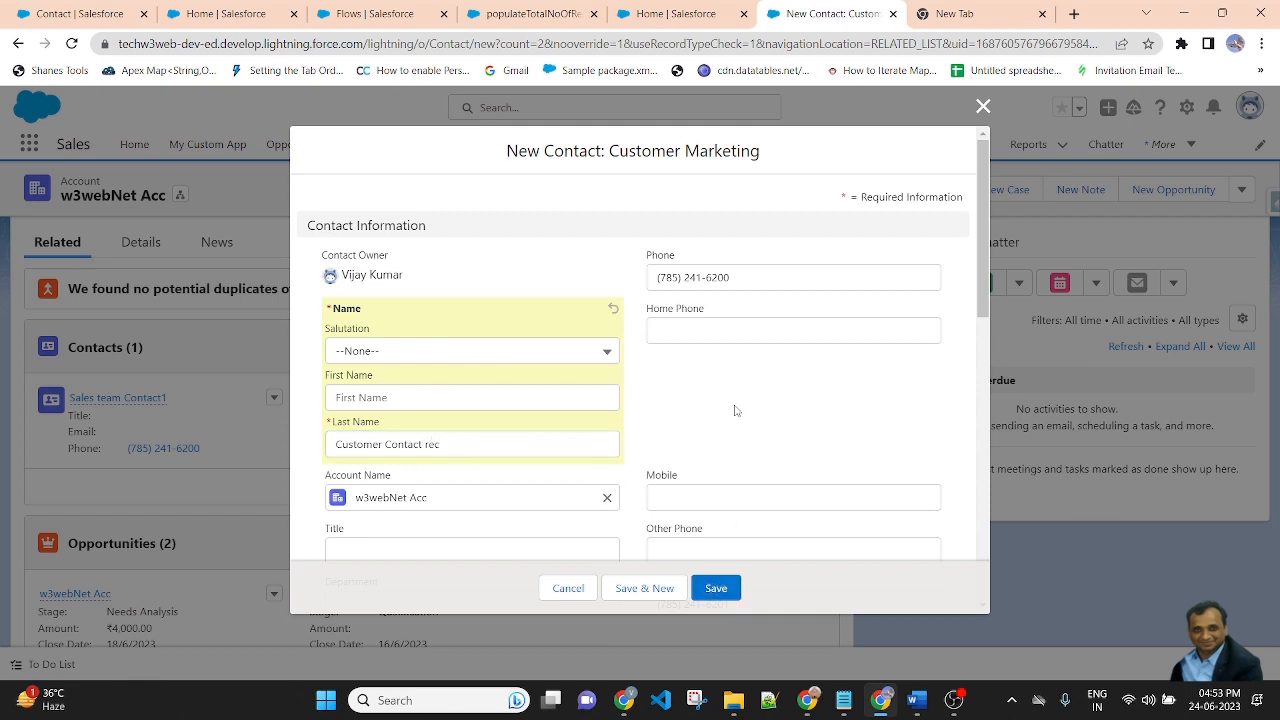
{"action": "left_click", "coordinate": [716, 588]}
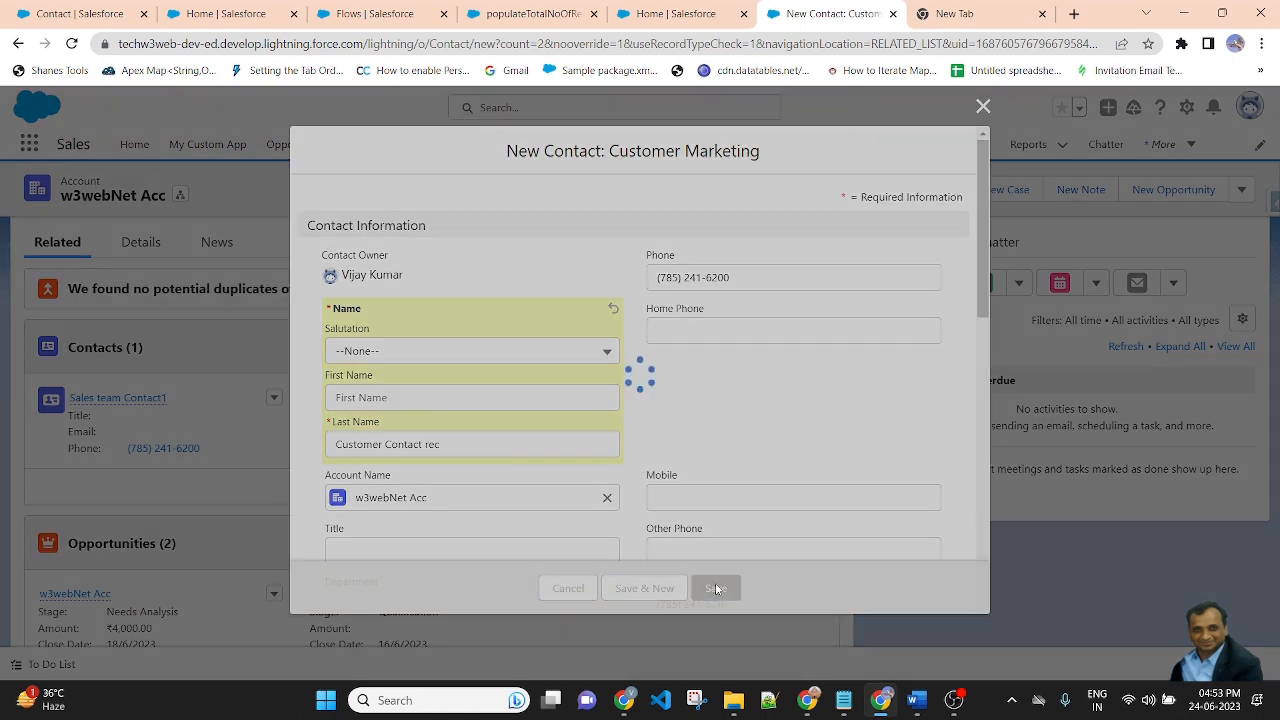
Step: Check the Total Sales Marketing and Total Customer Marketing fields in the account's details, and return to its related contacts
{"action": "scroll", "coordinate": [418, 520], "scroll_direction": "down", "scroll_amount": 1}
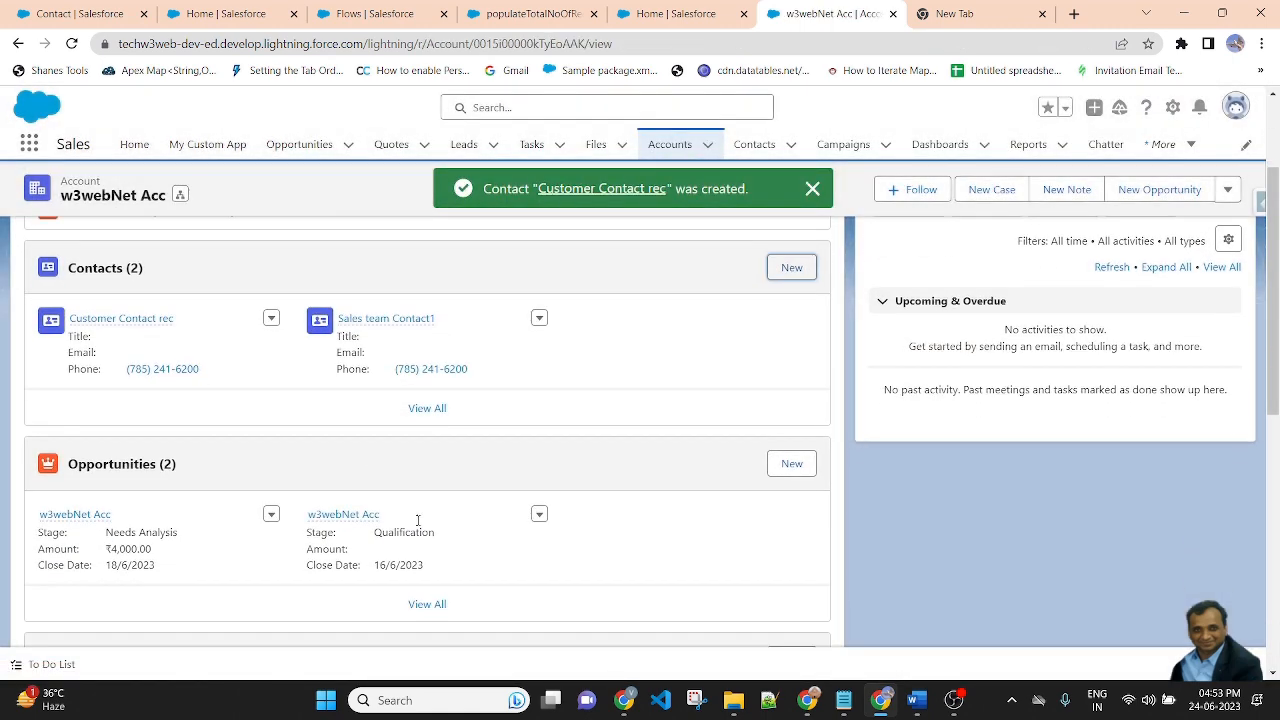
{"action": "scroll", "coordinate": [418, 520], "scroll_direction": "up", "scroll_amount": 3}
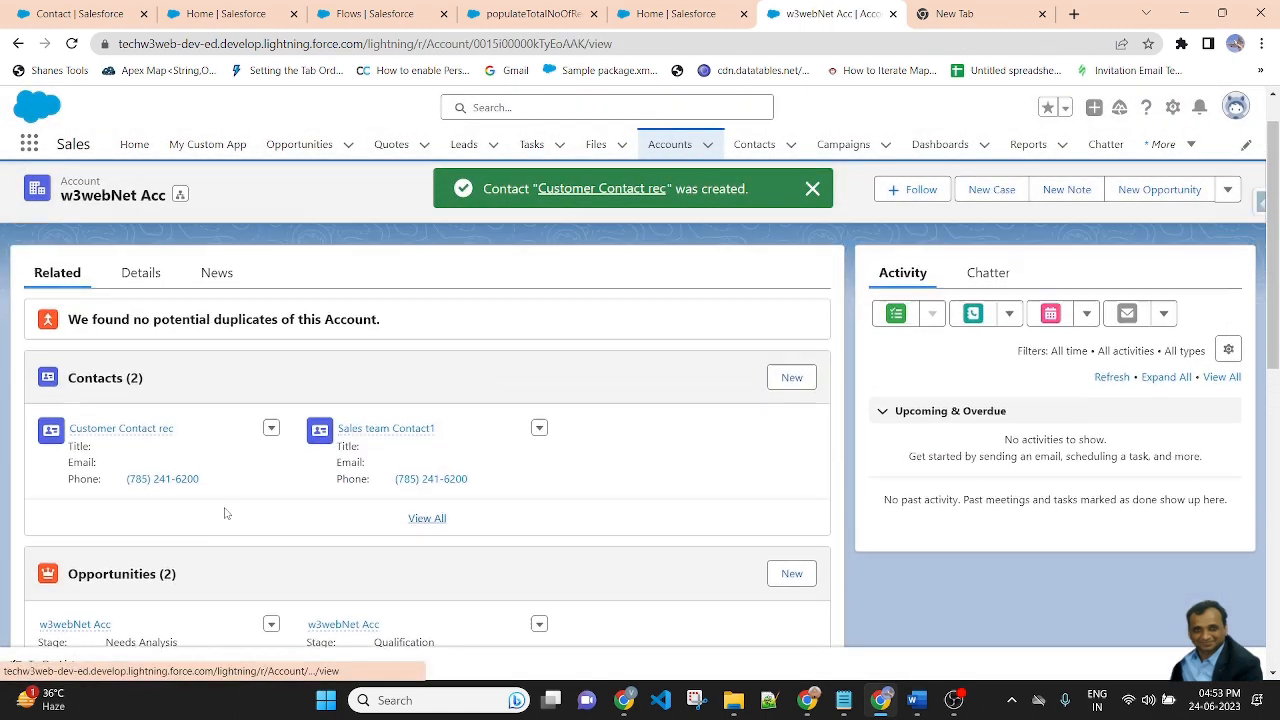
{"action": "scroll", "coordinate": [225, 513], "scroll_direction": "up", "scroll_amount": 1}
{"action": "left_click", "coordinate": [140, 327]}
{"action": "scroll", "coordinate": [753, 388], "scroll_direction": "down", "scroll_amount": 2}
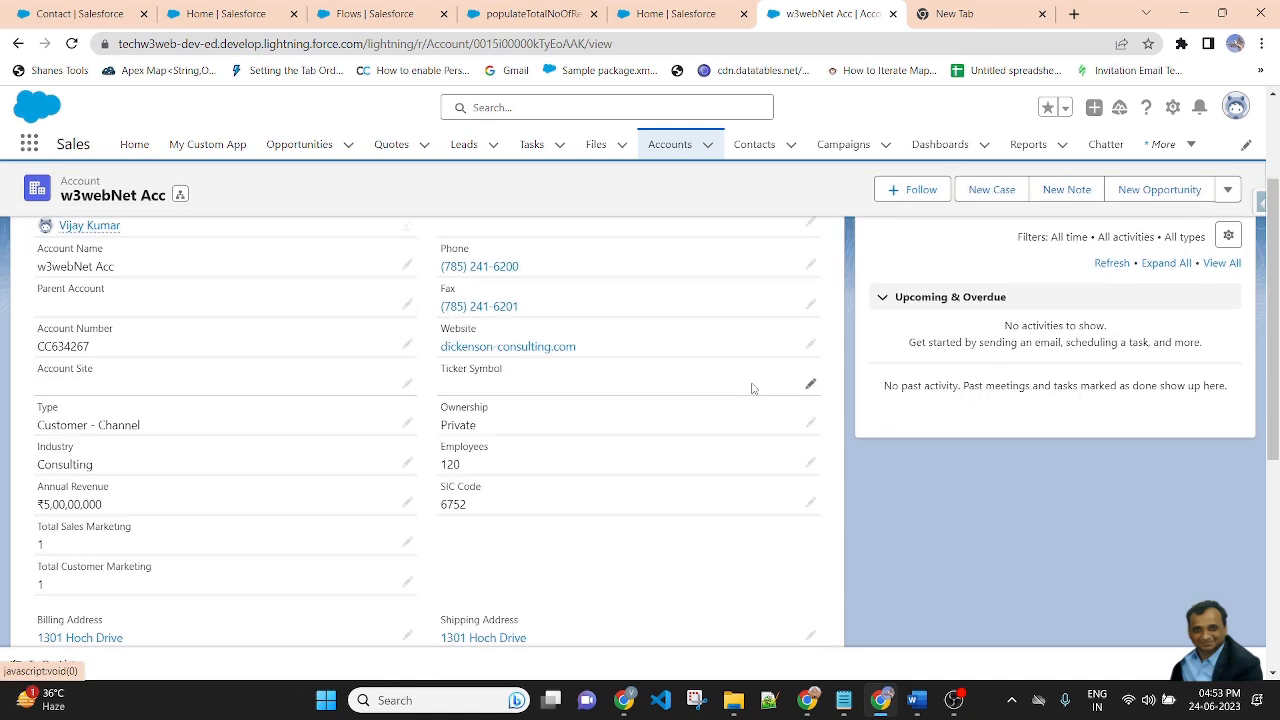
{"action": "scroll", "coordinate": [753, 388], "scroll_direction": "down", "scroll_amount": 1}
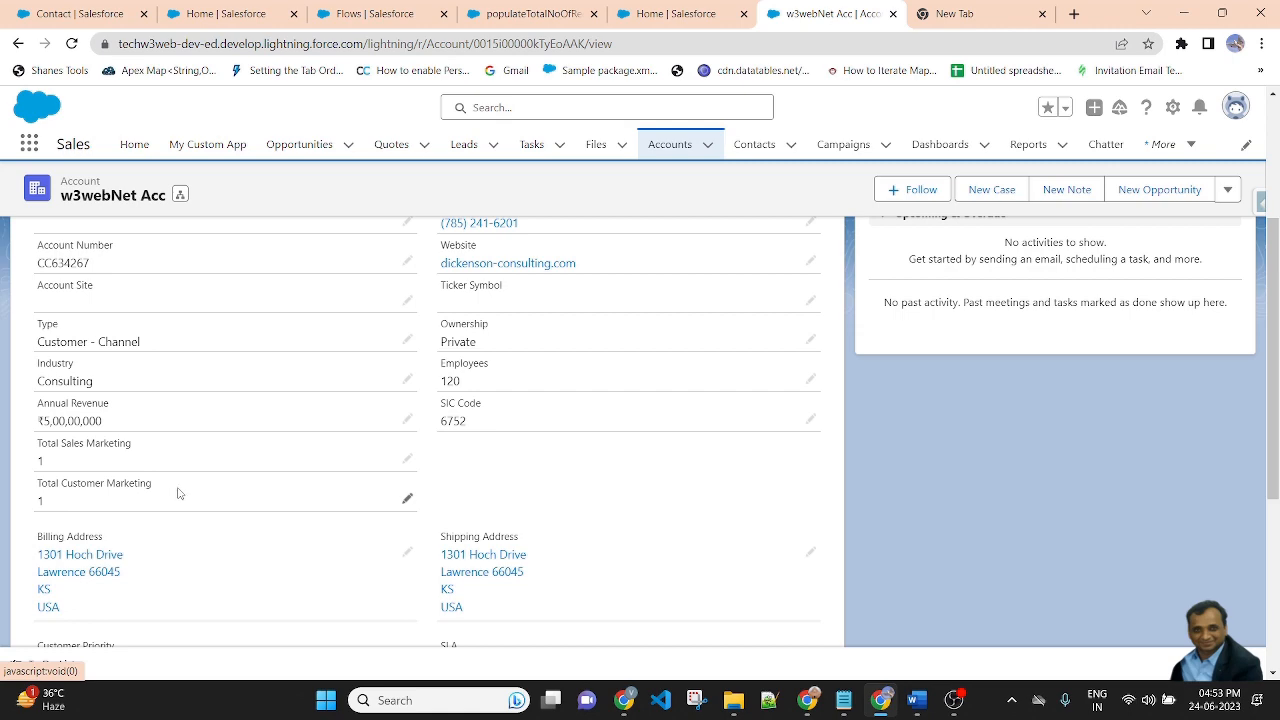
{"action": "scroll", "coordinate": [178, 493], "scroll_direction": "up", "scroll_amount": 3}
{"action": "left_click", "coordinate": [45, 327]}
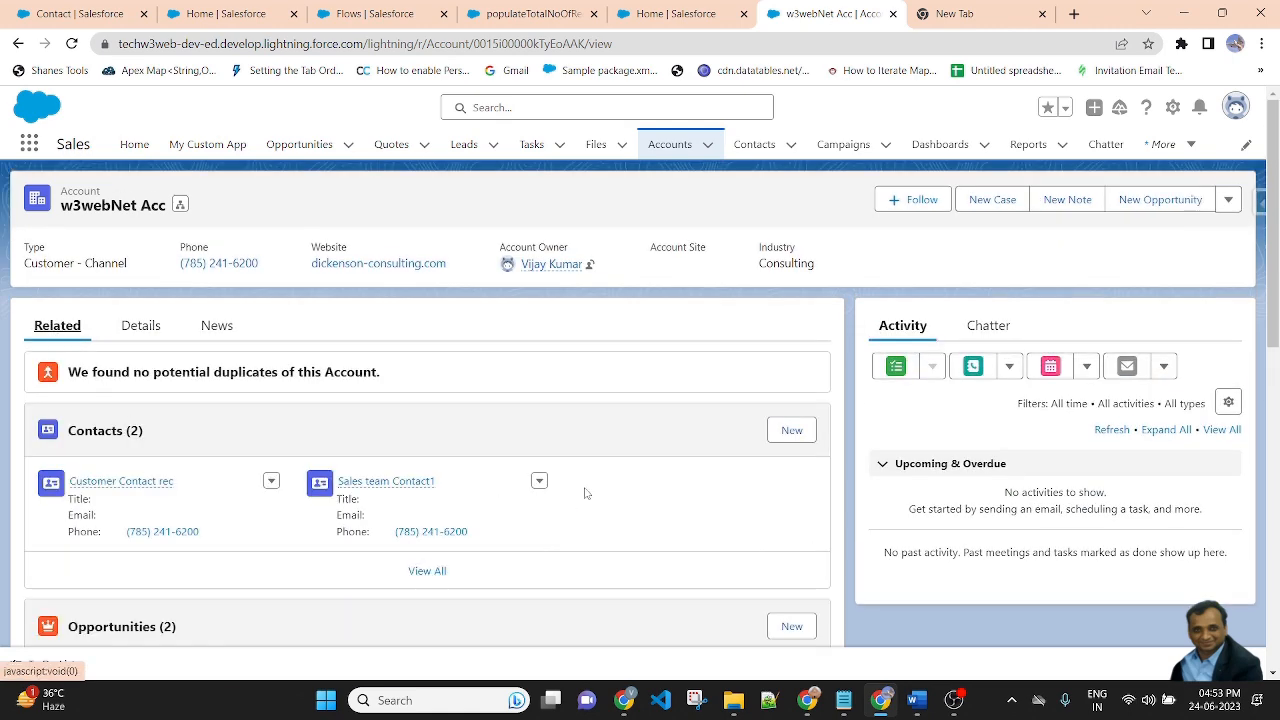
Step: Create a related Contact for w3webNet Acc with the Sales Marketing record type and the last name cont2 for Sales
{"action": "left_click", "coordinate": [788, 433]}
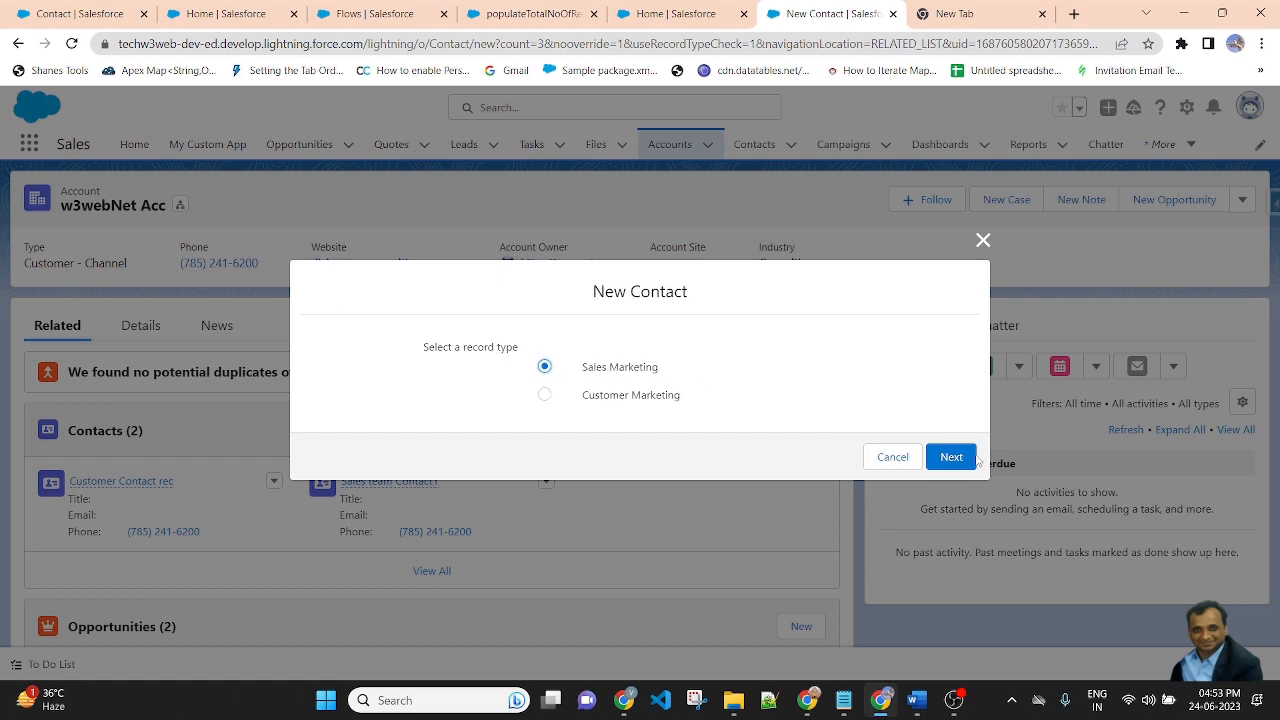
{"action": "left_click", "coordinate": [966, 457]}
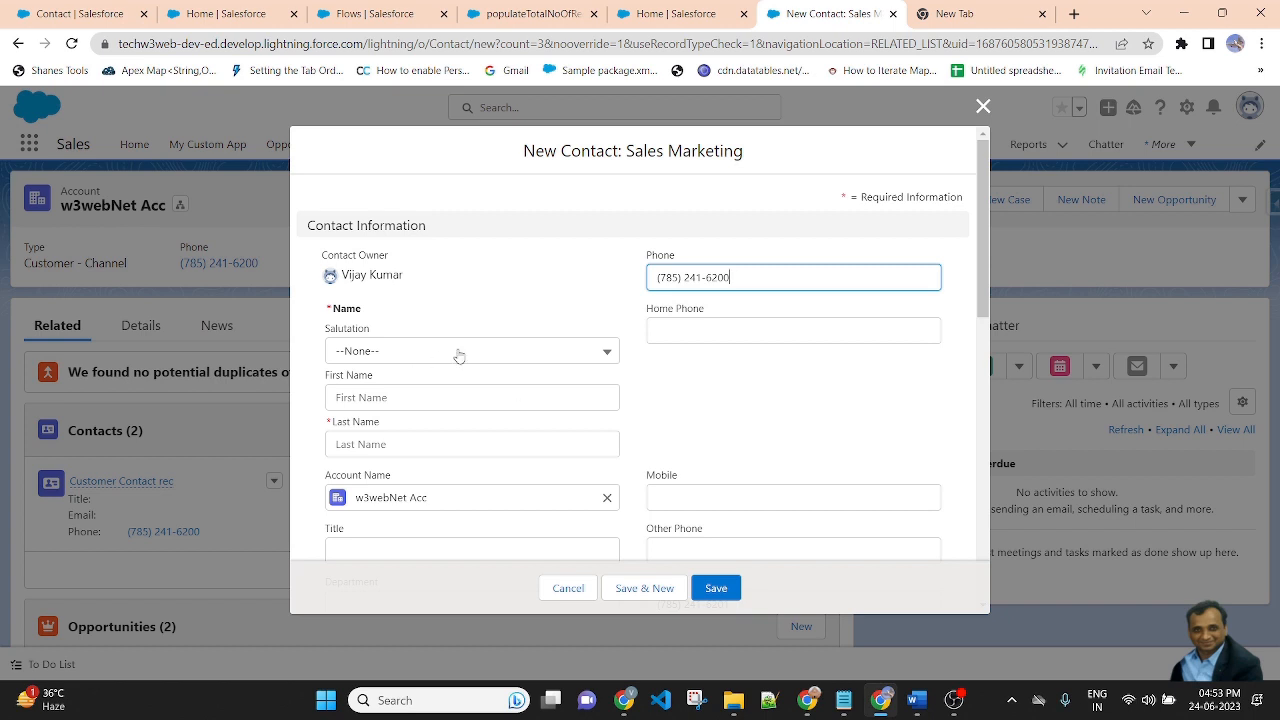
{"action": "left_click", "coordinate": [450, 444]}
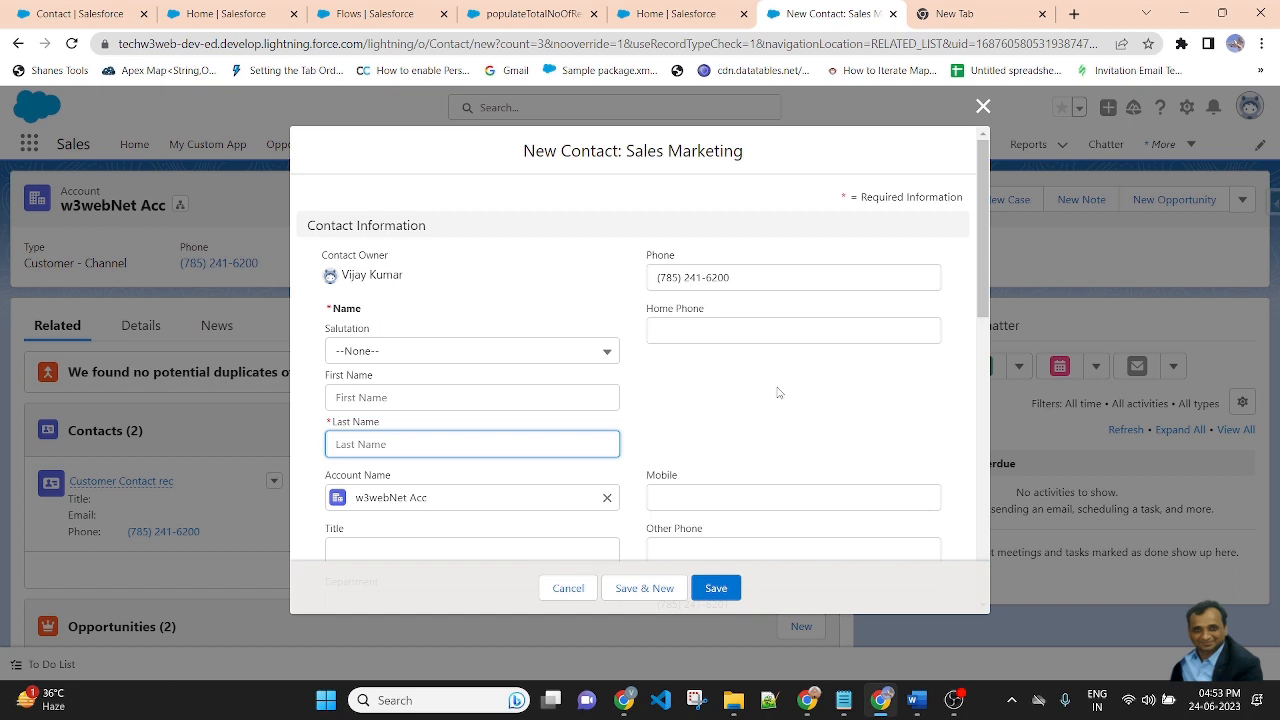
{"action": "type", "text": "cont "}
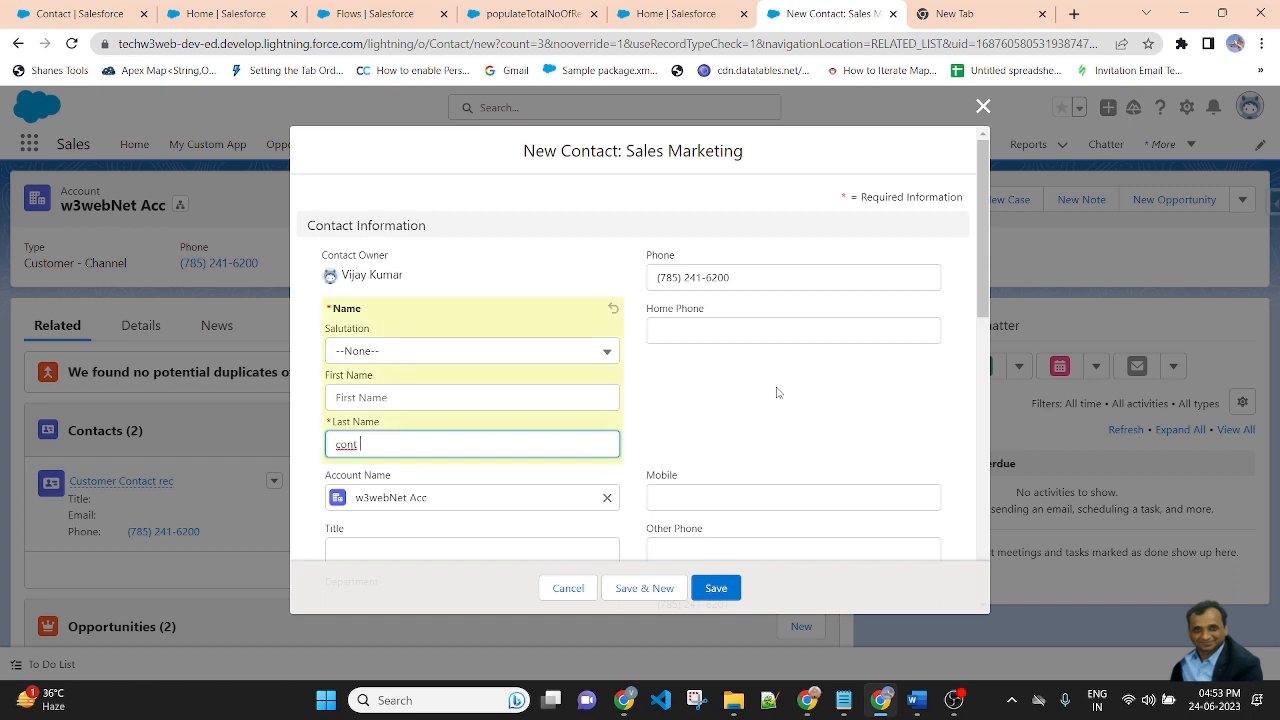
{"action": "type", "text": " for Sales"}
{"action": "left_click", "coordinate": [742, 402]}
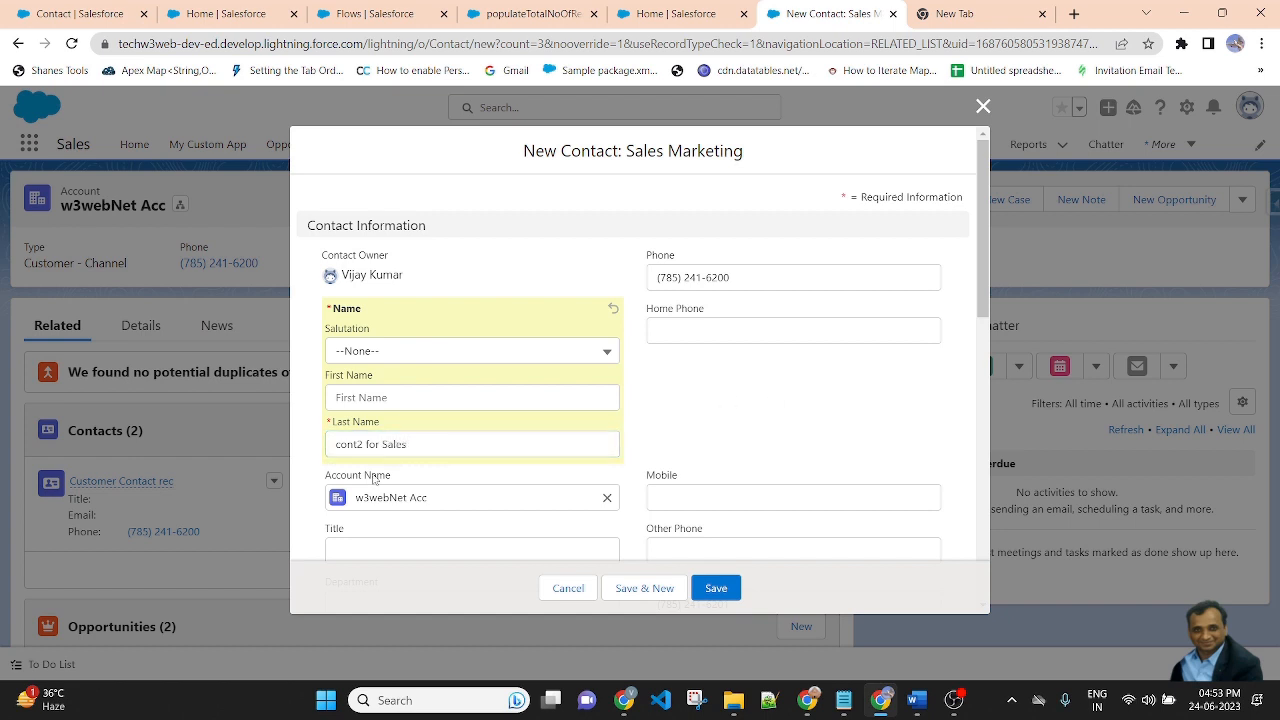
{"action": "left_click", "coordinate": [716, 588]}
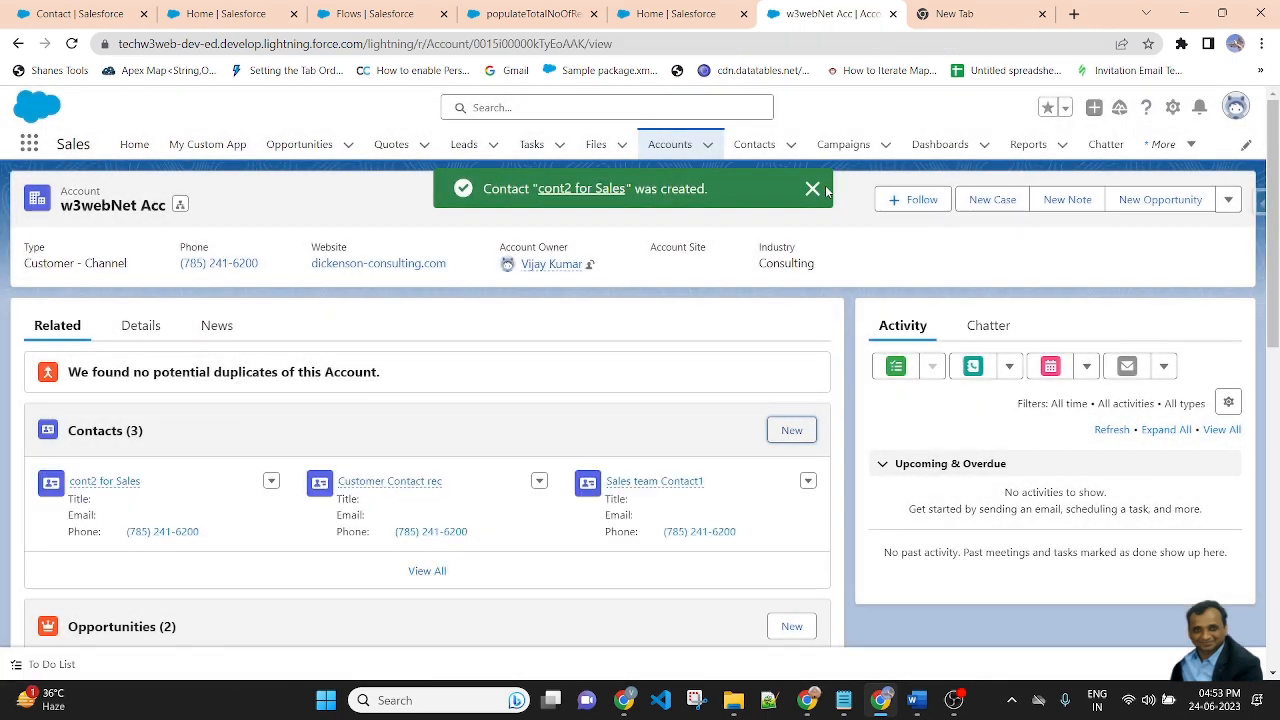
Step: Check both marketing total fields in the w3webNet Acc details, and switch to the browser window showing the TechW3web YouTube channel
{"action": "left_click", "coordinate": [140, 326]}
{"action": "scroll", "coordinate": [614, 420], "scroll_direction": "down", "scroll_amount": 5}
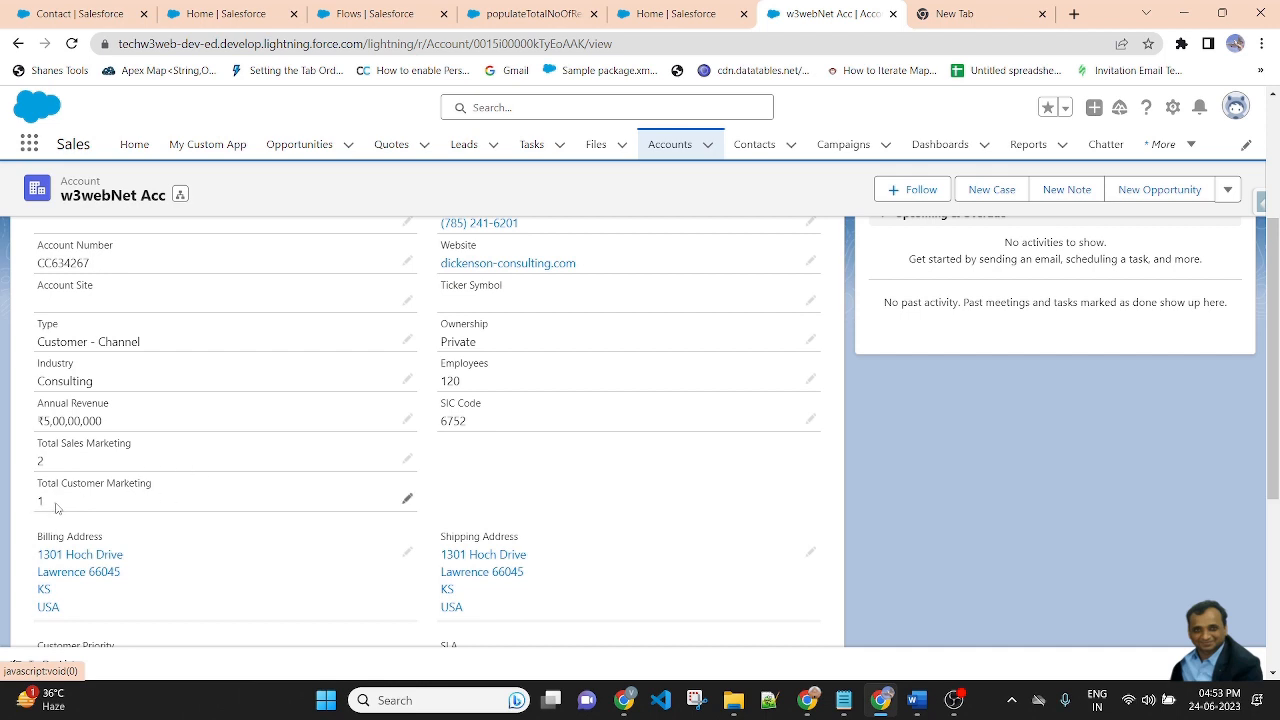
{"action": "scroll", "coordinate": [175, 505], "scroll_direction": "up", "scroll_amount": 2}
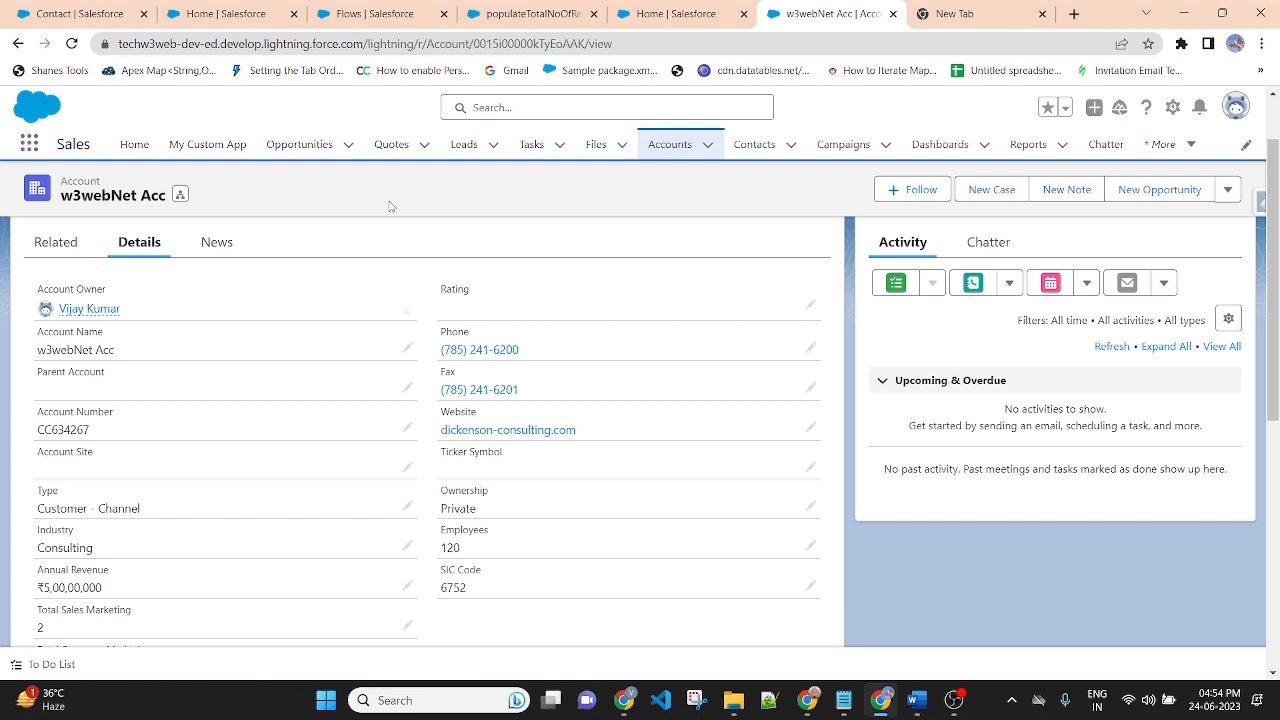
{"action": "left_click", "coordinate": [808, 700]}
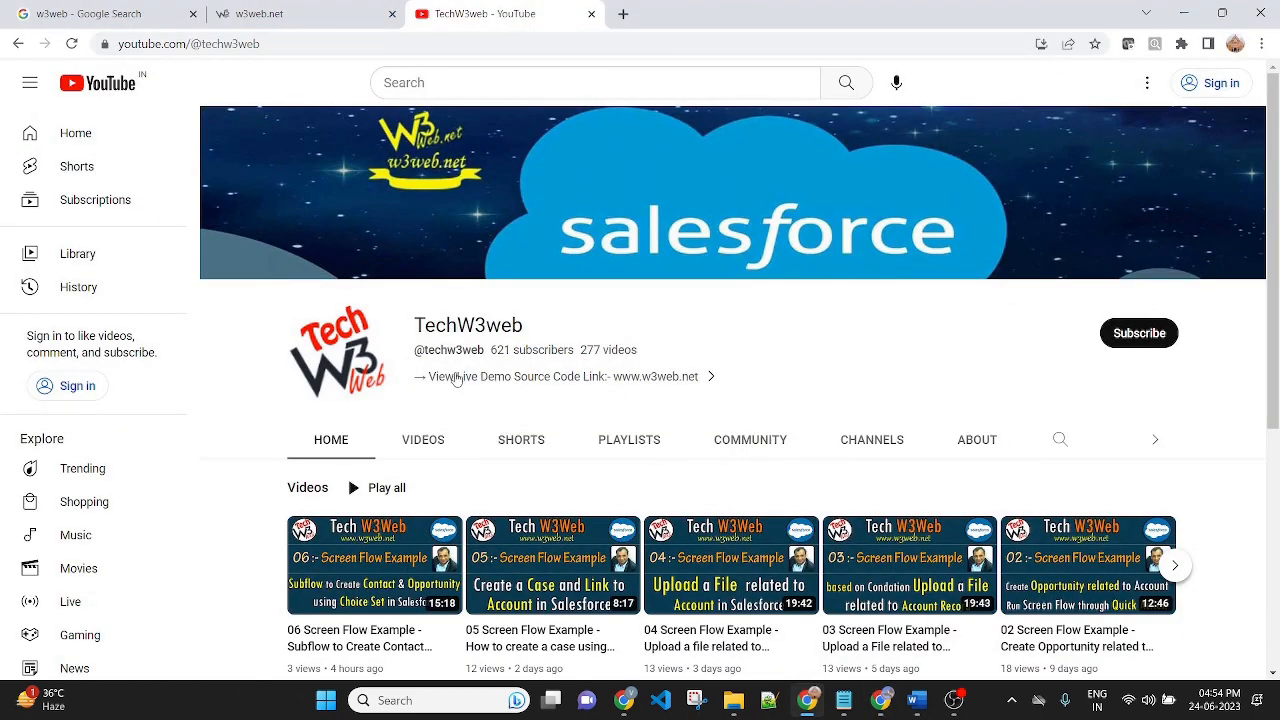